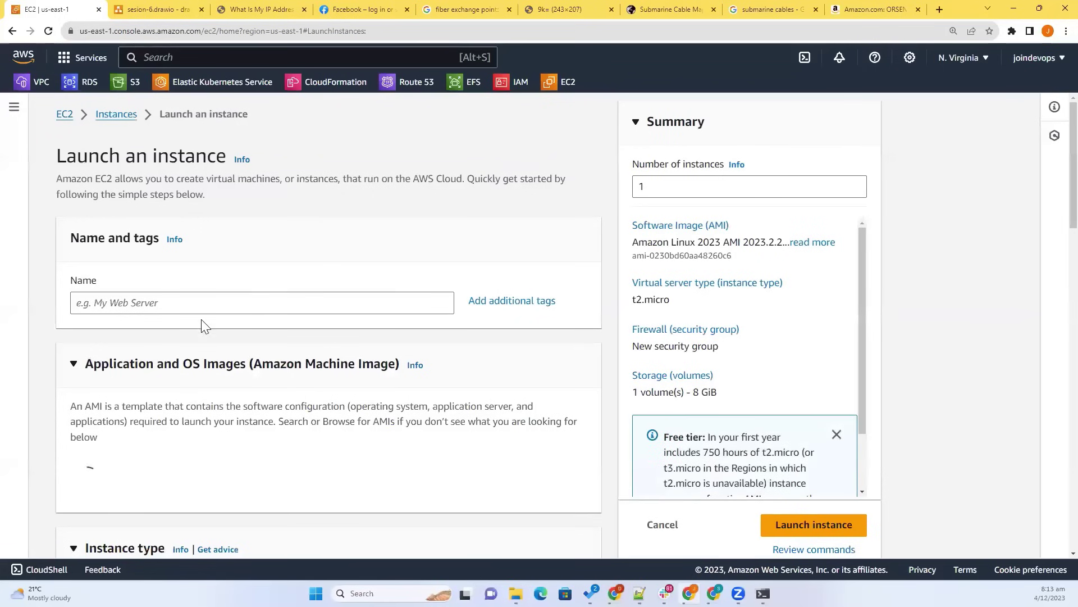
Step: Name the new instance frontend and choose the Amazon Linux 2 AMI (HVM) - Kernel 5.10, SSD Volume Type image
left_click(203, 307)
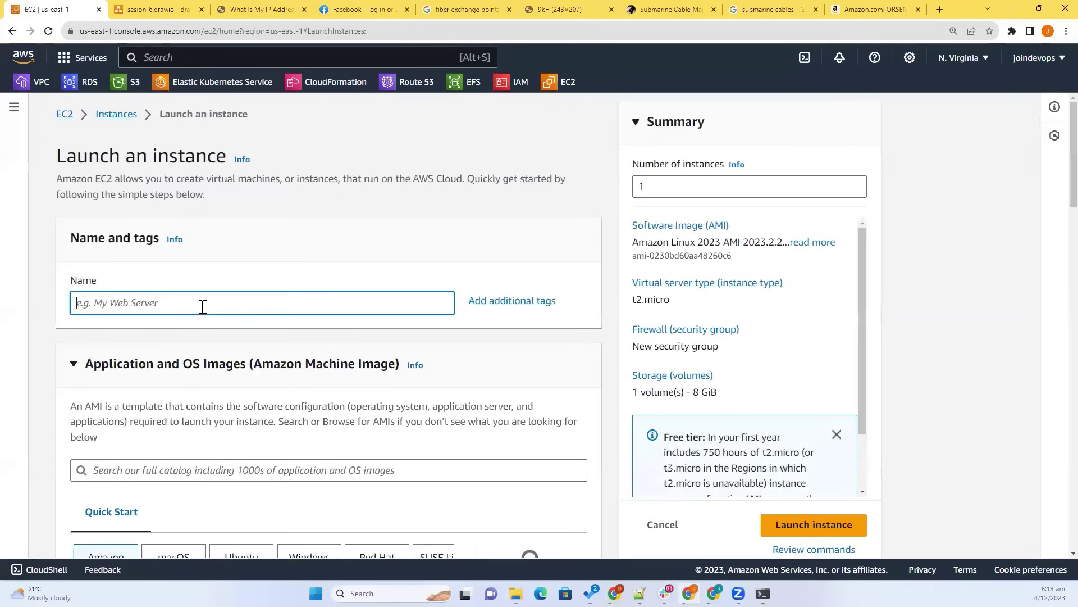
type("frontend")
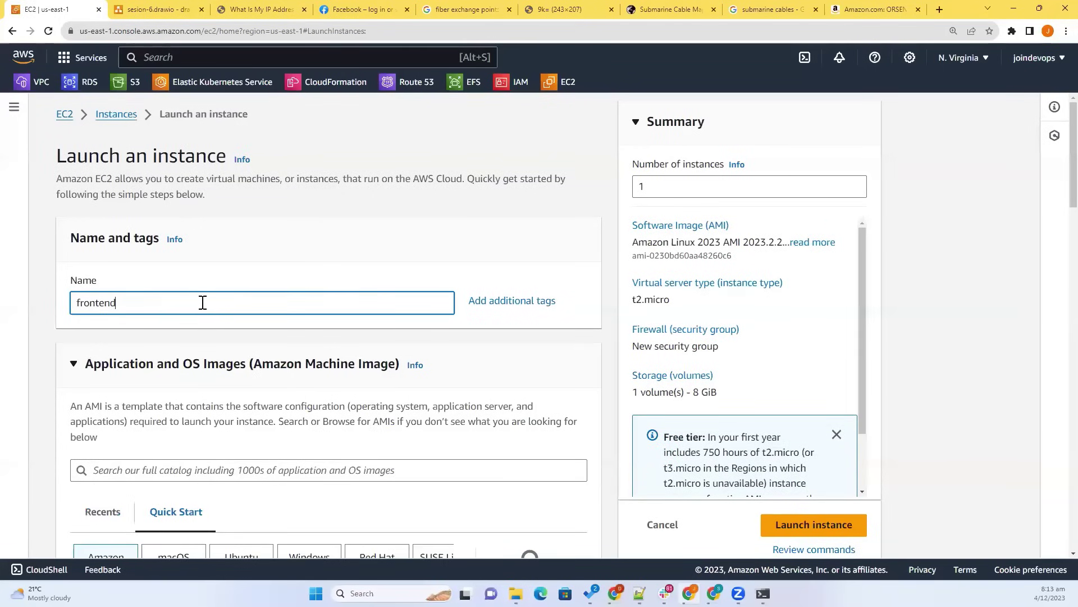
scroll(203, 303, "down", 4)
left_click(132, 462)
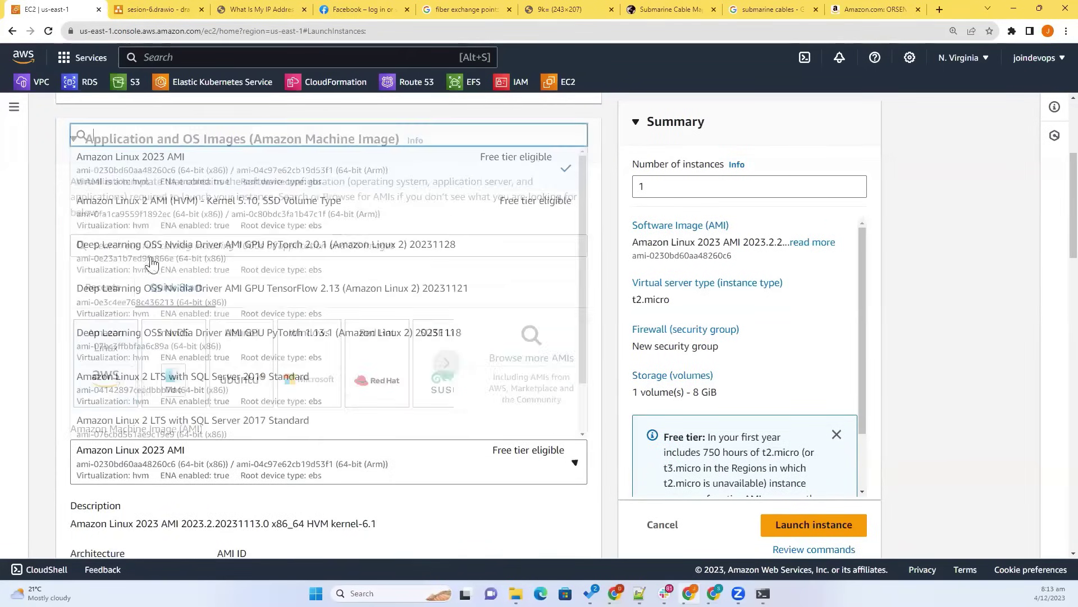
left_click(159, 229)
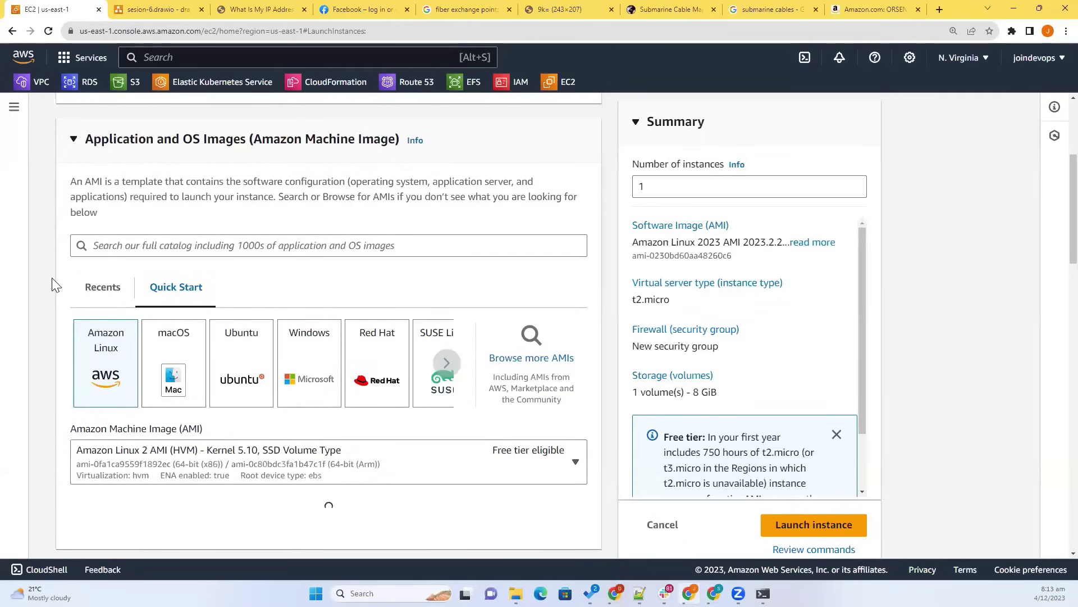
Step: Select daws-76s as the key pair for logging in to the instance
scroll(54, 285, "down", 10)
left_click(165, 354)
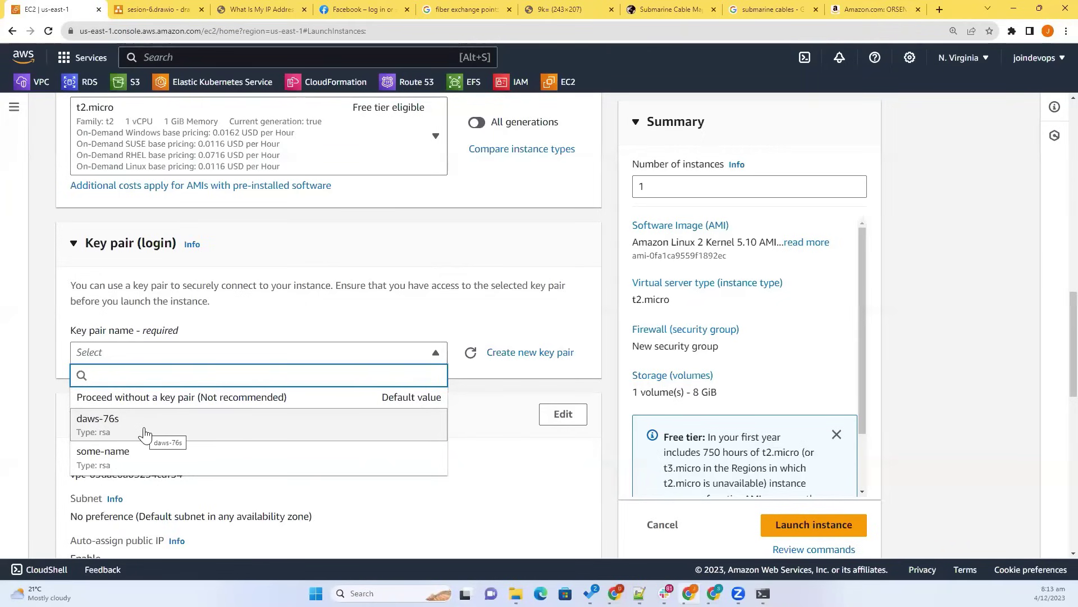
left_click(145, 434)
Step: Use an existing security group for the instance's firewall and select allow-all
scroll(42, 362, "down", 3)
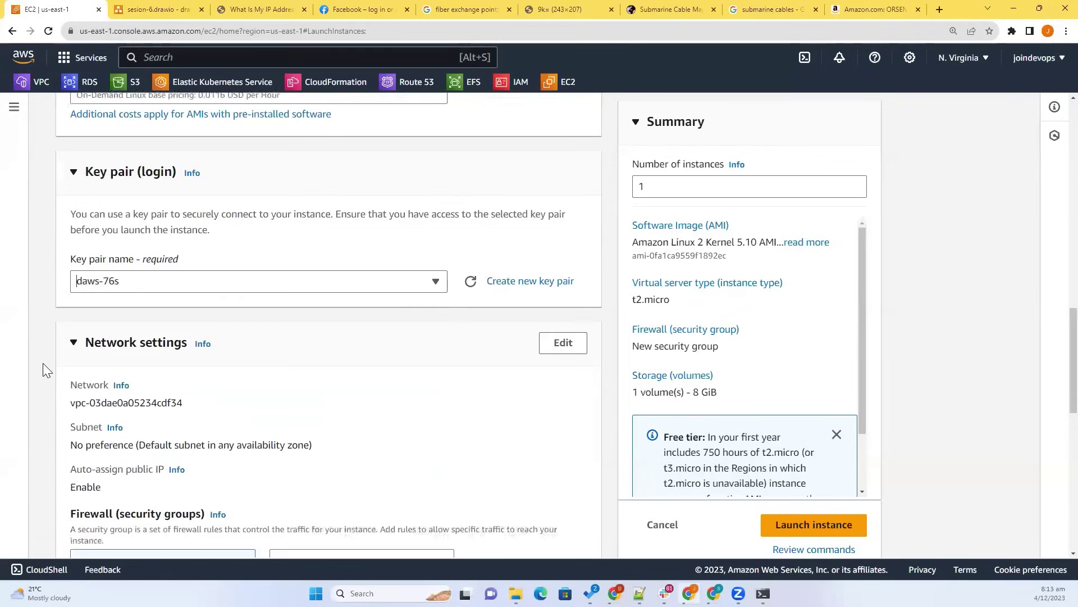
left_click(284, 475)
scroll(284, 474, "down", 3)
left_click(161, 351)
left_click(73, 393)
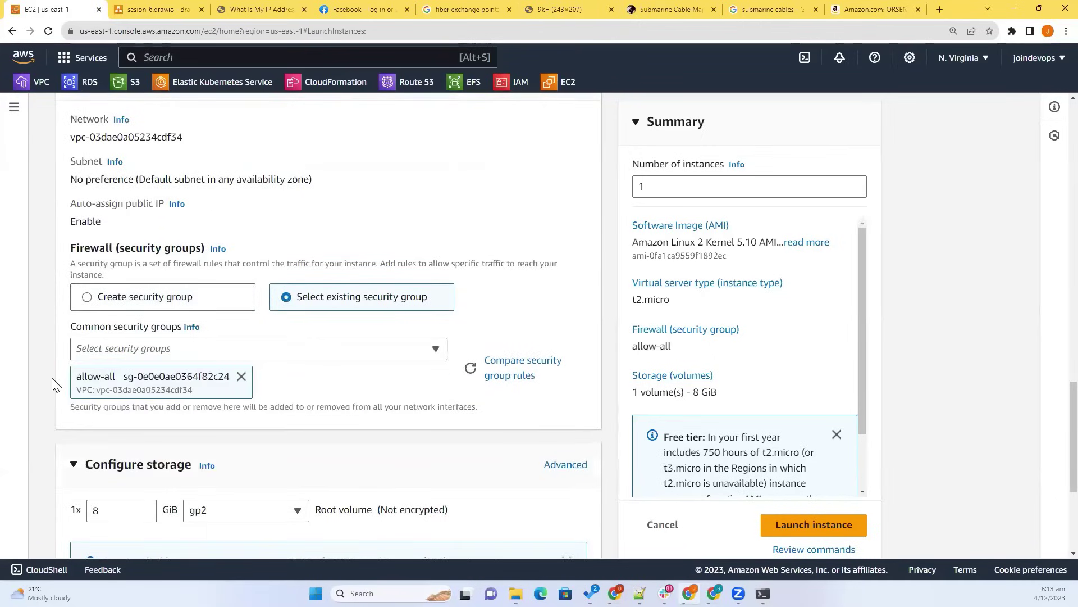
Step: Launch the instance and go to the instances list, refreshing it
scroll(54, 385, "down", 4)
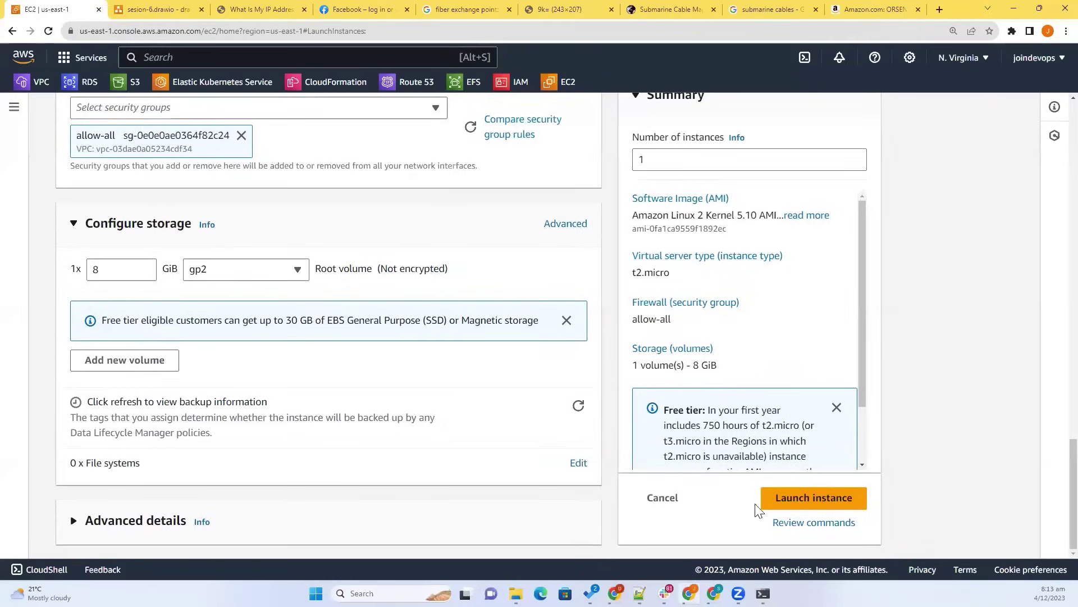
left_click(774, 499)
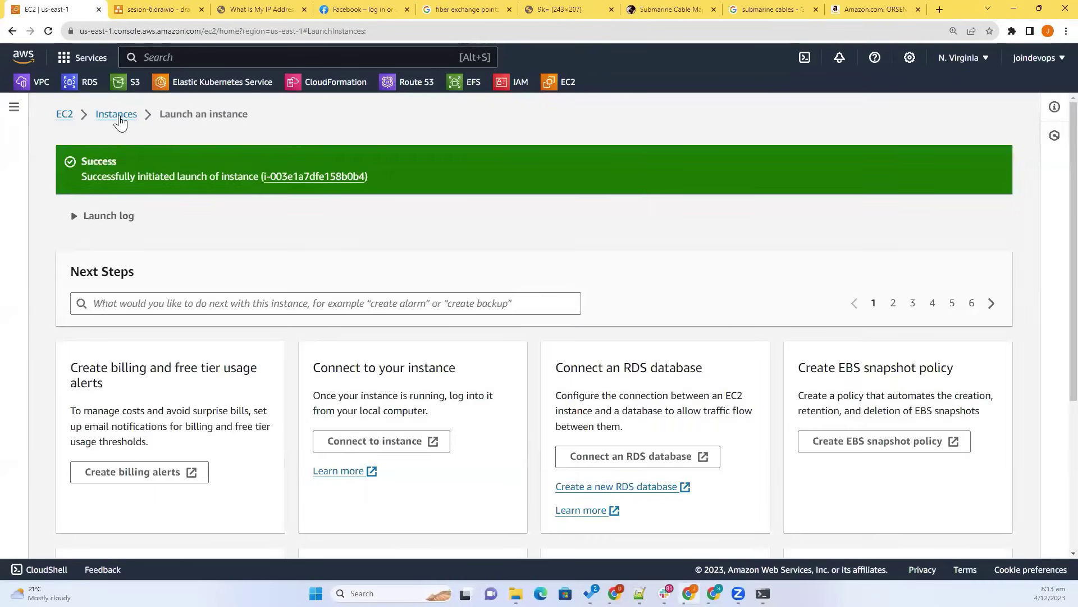
left_click(117, 114)
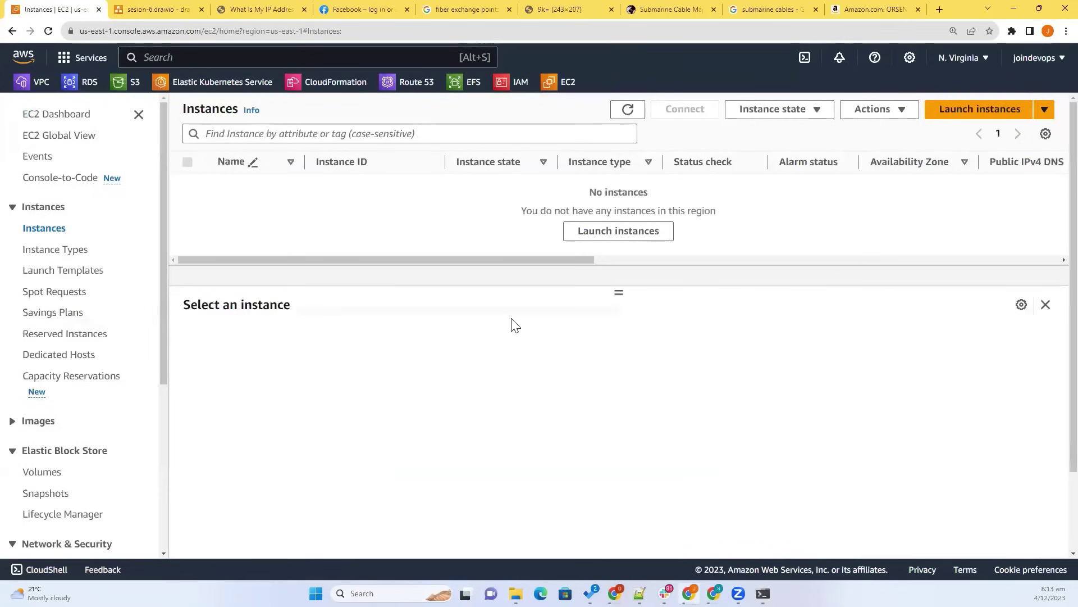
left_click(629, 115)
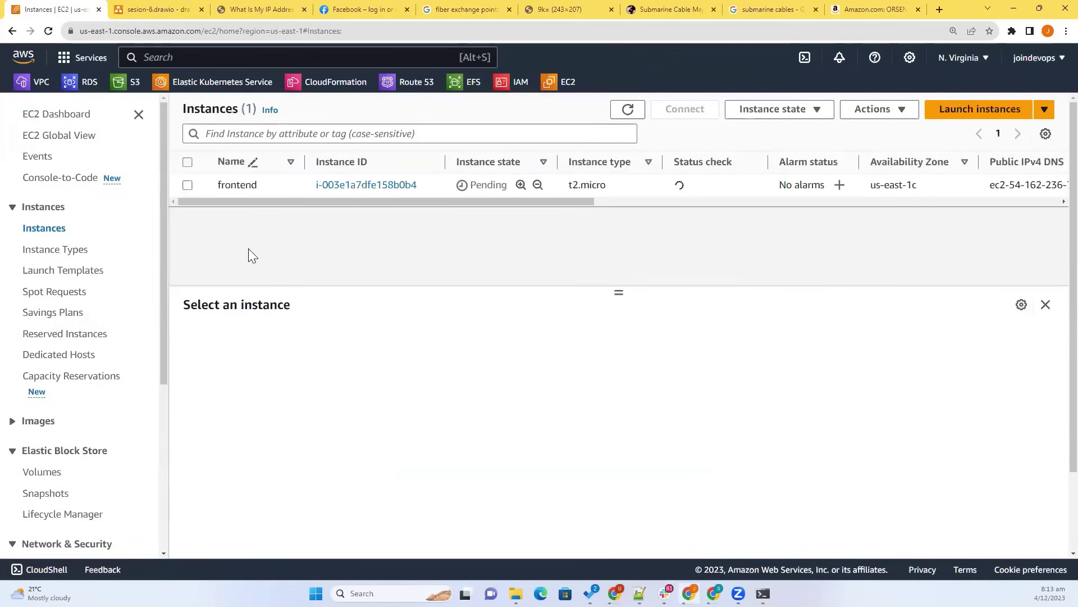
Step: Select the frontend instance, then open the list of security groups under Network & Security
left_click(187, 185)
scroll(77, 423, "down", 4)
left_click(56, 343)
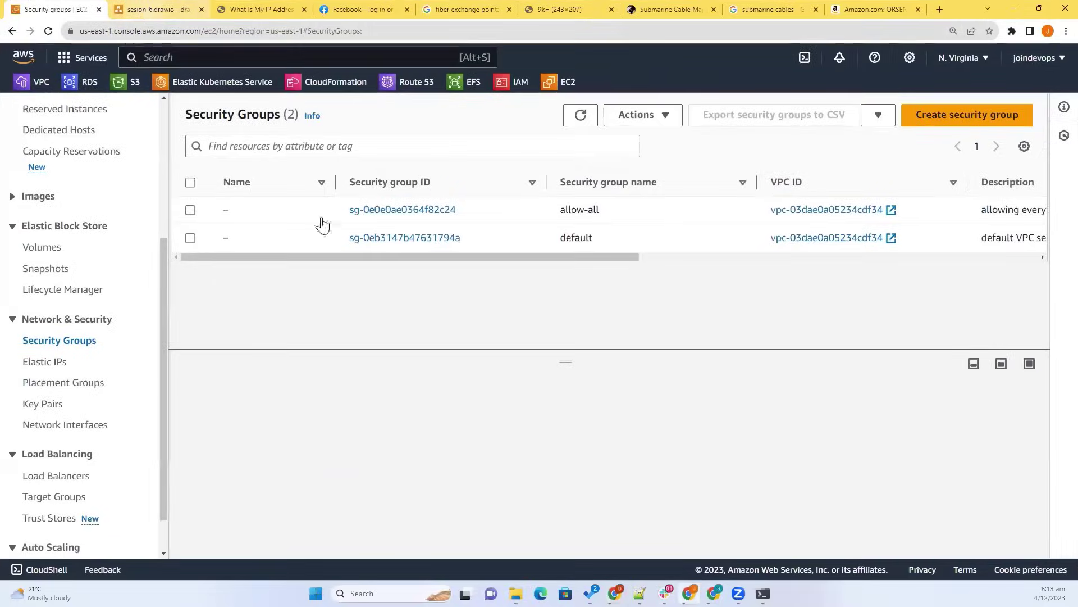
Step: Switch to the sesion-6.drawio diagram and search its shape library for "security group", loading more results
key("ctrl+Tab")
left_click(319, 461)
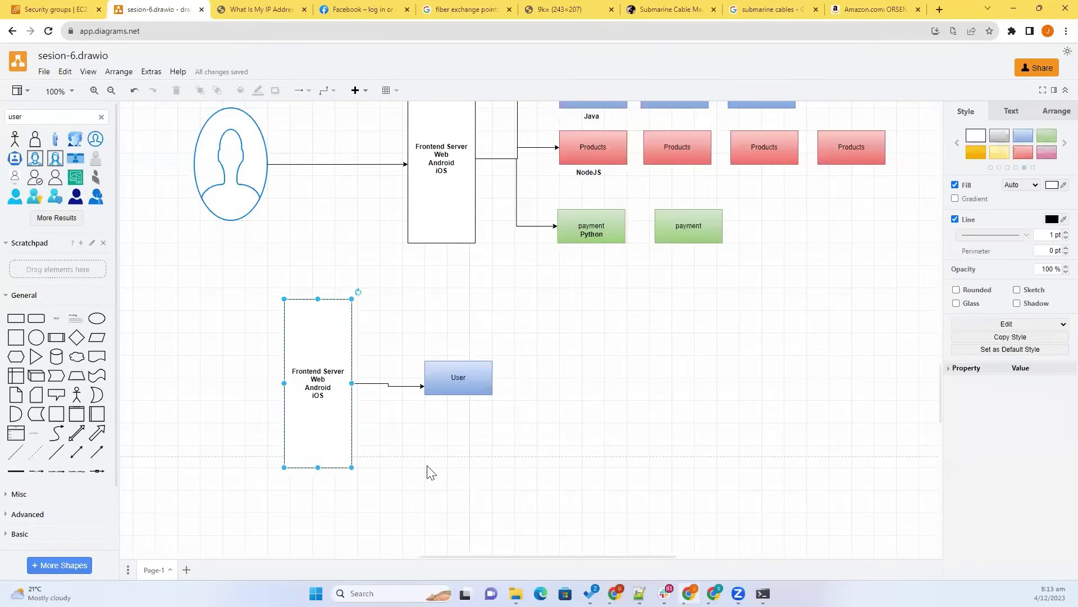
scroll(394, 461, "down", 3)
left_click(342, 443)
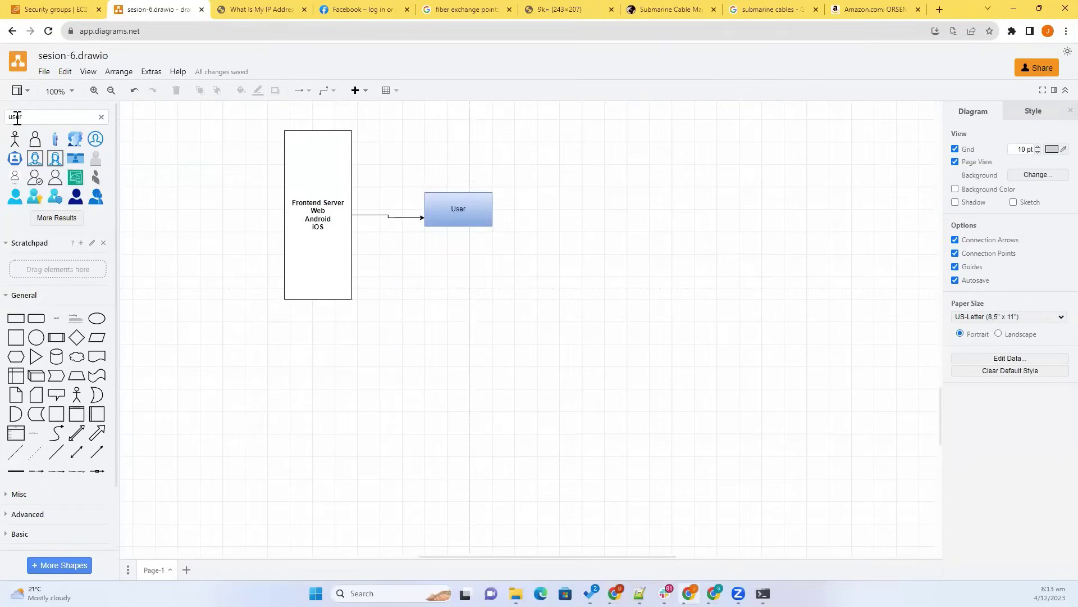
type("se")
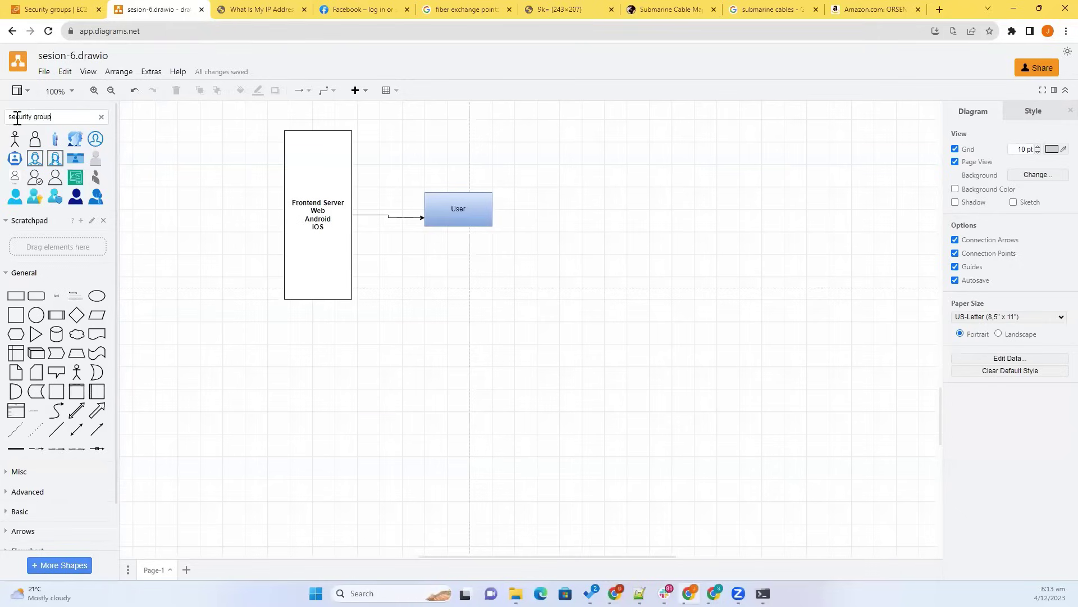
type("curity group")
key("Return")
left_click(56, 198)
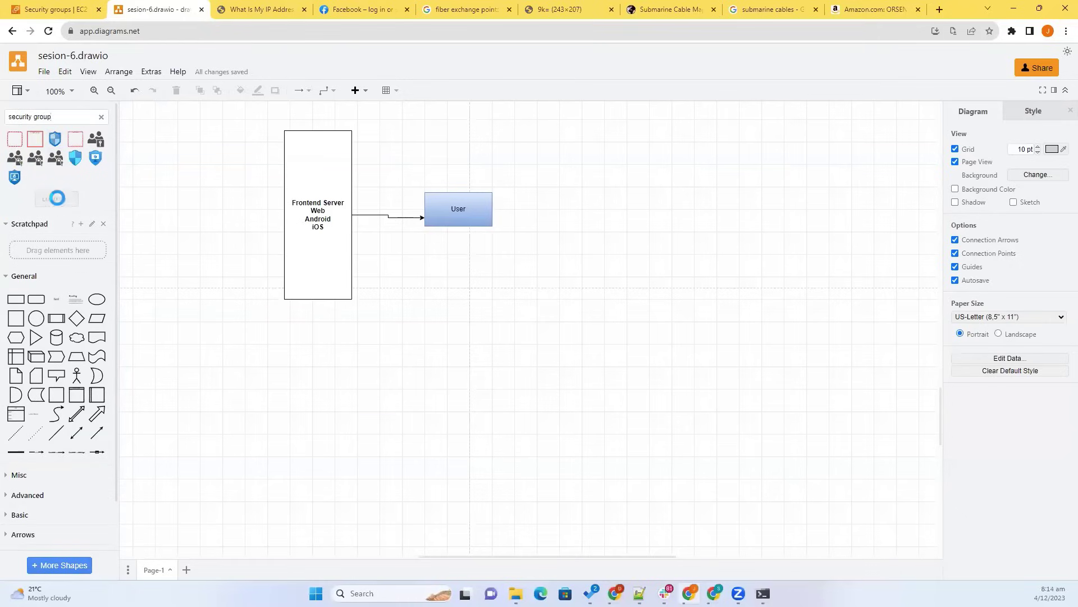
Step: Add a blue shield icon at the lower edge of the User box and another at the Frontend Server box's lower edge
left_click(75, 159)
left_click_drag(530, 328, 467, 243)
left_click(402, 315)
left_click(337, 315)
left_click(541, 321)
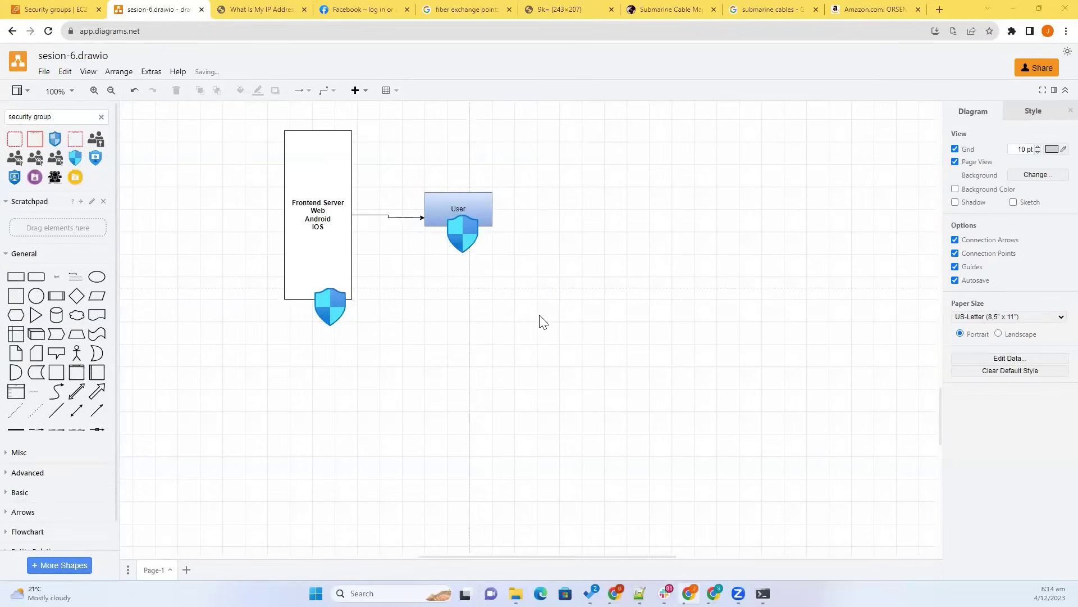
key("alt+Tab")
key("alt+Tab")
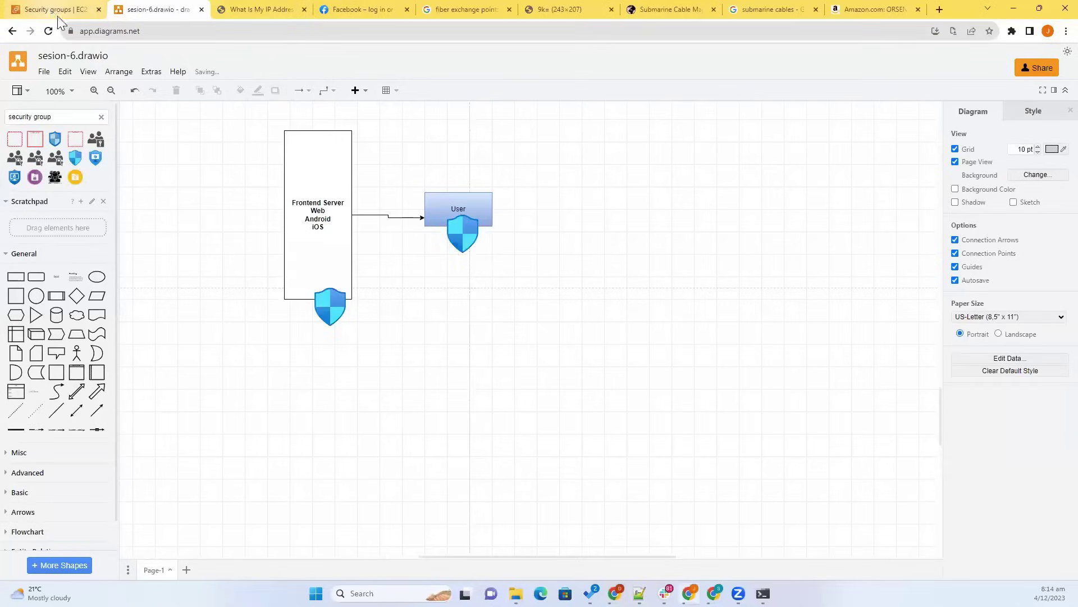
Step: Return to the AWS console and start a security group named frontend, described as "this is frontend SG which can allow public"
key("ctrl+shift+Tab")
left_click(947, 114)
left_click(179, 282)
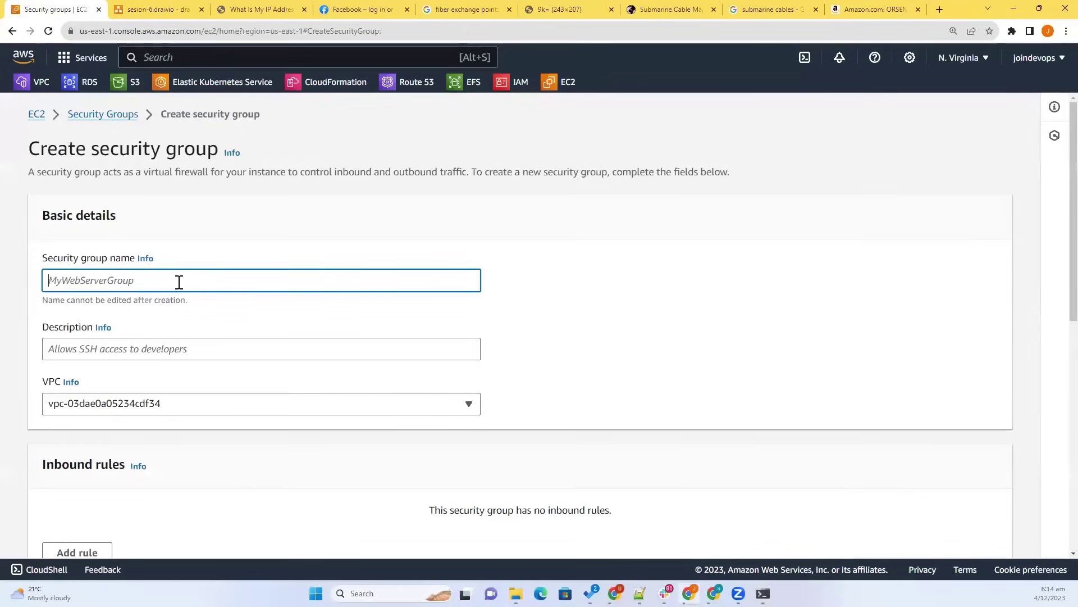
type("frontend")
left_click(194, 348)
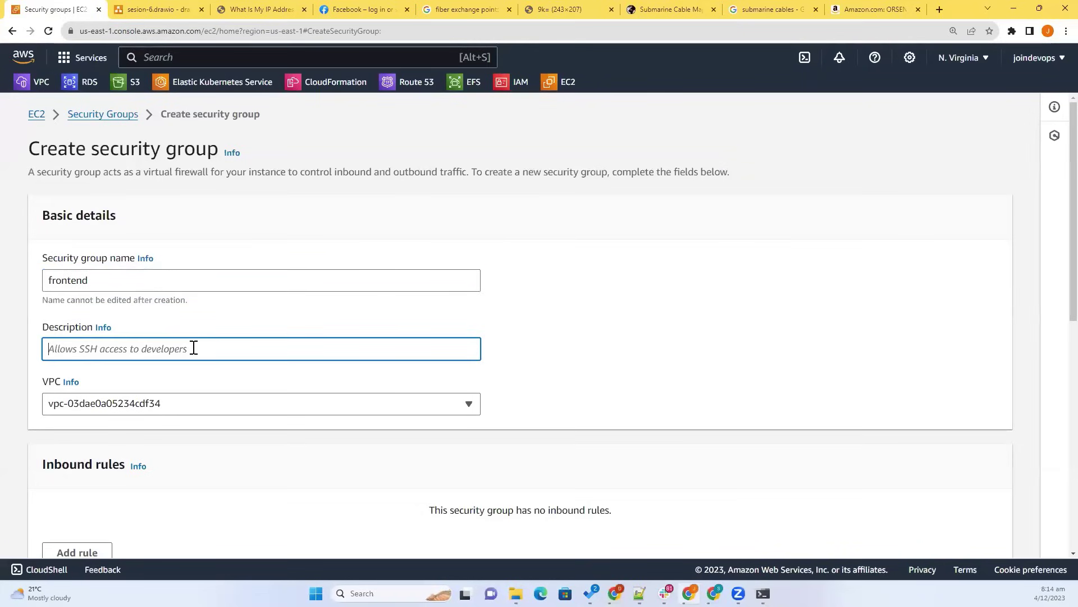
type("this is frontend SG which can allow publi")
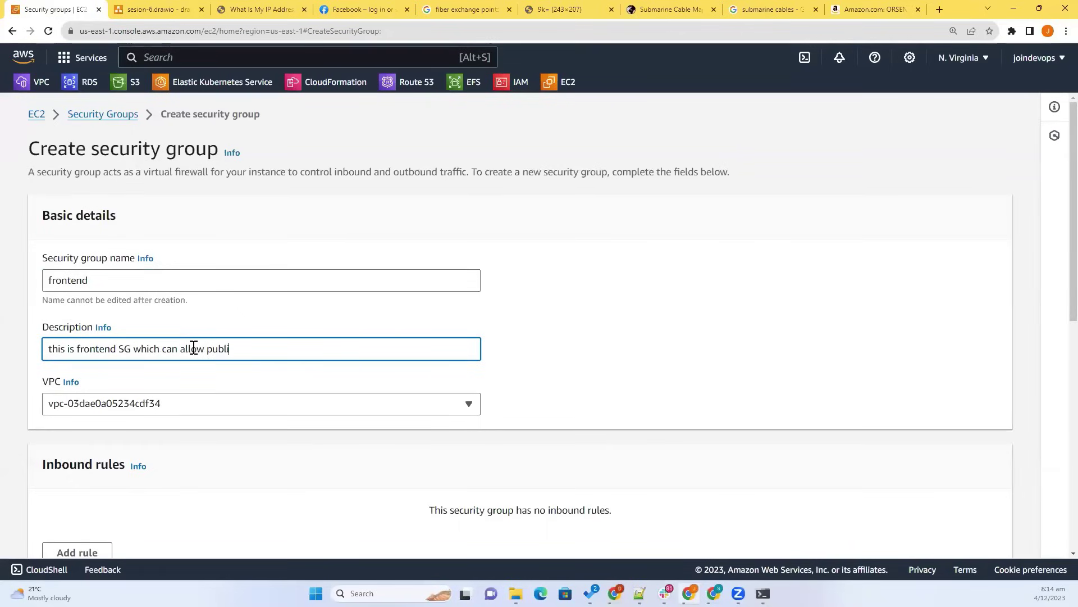
type("c")
left_click(682, 351)
Step: Add an inbound HTTP rule on port 80 that allows any IPv4 source, 0.0.0.0/0
scroll(222, 310, "down", 4)
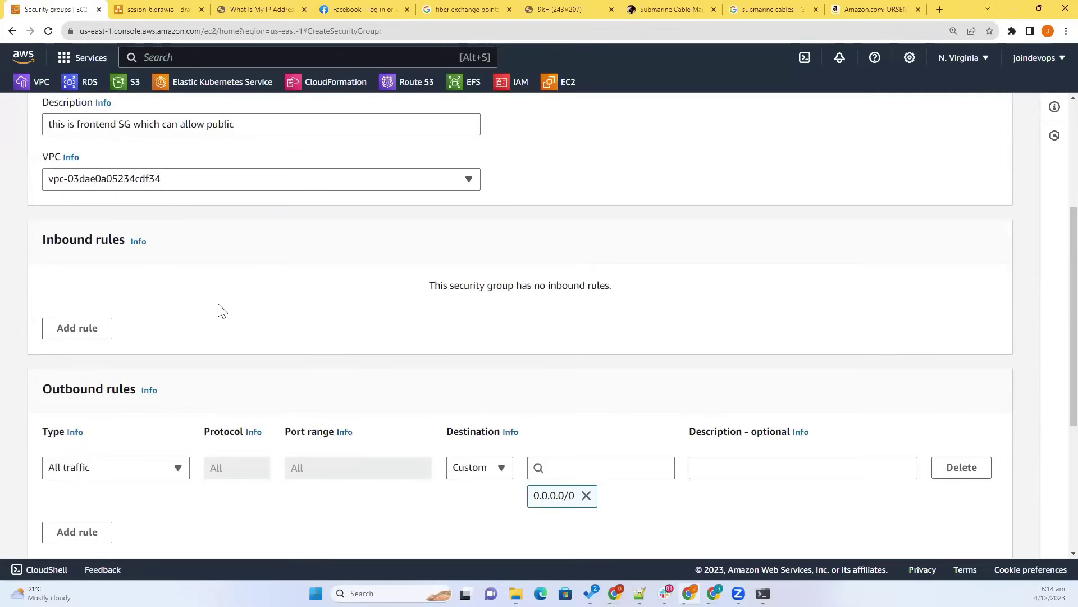
left_click(84, 328)
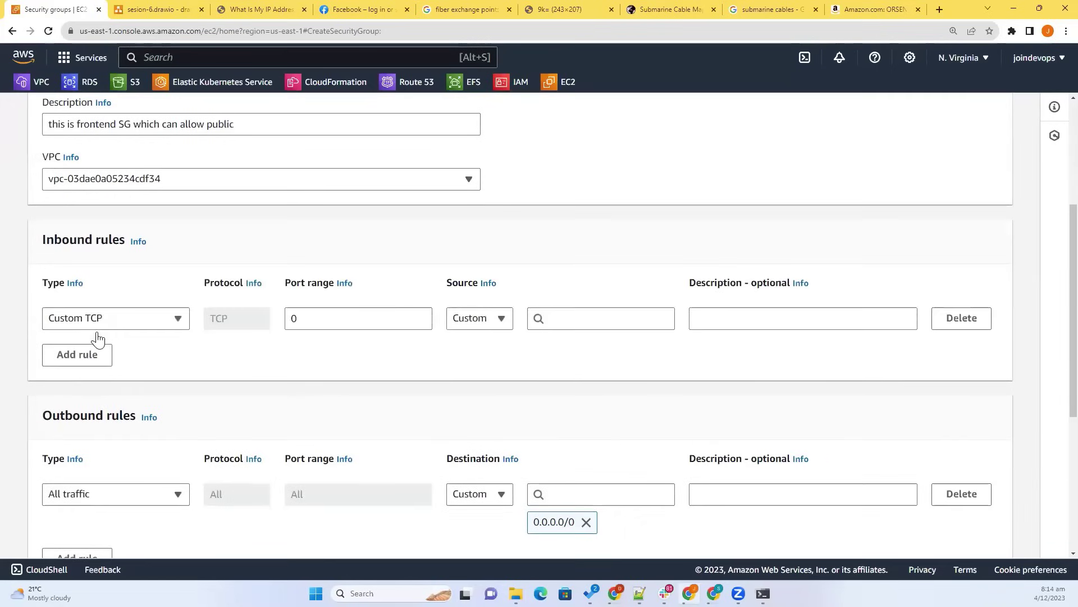
left_click(157, 327)
type("http")
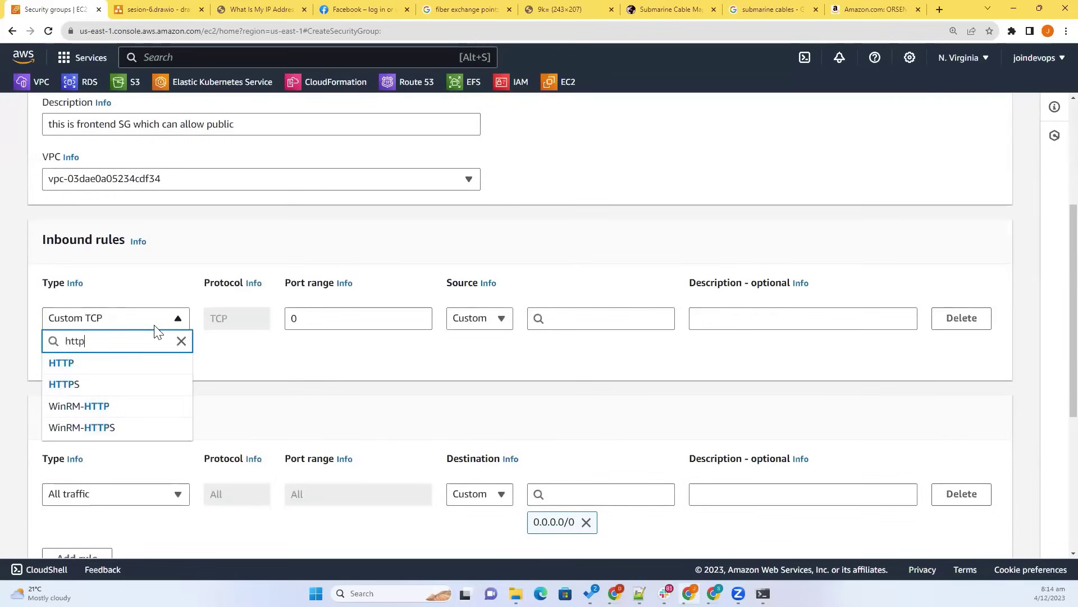
left_click(130, 363)
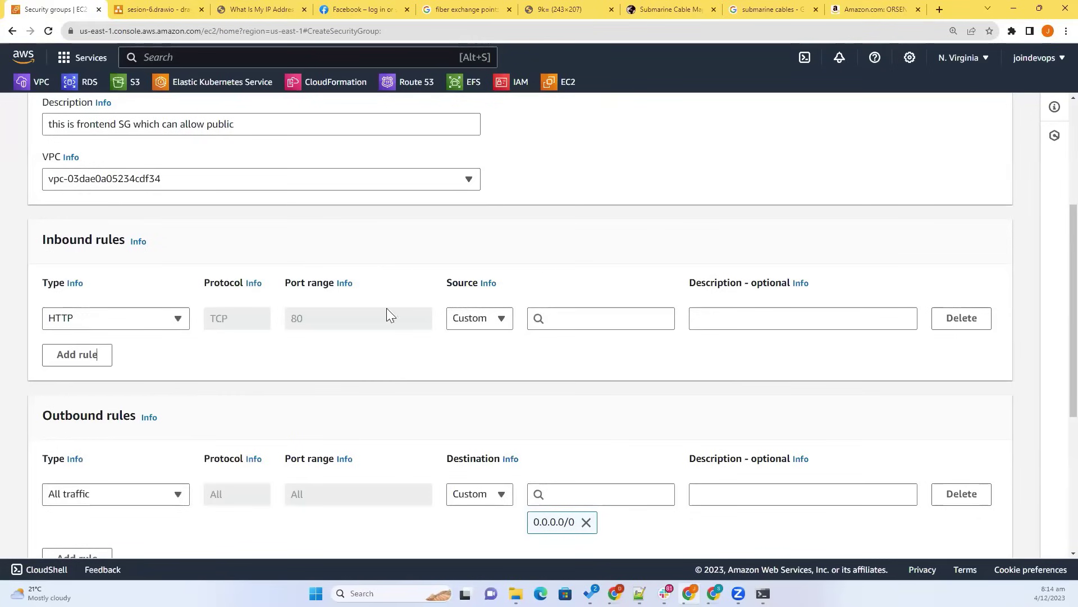
left_click(568, 323)
left_click(582, 366)
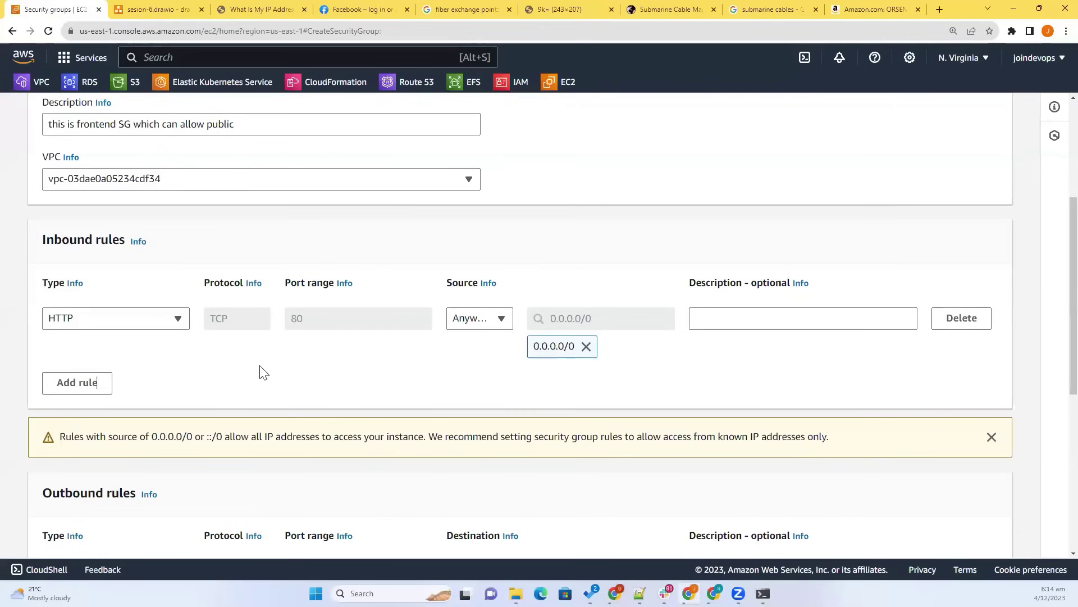
Step: Add a second inbound rule for SSH on port 22 with My IP as the source
left_click(77, 383)
left_click(120, 391)
type("ss")
key("Down")
key("Return")
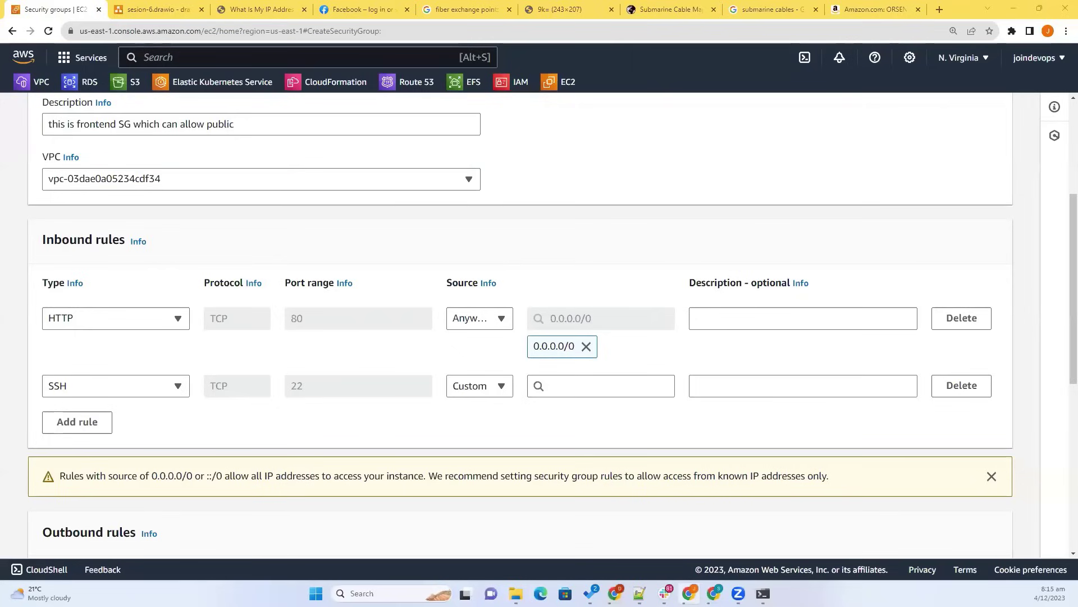
left_click(482, 386)
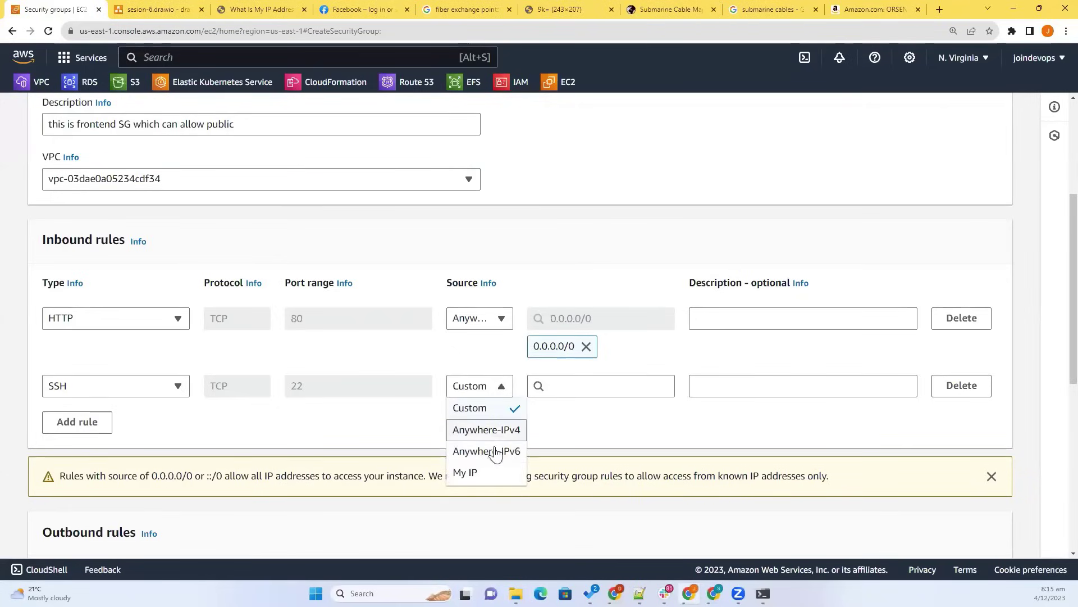
left_click(493, 473)
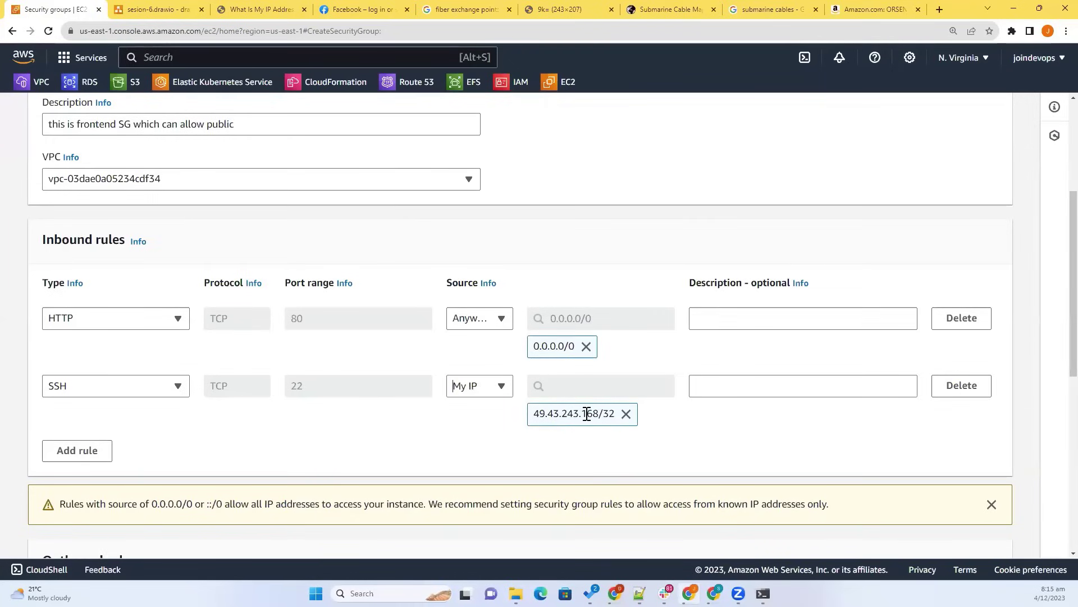
left_click_drag(533, 414, 614, 414)
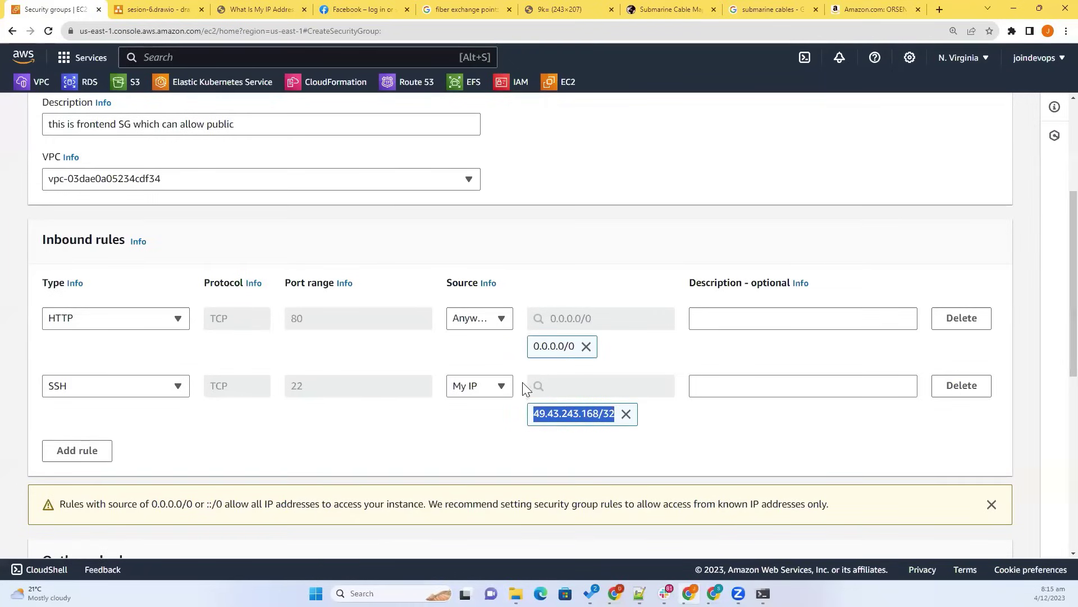
left_click(387, 427)
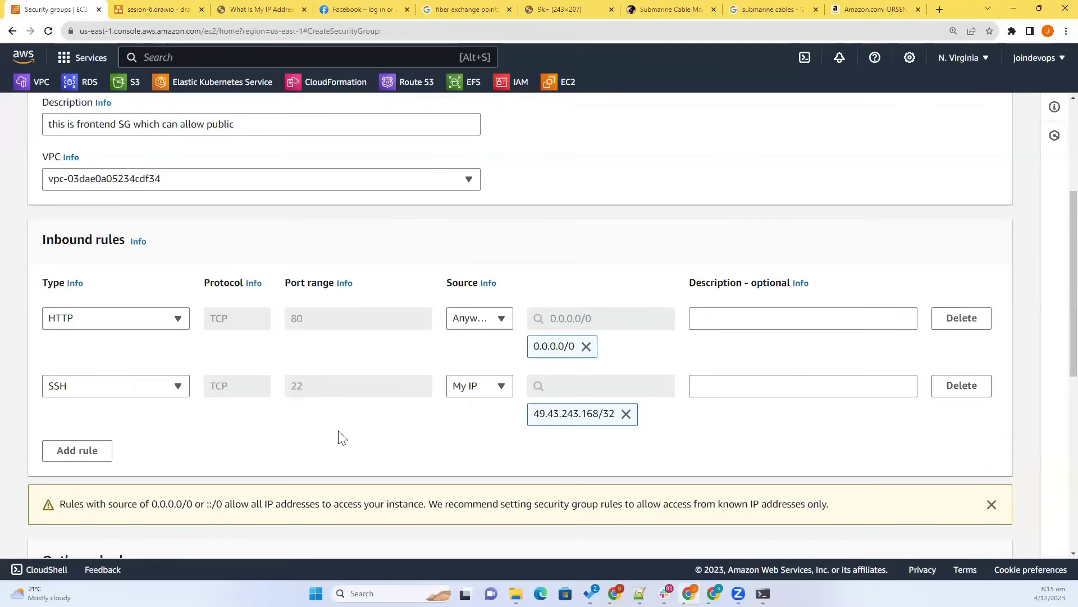
Step: Create the frontend security group and return to the instances list
scroll(343, 436, "down", 4)
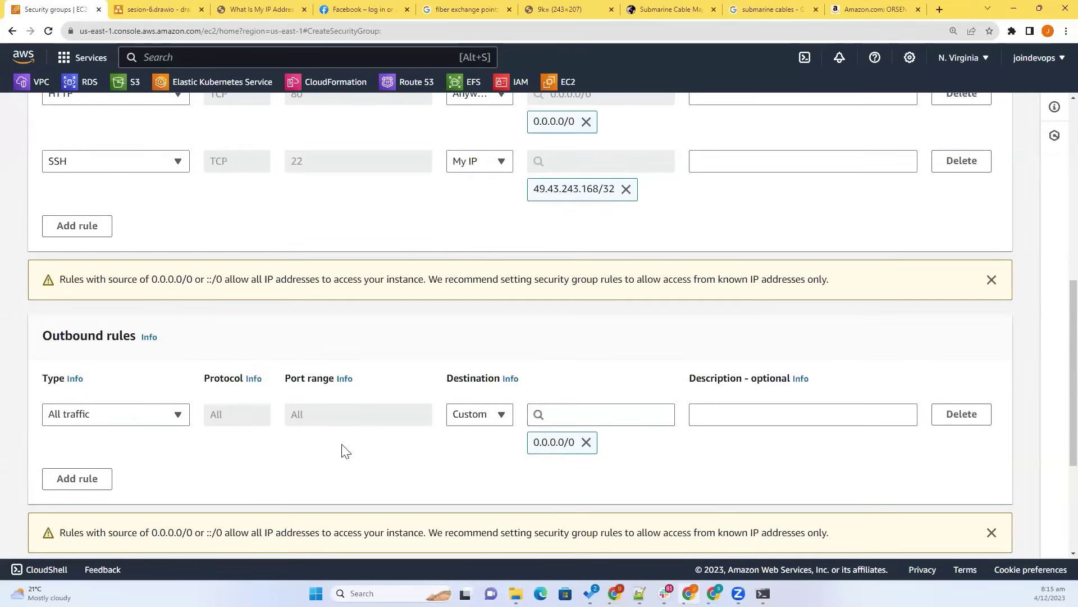
scroll(342, 450, "down", 4)
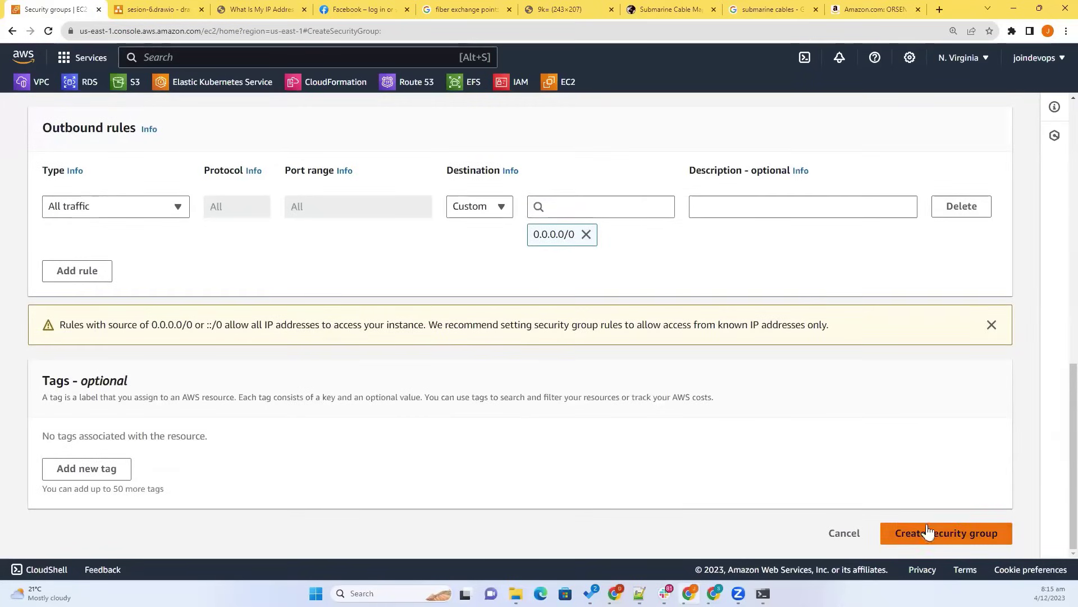
left_click(927, 531)
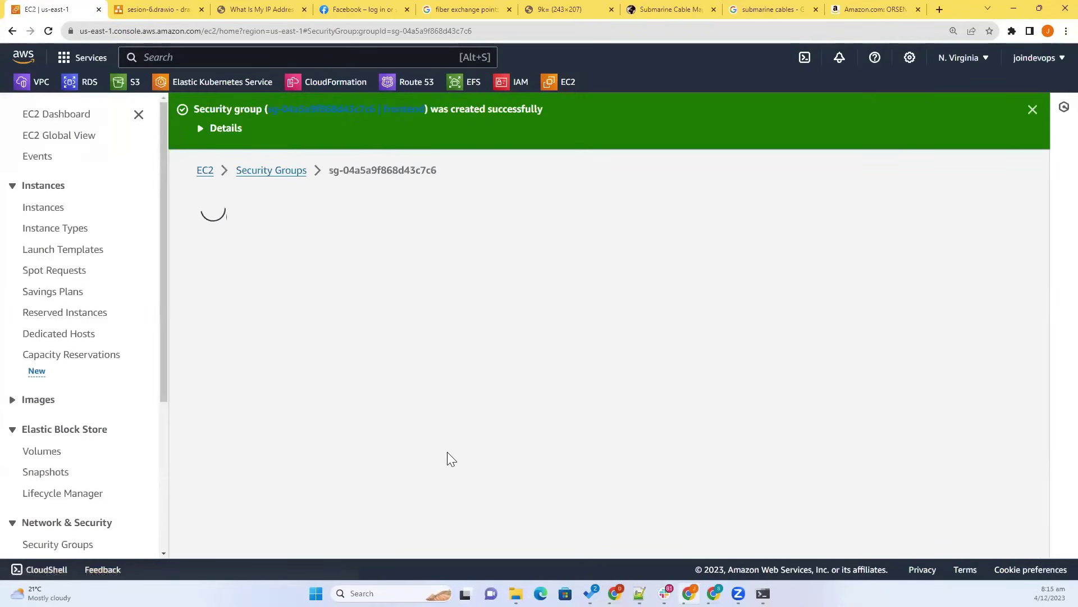
left_click(47, 234)
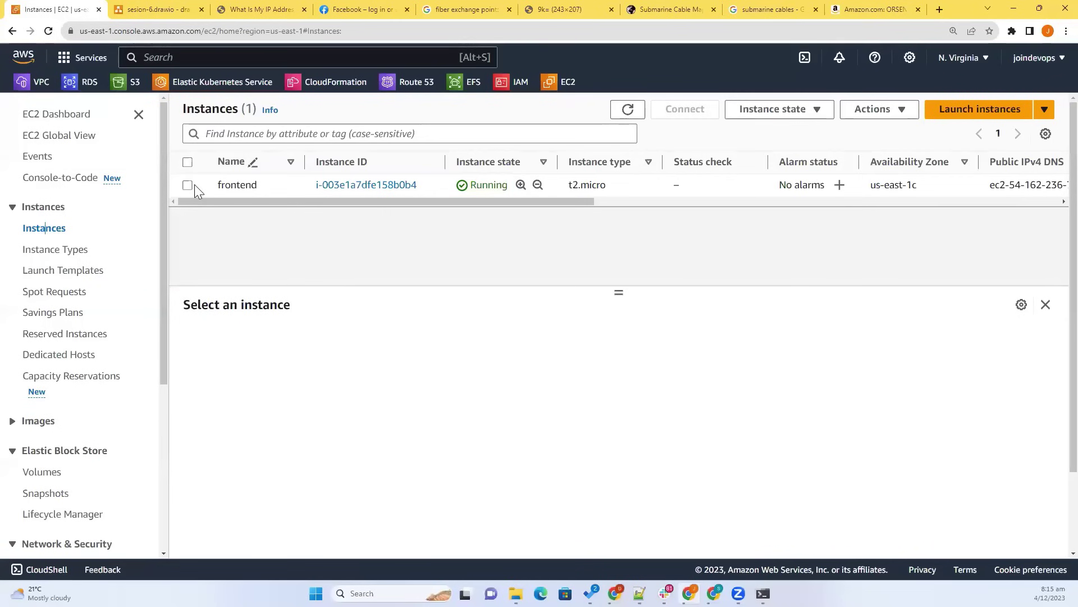
Step: Select the frontend instance and inspect its security details, including the attached security group and inbound rules
left_click(187, 185)
left_click(268, 340)
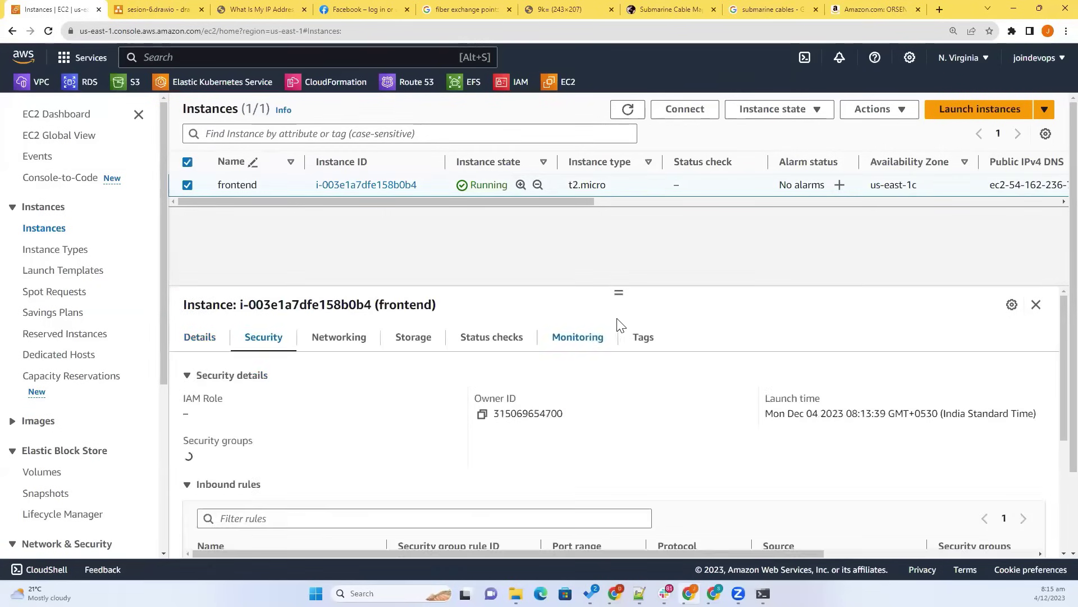
left_click_drag(613, 292, 616, 274)
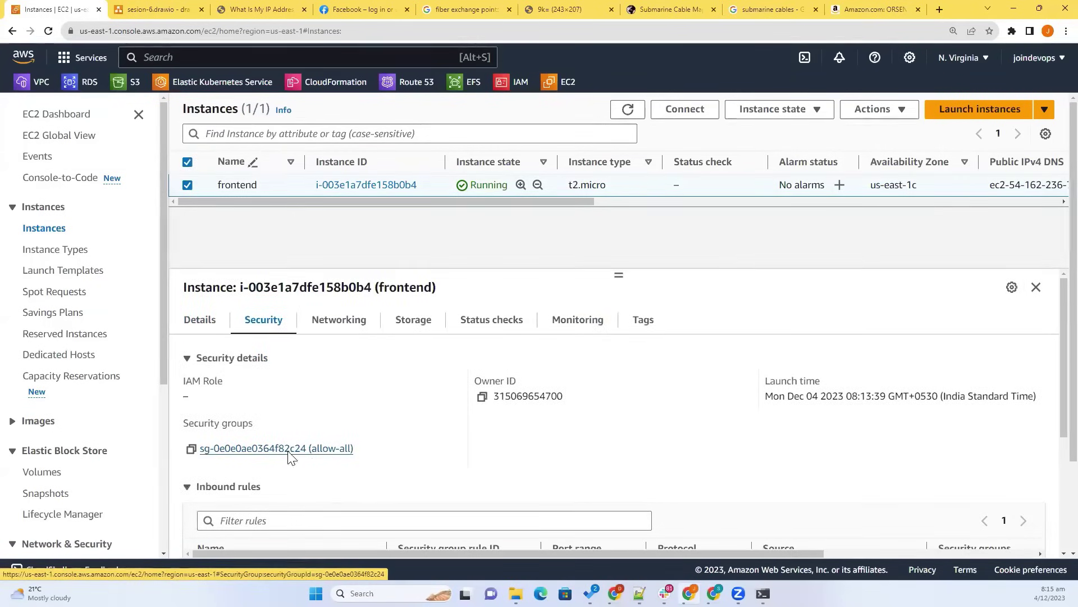
scroll(290, 455, "down", 2)
scroll(345, 415, "up", 2)
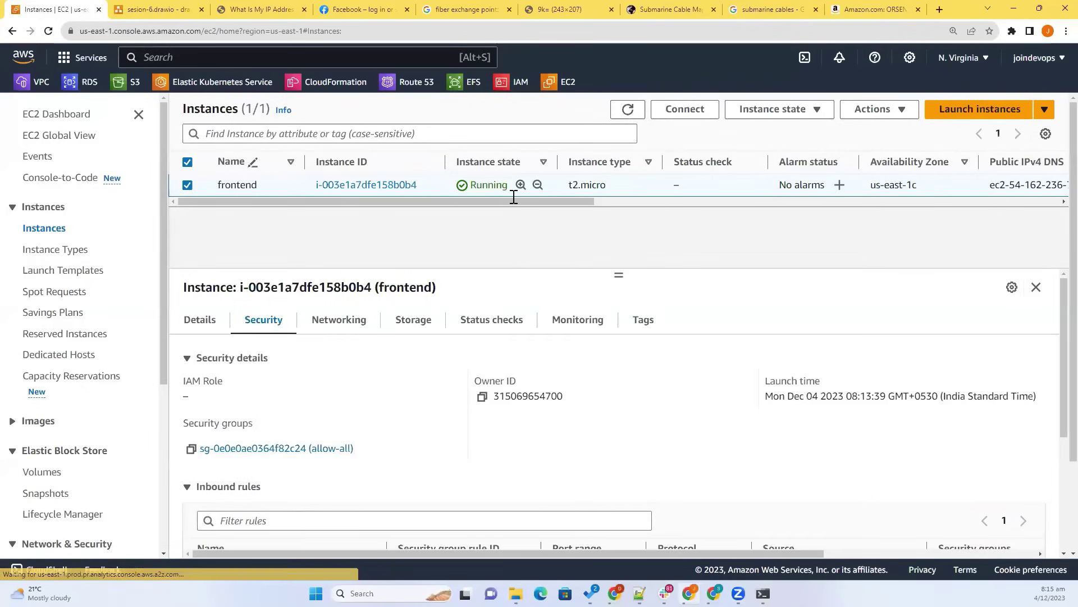
Step: Change the security groups of the frontend instance by removing allow-all from its network interface
left_click(873, 109)
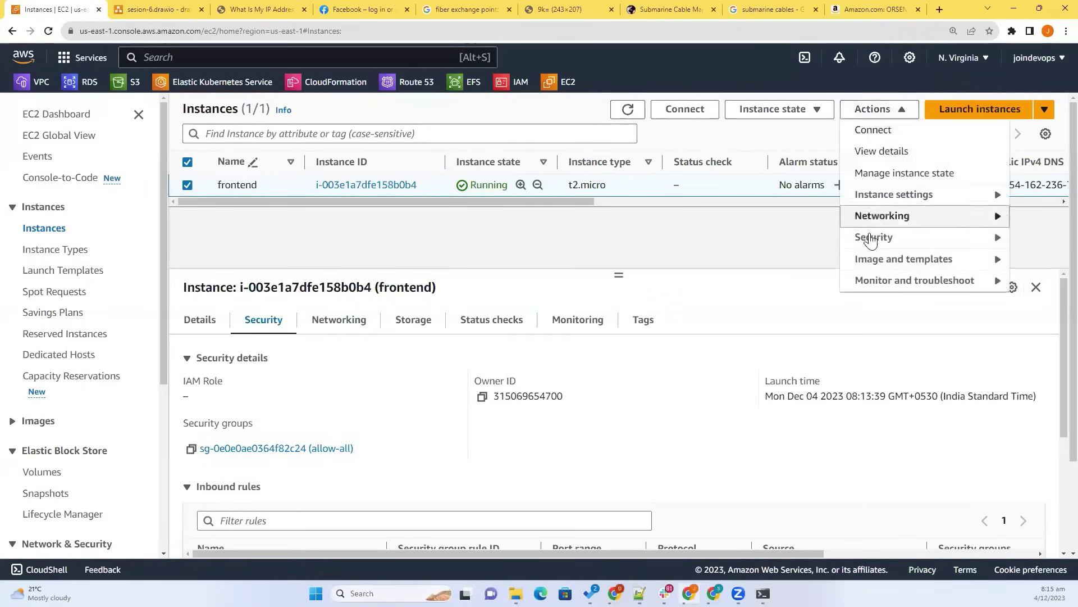
mouse_move(873, 245)
left_click(777, 238)
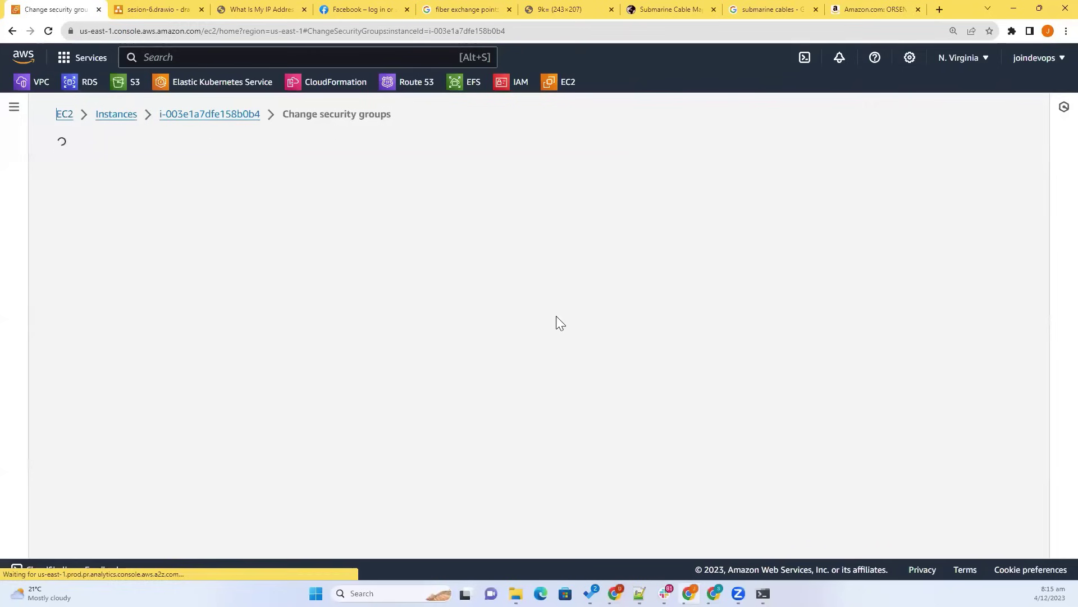
scroll(193, 369, "down", 1)
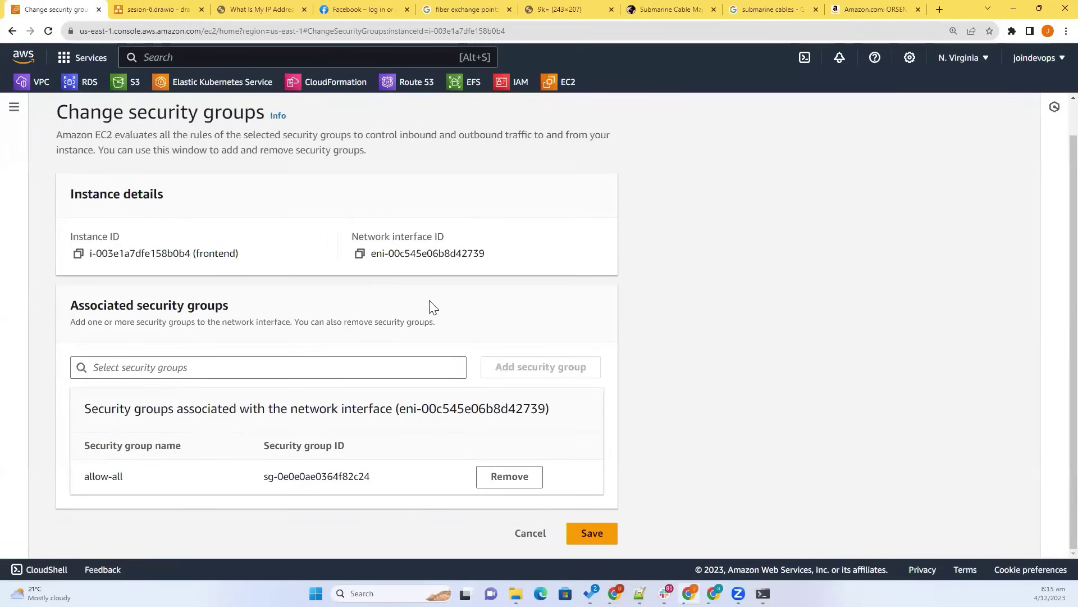
left_click(507, 476)
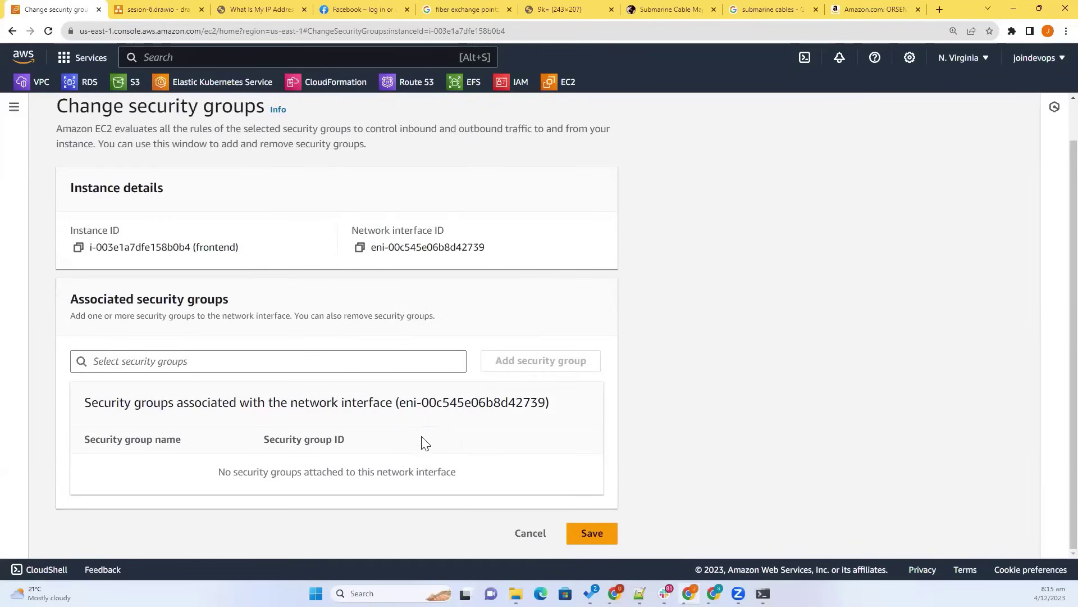
Step: Associate the frontend security group with the instance's network interface and save the change
left_click(211, 360)
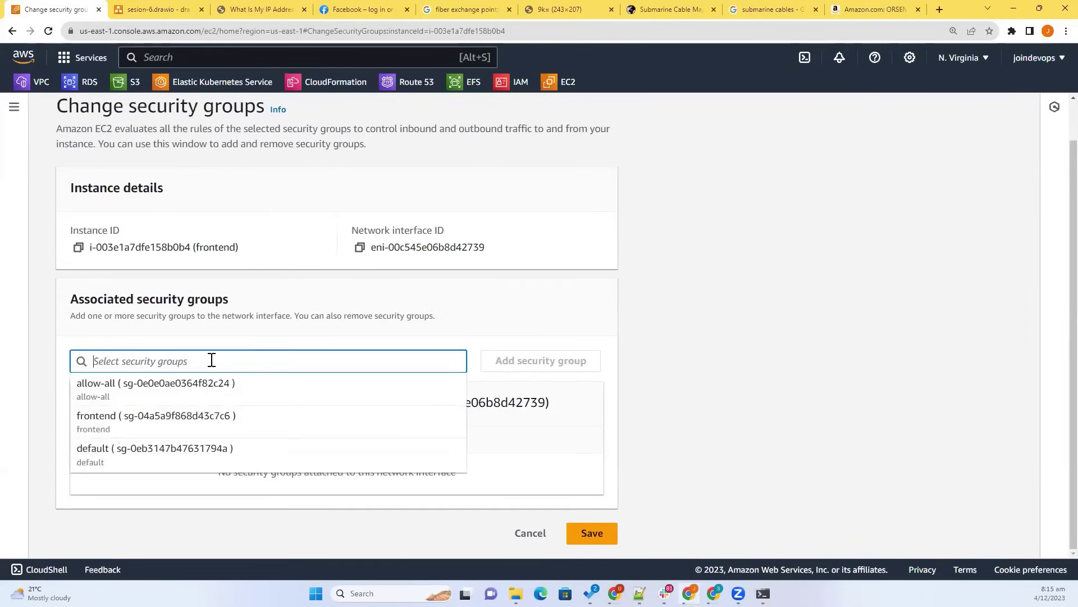
left_click(223, 416)
left_click(564, 363)
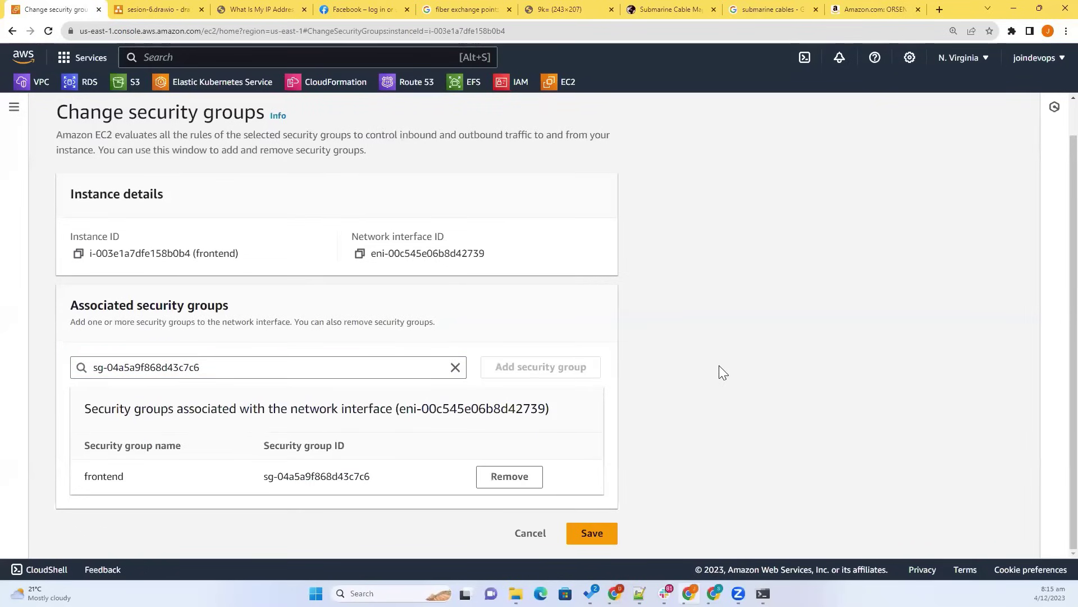
left_click(603, 532)
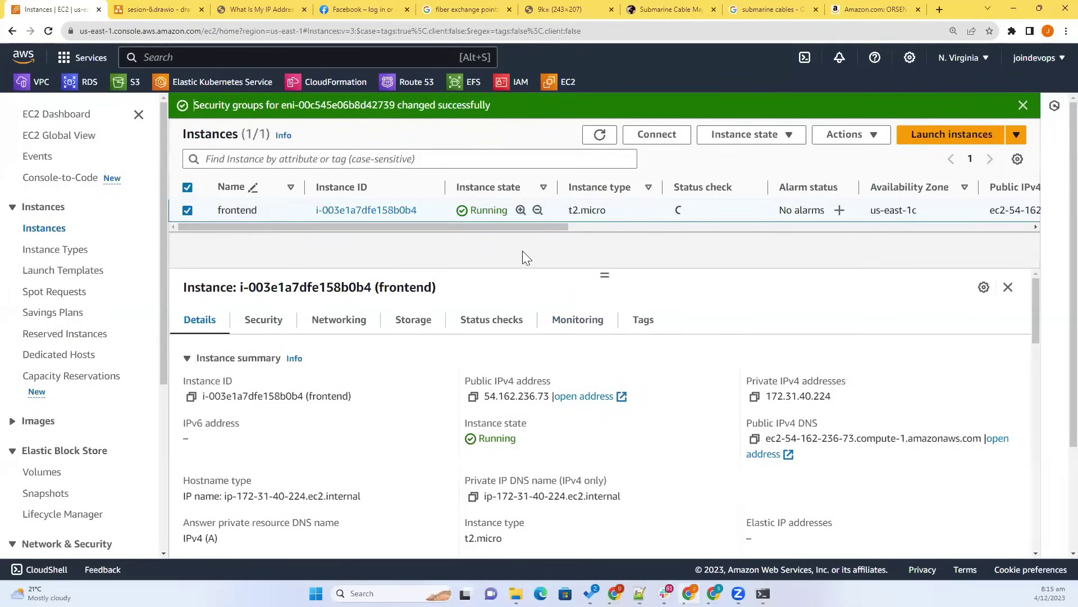
Step: Copy the frontend instance's public IPv4 address and launch SuperPuTTY
left_click(473, 396)
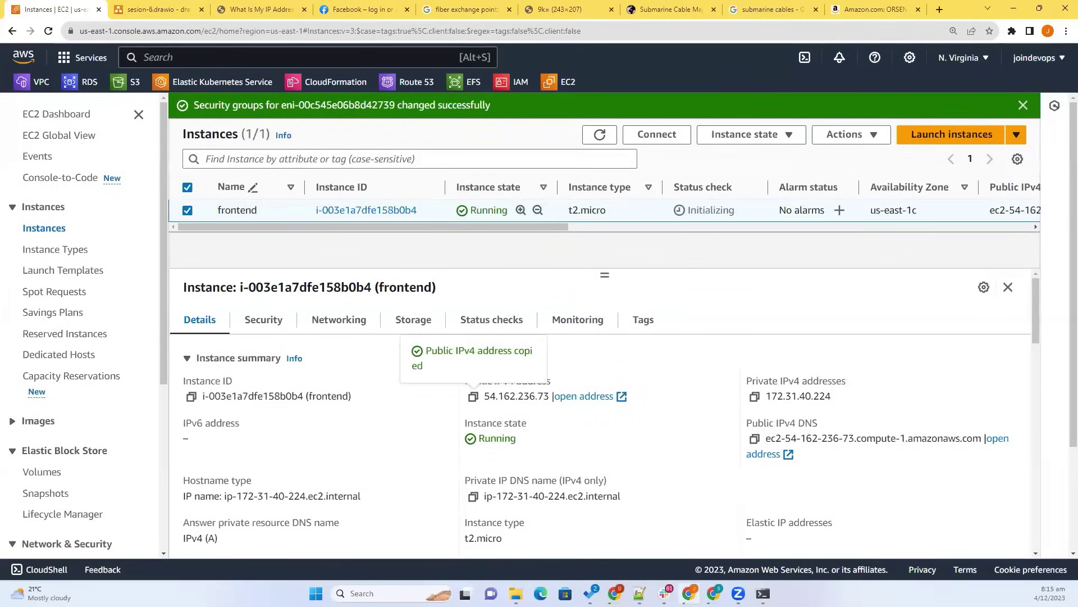
left_click(393, 593)
type("superPuTTY")
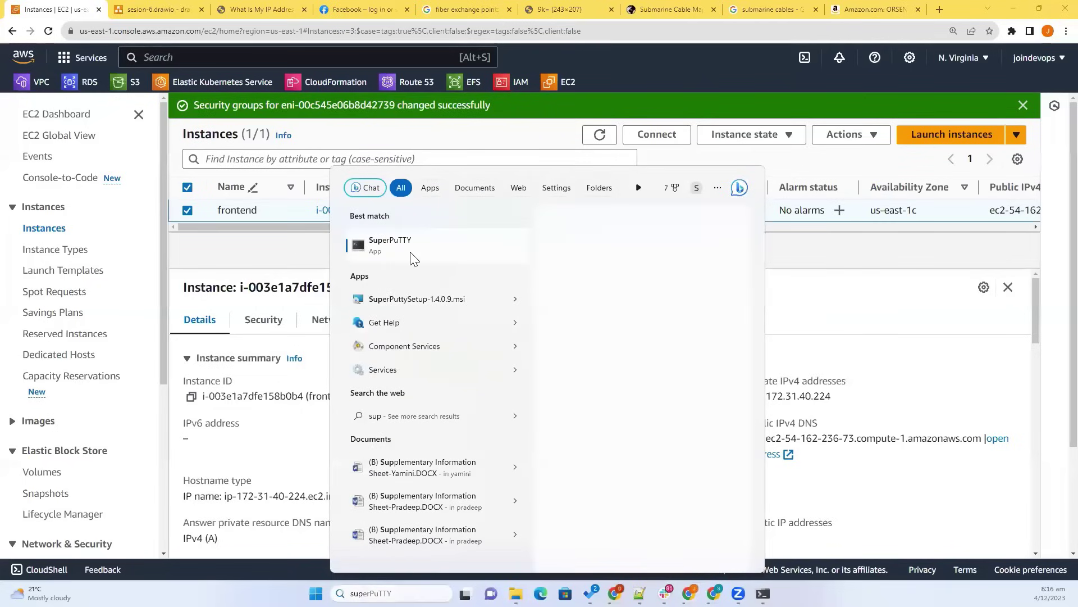
left_click(410, 251)
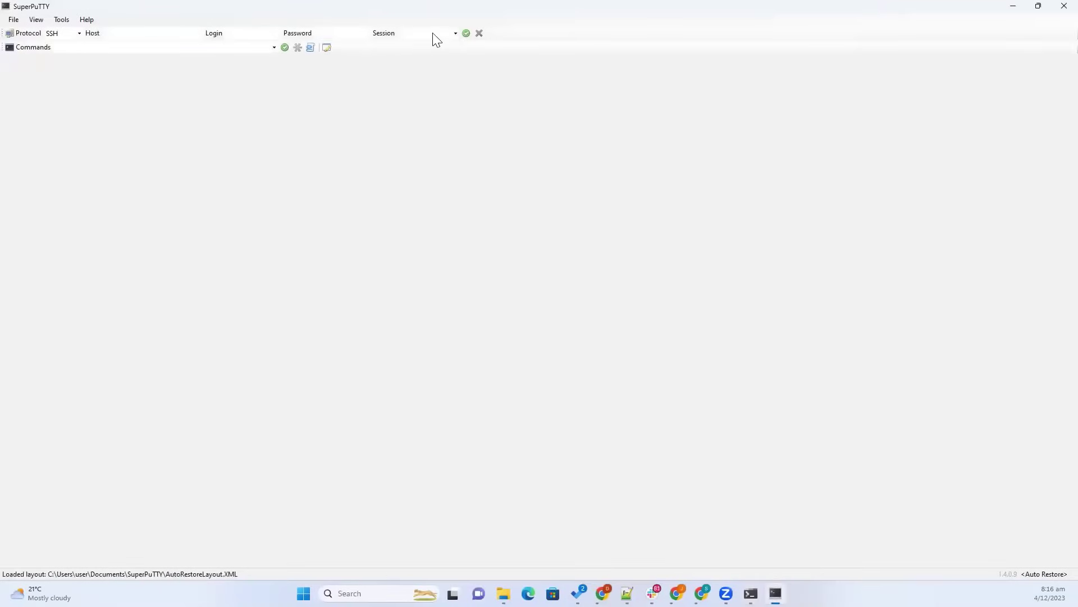
Step: Connect over SSH to the copied address 54.162.236.73 using the daws-76s session, and clear the terminal
left_click(433, 33)
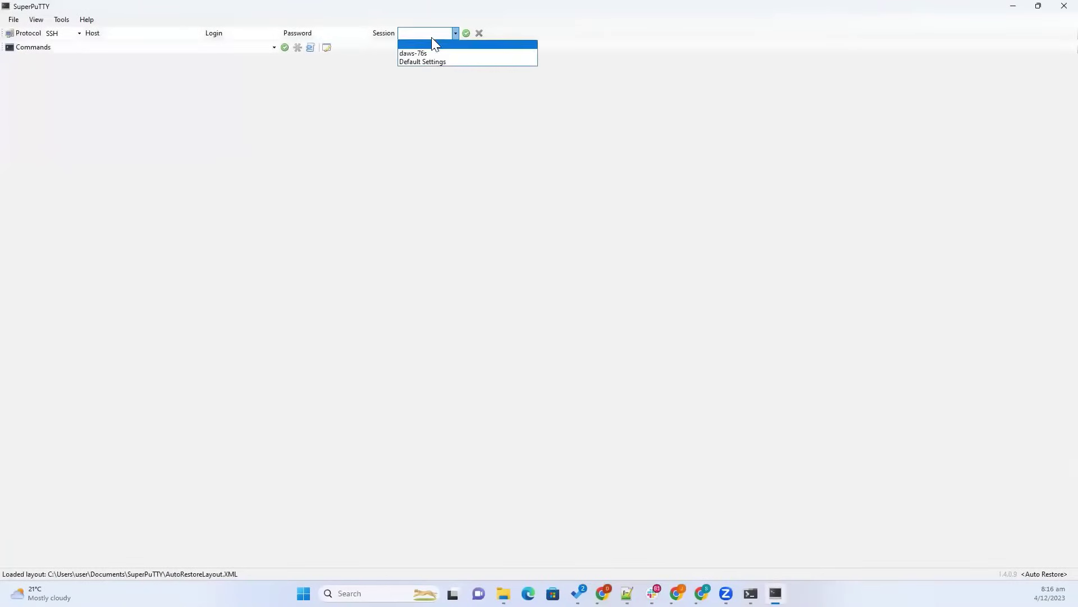
left_click(431, 52)
left_click(168, 34)
key("ctrl+v")
key("Return")
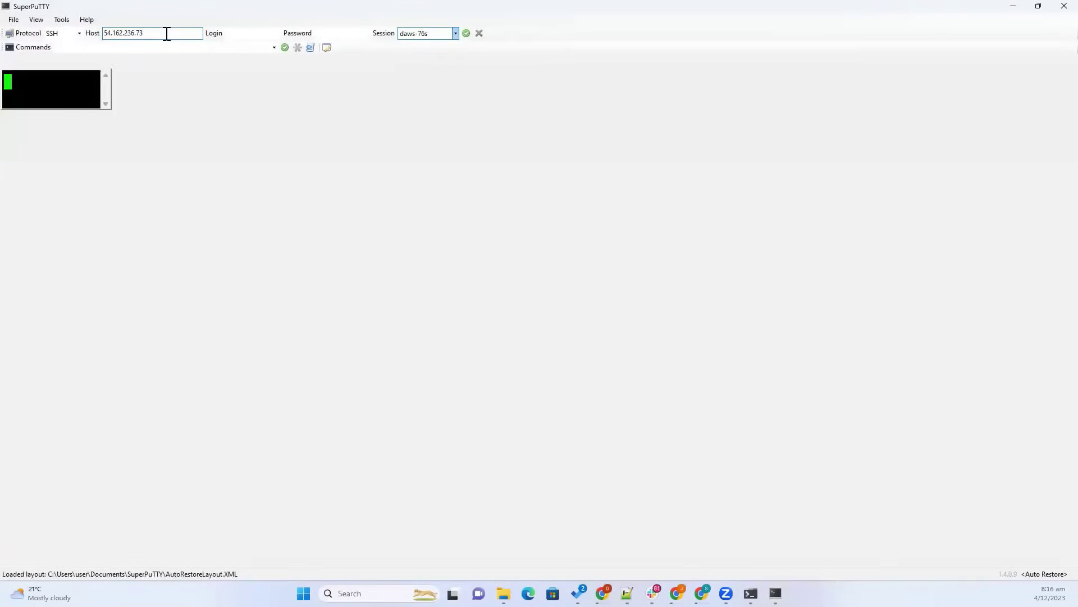
left_click(207, 298)
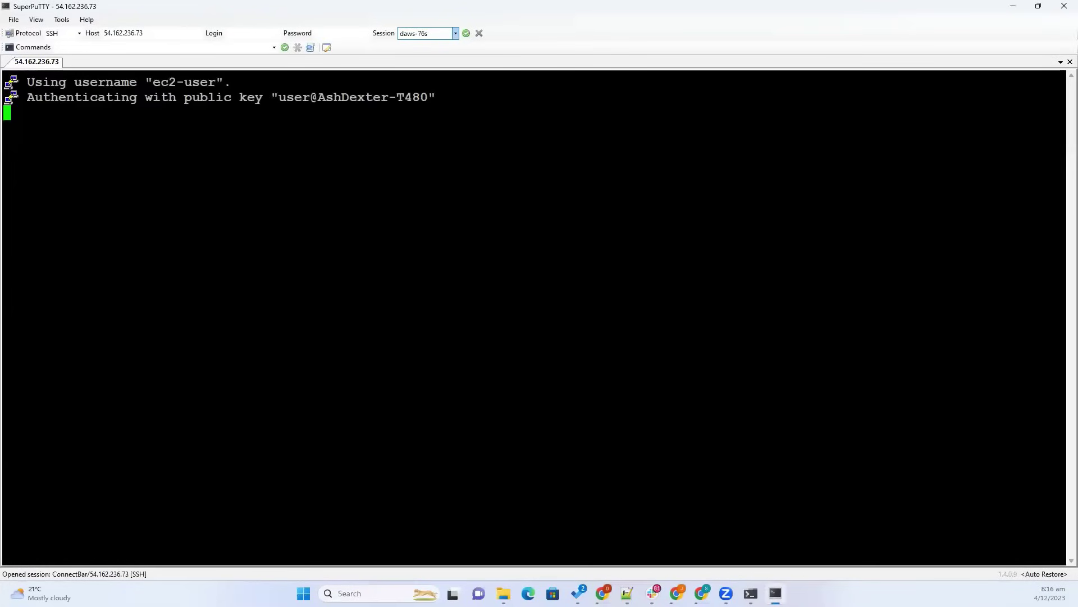
type("clear")
key("Return")
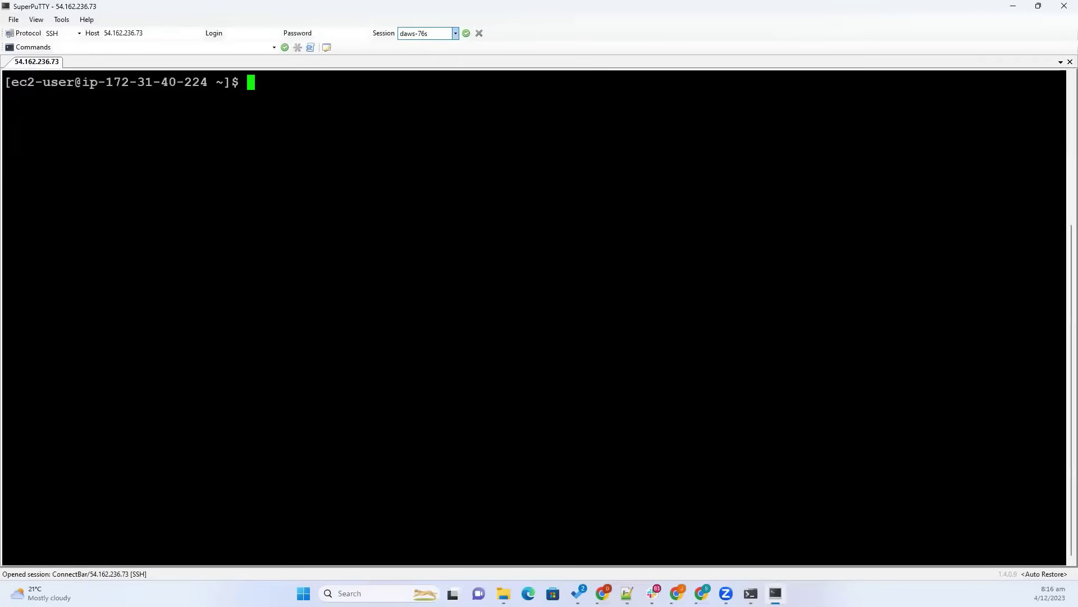
Step: Try to install nginx on the instance with "sudo yum install nginx -y"
type("sudo yum in")
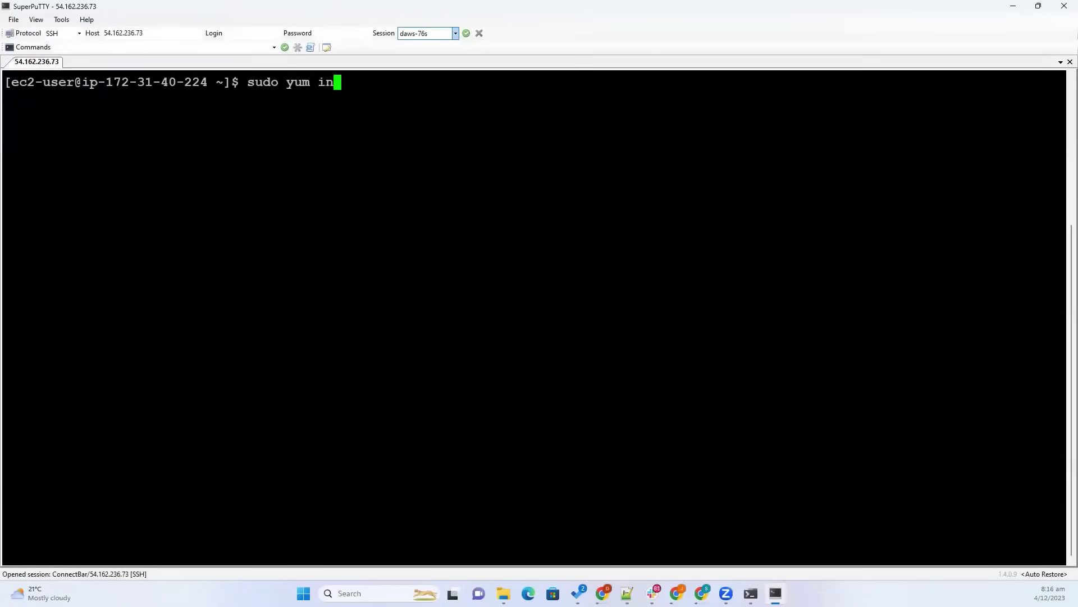
type("stall nginx -y")
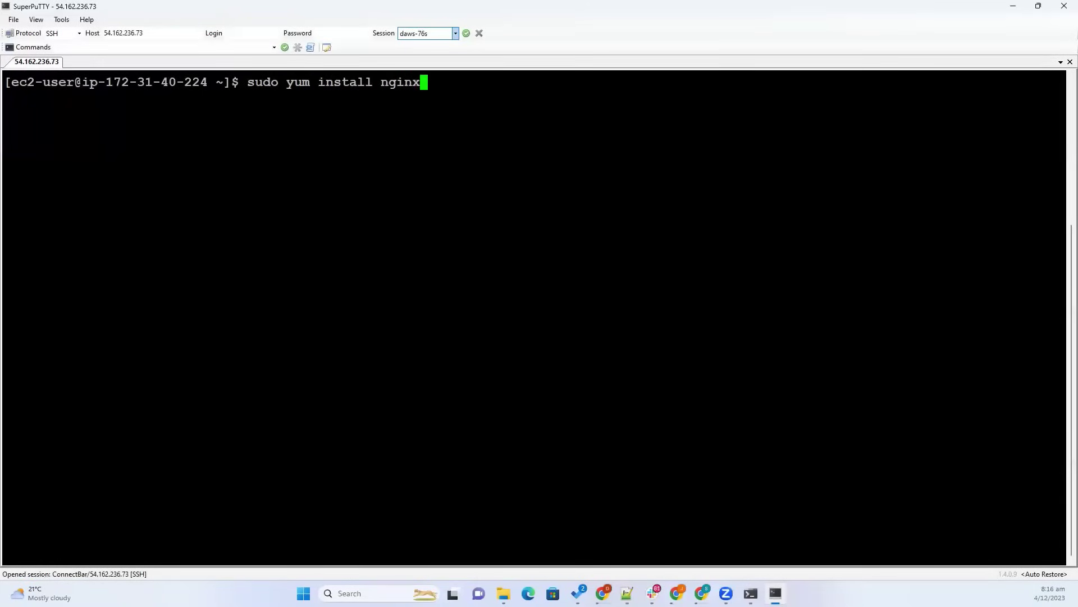
key("Return")
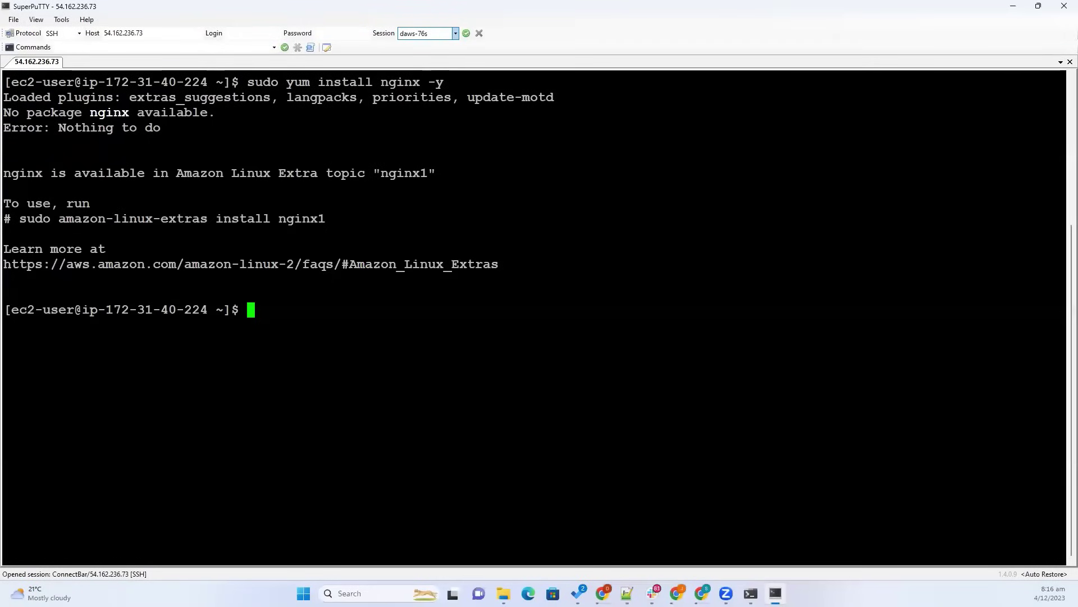
Step: Install nginx by running "sudo amazon-linux-extras install nginx1 -y", reusing the command suggested in the terminal output
left_click_drag(20, 218, 320, 218)
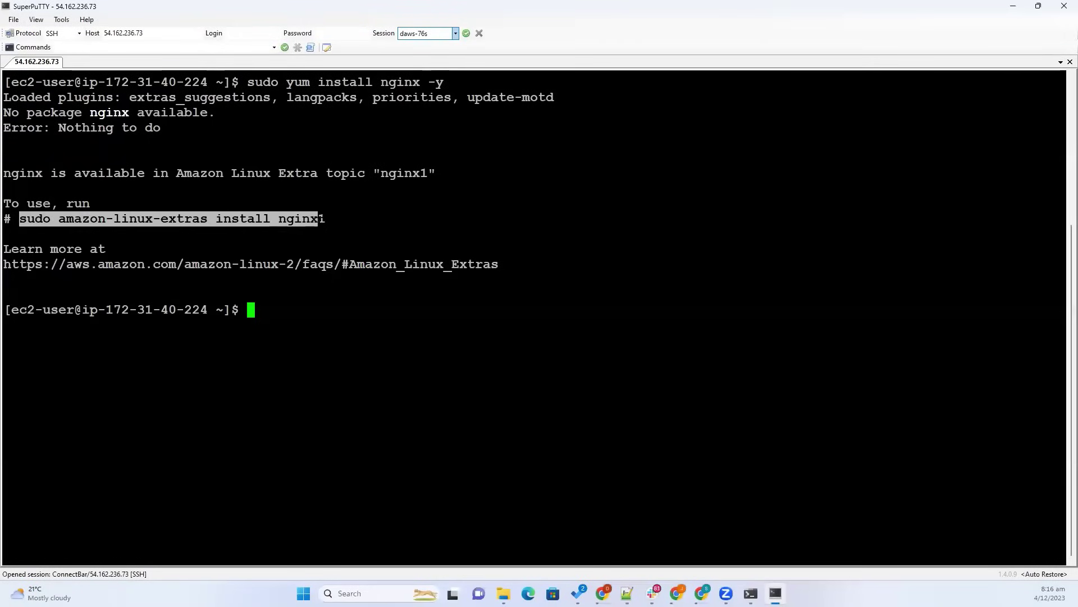
type("-y")
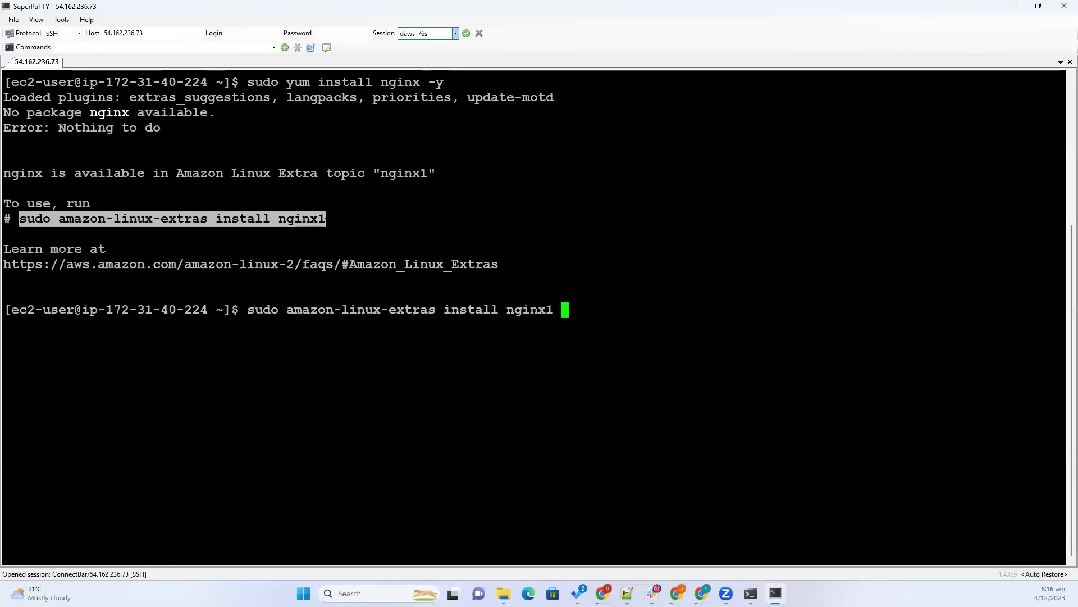
key("Return")
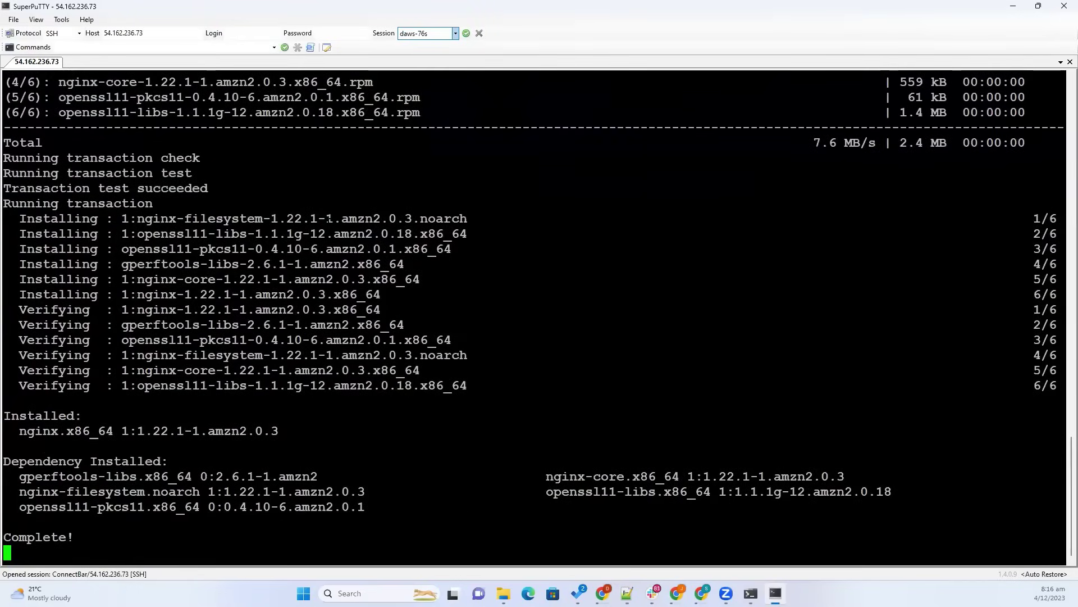
Step: Start the web server with "sudo systemctl start nginx"
type("s")
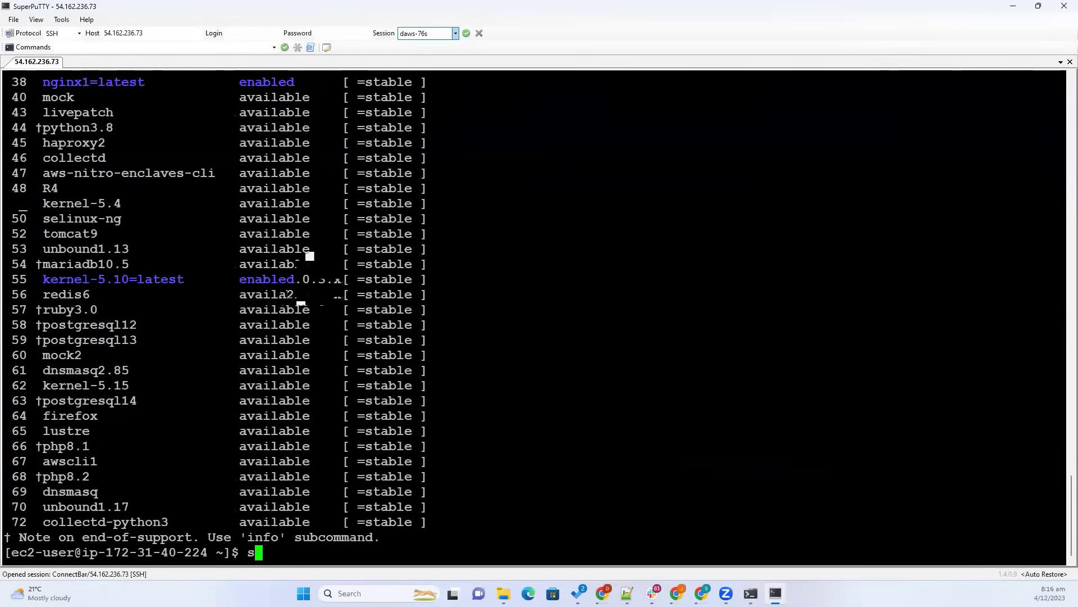
type("udo systemct")
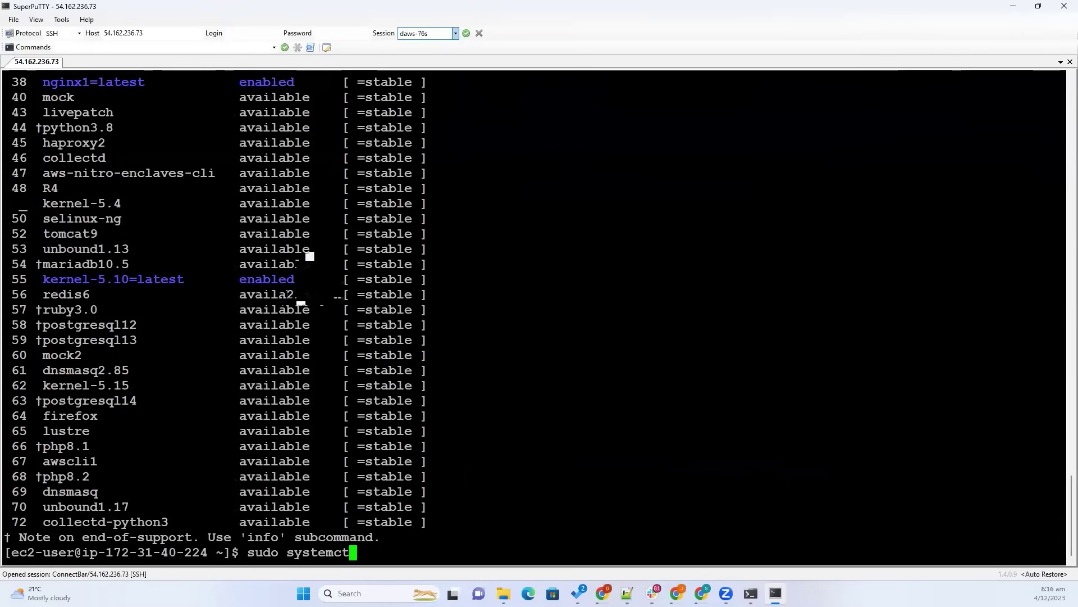
type("l start nginx")
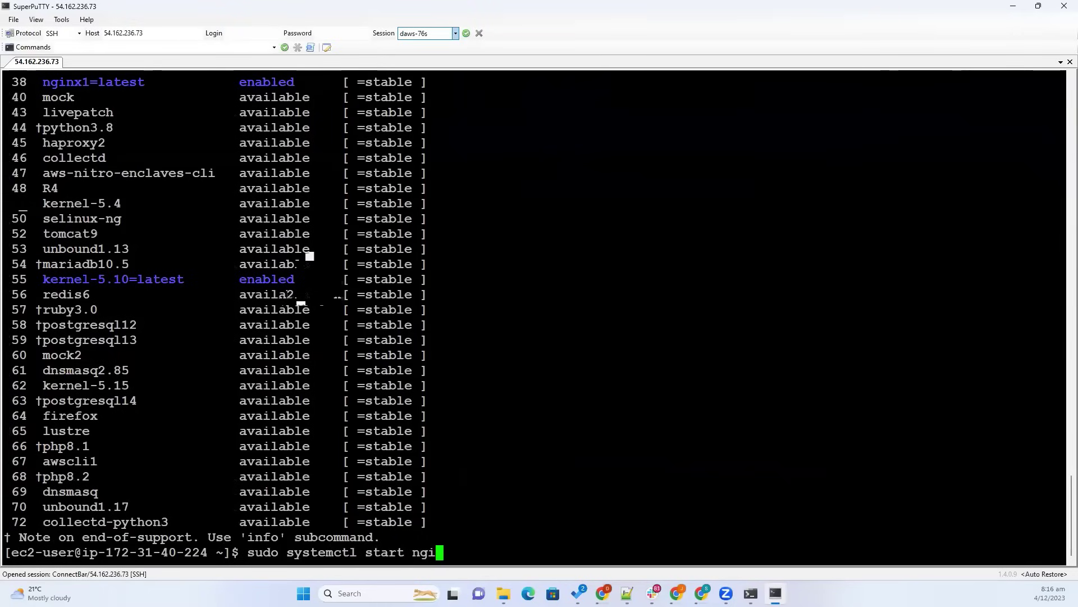
key("Return")
Step: Copy the host address, switch to Chrome, open 54.162.236.73 in a new browser tab and examine the page served there
left_click(116, 33)
left_click(117, 34)
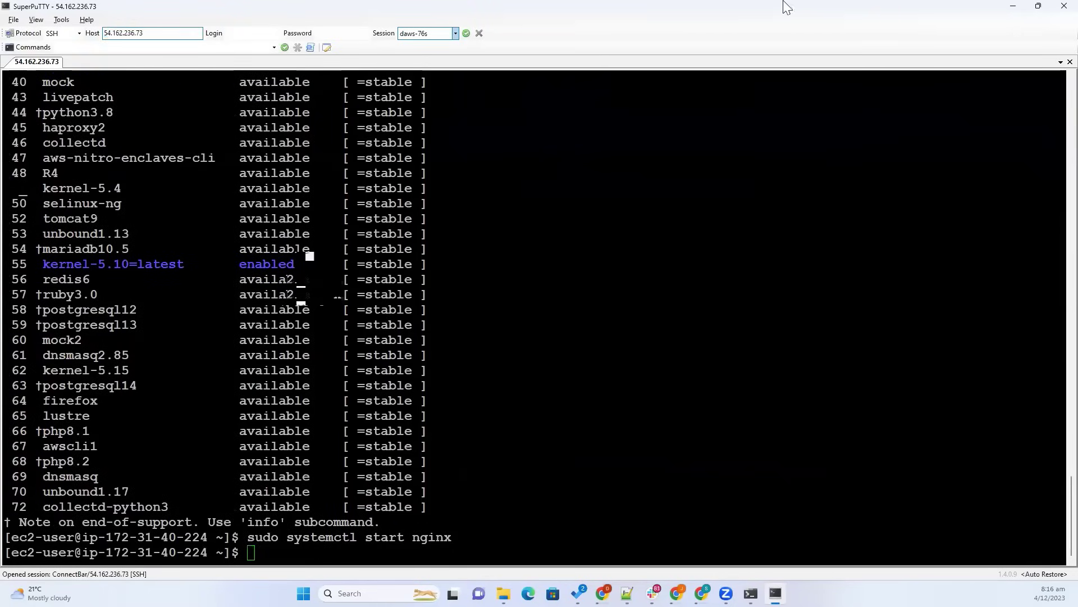
key("alt+Tab")
left_click(938, 10)
type("54.162.236.73")
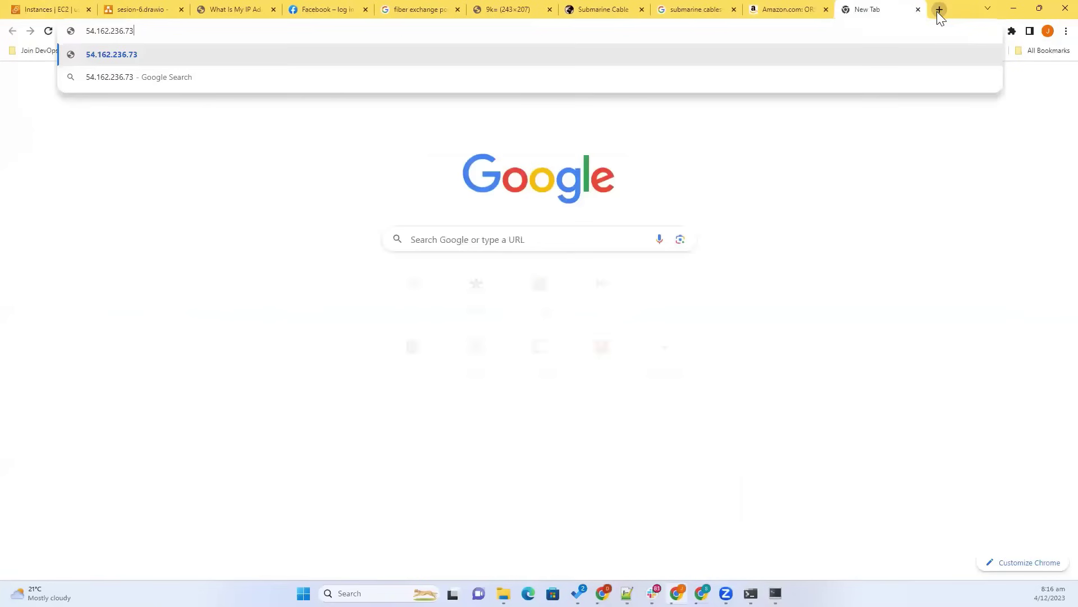
key("Return")
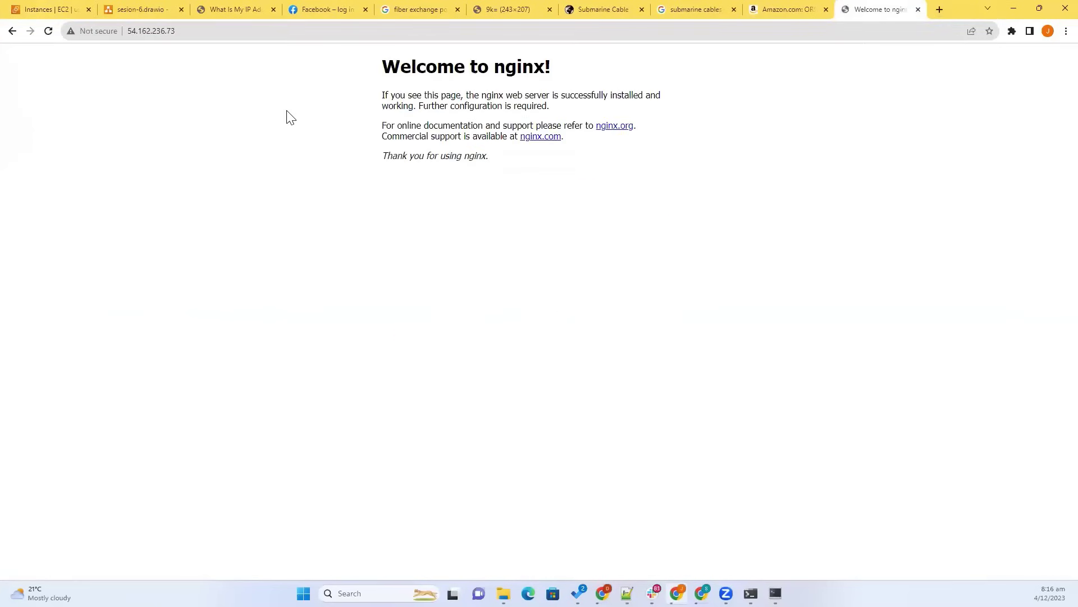
left_click(313, 125)
left_click_drag(496, 163, 382, 71)
left_click(236, 97)
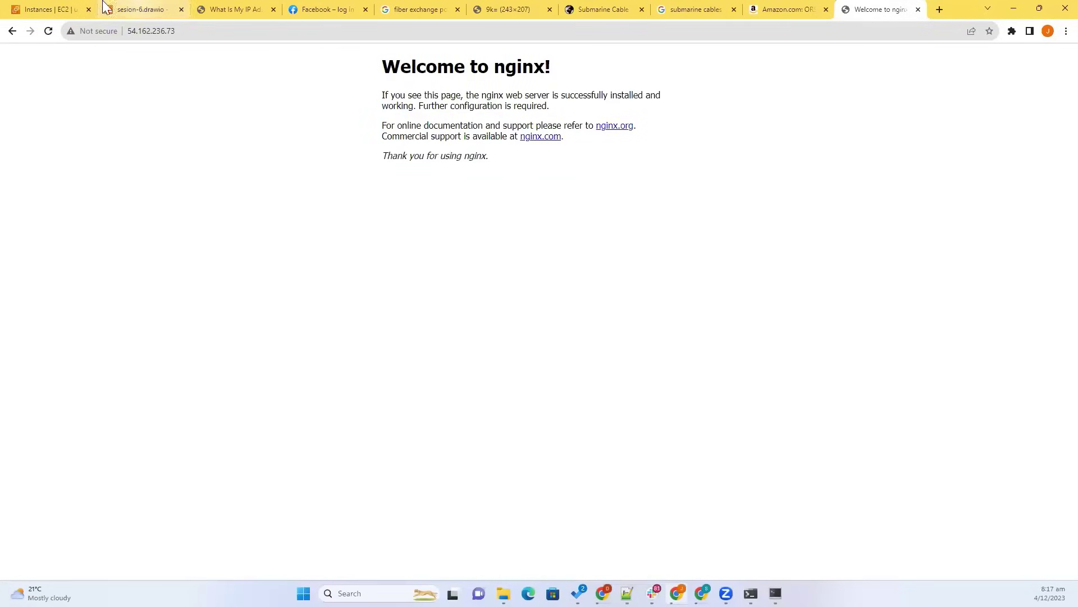
Step: Return to the AWS console, review the inbound rules of the instance's frontend security group, and revisit the nginx page
left_click(50, 9)
left_click(271, 330)
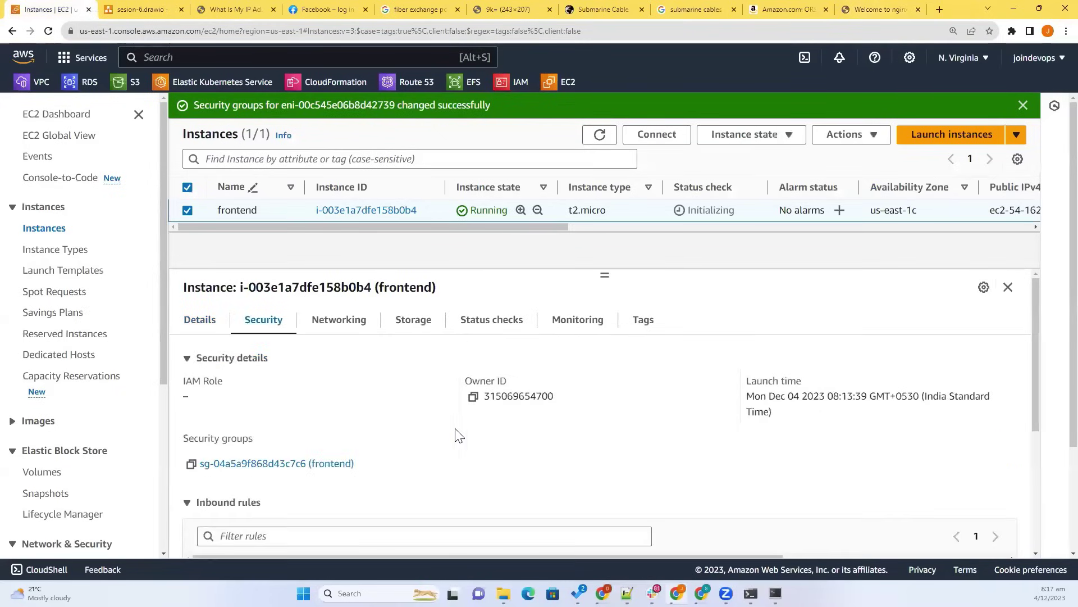
scroll(469, 436, "down", 2)
scroll(337, 460, "up", 2)
left_click(275, 464)
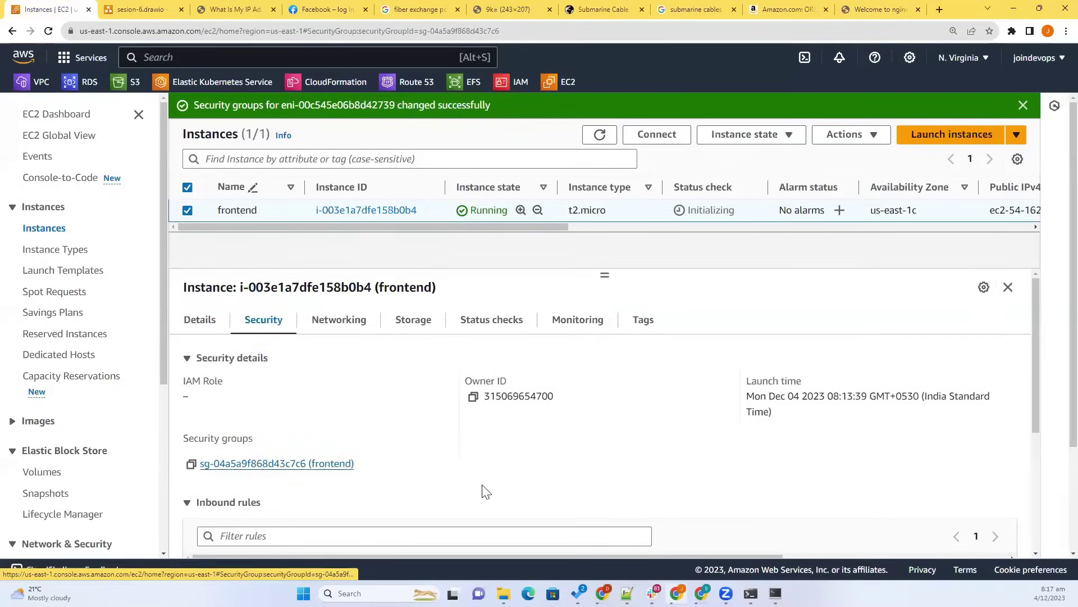
scroll(413, 449, "down", 2)
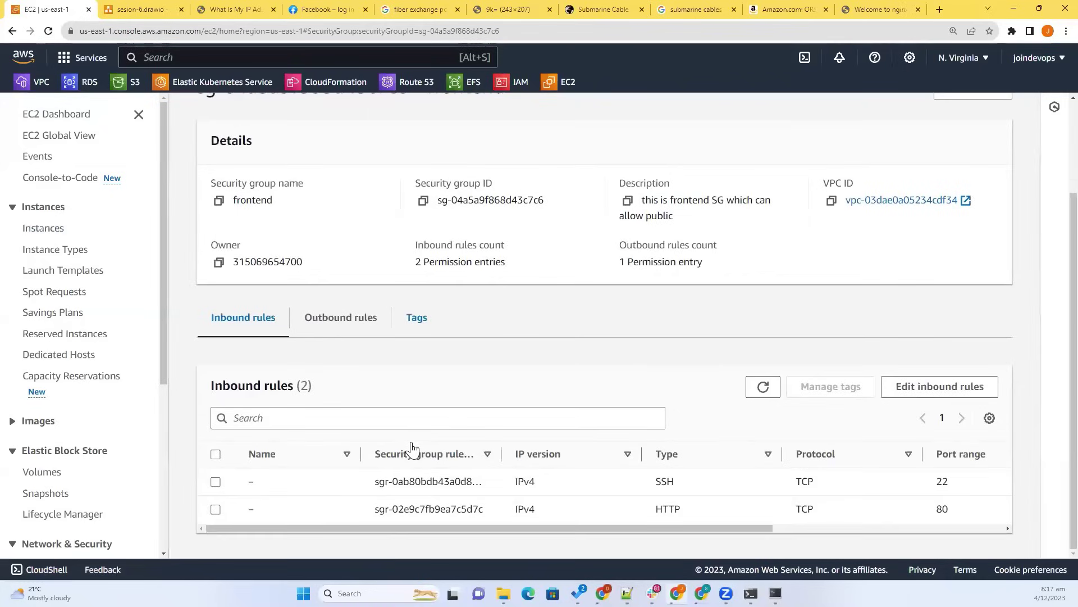
left_click_drag(755, 529, 985, 518)
left_click(868, 9)
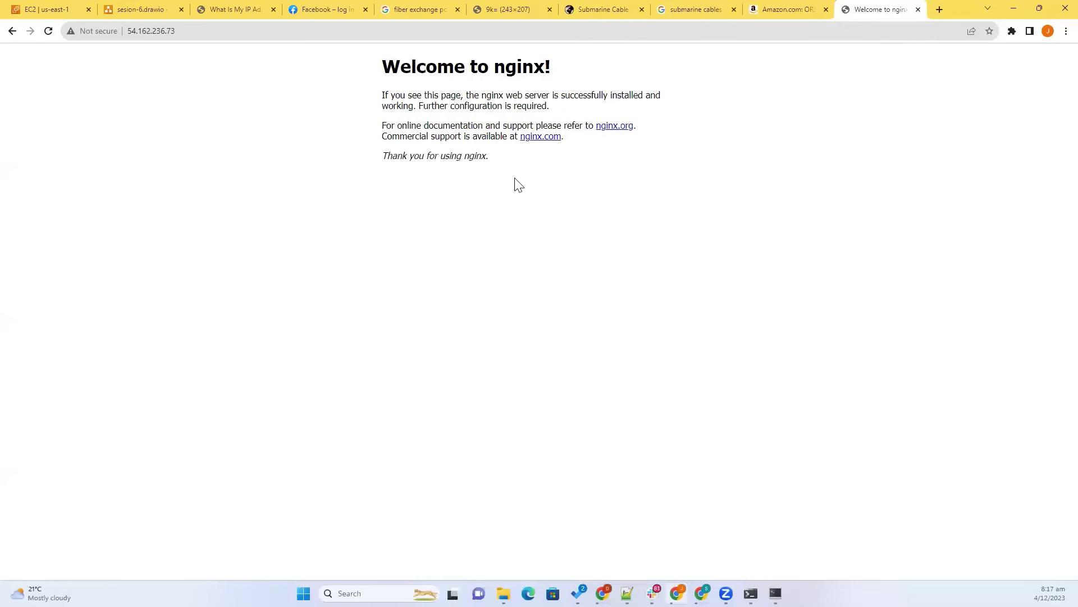
left_click(77, 9)
left_click(53, 227)
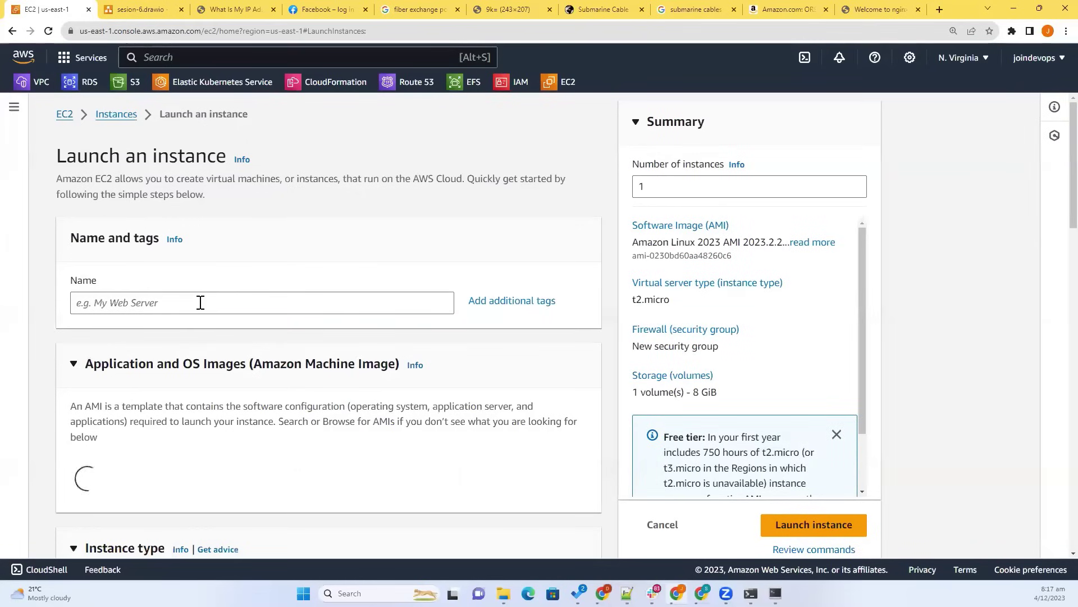
left_click(200, 302)
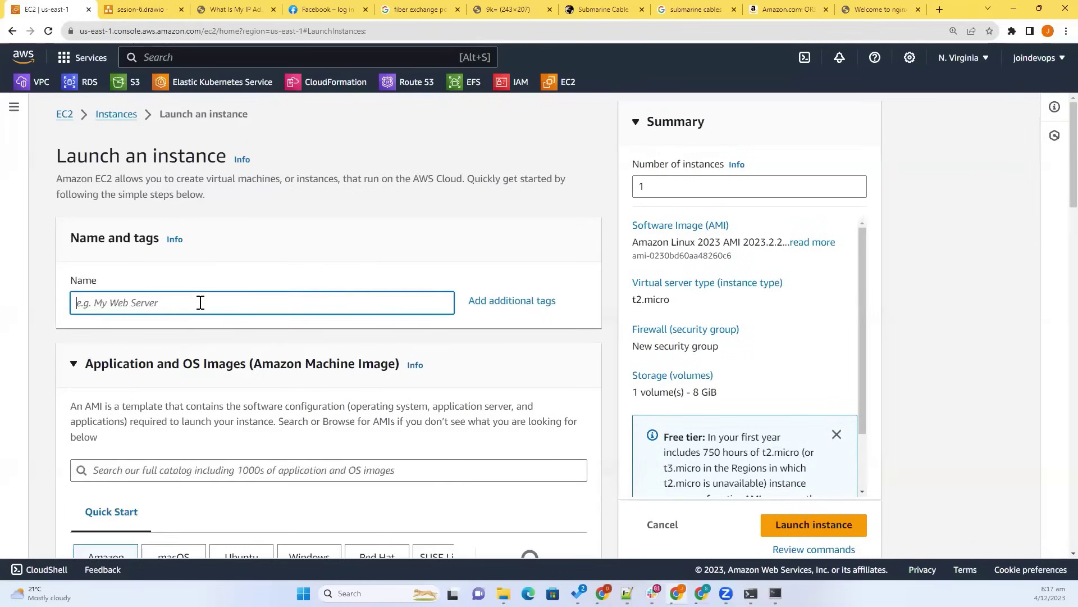
type("user")
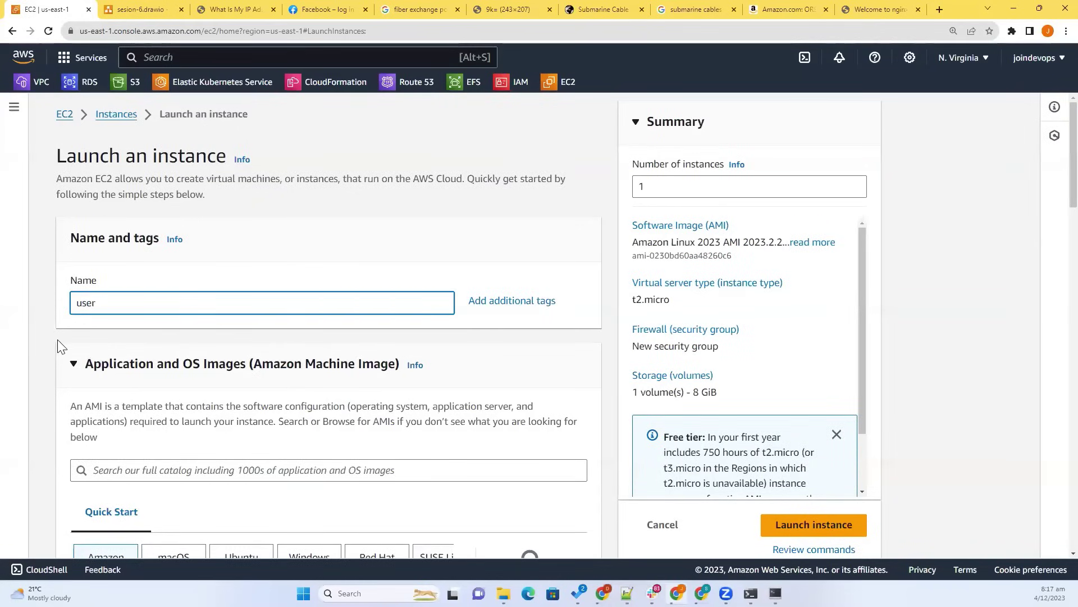
left_click(53, 321)
scroll(53, 321, "down", 3)
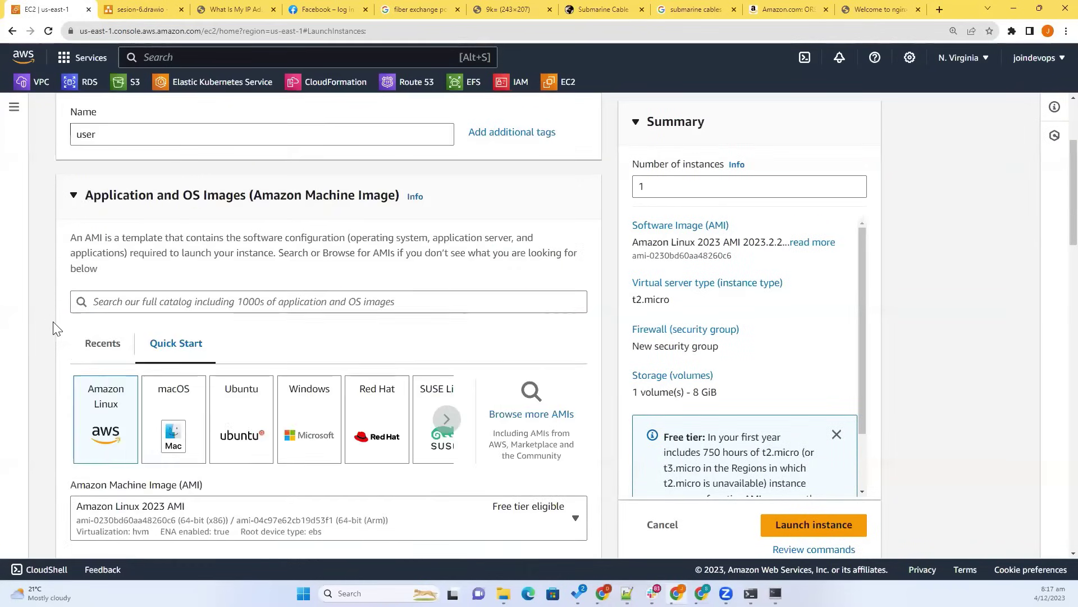
left_click(130, 507)
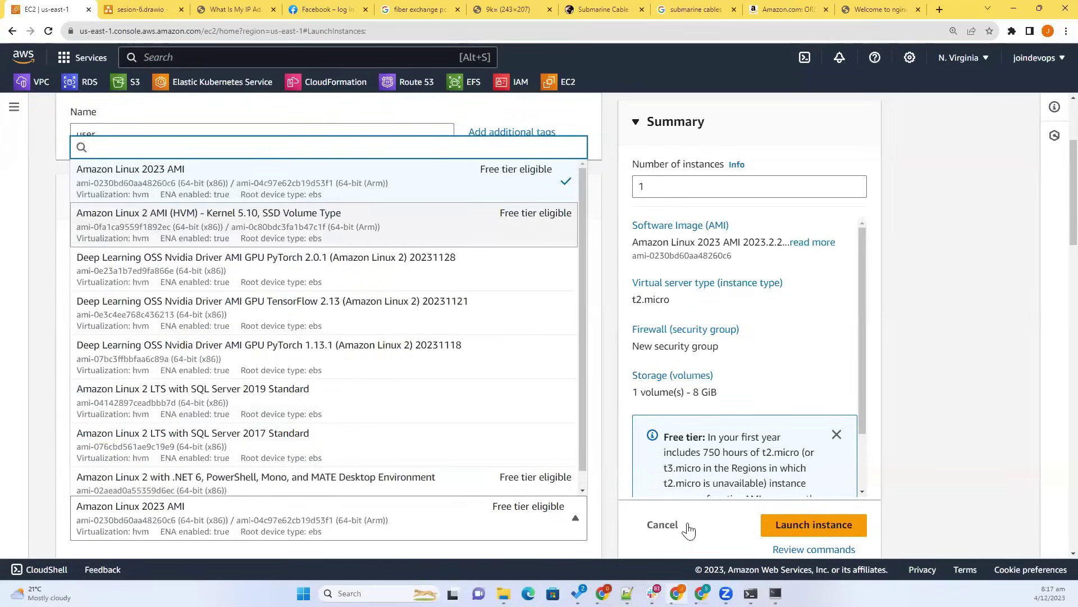
key("Return")
left_click(672, 528)
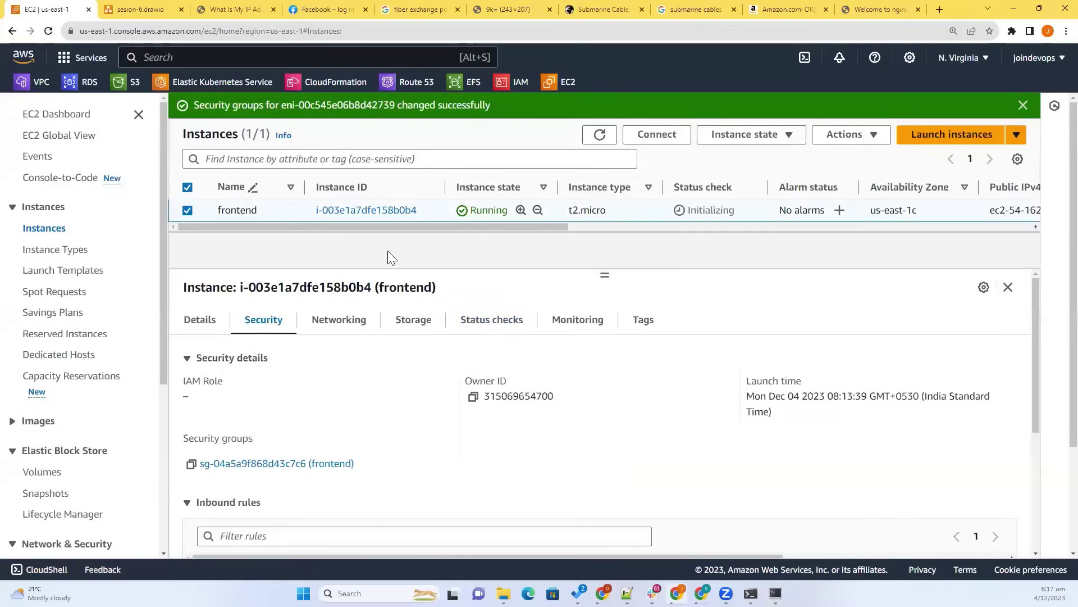
Step: Start a new security group named "user" with the description "this SG is attached to USER instance, public is not allowed to connect directly"
scroll(23, 432, "down", 4)
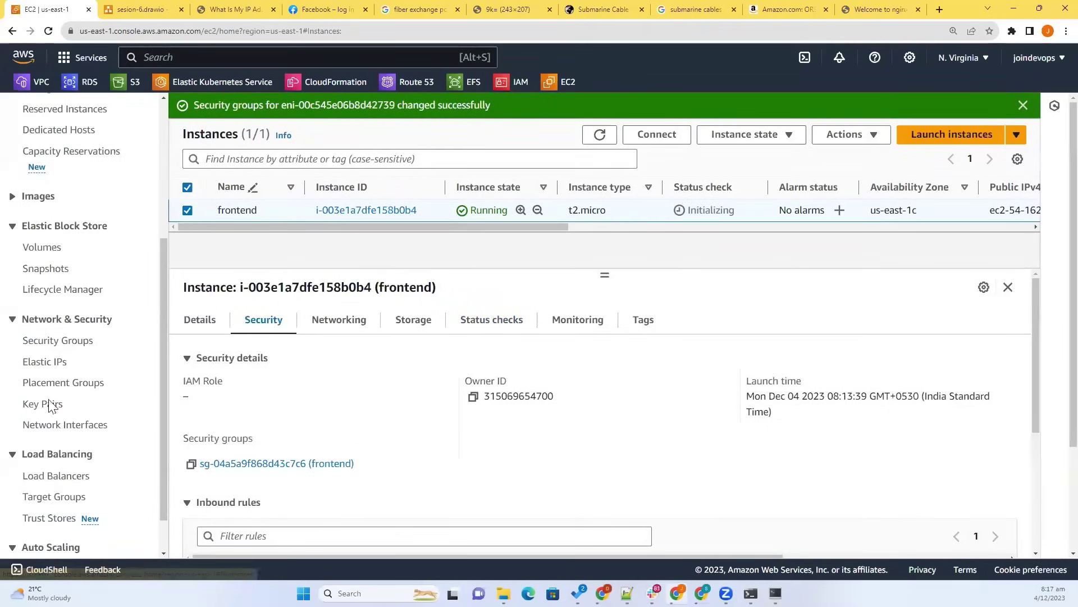
left_click(59, 341)
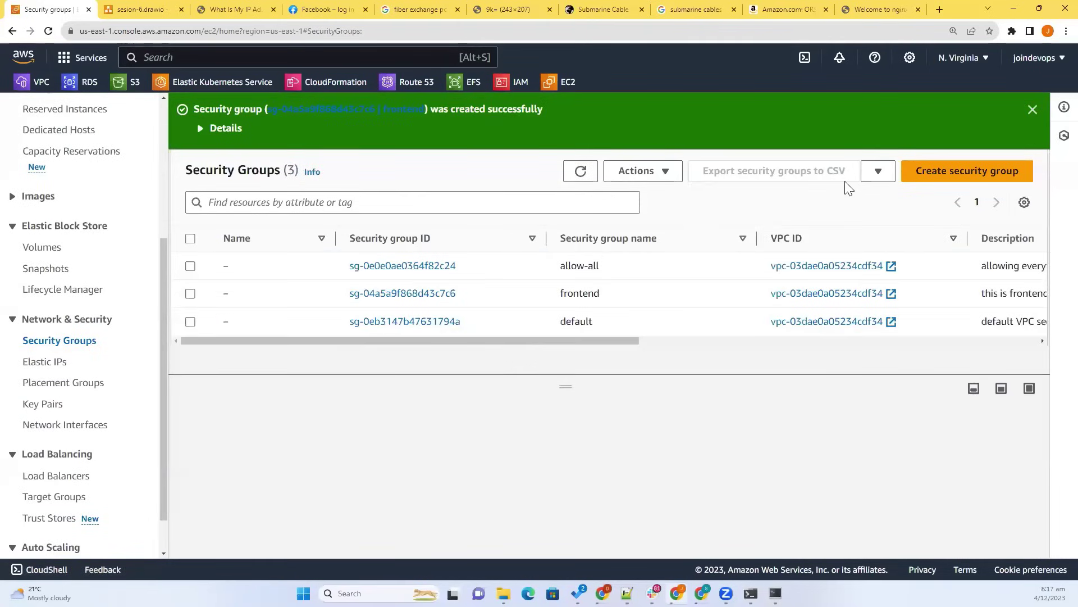
left_click(926, 171)
left_click(120, 281)
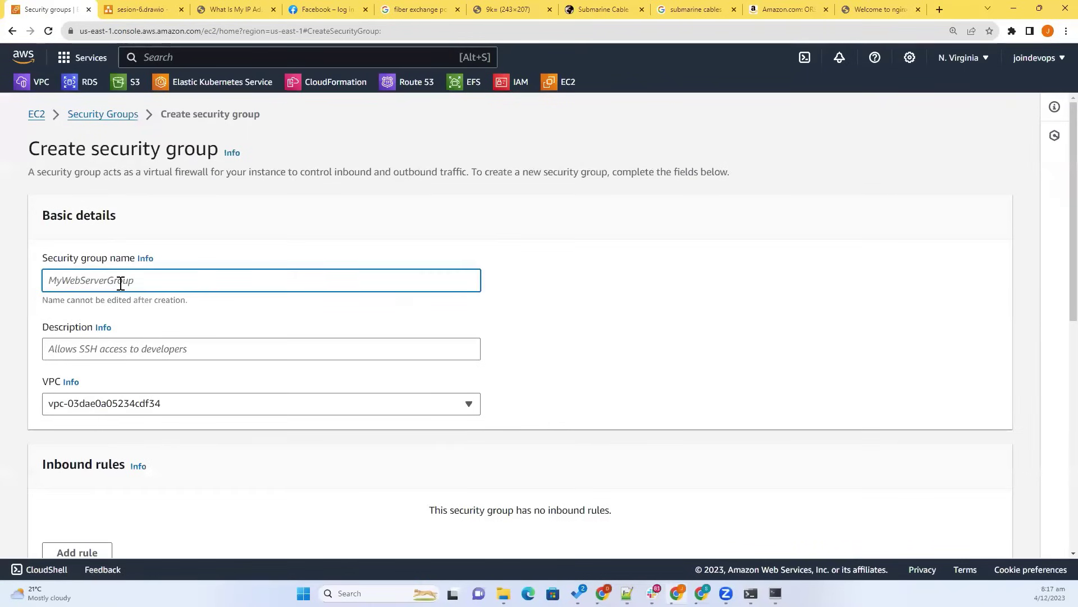
type("user")
left_click(132, 354)
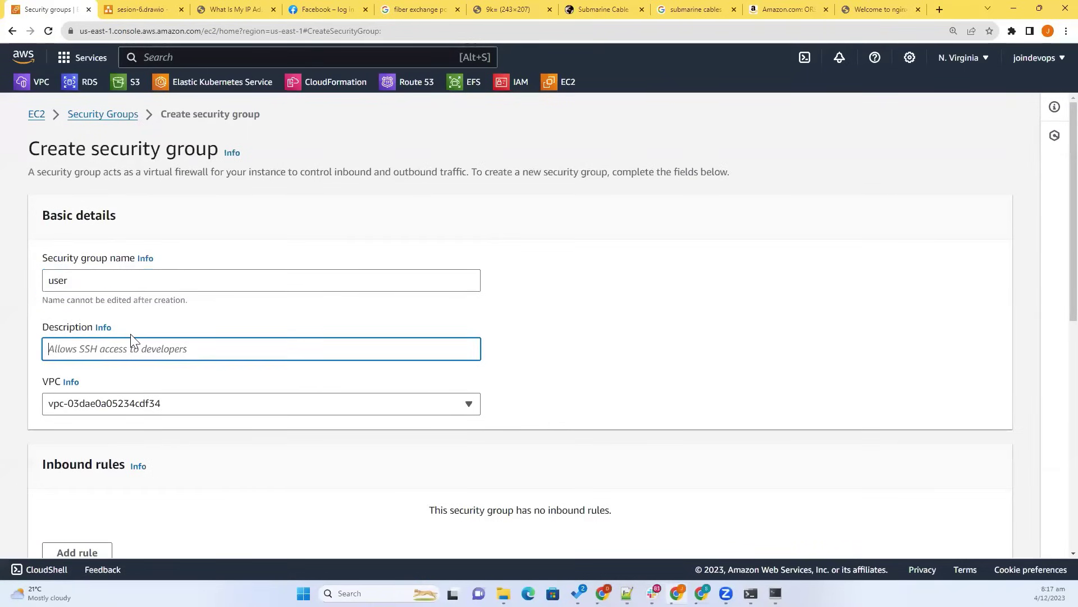
type("this SG is attache")
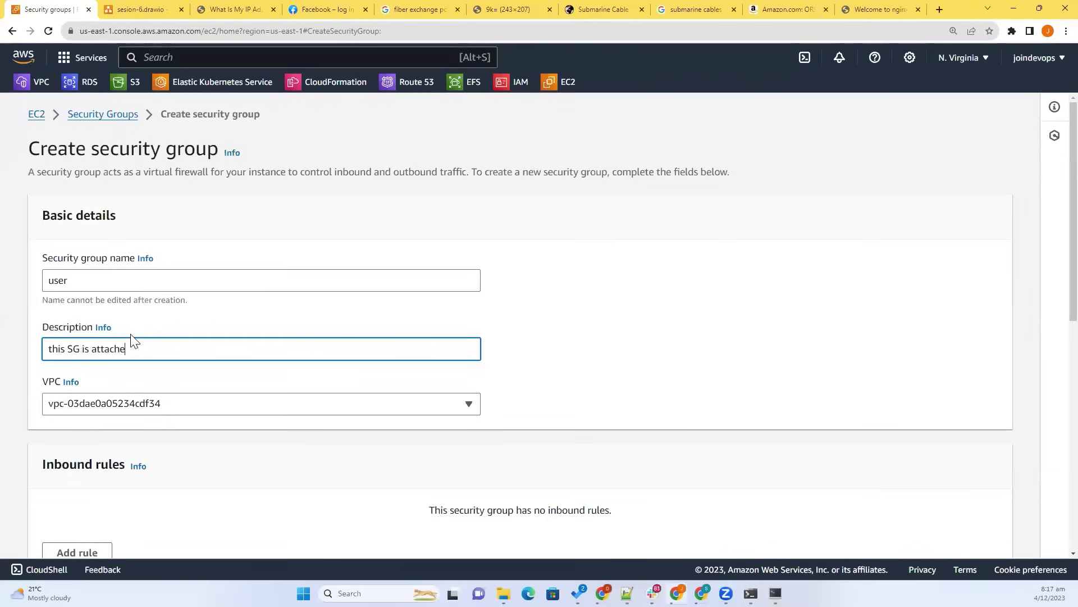
type("d to USER instance, publi")
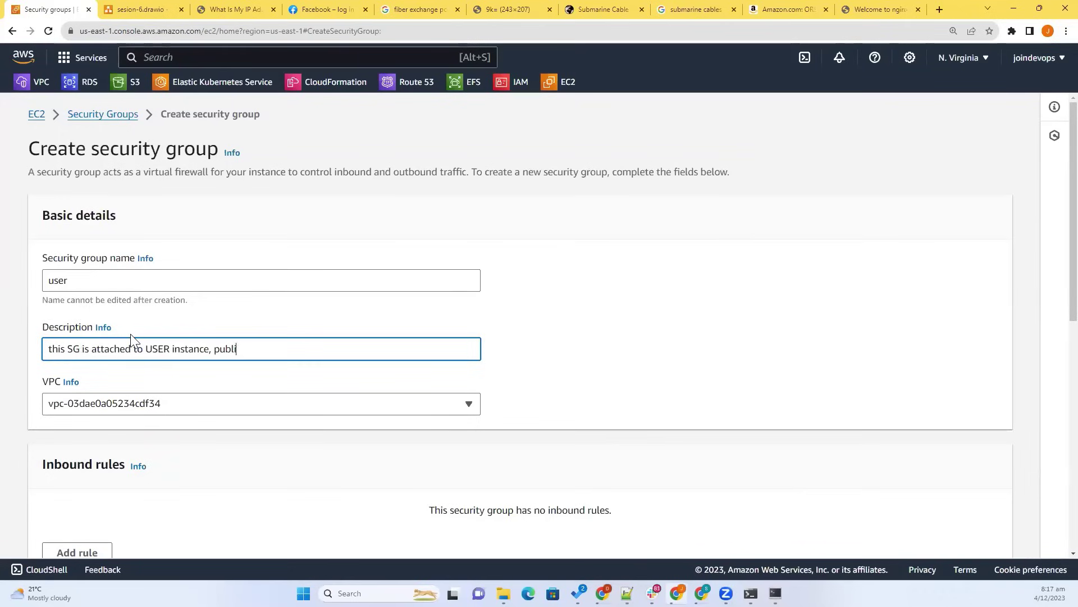
type("c is not allowed")
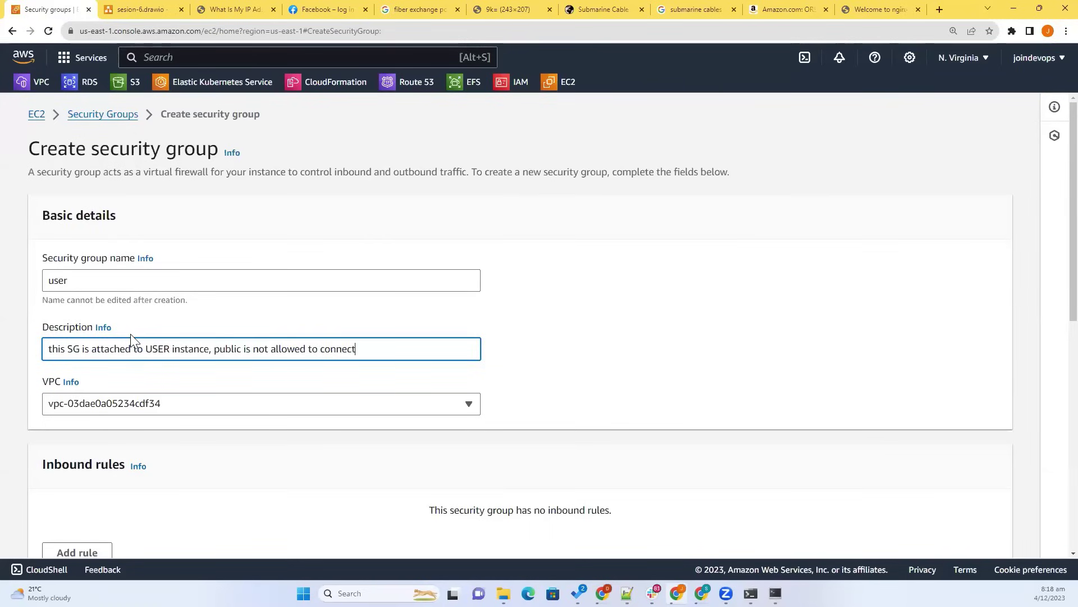
type("to connect directly")
Step: Create the user security group without inbound rules, keeping the default outbound rule for all traffic
left_click(521, 334)
scroll(523, 337, "down", 3)
scroll(190, 352, "down", 6)
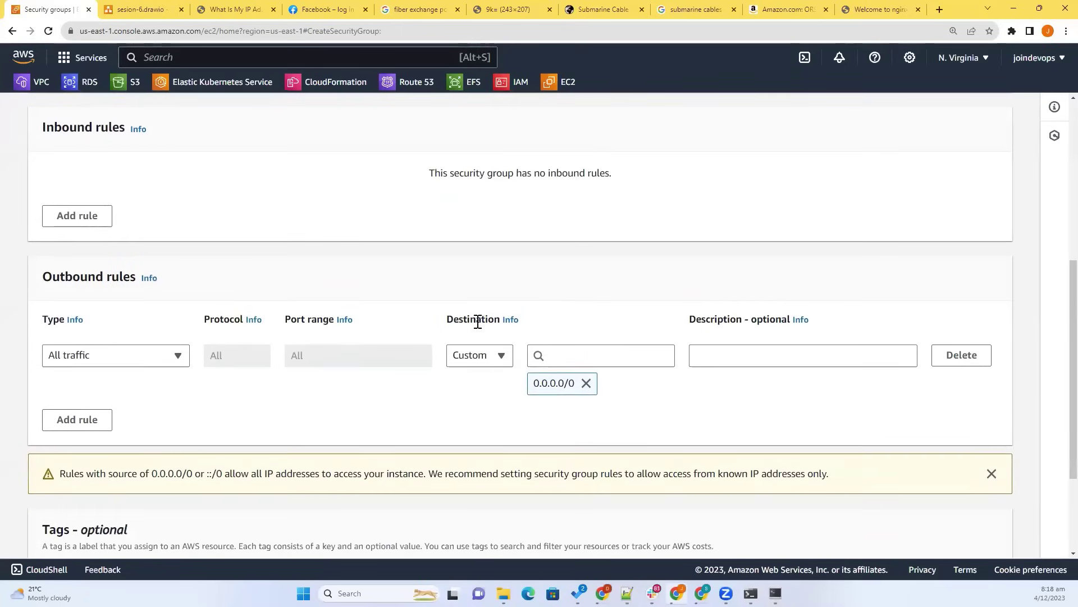
left_click(930, 538)
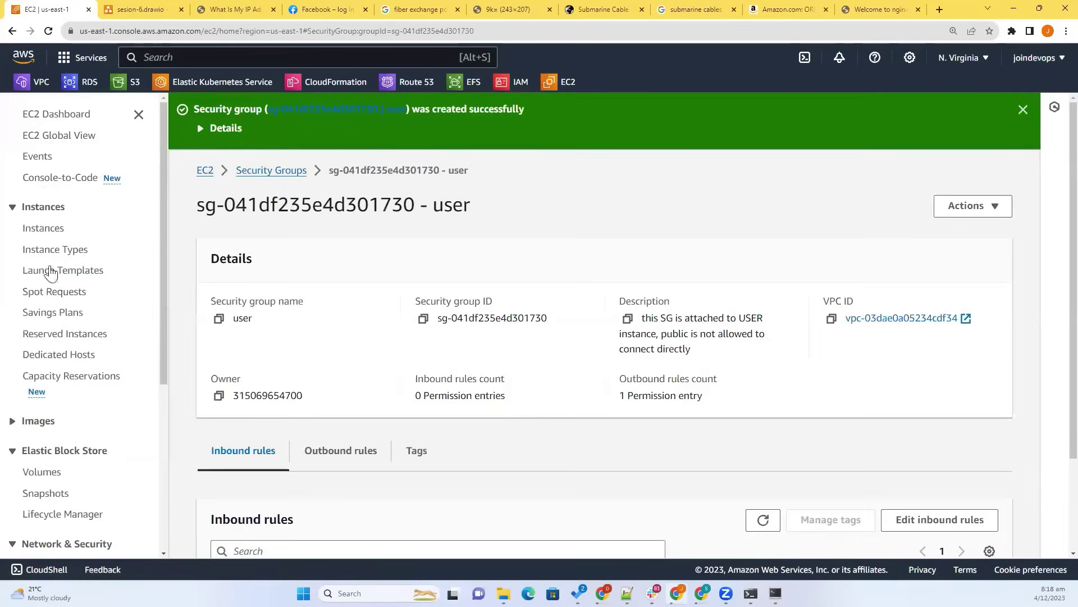
Step: Set up a new EC2 instance named "user" with the Amazon Linux 2 AMI (HVM) - Kernel 5.10 image and 64-bit (x86) architecture
left_click(39, 234)
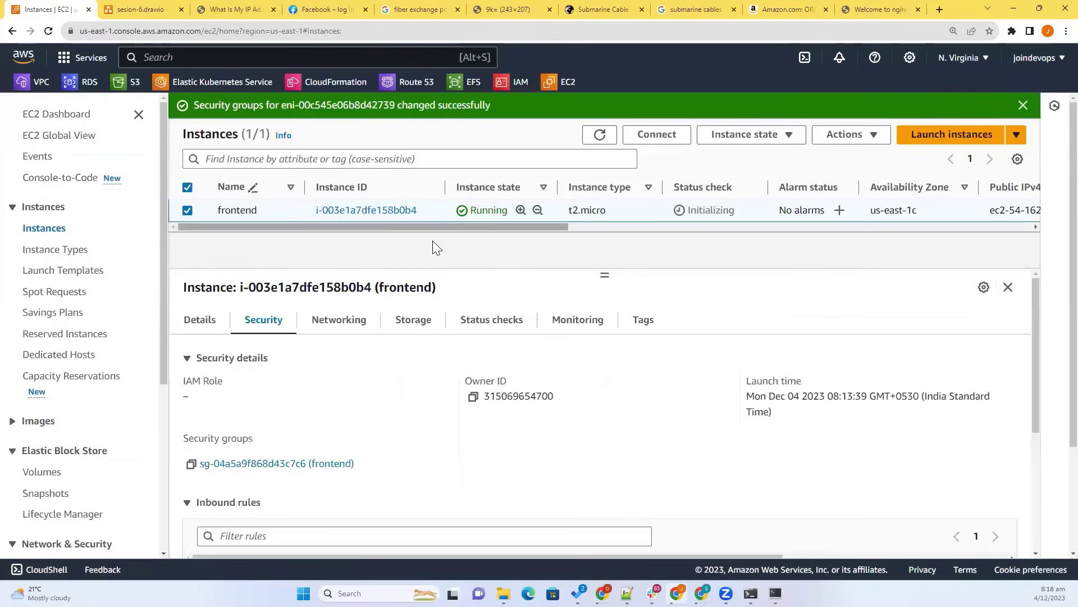
left_click(955, 137)
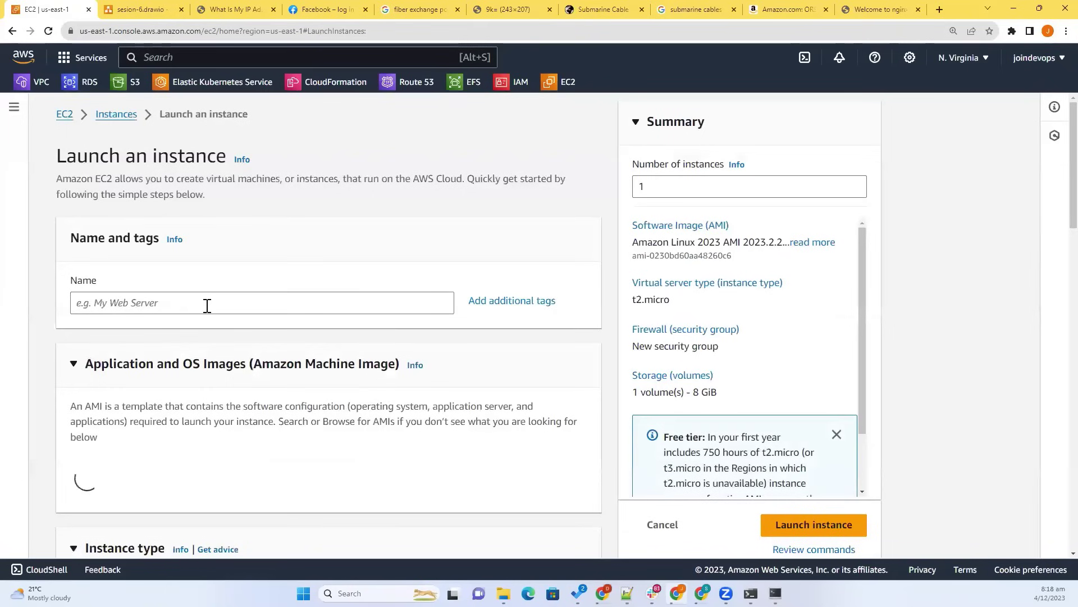
left_click(207, 306)
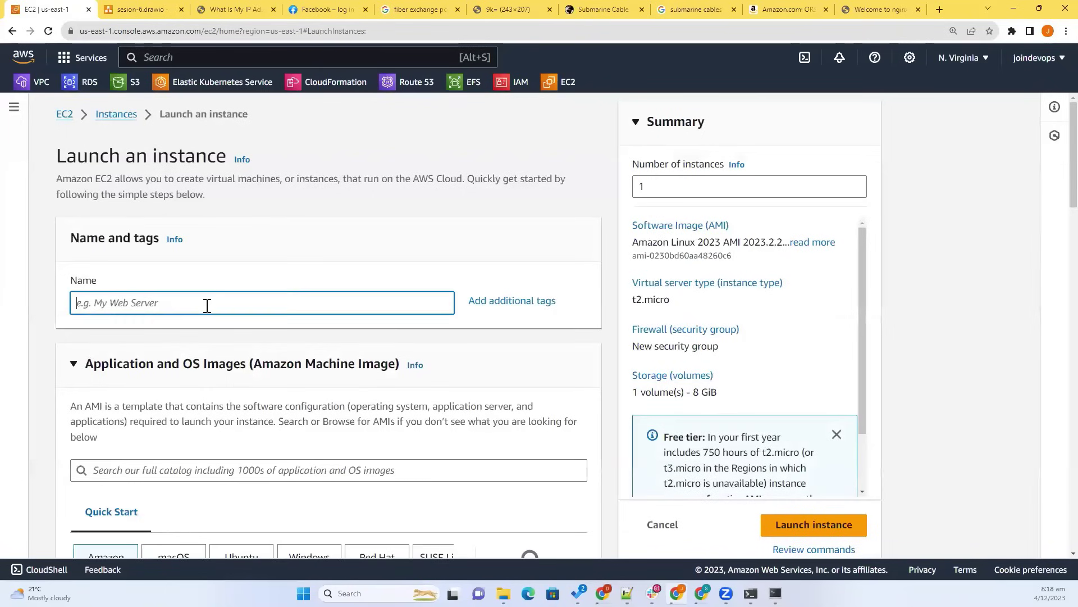
type("user")
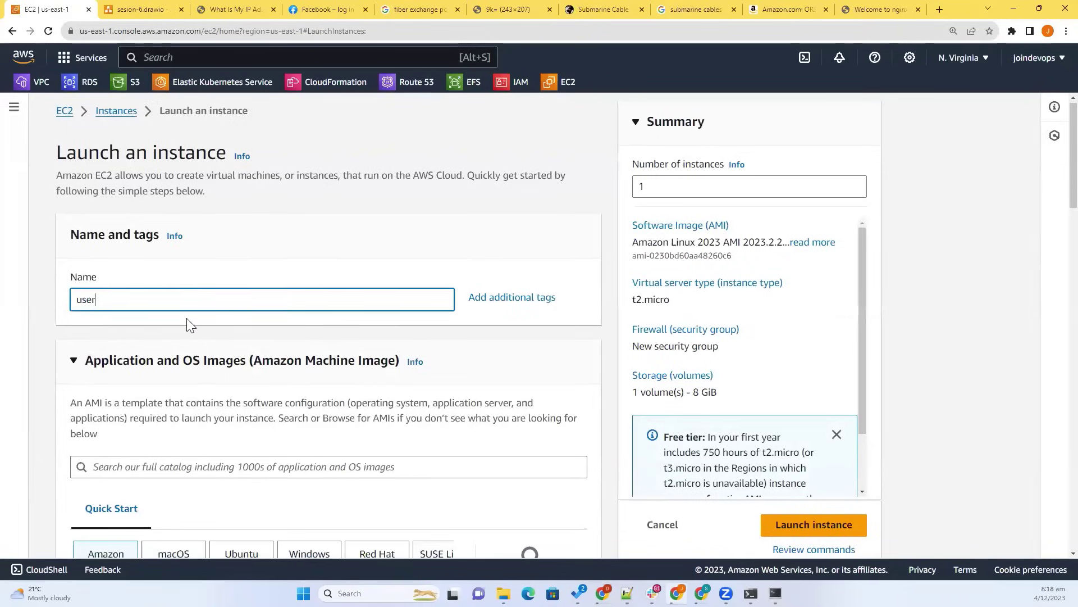
scroll(185, 330, "down", 8)
left_click(169, 252)
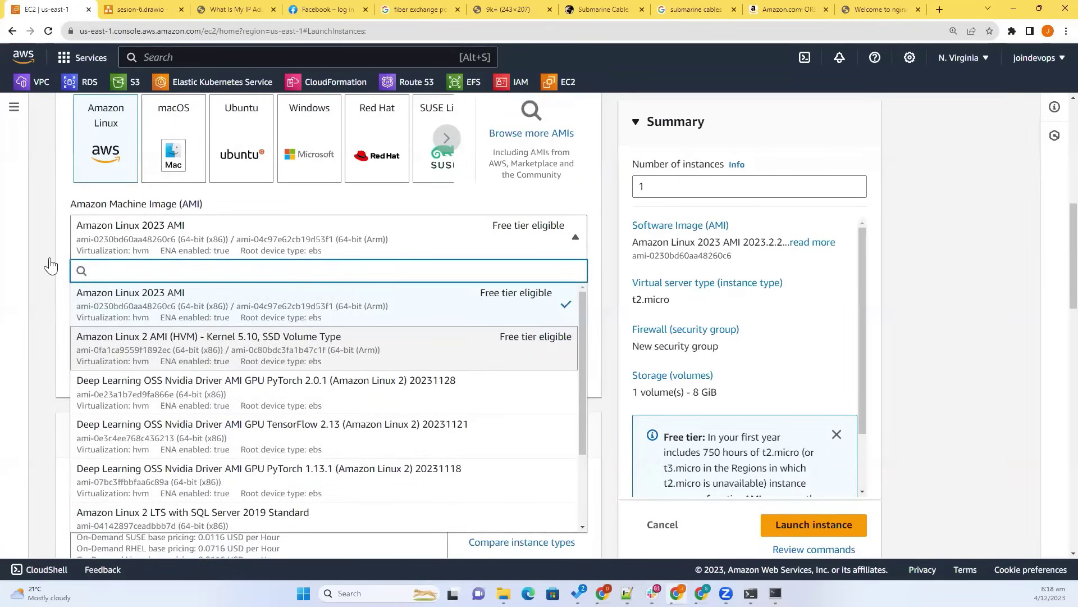
left_click(147, 357)
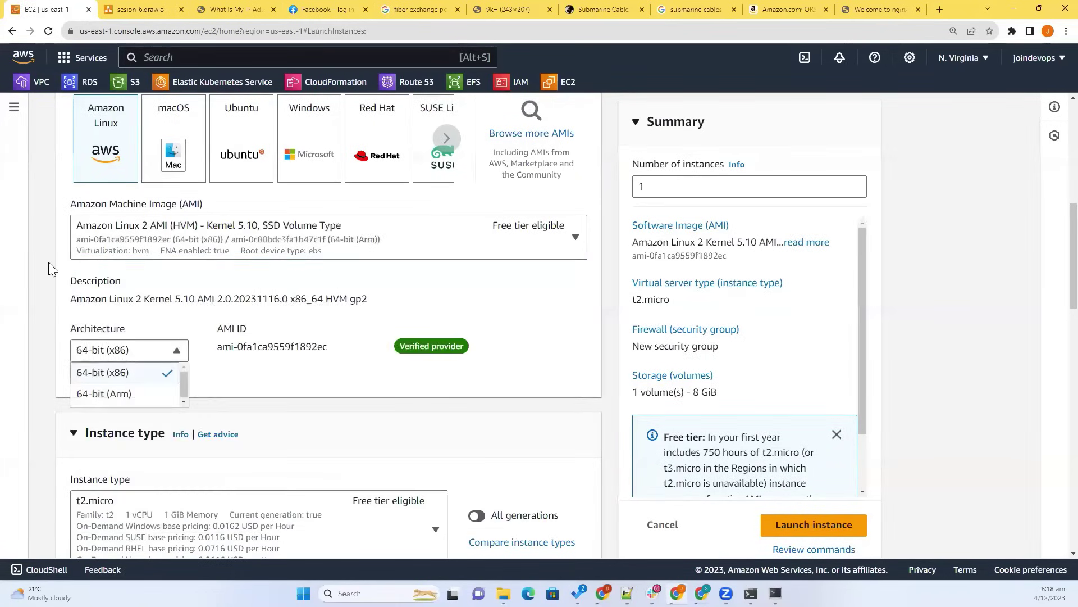
left_click(49, 289)
Step: Keep the t2.micro instance type and choose the daws-76s key pair for the new instance
scroll(49, 288, "down", 3)
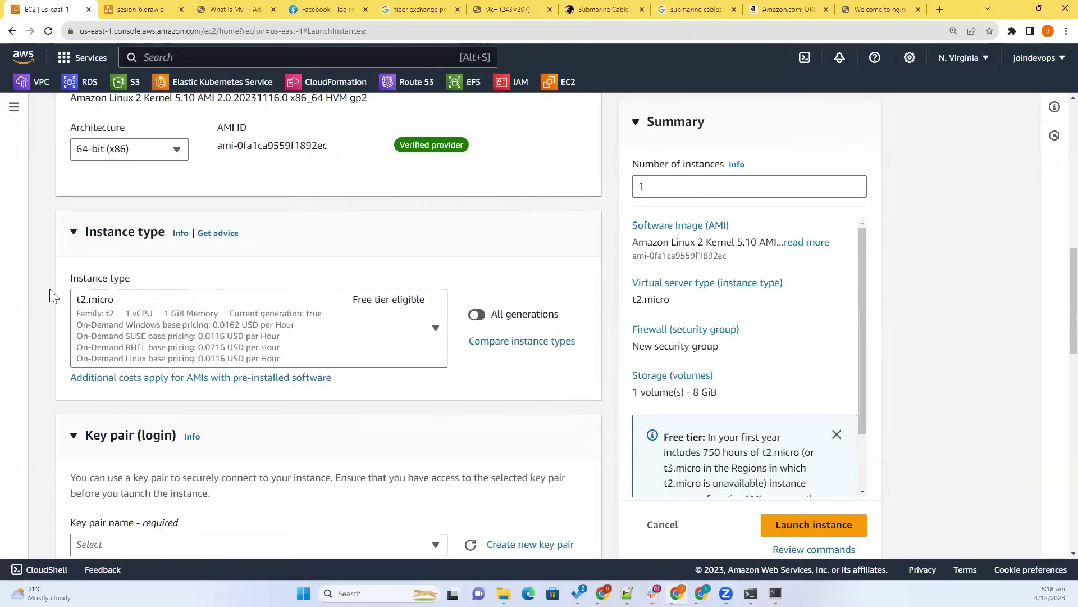
scroll(50, 288, "down", 3)
left_click(123, 298)
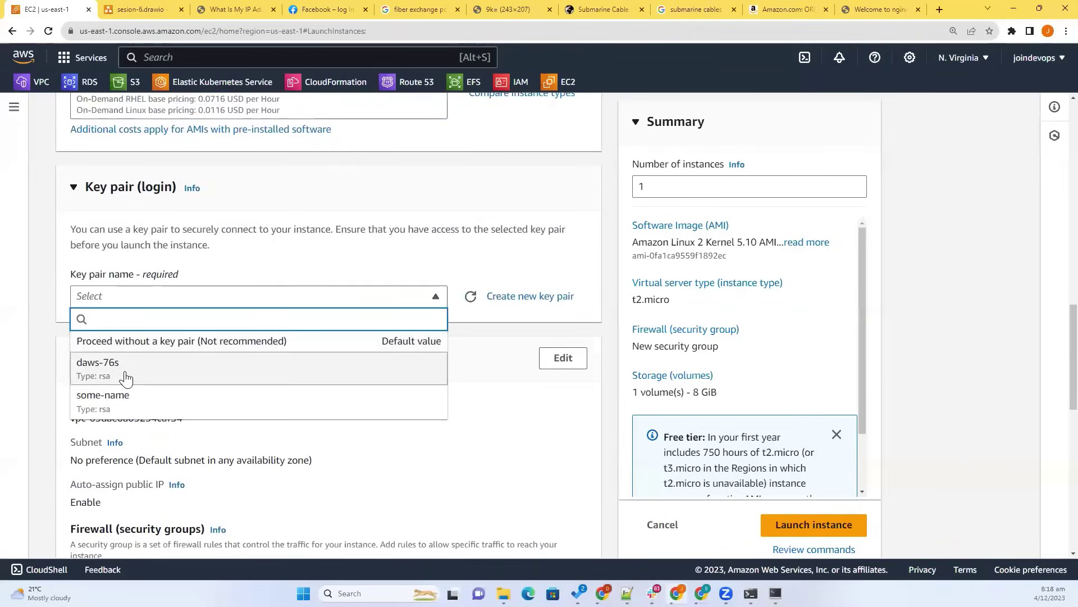
left_click(124, 372)
Step: Assign the existing "user" security group to the new instance and launch it
scroll(47, 298, "down", 6)
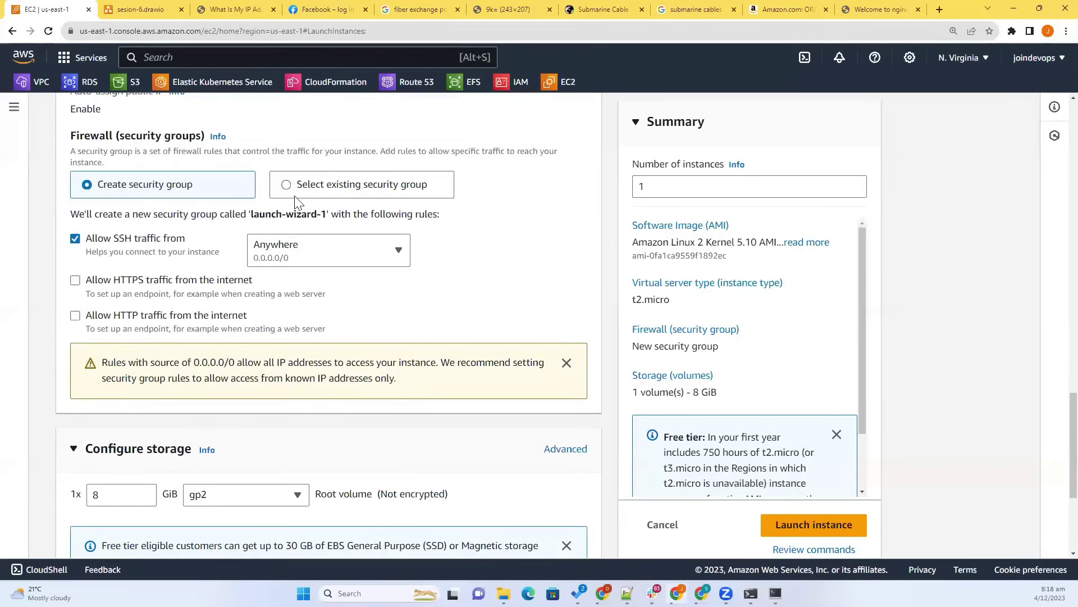
left_click(287, 186)
left_click(186, 238)
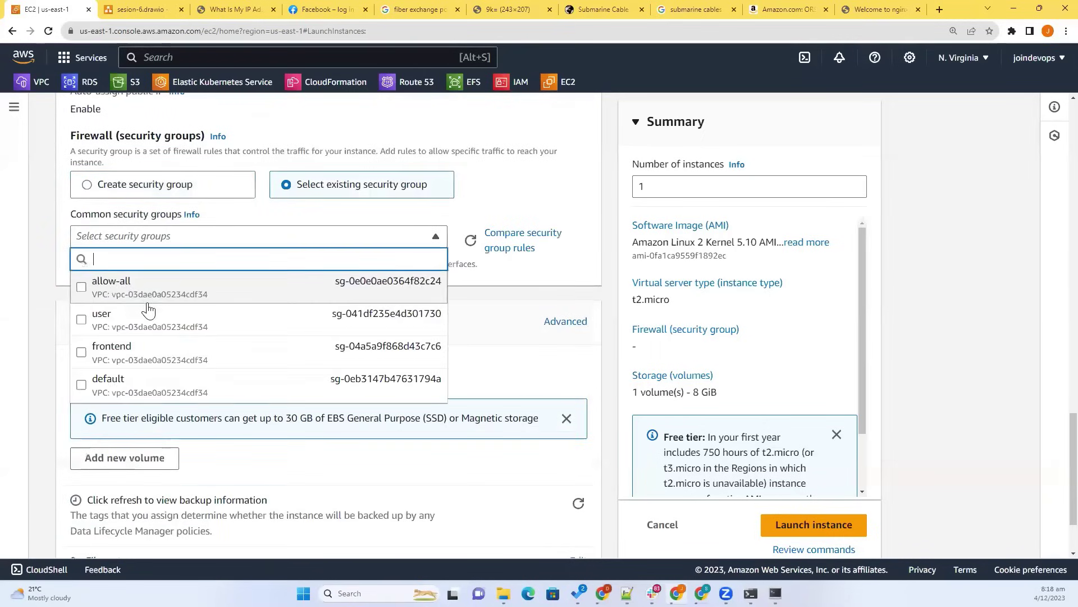
left_click(127, 330)
left_click(42, 240)
scroll(42, 241, "down", 2)
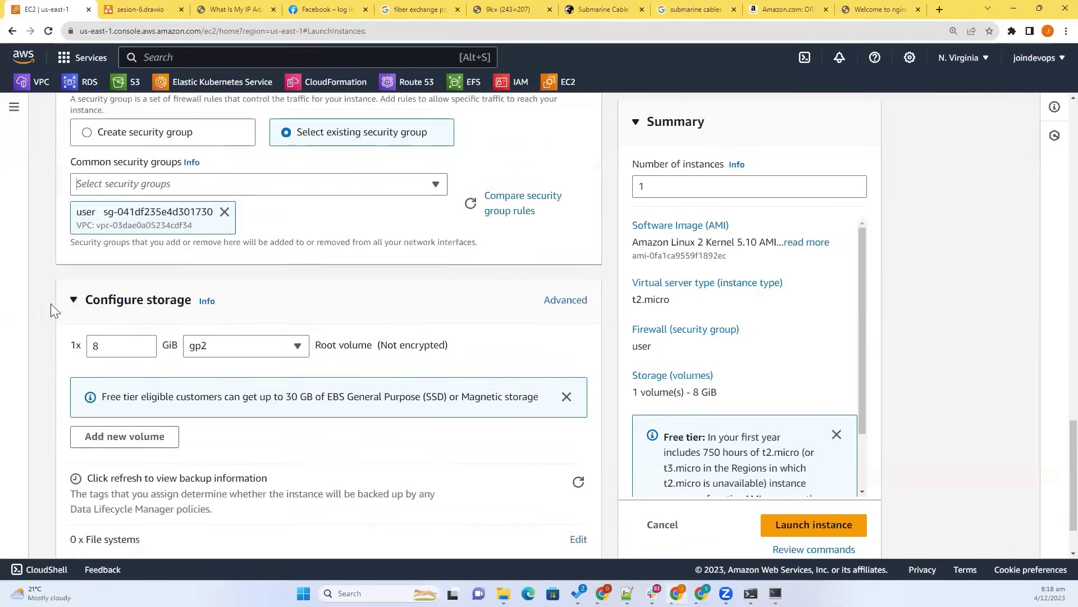
left_click(779, 500)
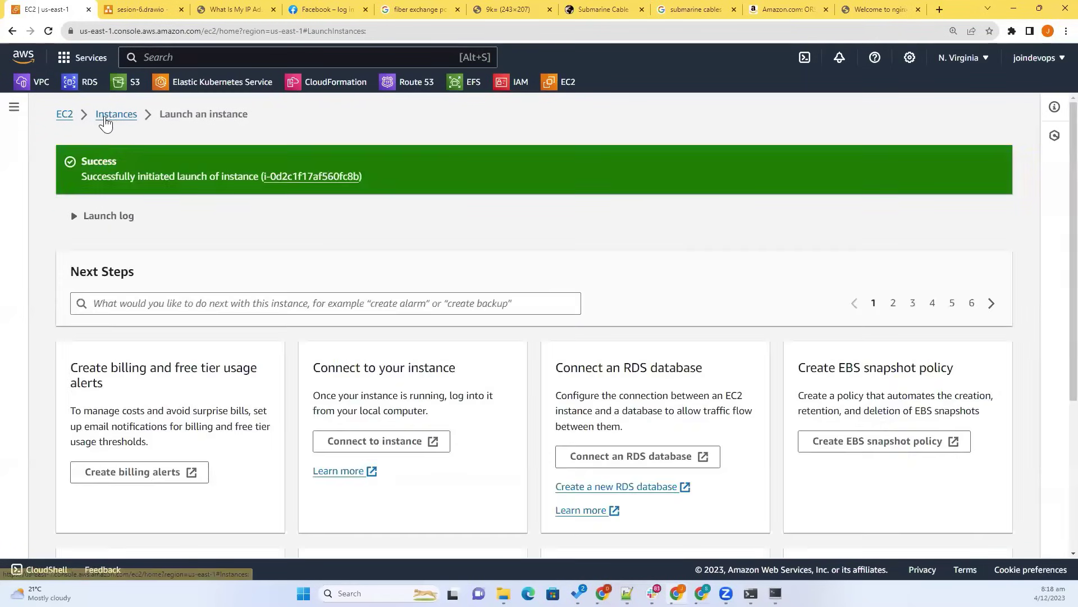
Step: Return to the refreshed instances list, select only the user instance, copy its public IPv4 address and refresh the list again
left_click(130, 119)
left_click(599, 135)
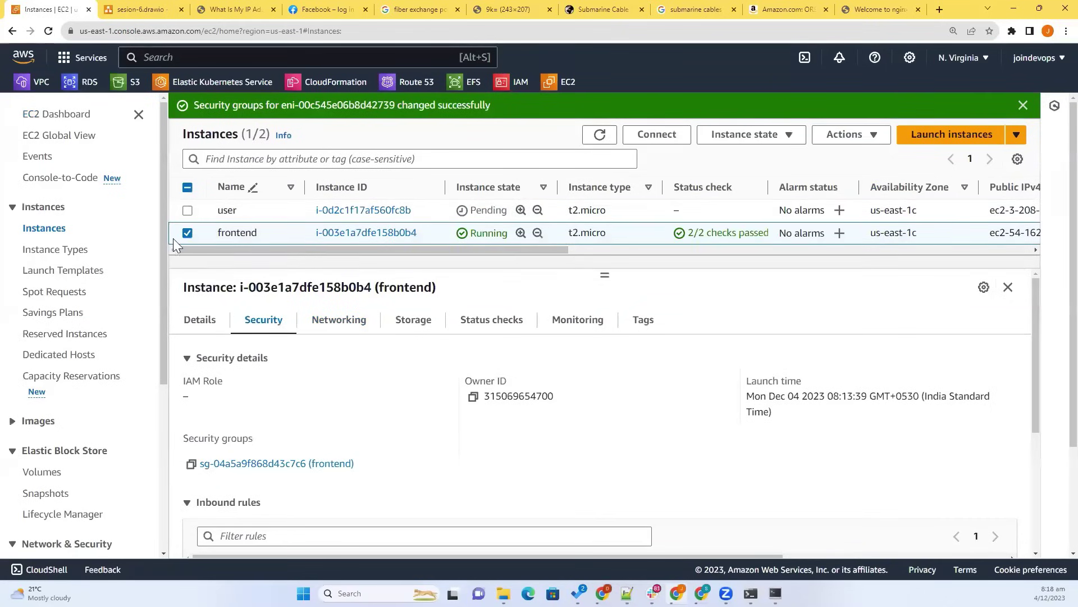
left_click(189, 232)
left_click(630, 218)
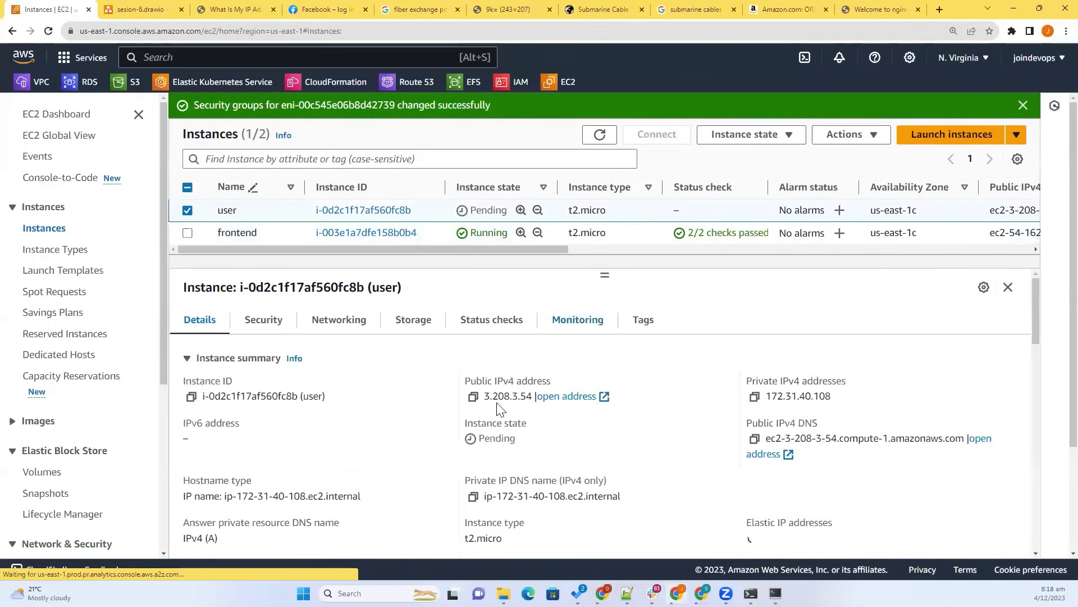
left_click(473, 396)
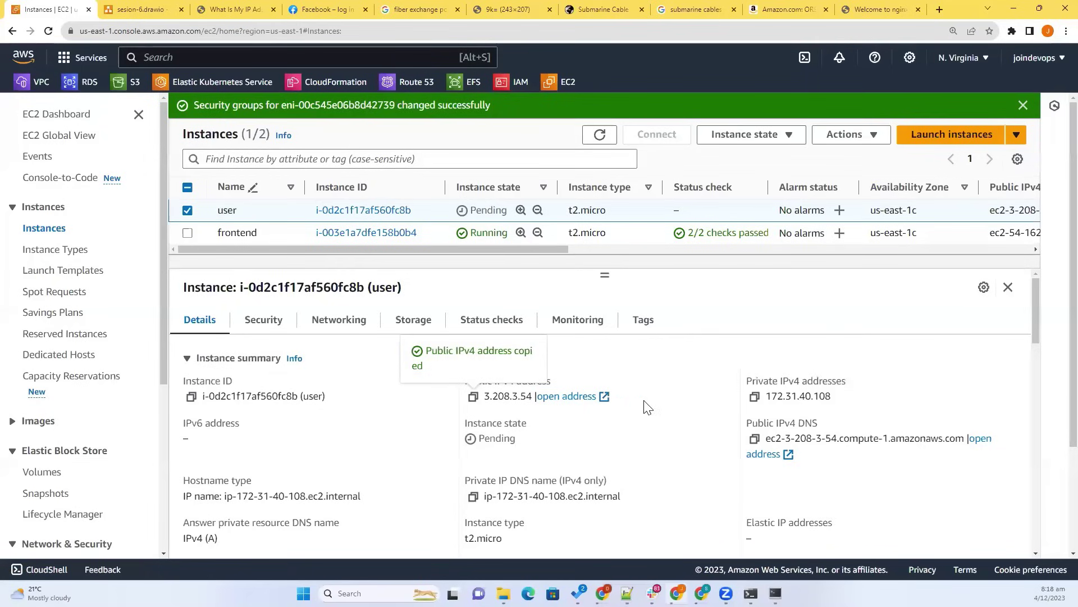
left_click(616, 136)
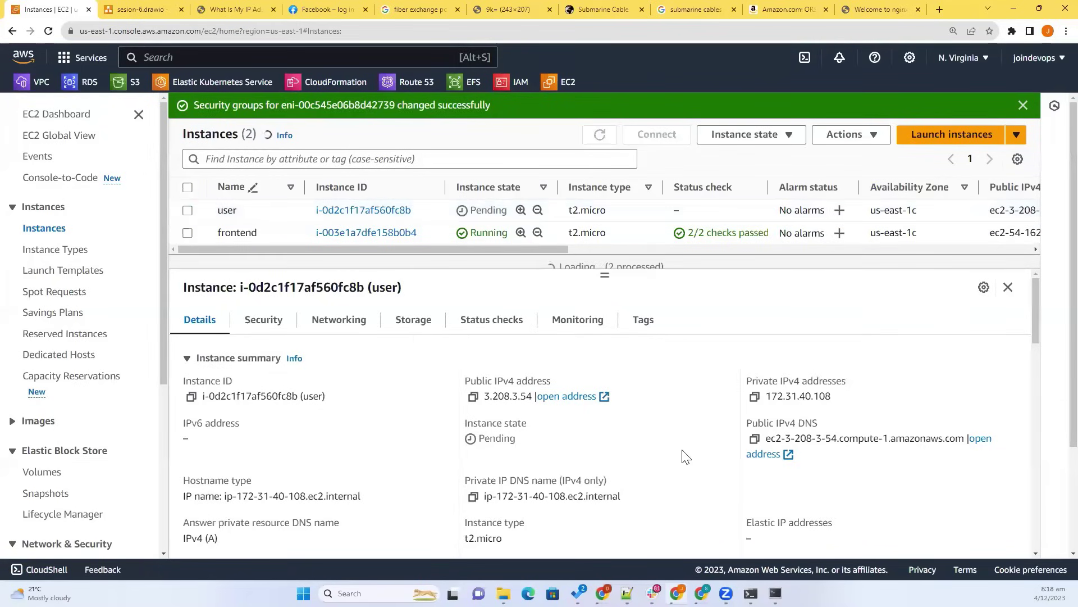
Step: Open the user instance's attached security group and start editing its inbound rules
left_click(262, 319)
left_click(273, 464)
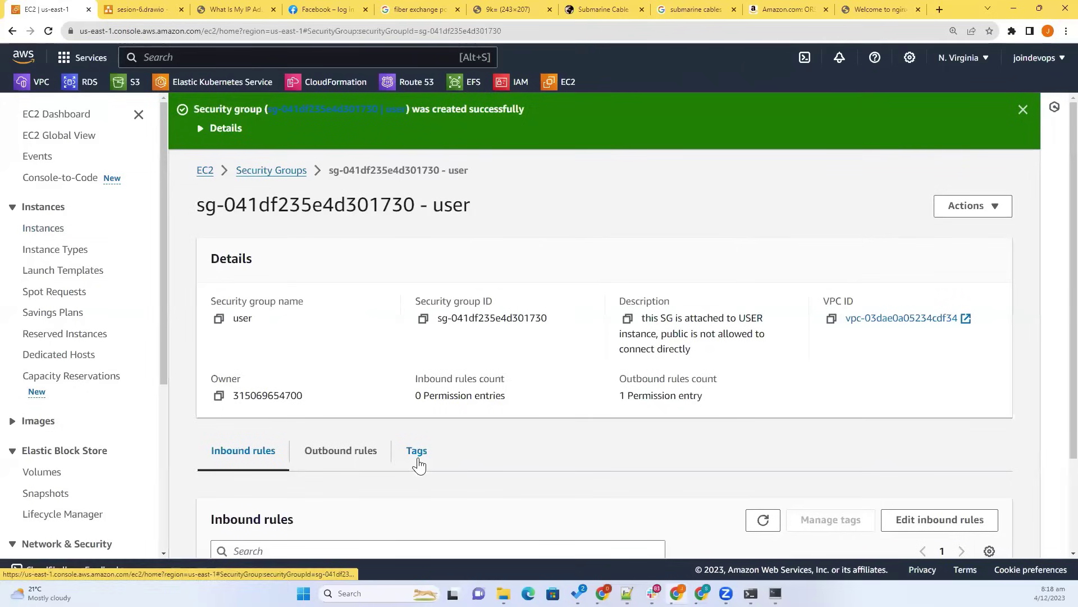
scroll(350, 386, "down", 3)
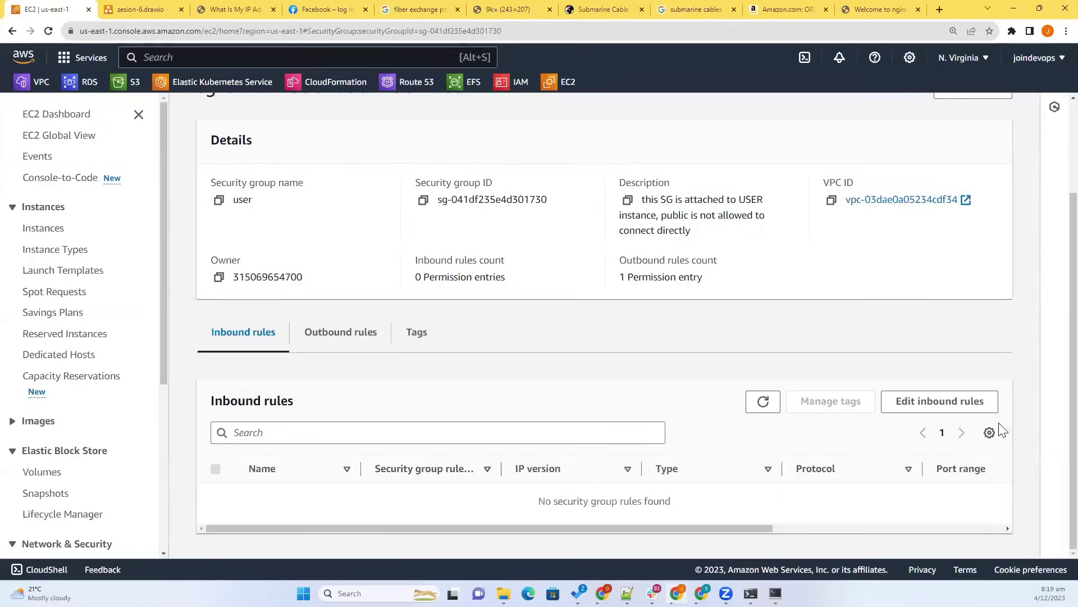
left_click(955, 409)
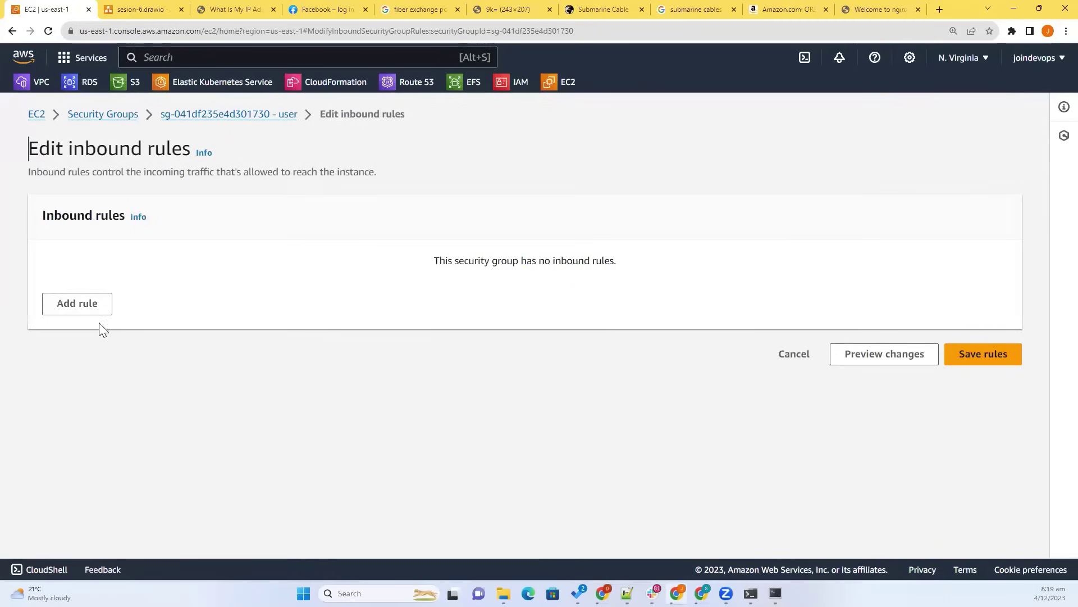
Step: Add an SSH inbound rule with My IP as its source to the user security group and save the rules
left_click(84, 303)
left_click(230, 316)
type("ssh")
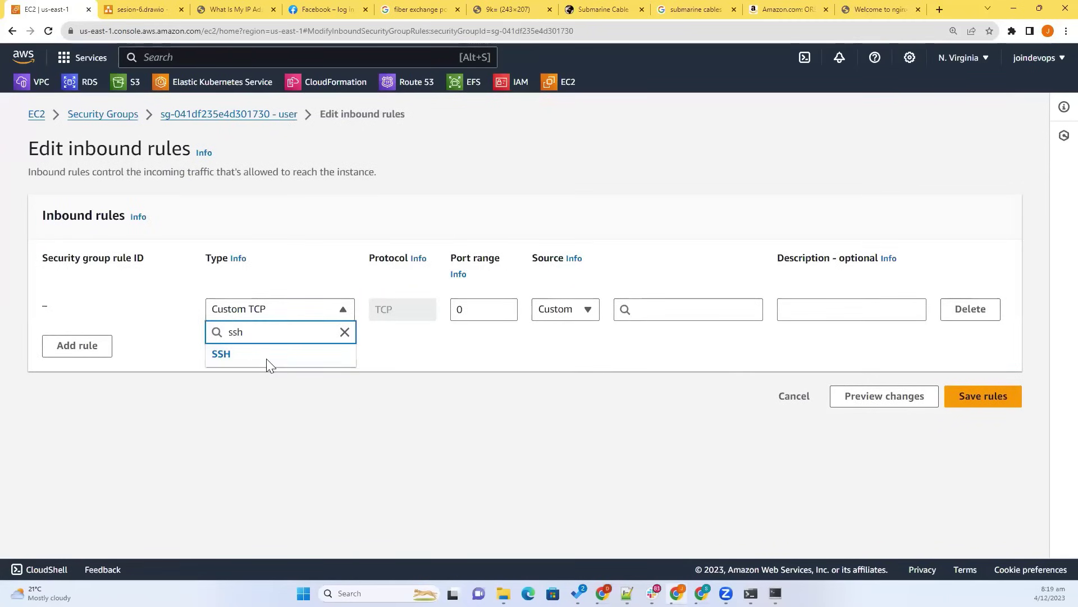
left_click(268, 362)
left_click(586, 313)
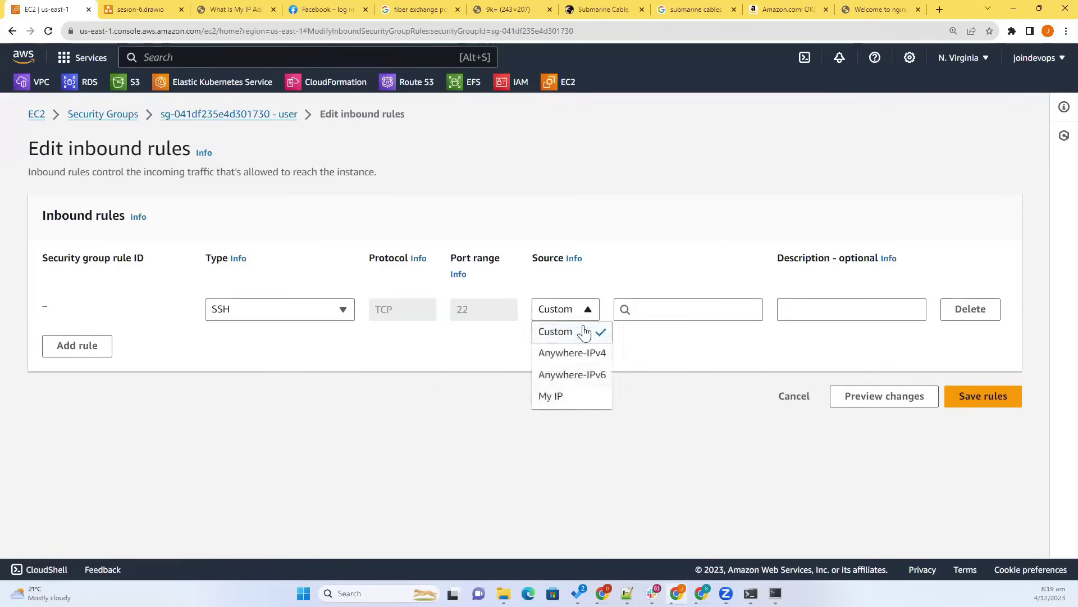
left_click(578, 400)
left_click(964, 423)
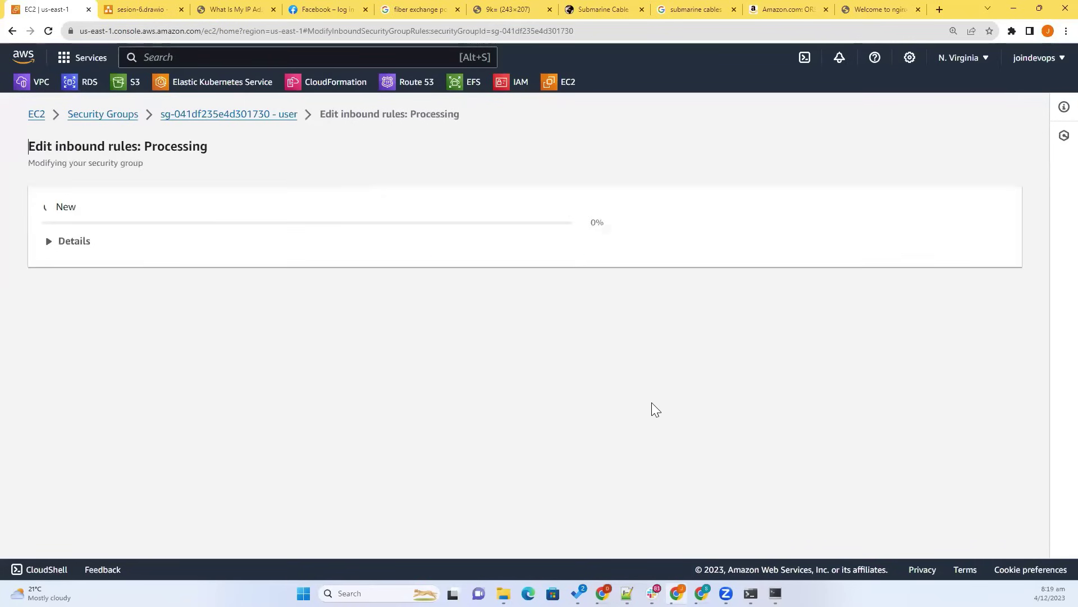
Step: Check the user instance's inbound rules in the refreshed instances list, and reload the inbound rules on its security group page
left_click(43, 226)
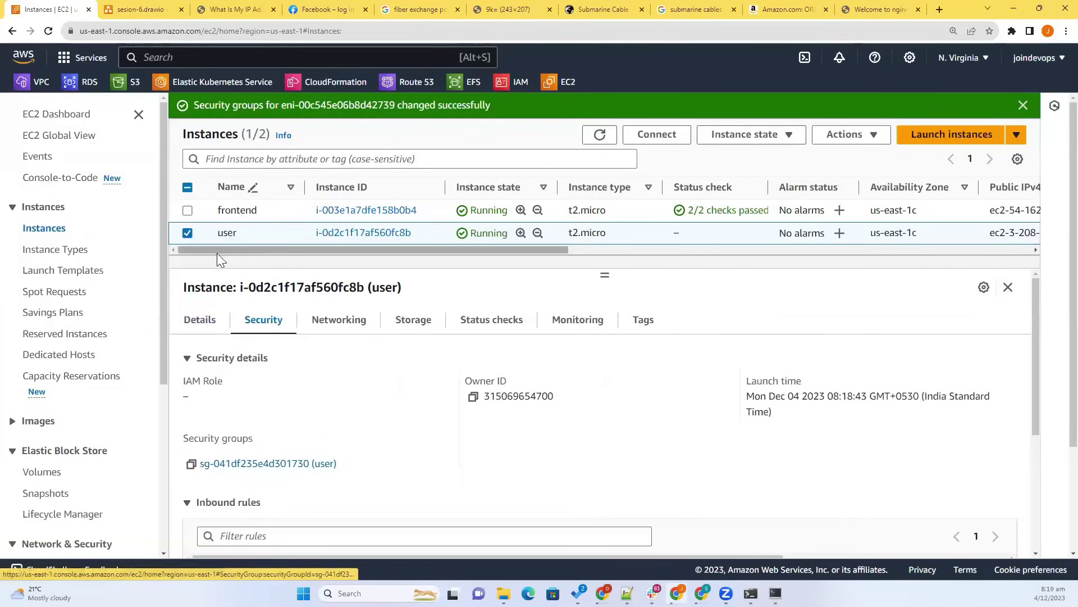
scroll(283, 484, "down", 4)
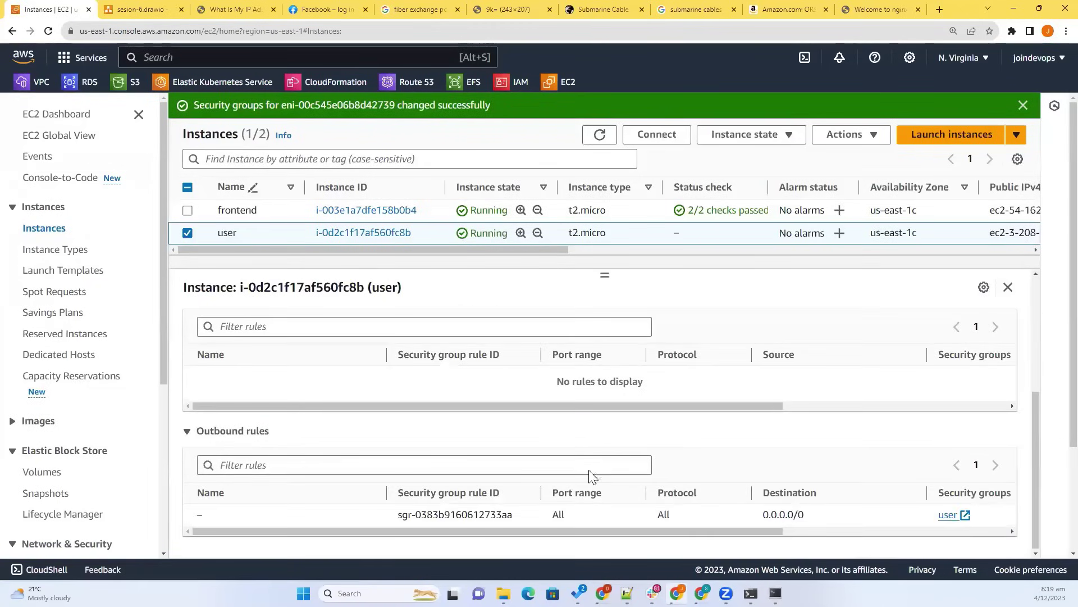
scroll(617, 477, "up", 4)
left_click(599, 135)
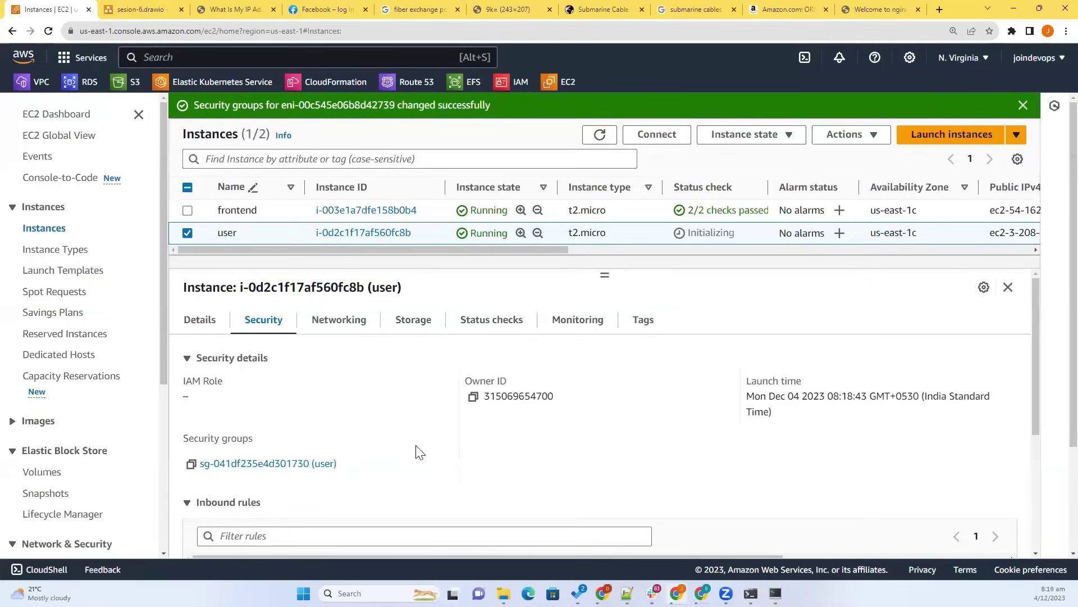
scroll(415, 451, "down", 4)
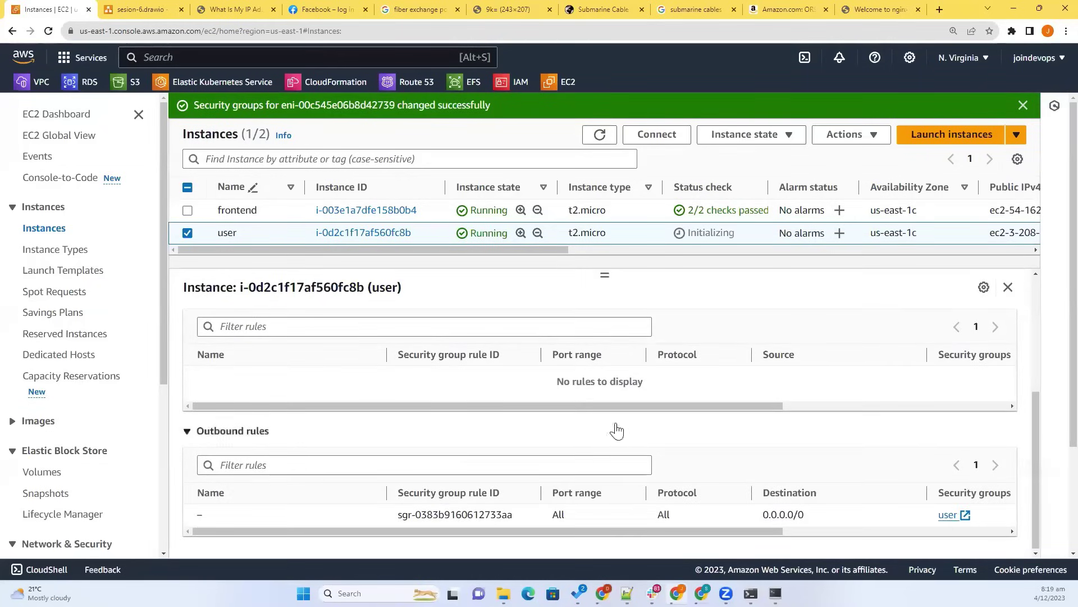
scroll(362, 407, "up", 5)
left_click(275, 457)
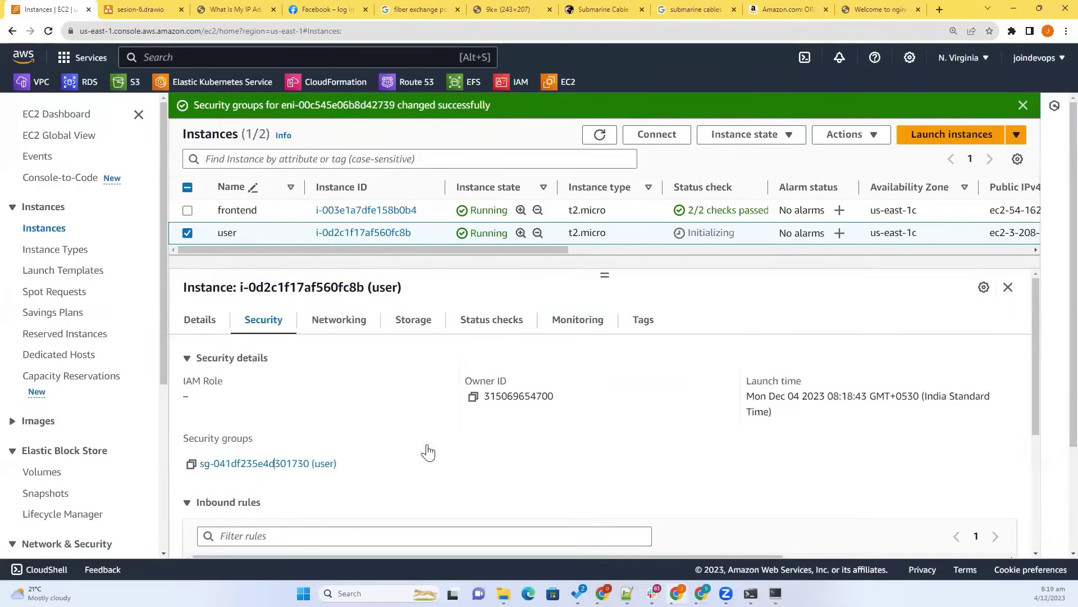
scroll(478, 415, "down", 2)
left_click(762, 414)
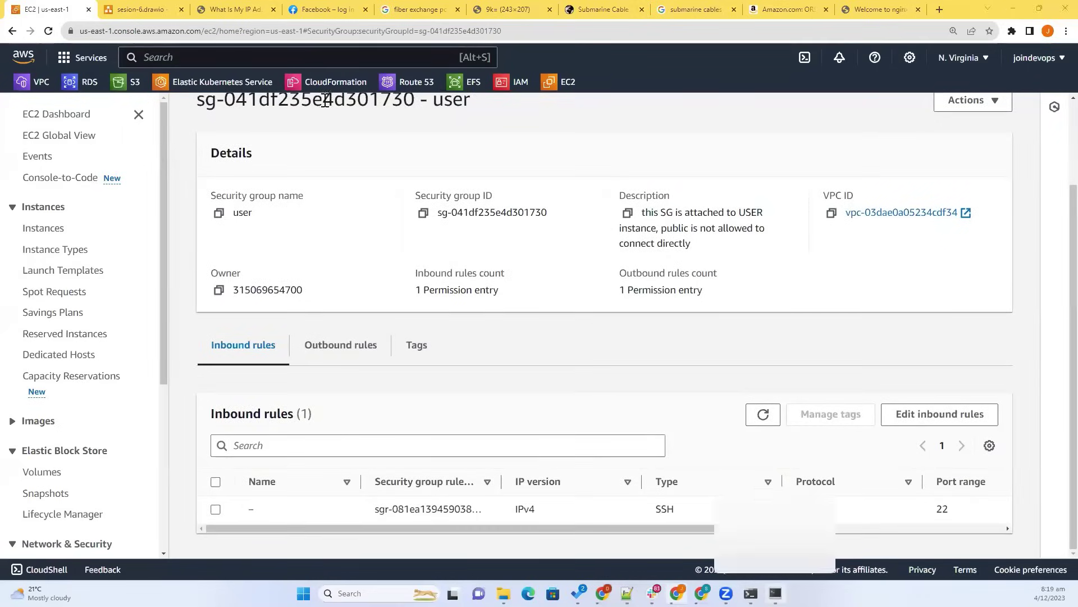
Step: Switch to SuperPuTTY, connect over SSH to host 3.208.3.54 with the daws-76s session and accept its host key
left_click(776, 593)
double_click(132, 34)
type("3.208.3.54")
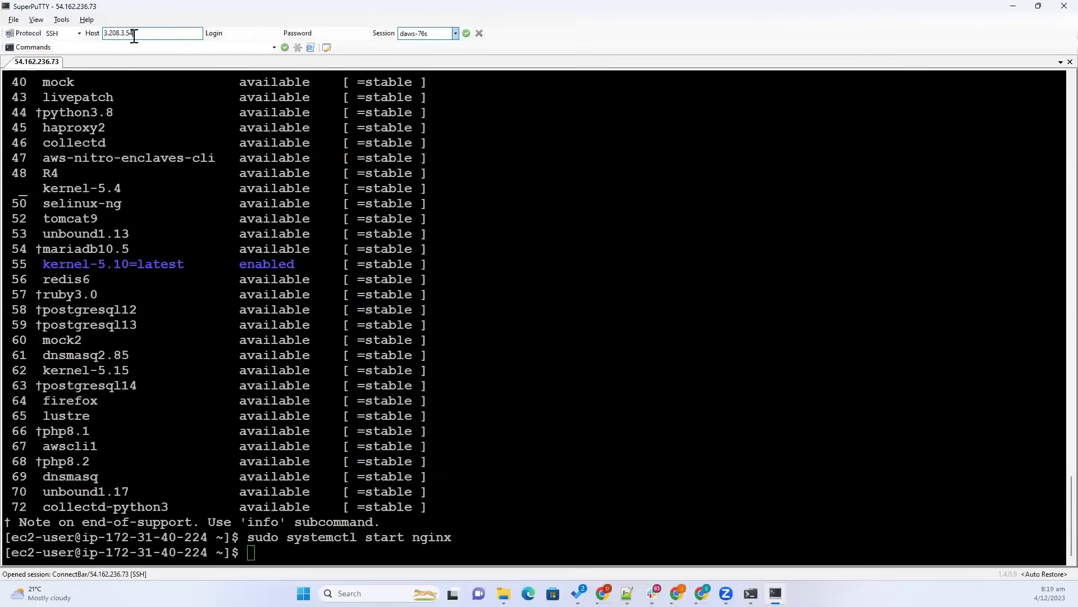
key("Return")
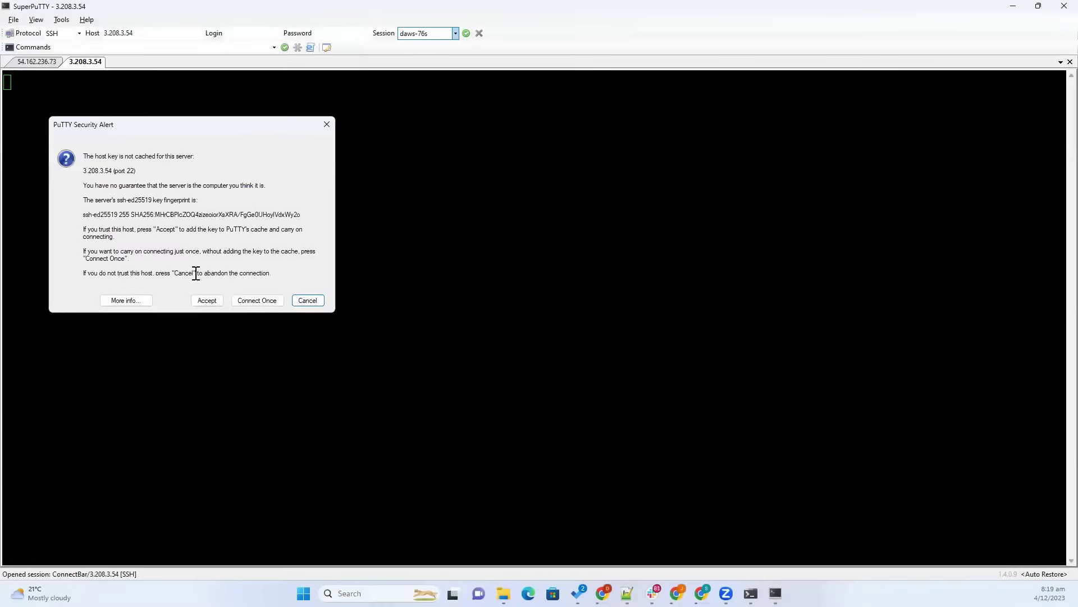
left_click(206, 299)
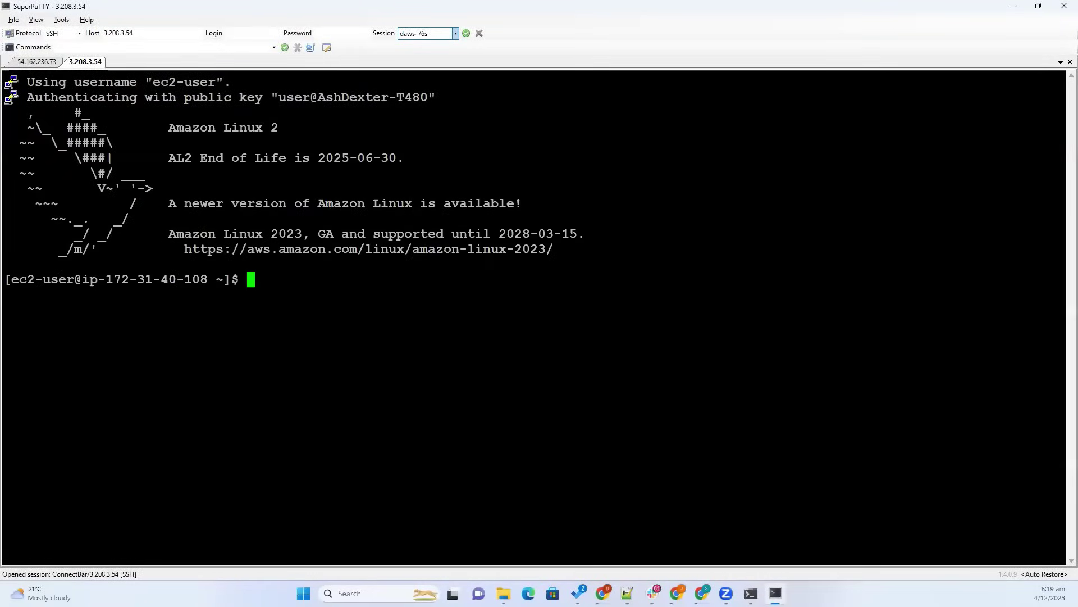
Step: Switch to Notepad++ and add the line "frontend apps --> 80" under the Security groups heading
left_click(627, 593)
scroll(299, 246, "up", 4)
scroll(308, 337, "down", 4)
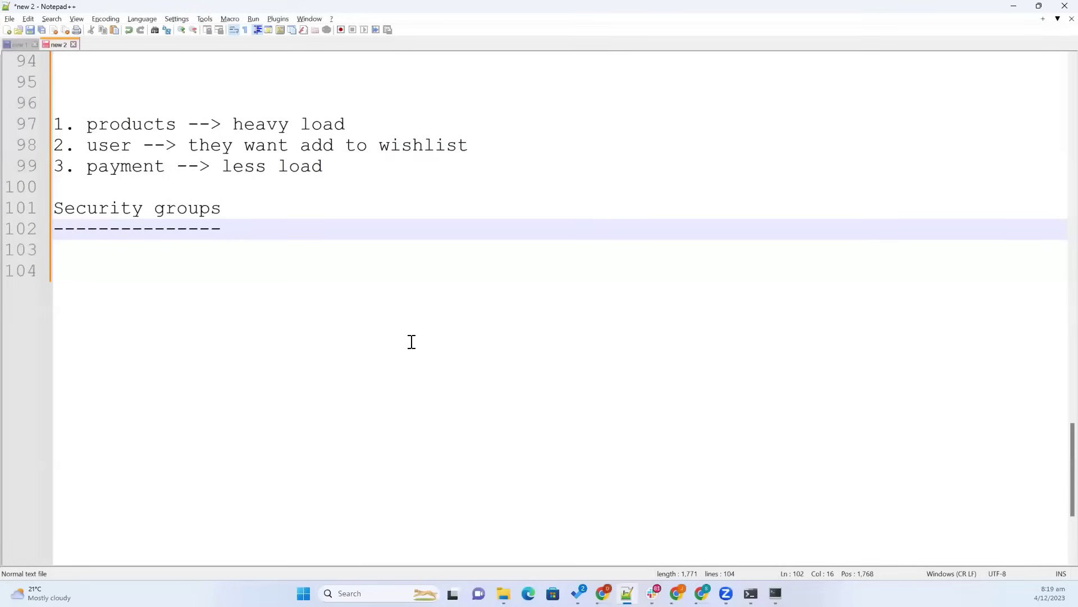
key("Return")
type("d")
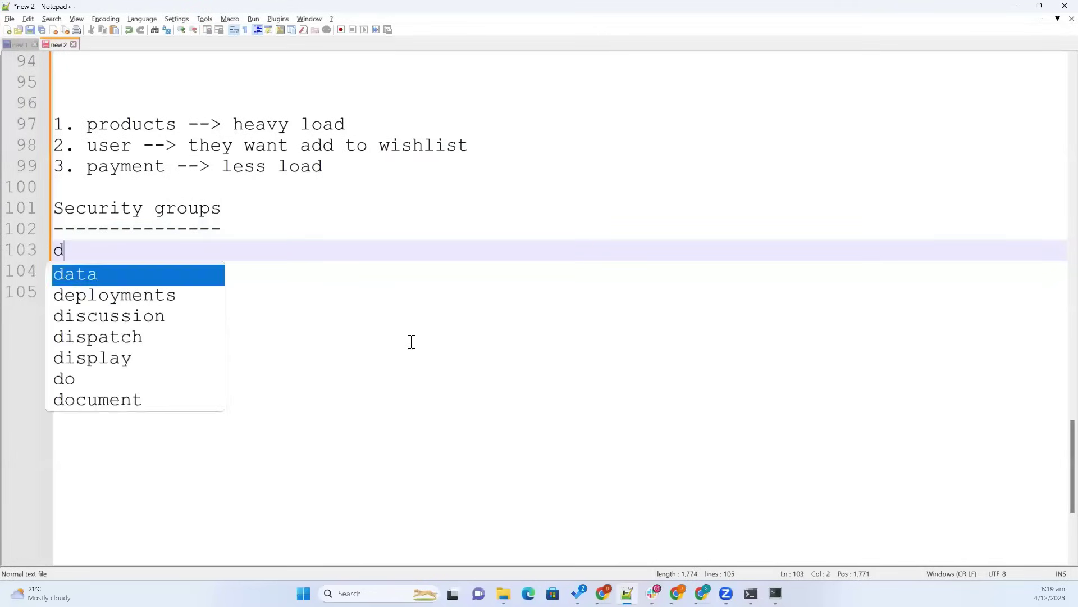
key("BackSpace")
type("fro")
key("Return")
type("ap")
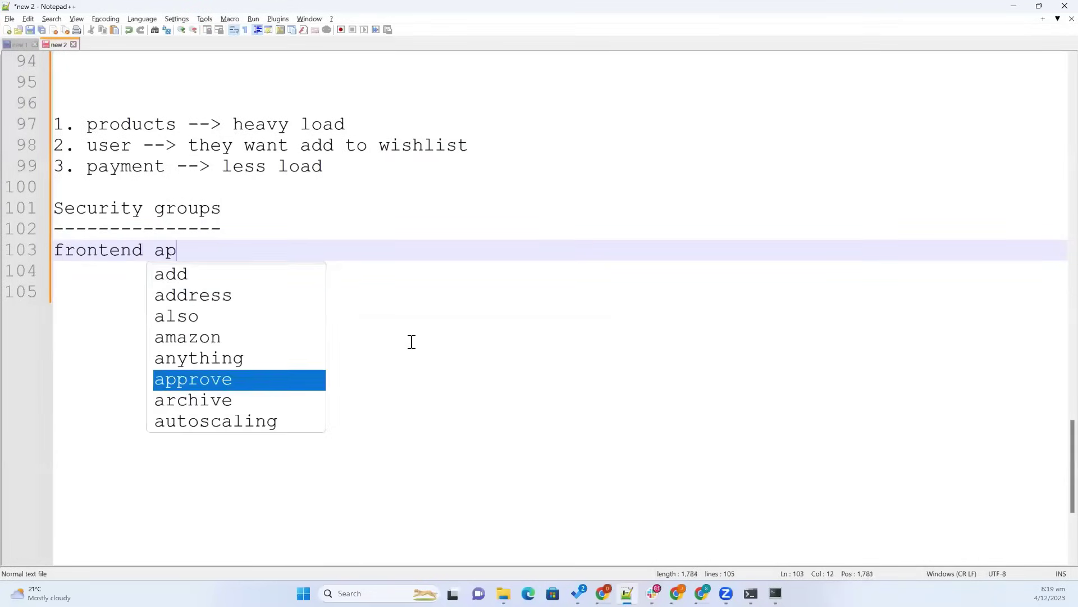
type("ps --> 80")
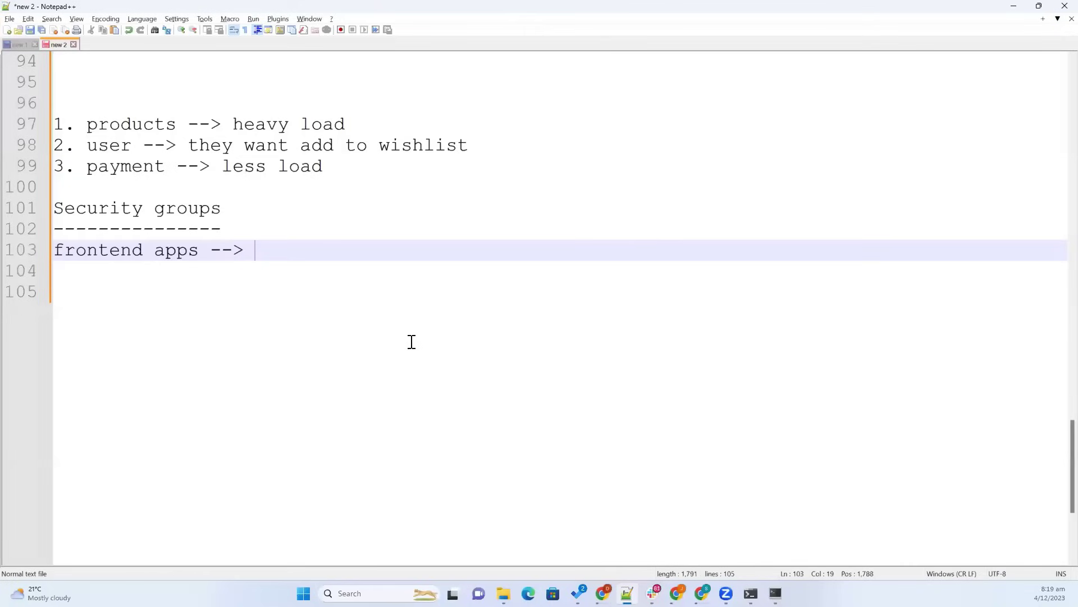
Step: Add the line "backend apps --> 8080" below the frontend line, followed by blank lines
key("Return")
type("back")
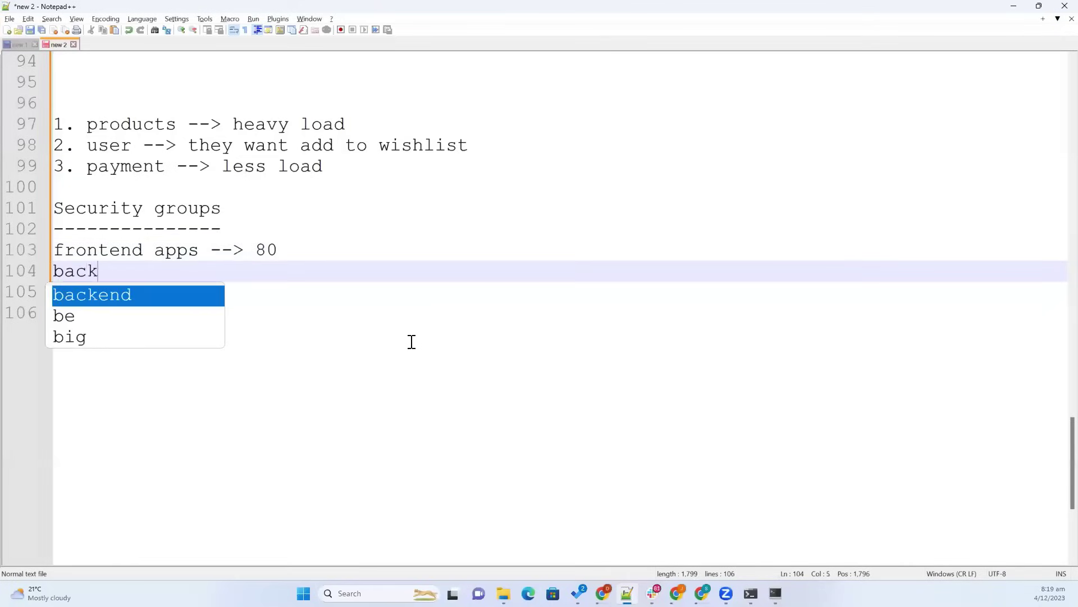
key("Return")
type("apps --")
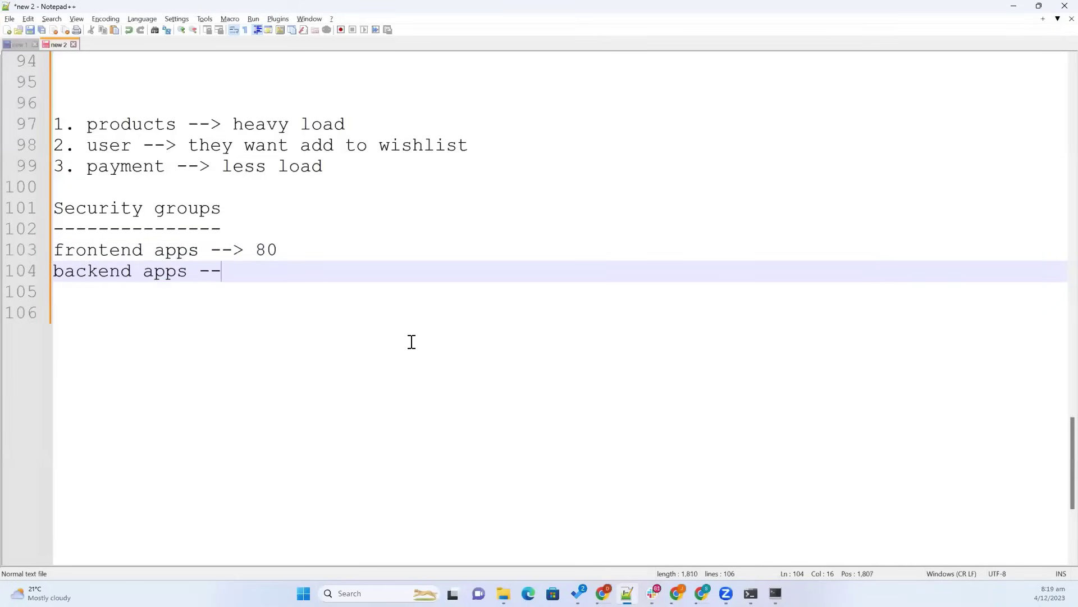
type("> 8080")
key("Return")
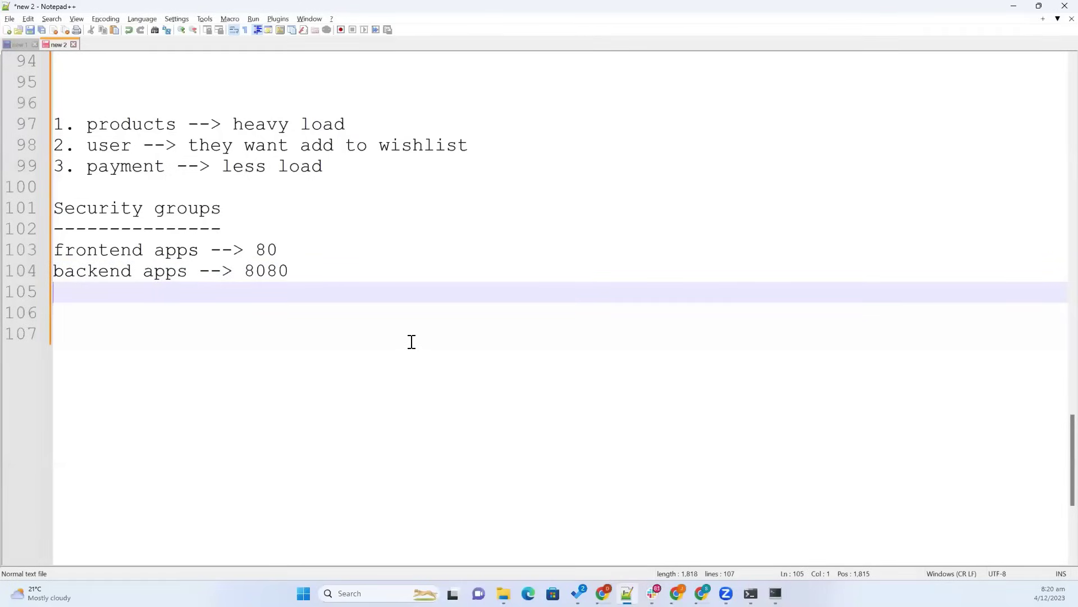
key("Return")
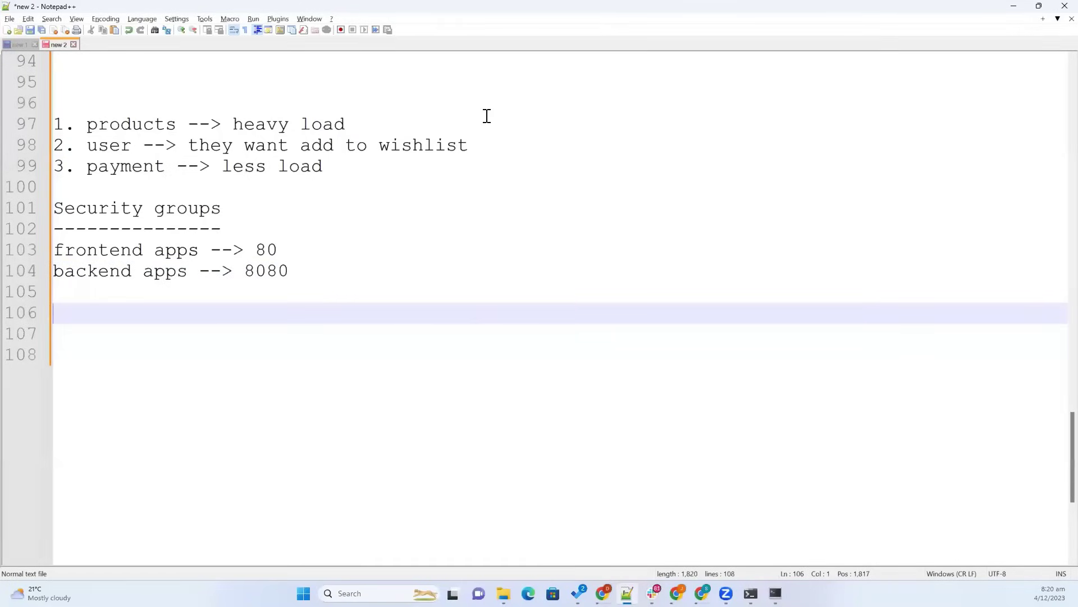
Step: Switch to the sesion-6.drawio diagram in the browser and place a text label below the User box, beside its security group shield
key("alt+Tab")
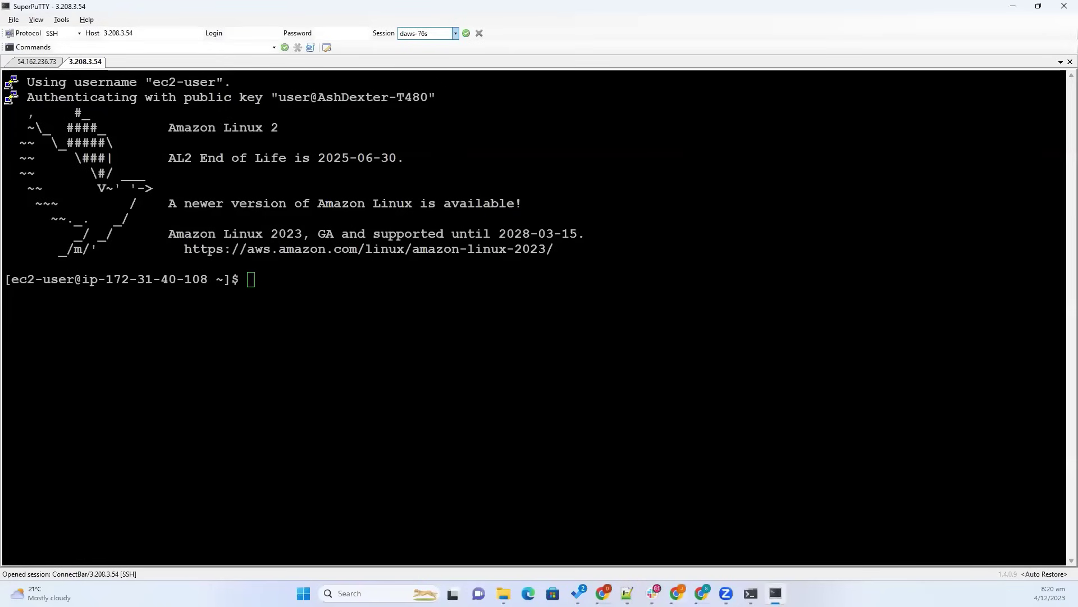
left_click(677, 593)
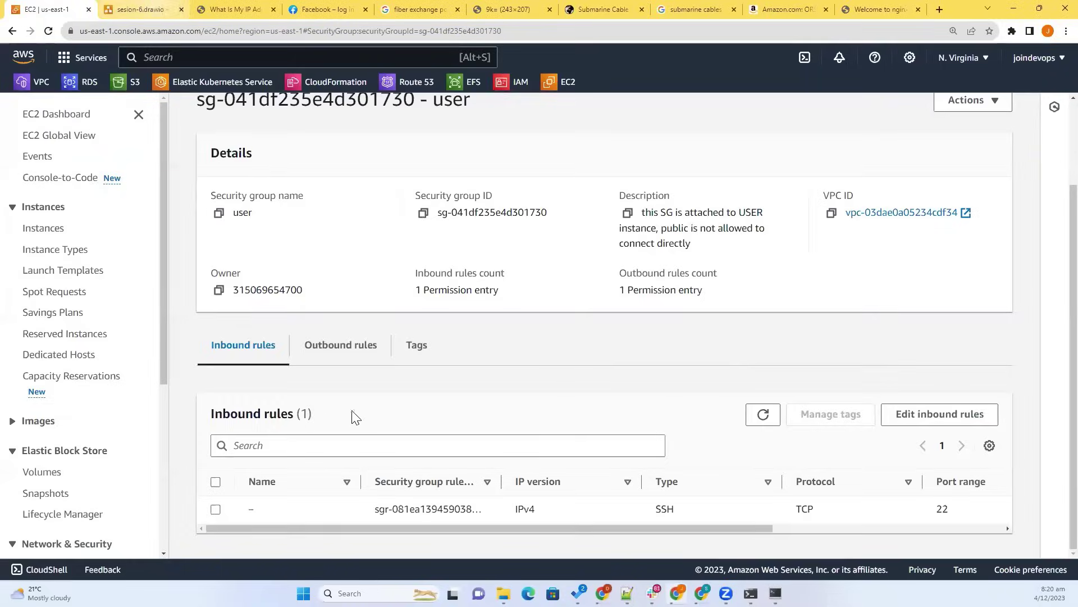
key("ctrl+Tab")
left_click(316, 235)
left_click(468, 206)
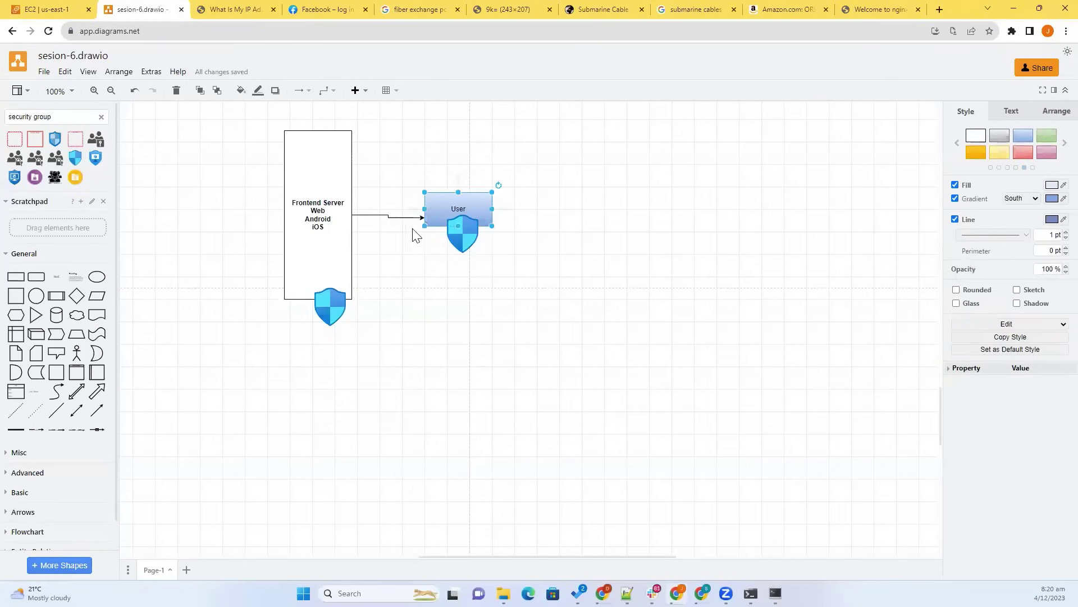
double_click(426, 259)
left_click(428, 254)
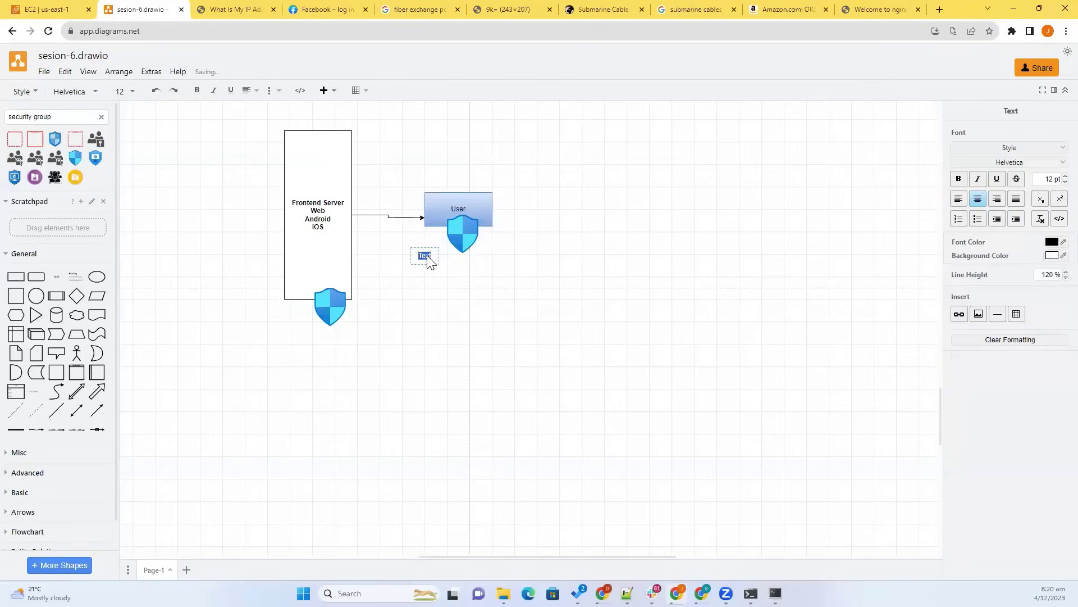
double_click(428, 258)
left_click(460, 279)
left_click_drag(424, 254, 439, 255)
left_click(509, 271)
Step: Return to the user security group in the AWS console and add a second rule to its inbound rules
left_click(71, 9)
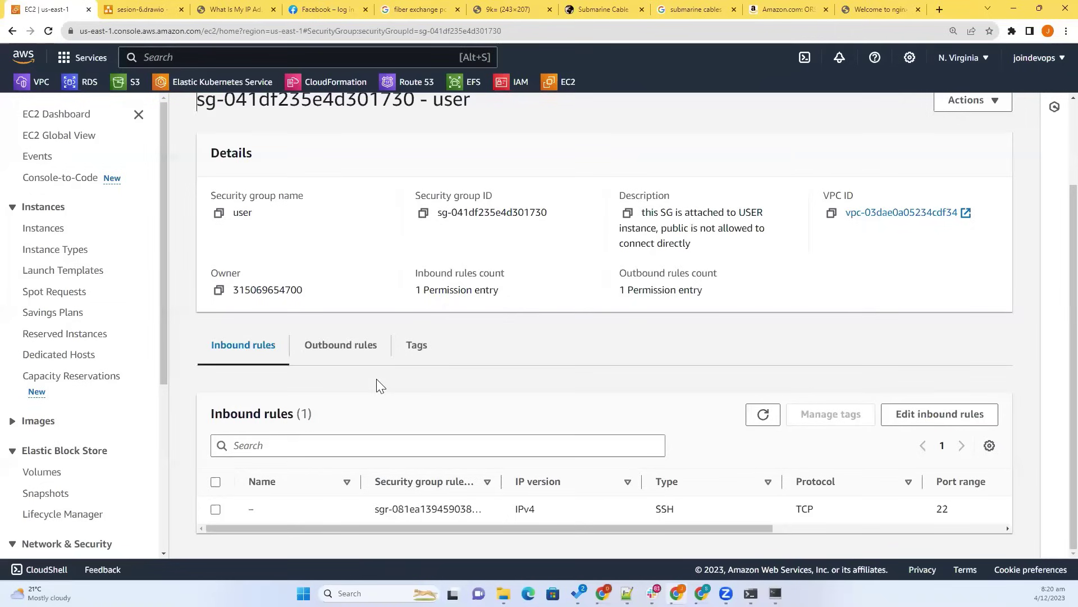
left_click(927, 419)
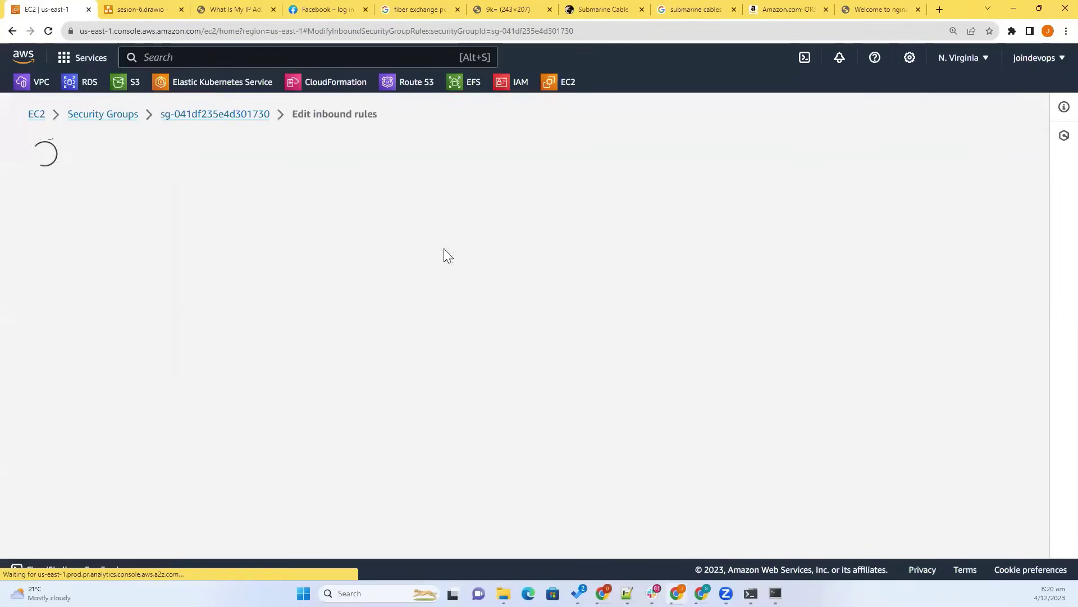
left_click(56, 376)
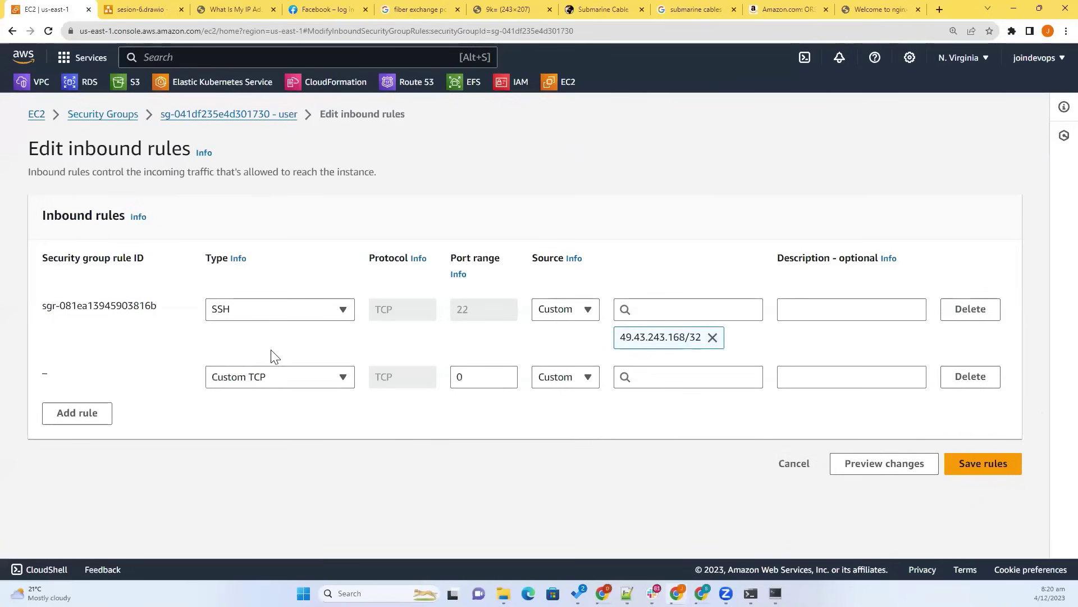
Step: Keep the new rule as Custom TCP and set its port range to 8080 and its source to 0.0.0.0/0
double_click(457, 378)
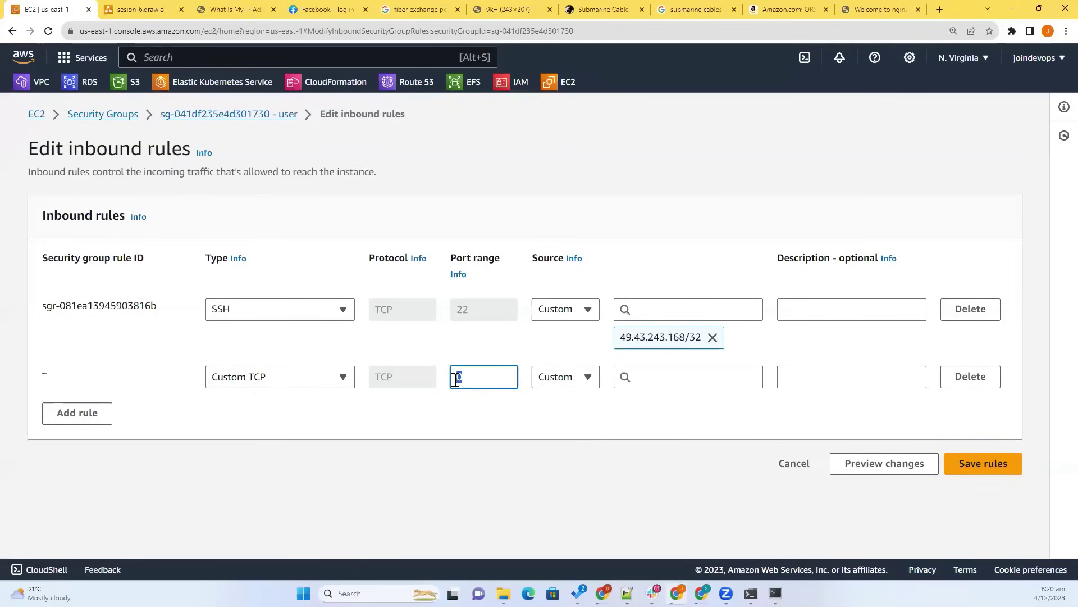
left_click(236, 383)
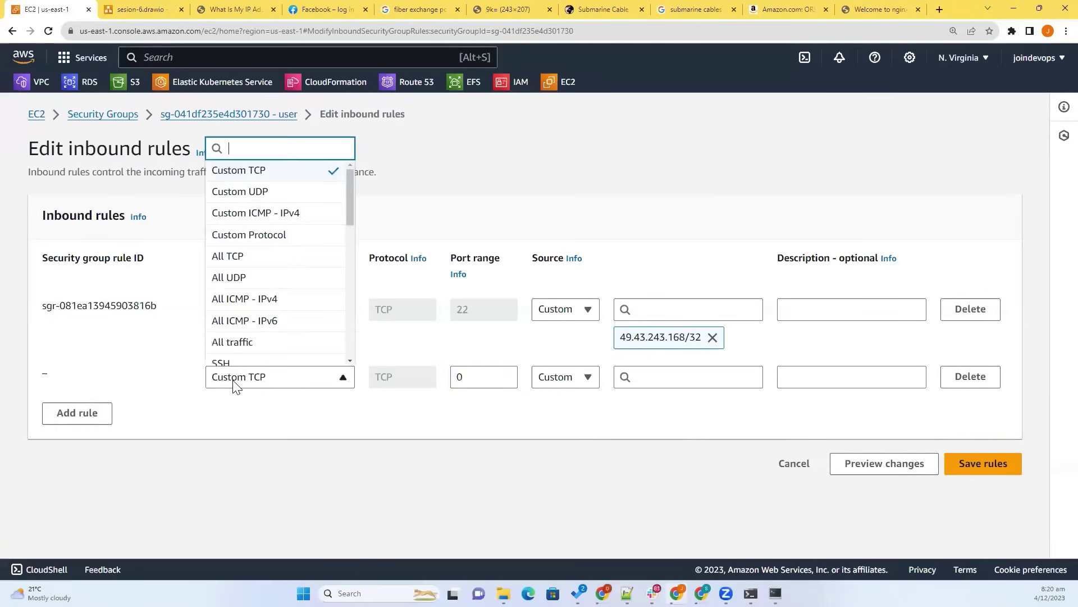
left_click(500, 288)
double_click(477, 377)
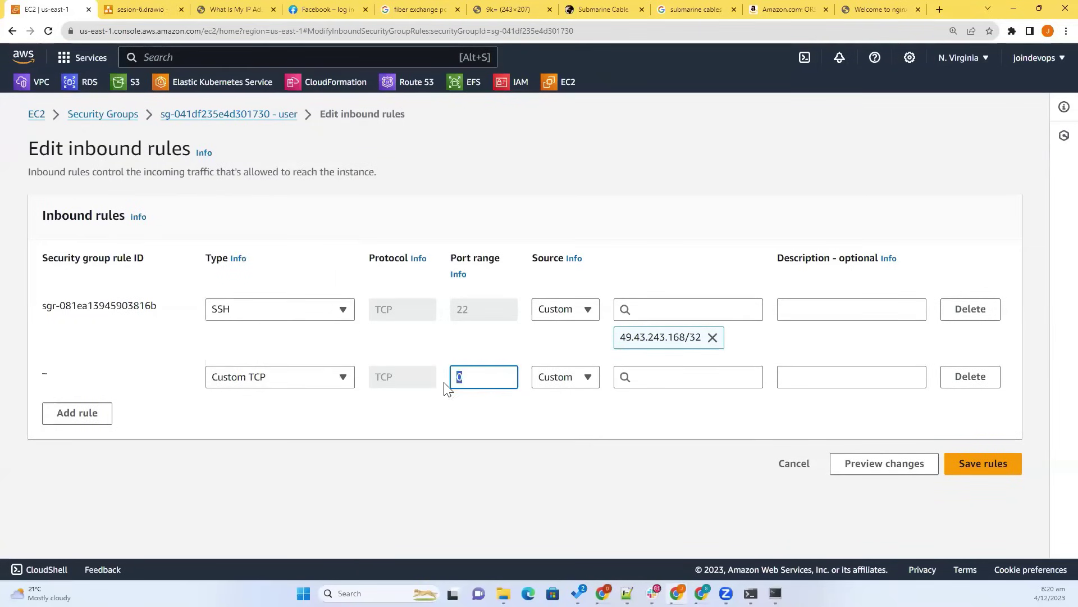
left_click(479, 372)
key("Home")
left_click(665, 382)
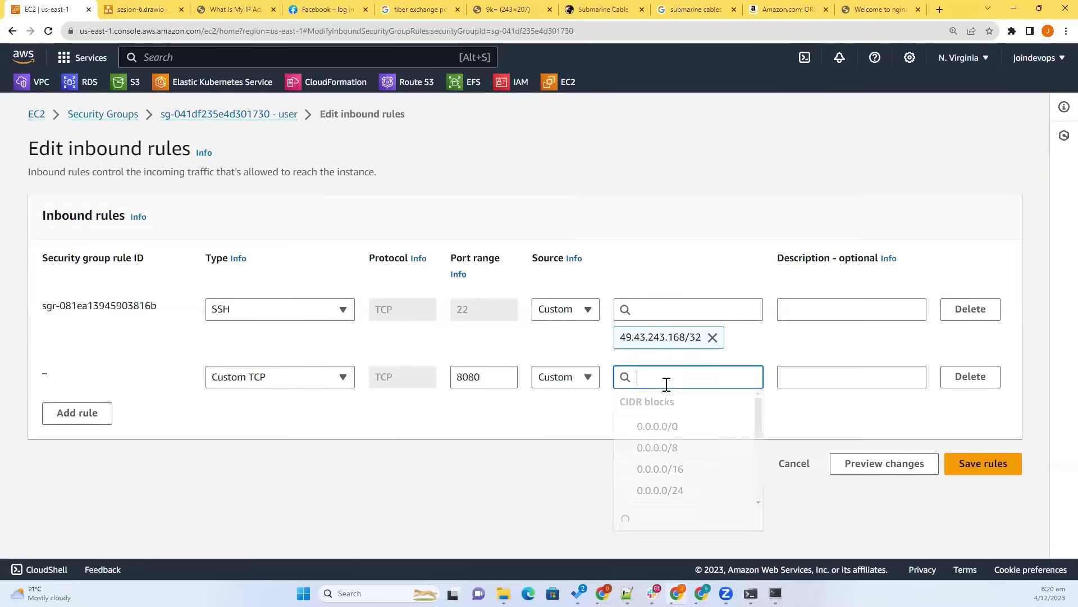
left_click(675, 428)
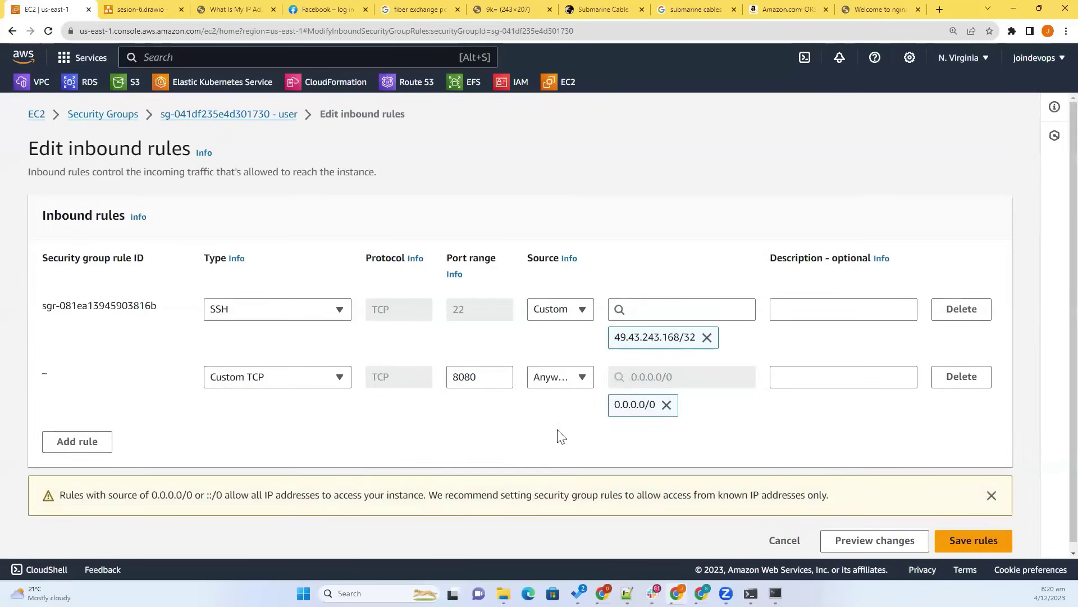
Step: Save the user security group's inbound rules and review them in the user instance's security details
scroll(442, 432, "down", 1)
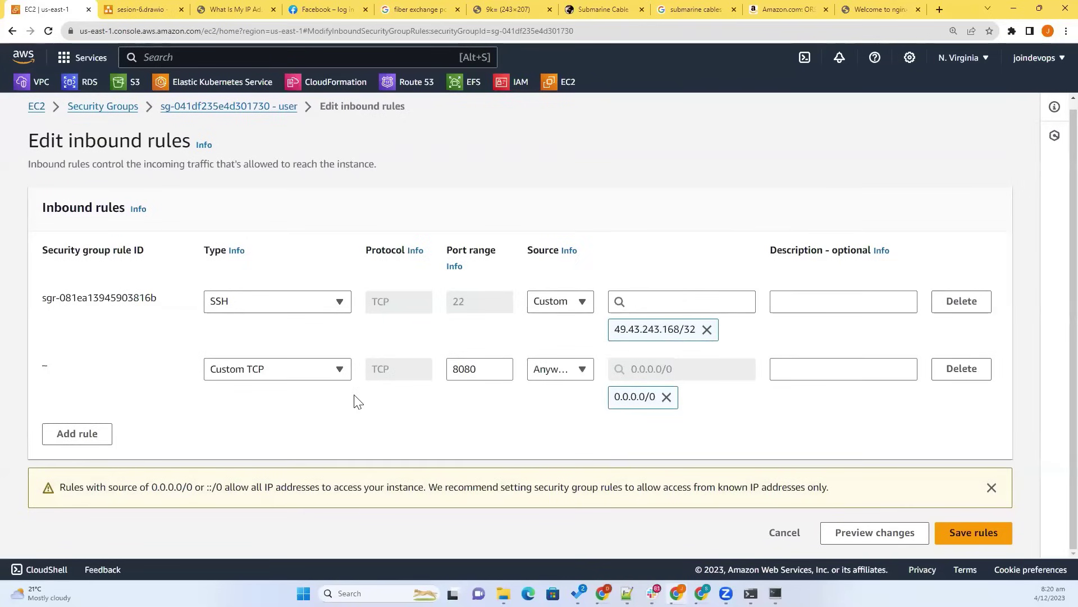
left_click(961, 530)
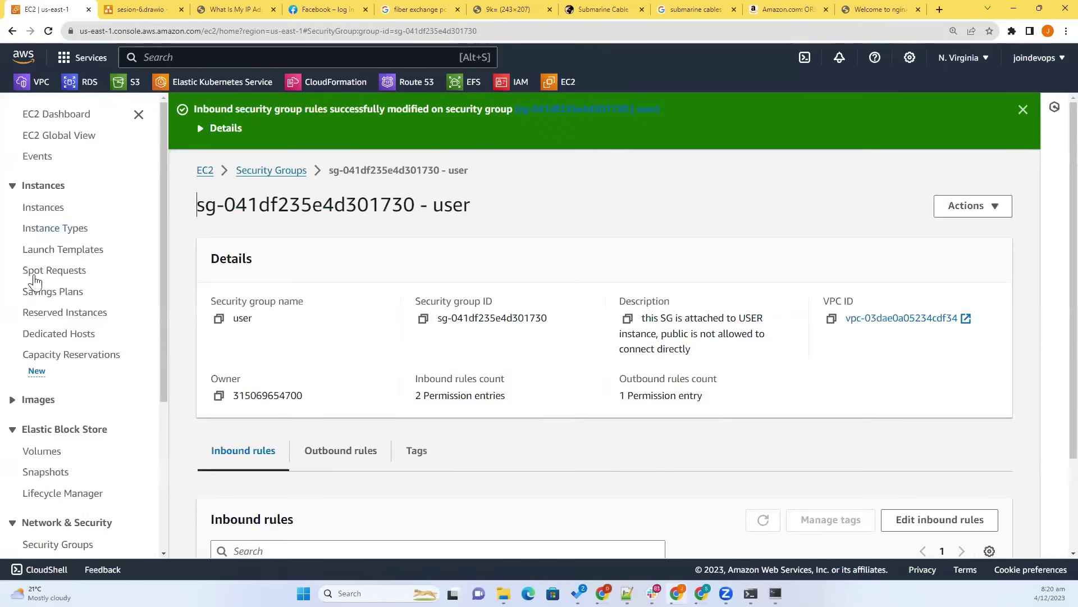
left_click(28, 227)
left_click(187, 233)
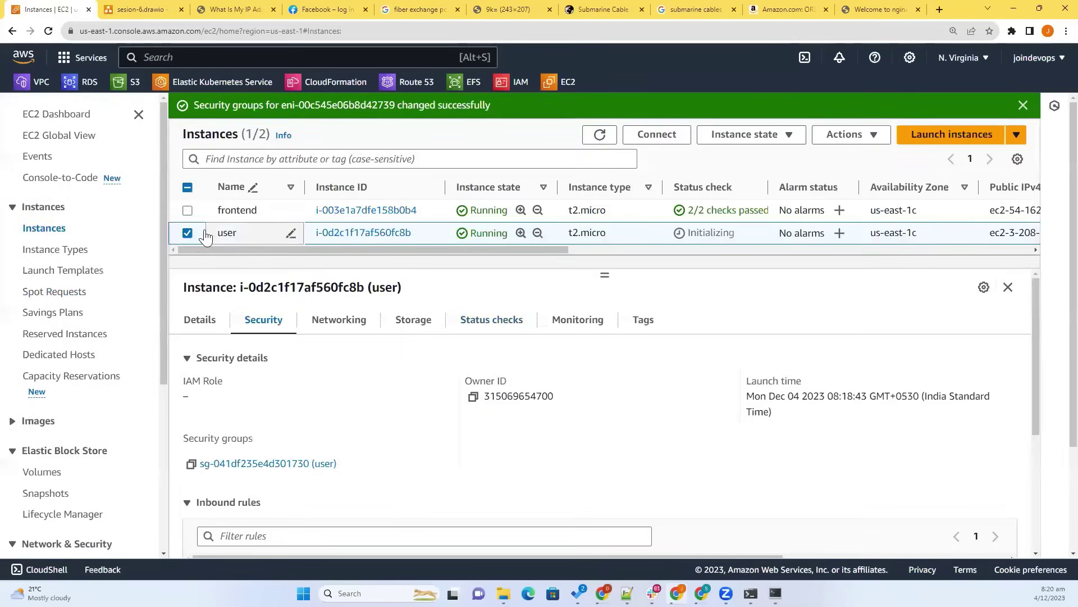
left_click(189, 234)
left_click(189, 234)
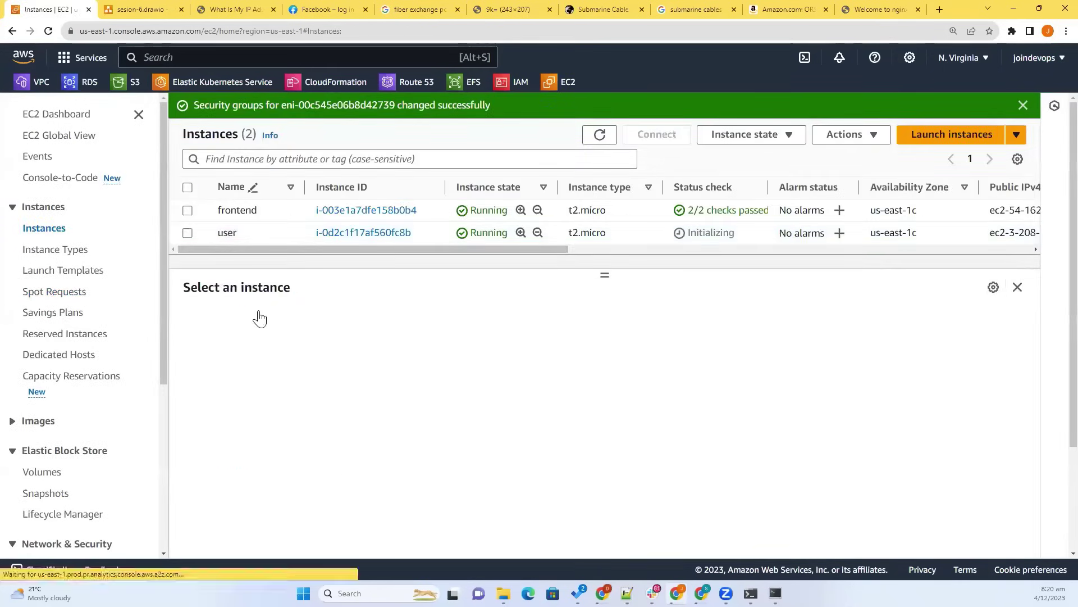
scroll(400, 403, "down", 3)
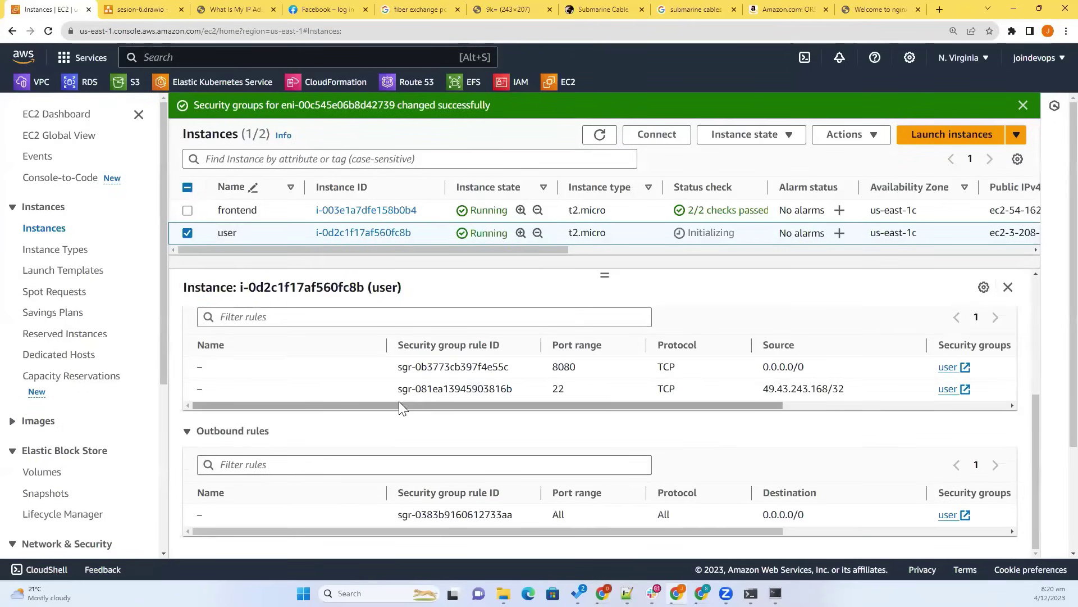
left_click_drag(776, 406, 820, 407)
left_click_drag(712, 421, 587, 452)
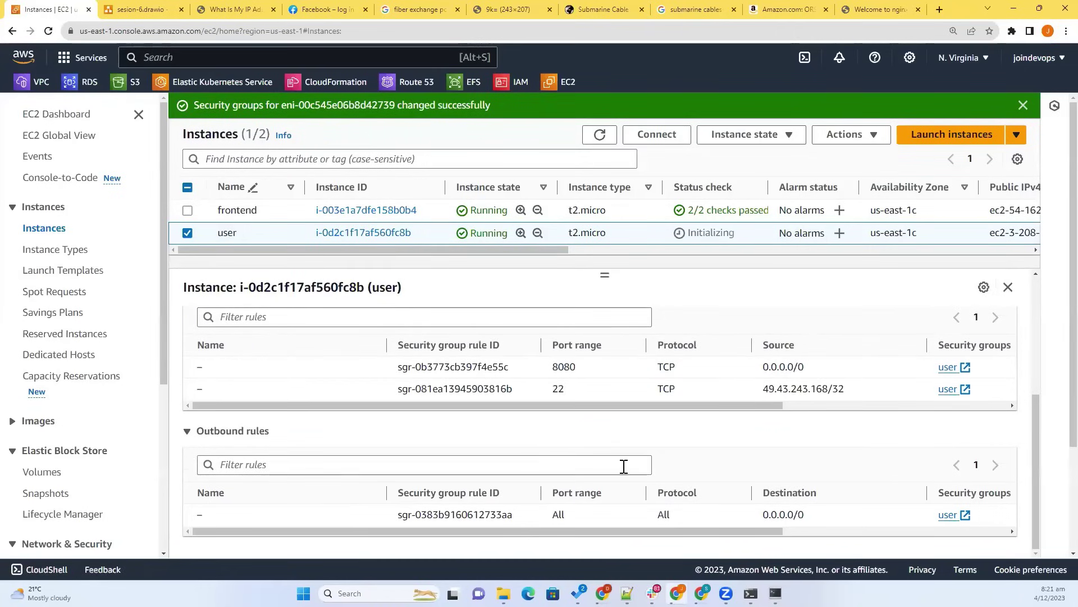
Step: Switch to the frontend instance's session in SuperPuTTY, clear the terminal and begin a telnet command
left_click(173, 10)
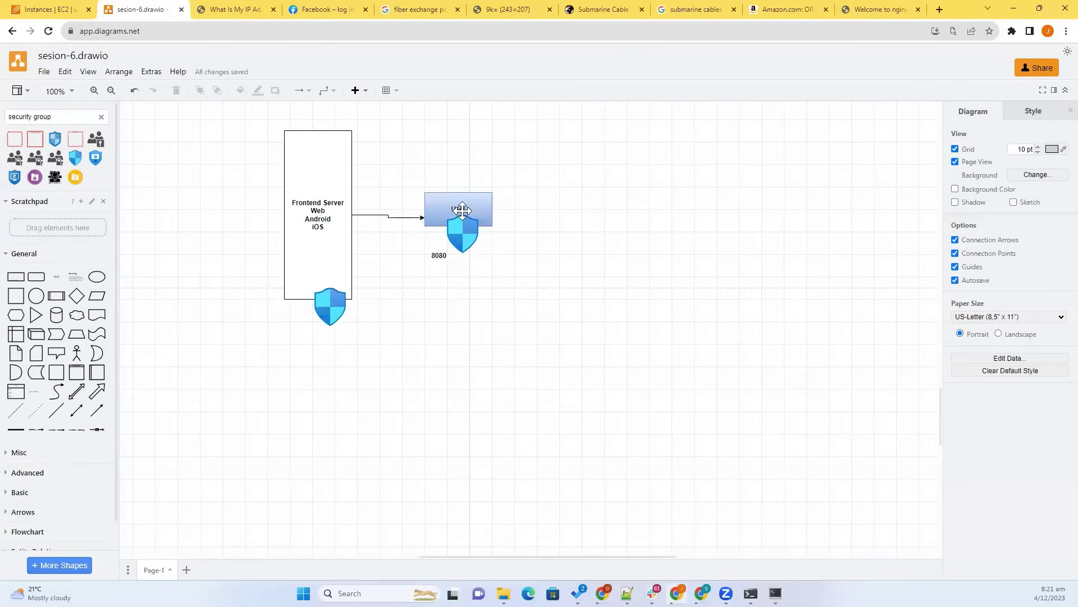
key("Tab")
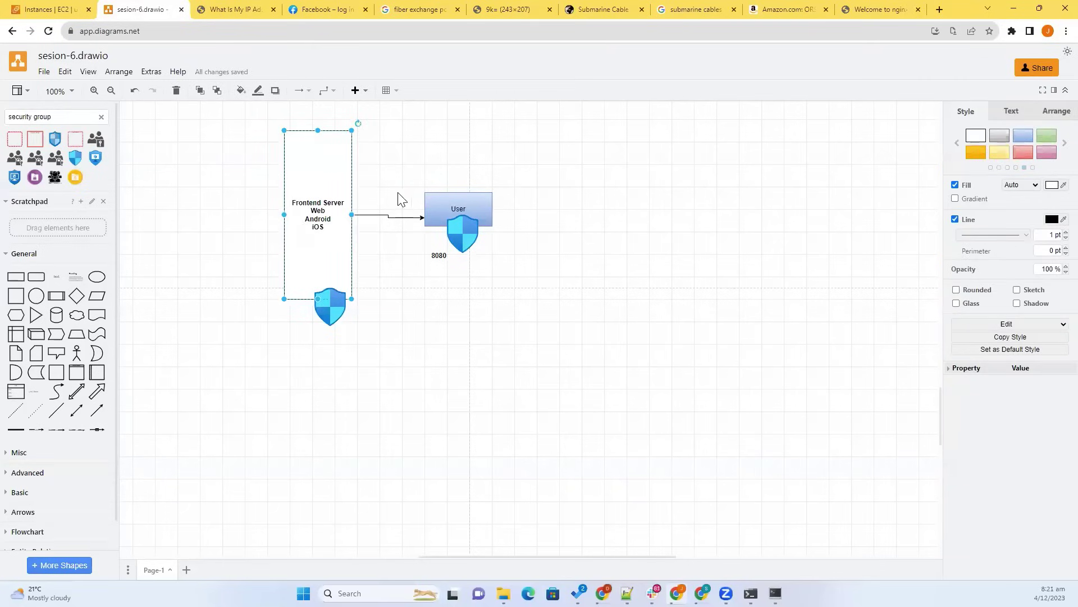
left_click(775, 593)
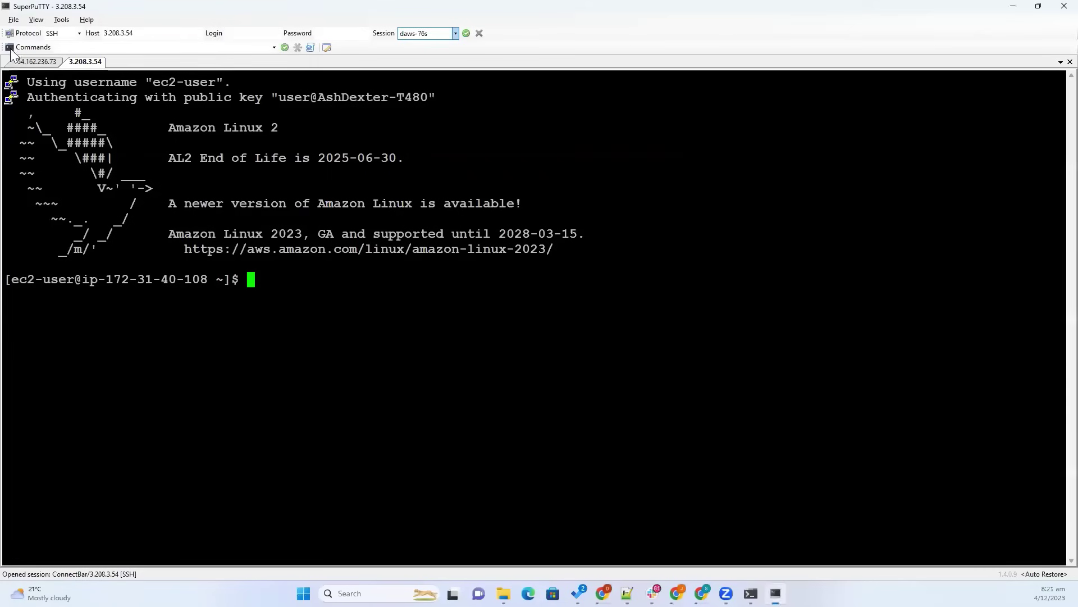
left_click(37, 63)
type("clear")
key("Return")
type("telnet")
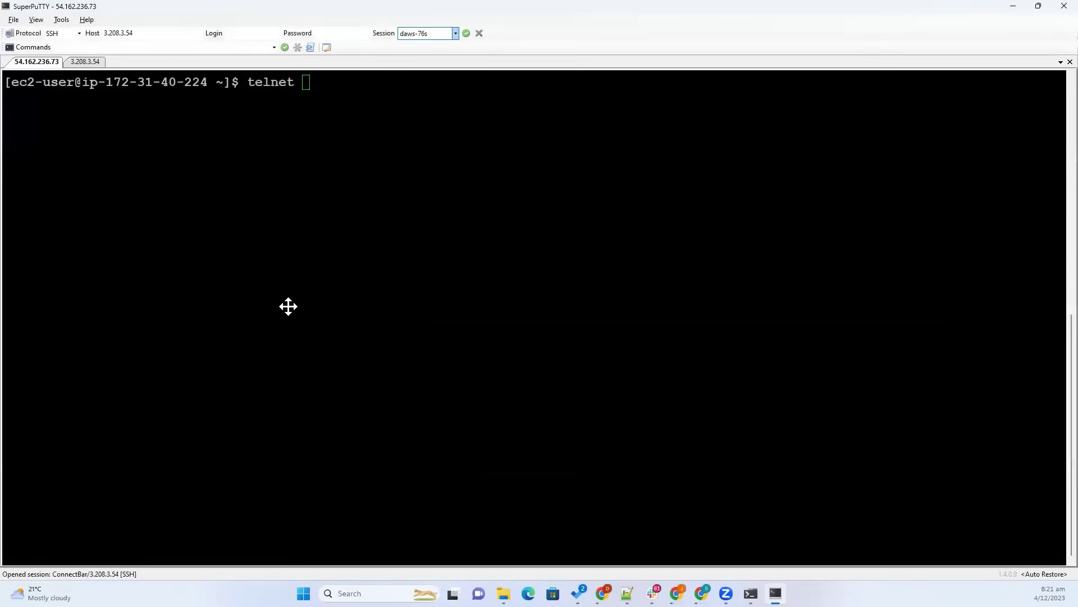
key("alt+Tab")
left_click(344, 253)
left_click(454, 215)
left_click(456, 202)
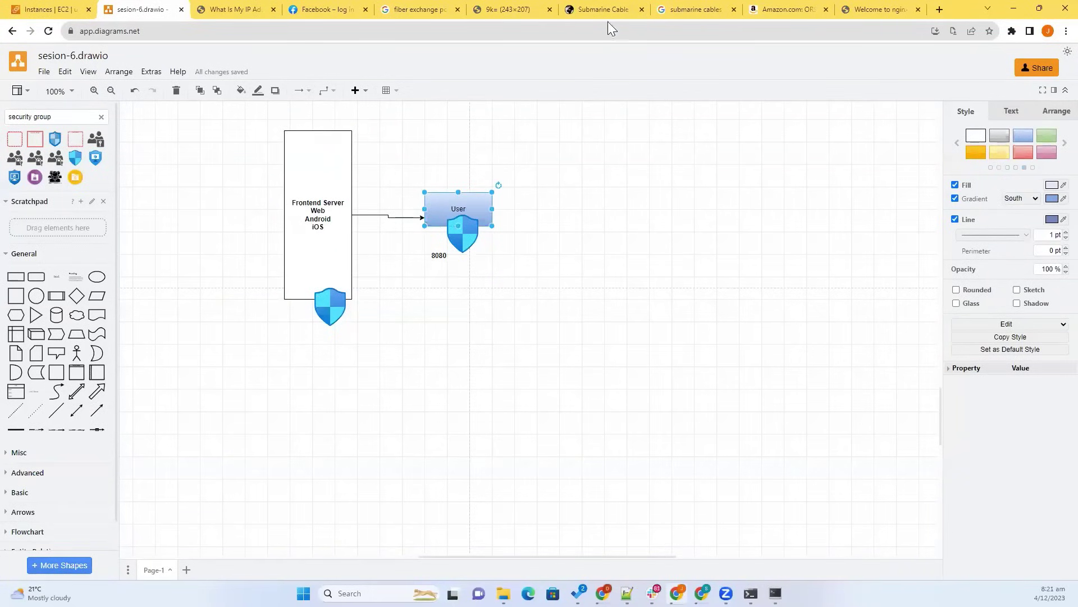
Step: Switch to Notepad++ and add the line "telnet <destination-IP> port" below the backend apps line, followed by a blank line
left_click(627, 593)
type("telnet <desination")
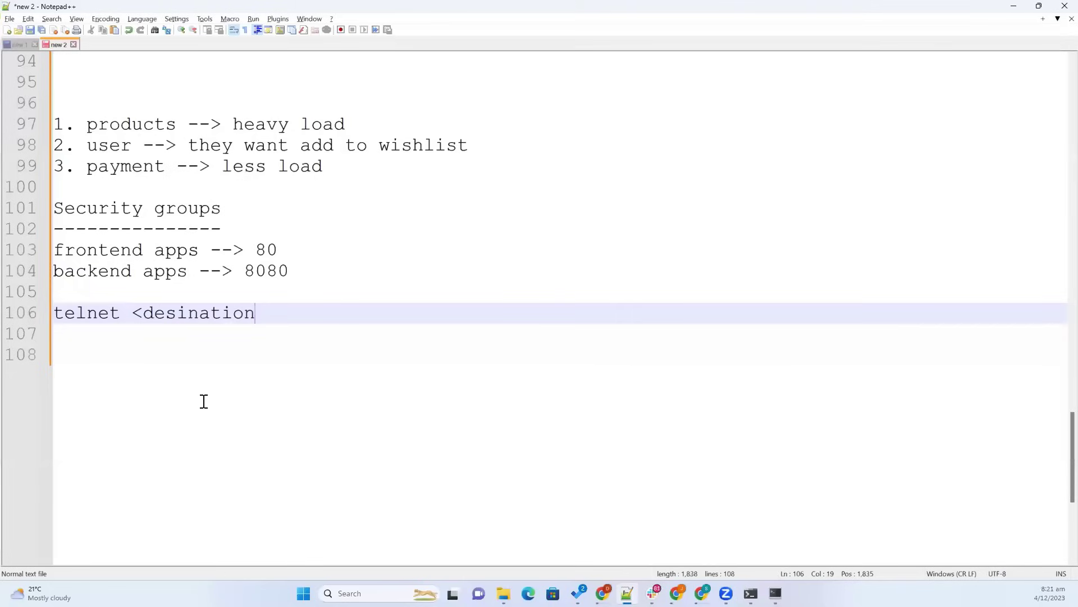
left_click(177, 312)
type("t")
left_click(318, 311)
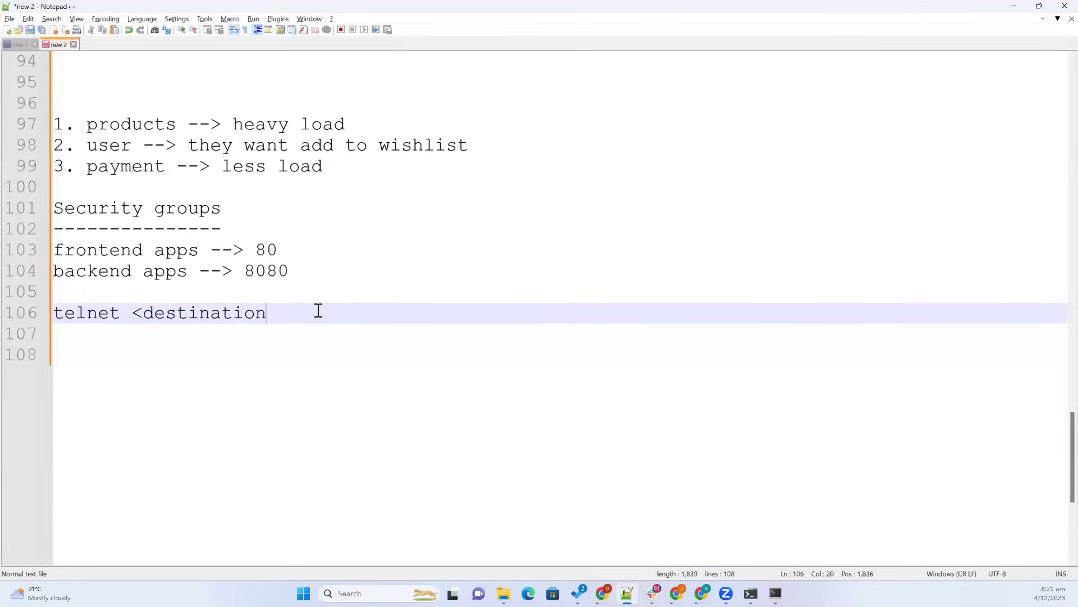
type("-IP> port")
key("Return")
key("Return")
Step: Add the line "telnet 3.208.3.54 8080" to the notes, copying the user instance's public IPv4 address from the AWS console
type("telnet")
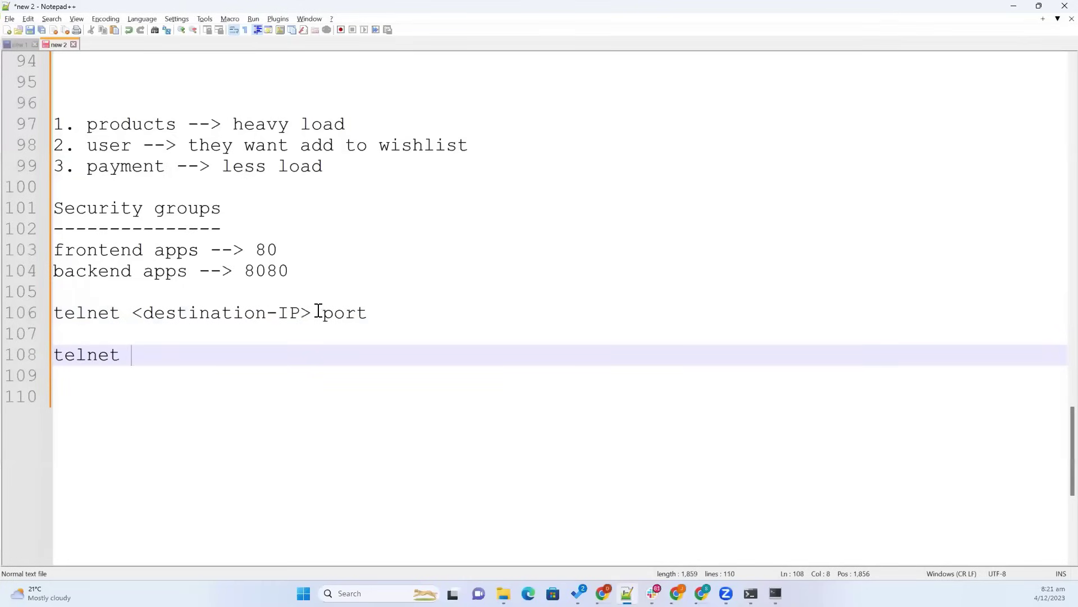
key("alt+Tab")
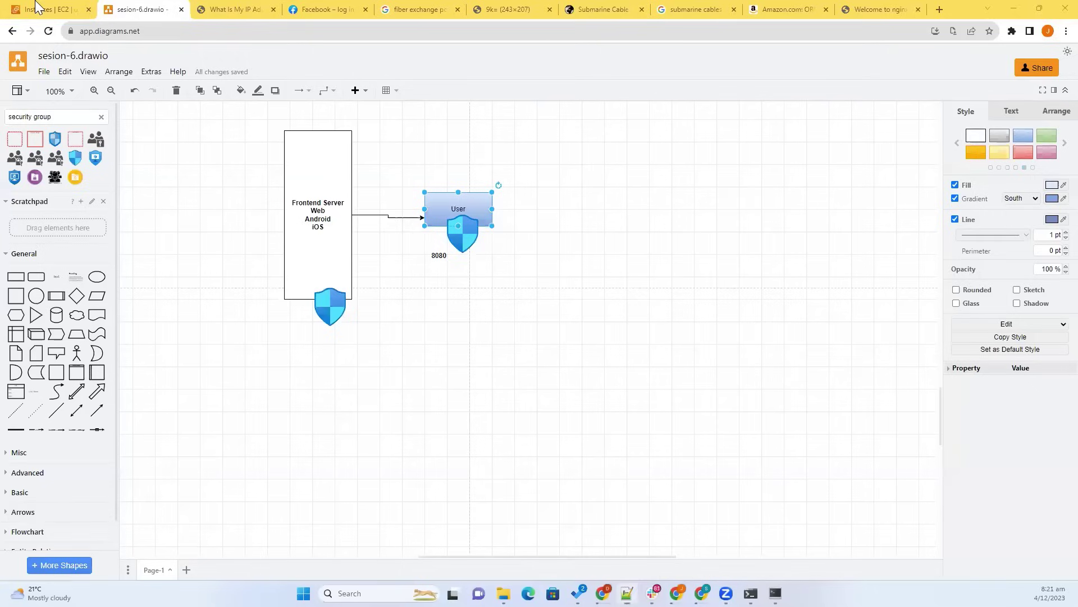
key("ctrl+shift+Tab")
left_click(188, 233)
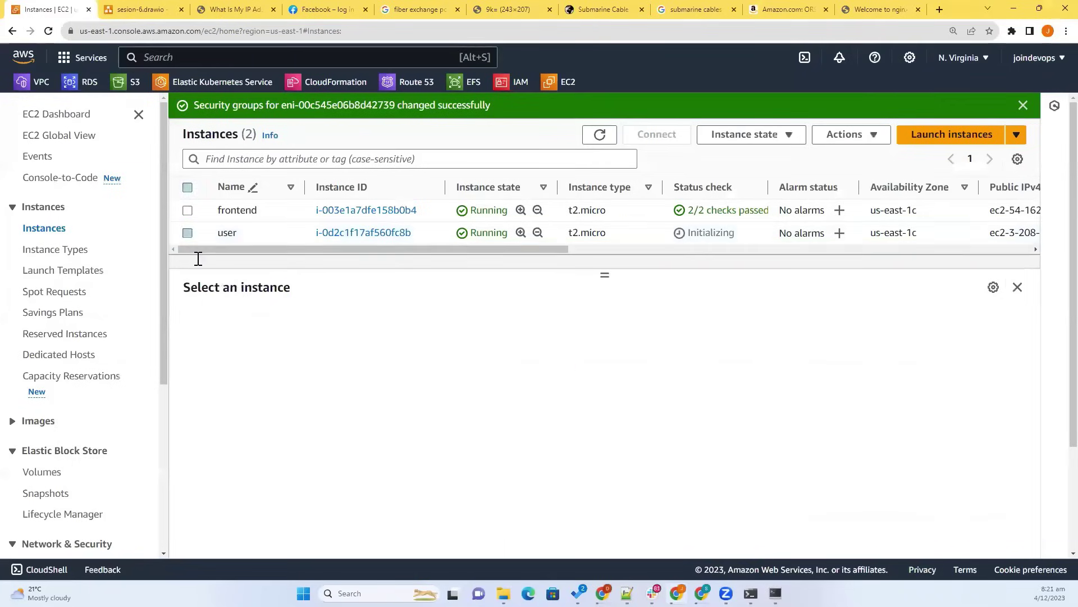
left_click(187, 233)
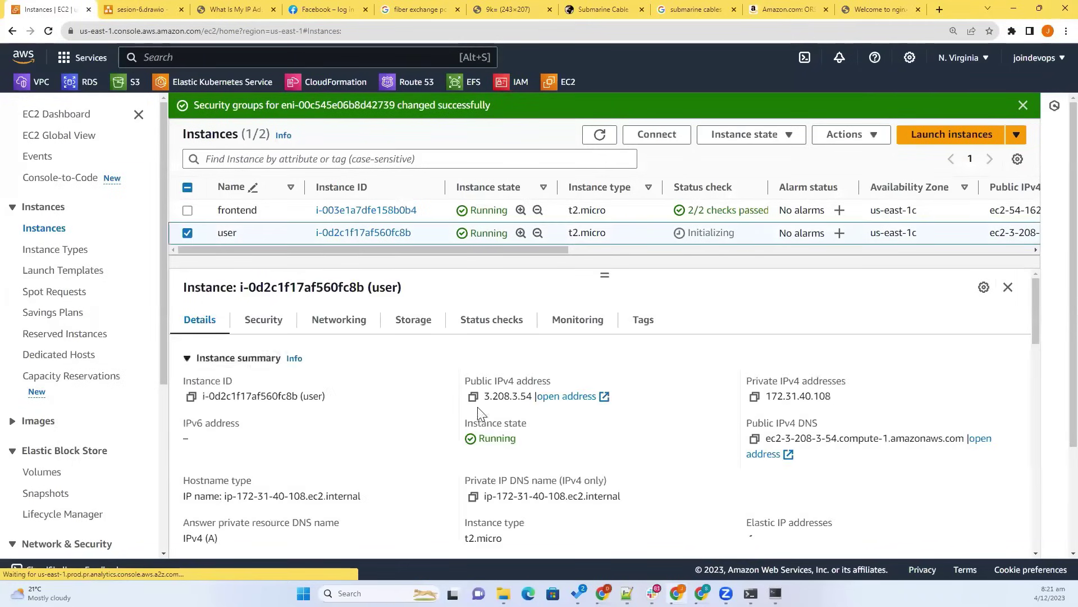
left_click(472, 396)
key("alt+Tab")
key("ctrl+v")
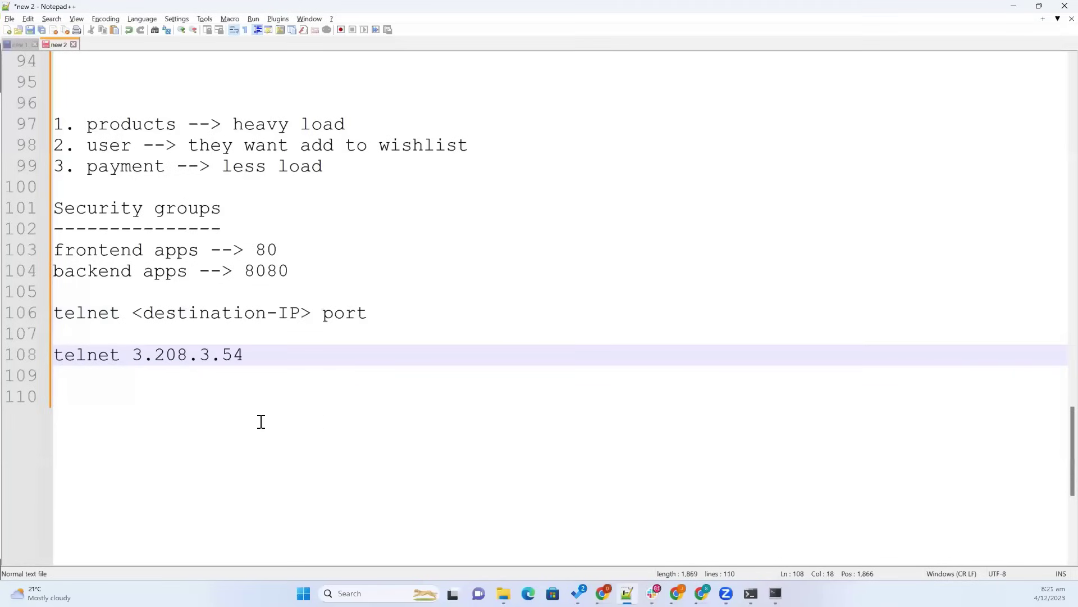
type("8080")
Step: Copy the telnet 3.208.3.54 8080 command from the notes and try to run it in the frontend instance's SuperPuTTY session
key("shift+Home")
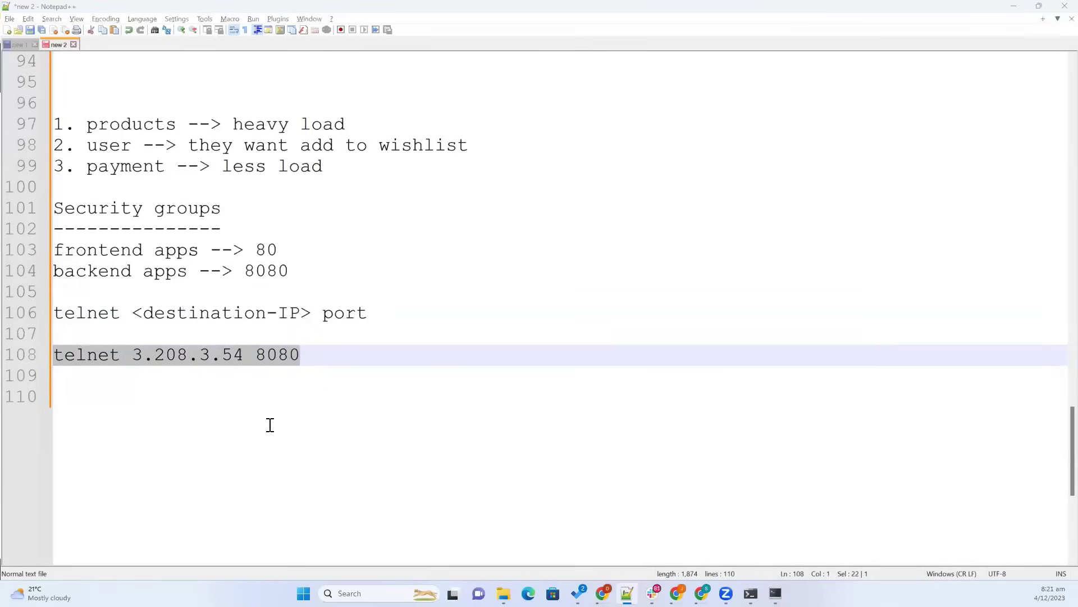
key("alt+Tab")
key("alt+Tab")
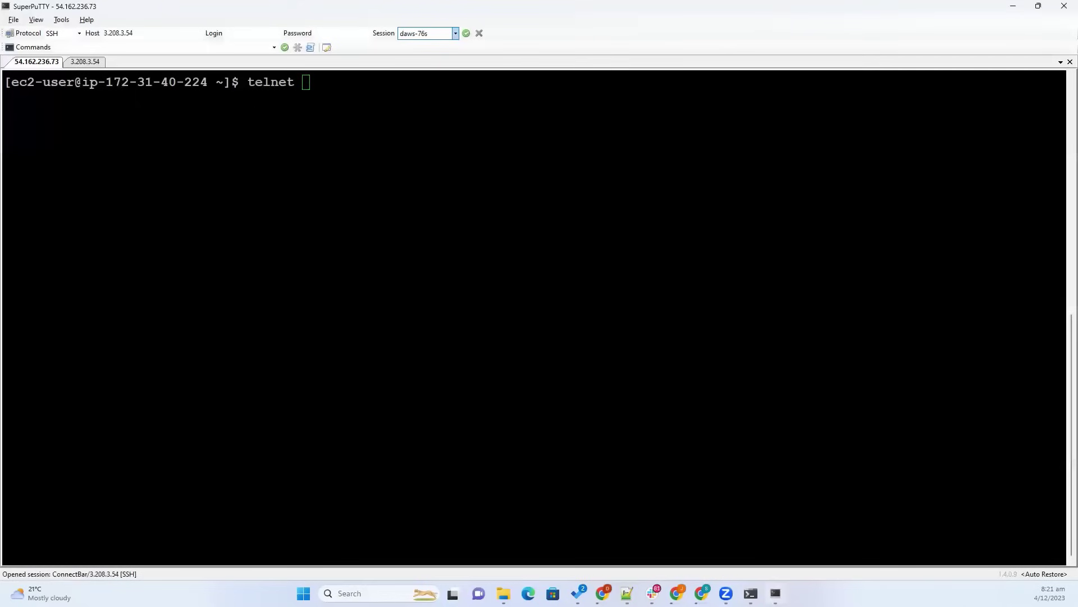
key("BackSpace")
key("BackSpace")
key("BackSpace")
key("BackSpace")
key("BackSpace")
key("BackSpace")
key("BackSpace")
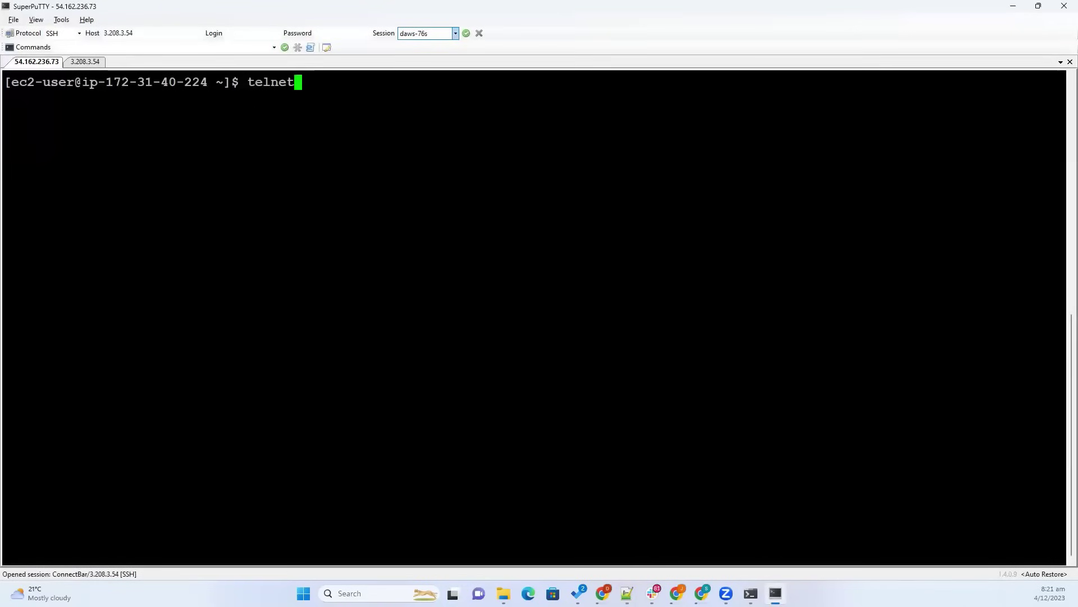
key("shift+Insert")
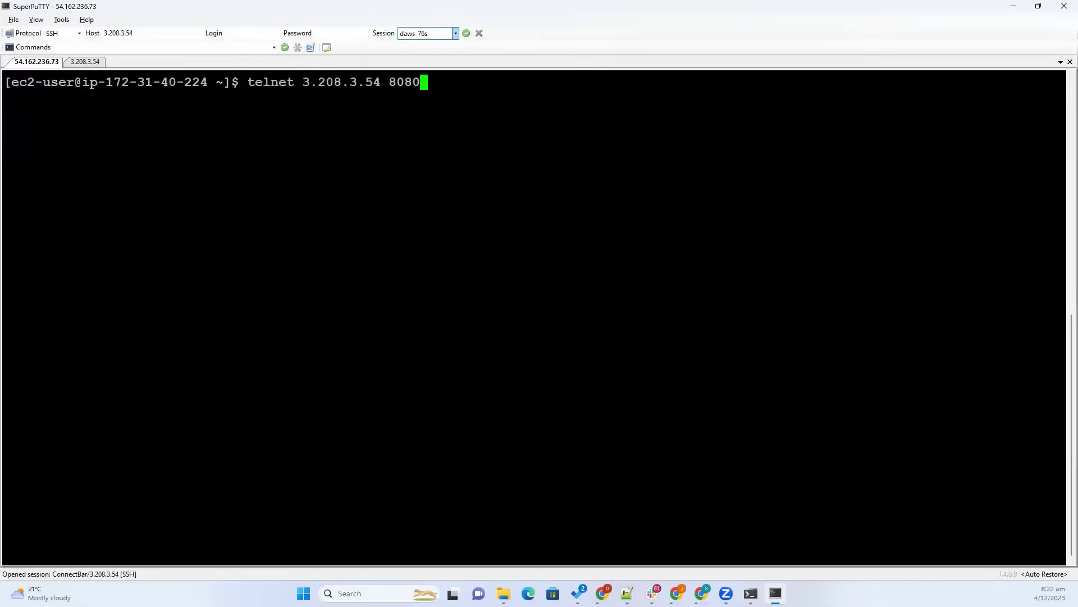
key("Return")
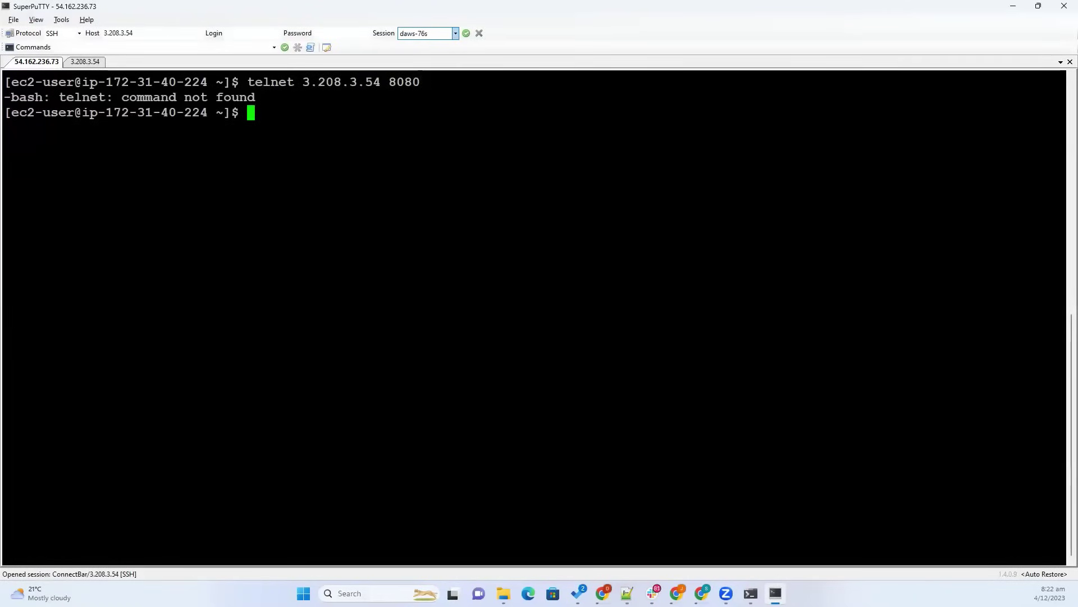
Step: Install telnet on the frontend instance with sudo yum install telnet -y and clear the terminal
type("sud")
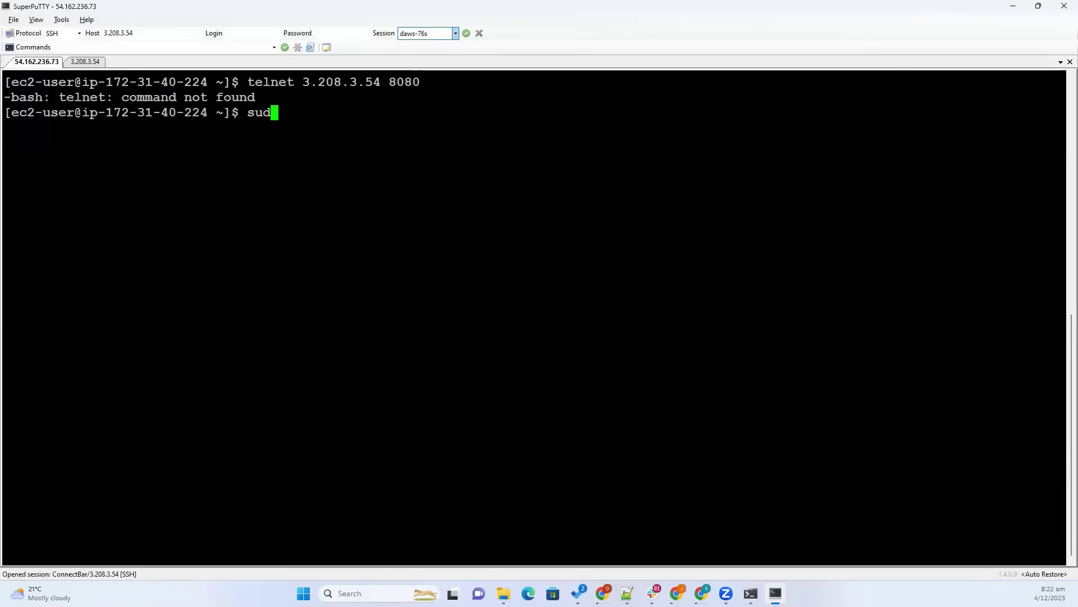
type("o yum install telnet -y")
key("Return")
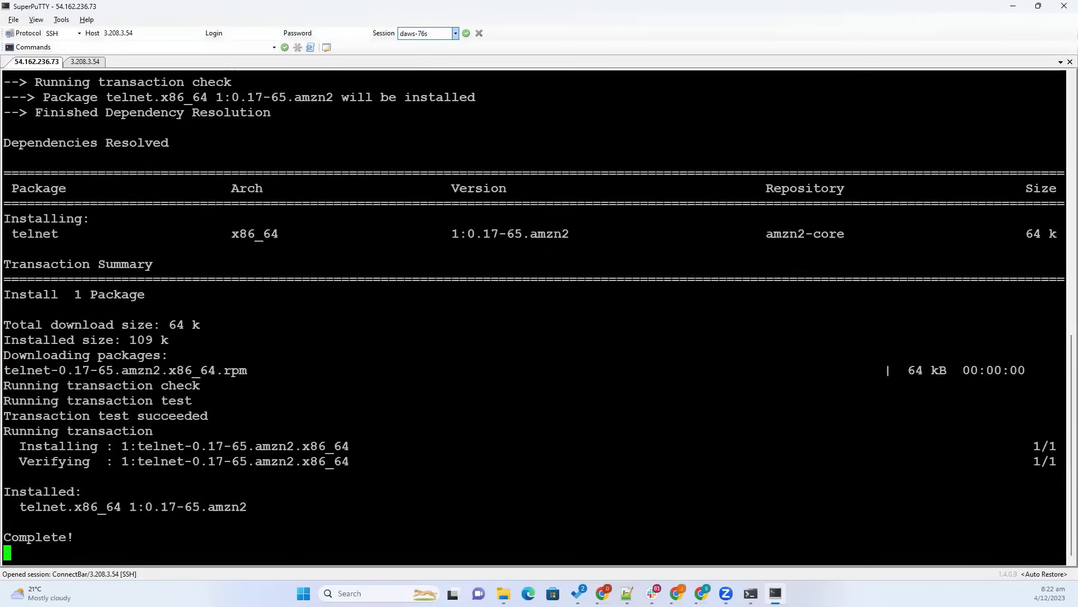
type("clear")
key("Return")
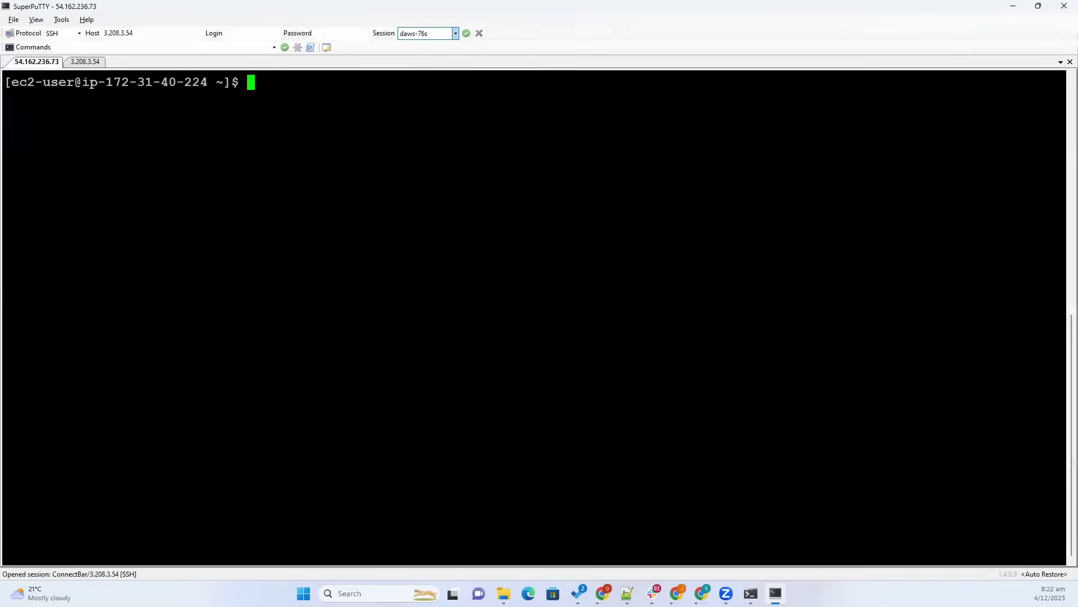
Step: Run telnet 3.208.3.54 8080 again from the frontend instance and examine the connection response and the port used
key("Up")
key("Up")
key("Up")
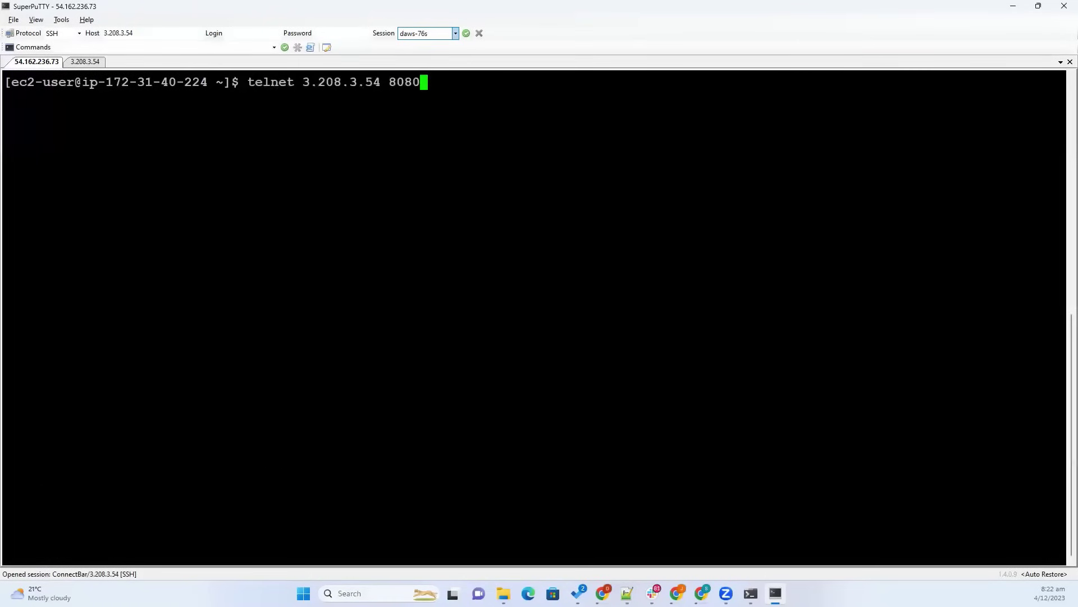
key("Return")
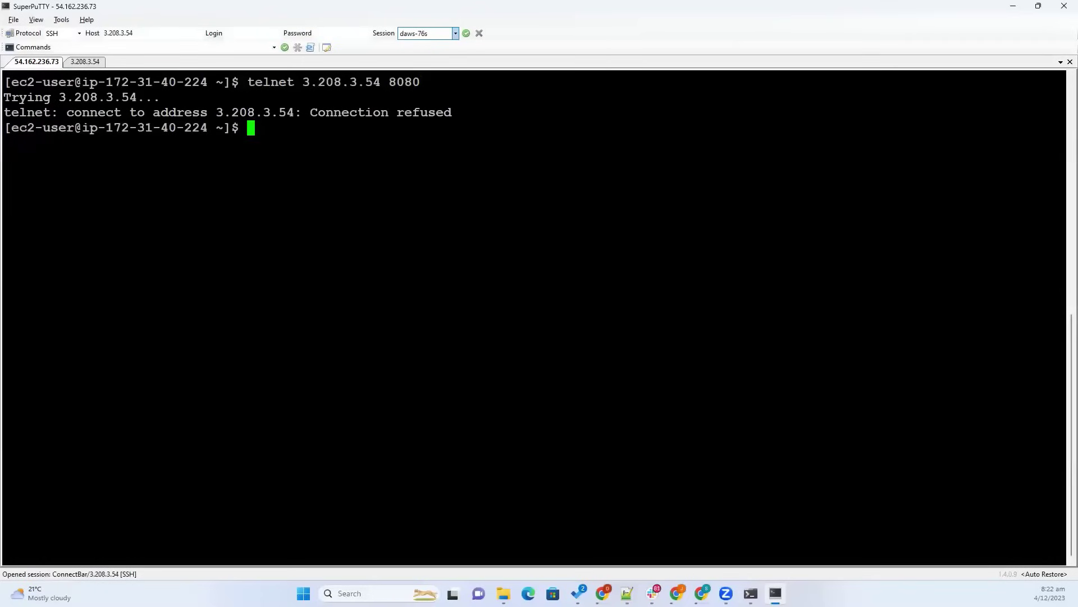
left_click_drag(52, 97, 130, 98)
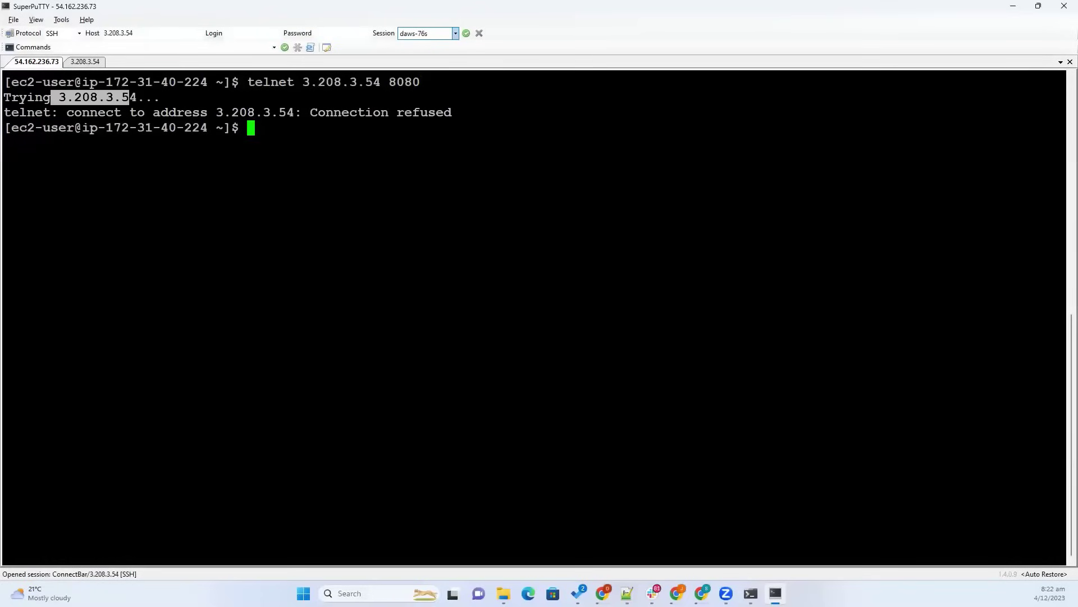
triple_click(349, 112)
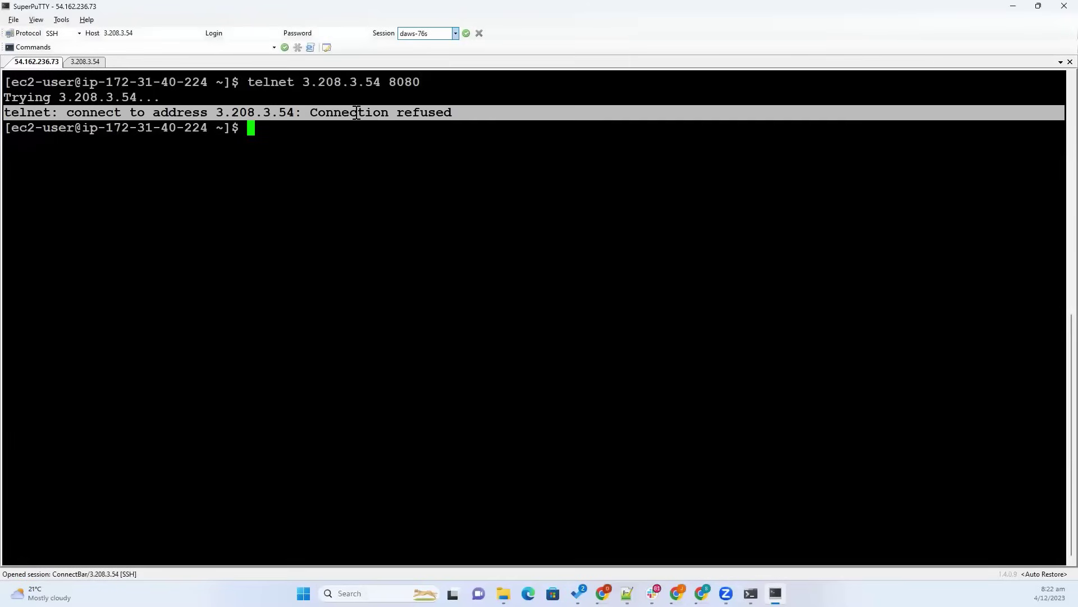
triple_click(200, 114)
double_click(434, 112)
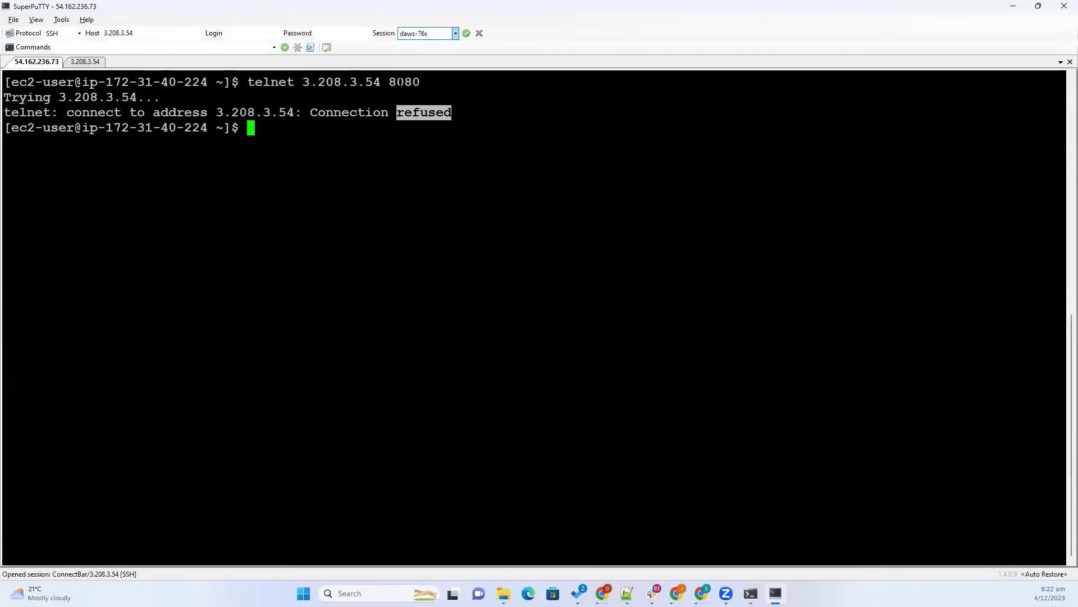
double_click(404, 82)
Step: In the user instance's session, run netstat -lntp and examine the listening ports
left_click(90, 61)
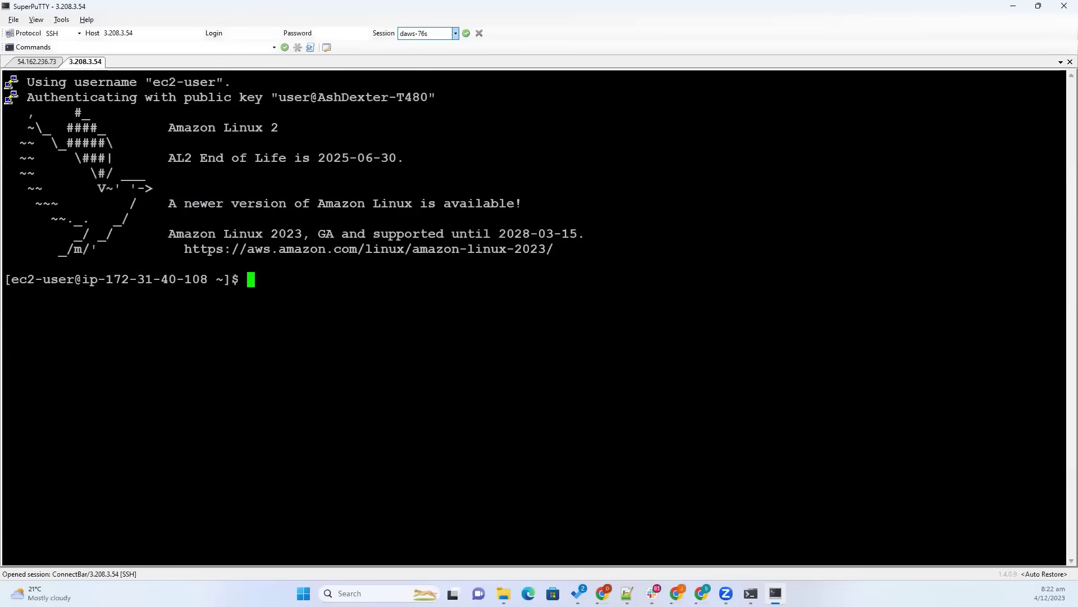
type("netstat -lntp")
key("Return")
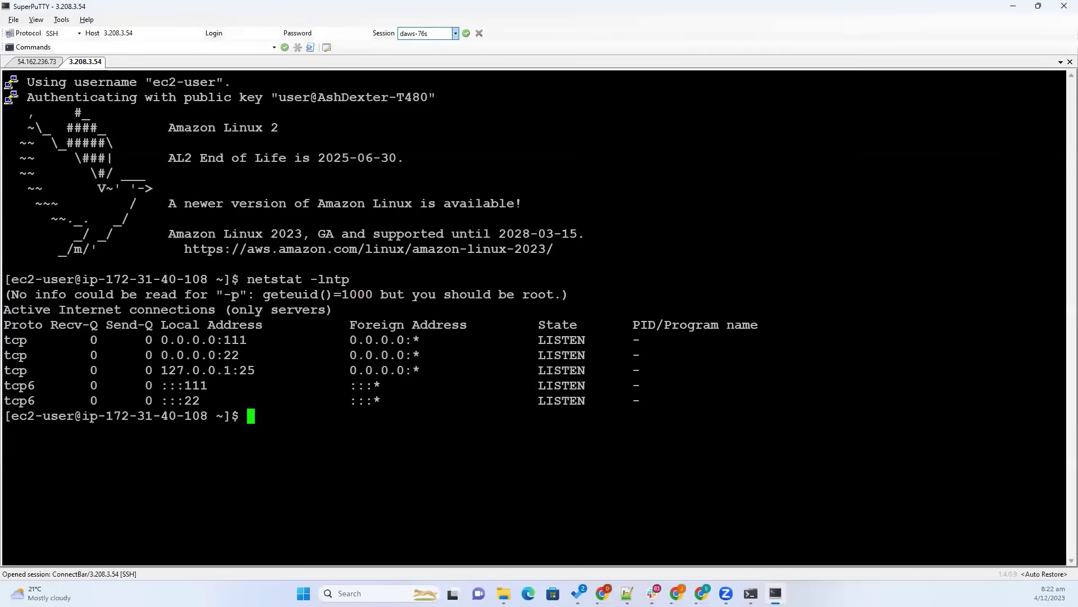
left_click_drag(1055, 403, 10, 335)
Step: In the Notepad++ notes, change the backend apps line to port 80 and append "--> imagine"
left_click(626, 593)
left_click(279, 313)
left_click_drag(270, 269, 299, 264)
key("BackSpace")
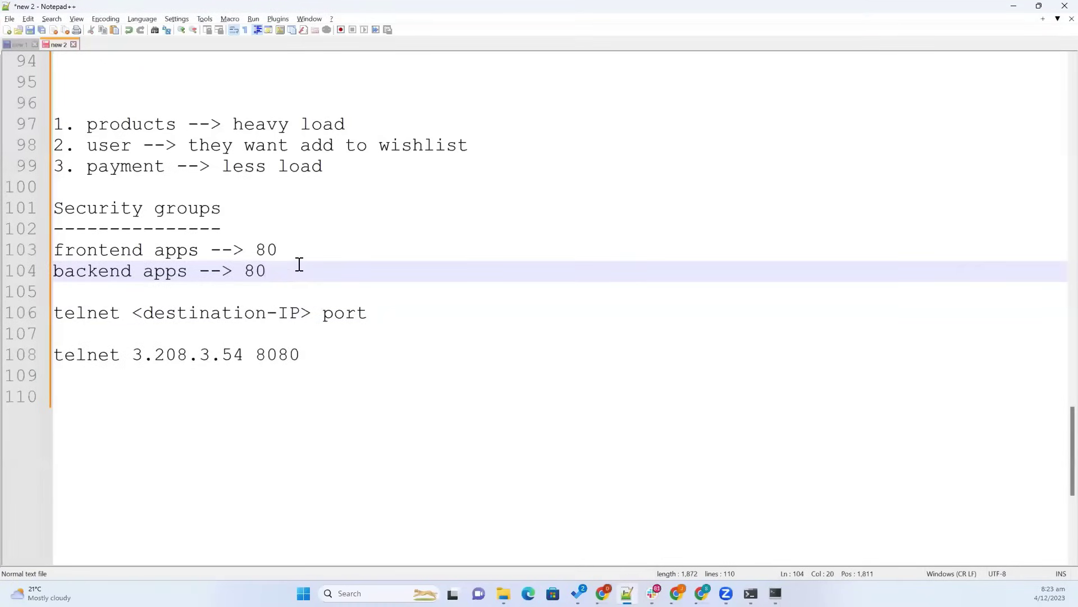
type("--> imago")
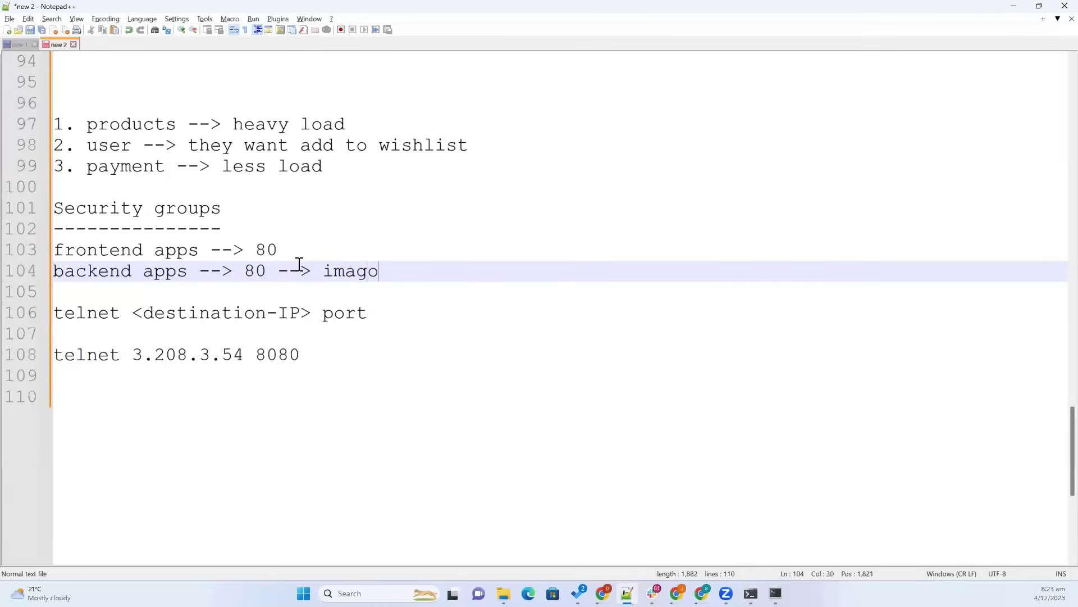
key("BackSpace")
type("o")
key("BackSpace")
type("ine")
Step: On the user instance, install nginx with sudo amazon-linux-extras install nginx1 -y and start it with sudo systemctl start nginx
key("alt+Tab")
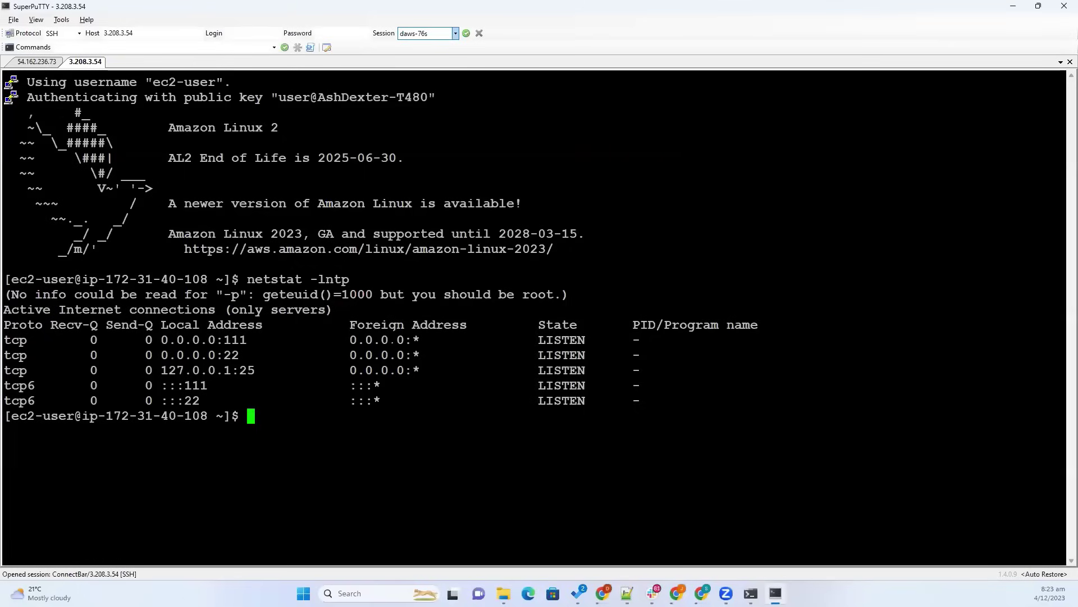
type("sudo amazon-l")
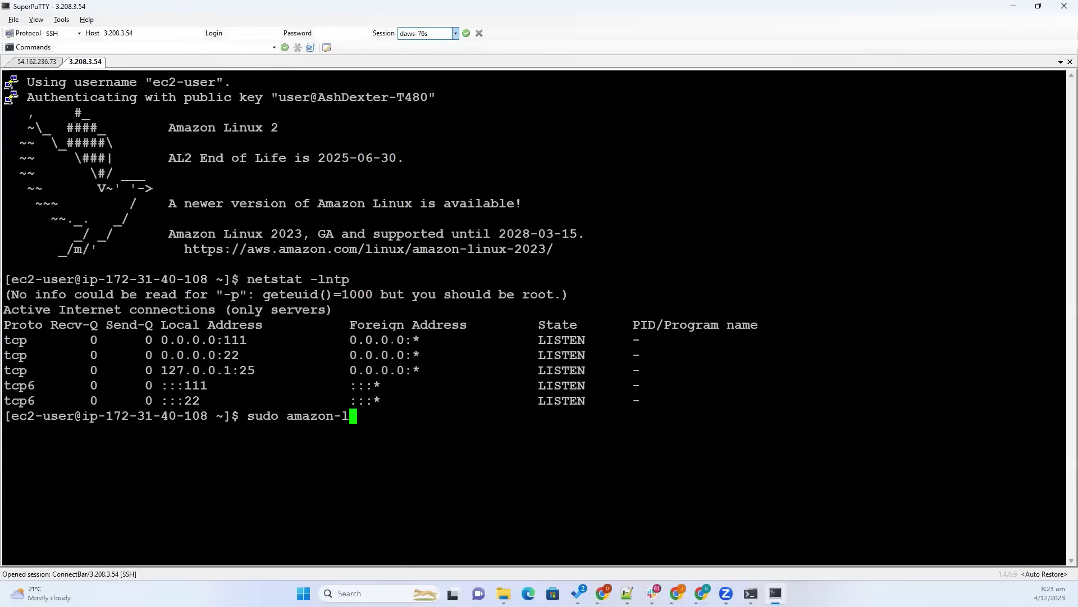
type("inux-extra")
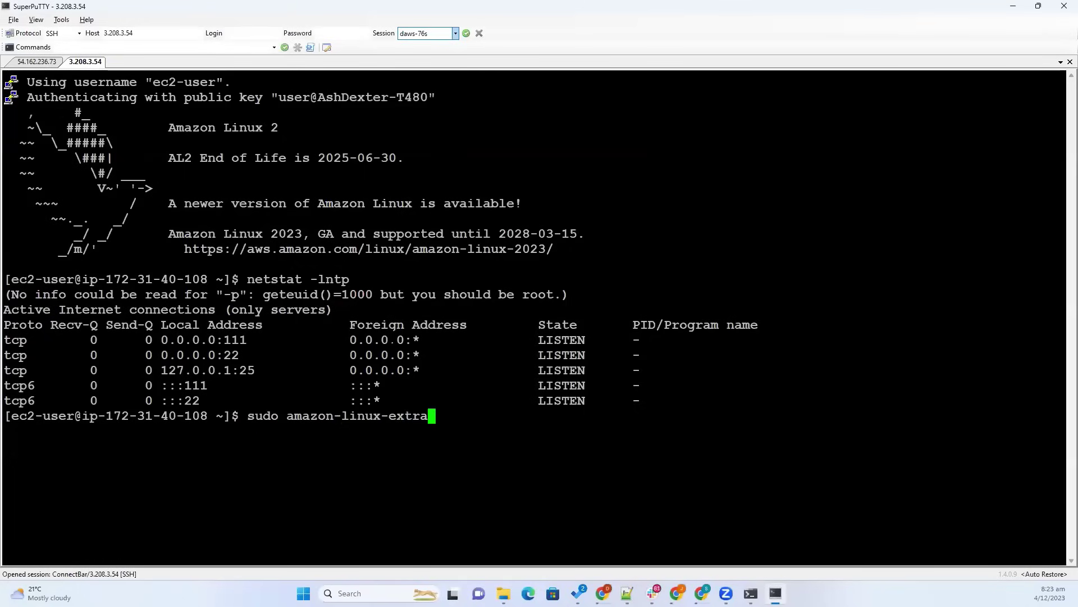
type("s install nginx 1")
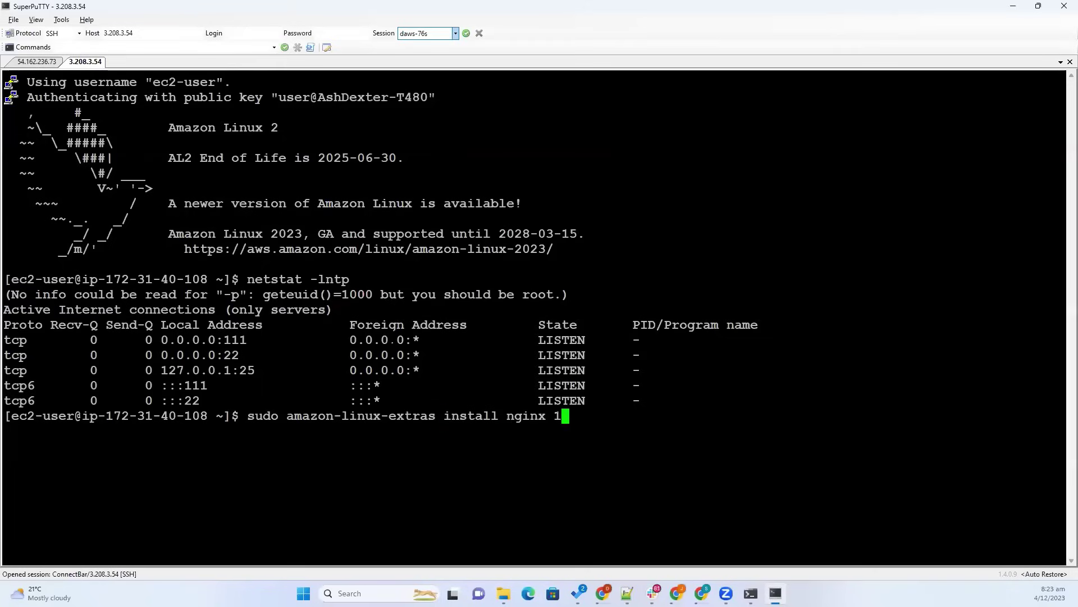
key("BackSpace")
key("BackSpace")
key("BackSpace")
key("BackSpace")
type("x1 -y")
key("Return")
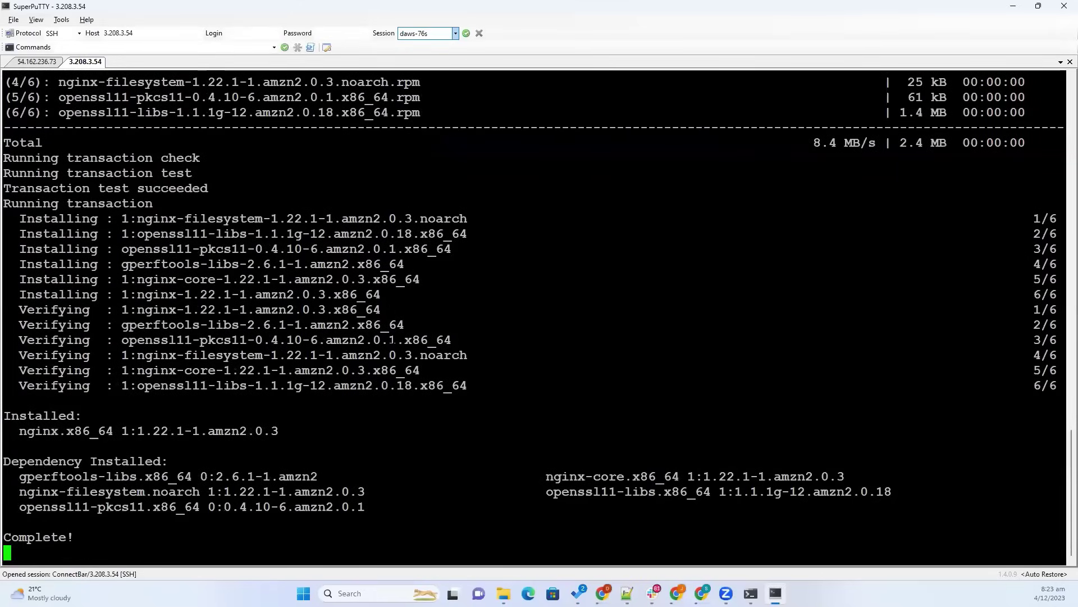
type("sudo systemctl start nginx")
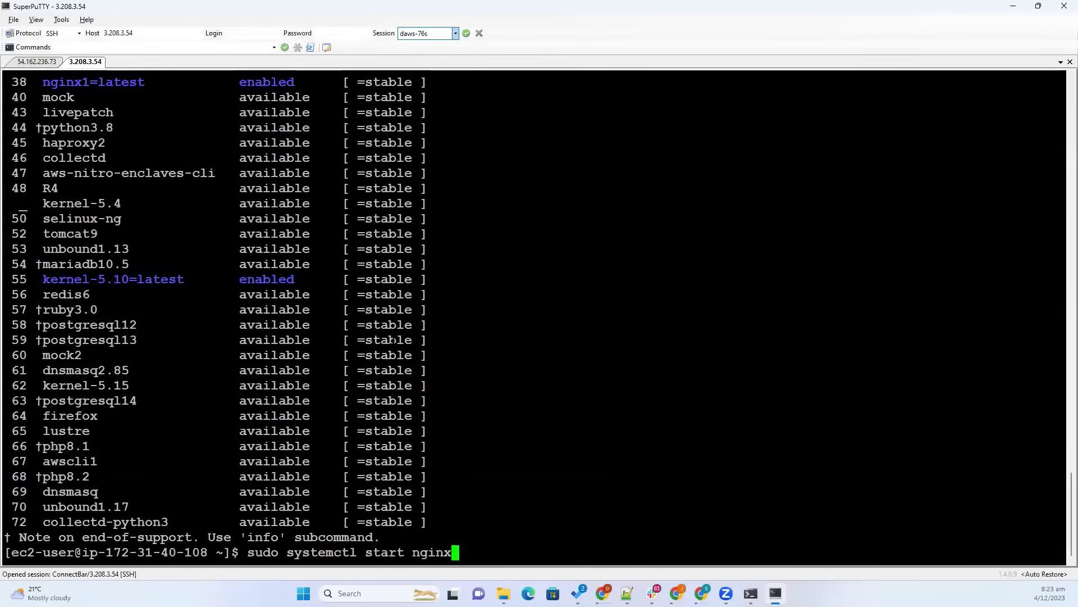
key("Return")
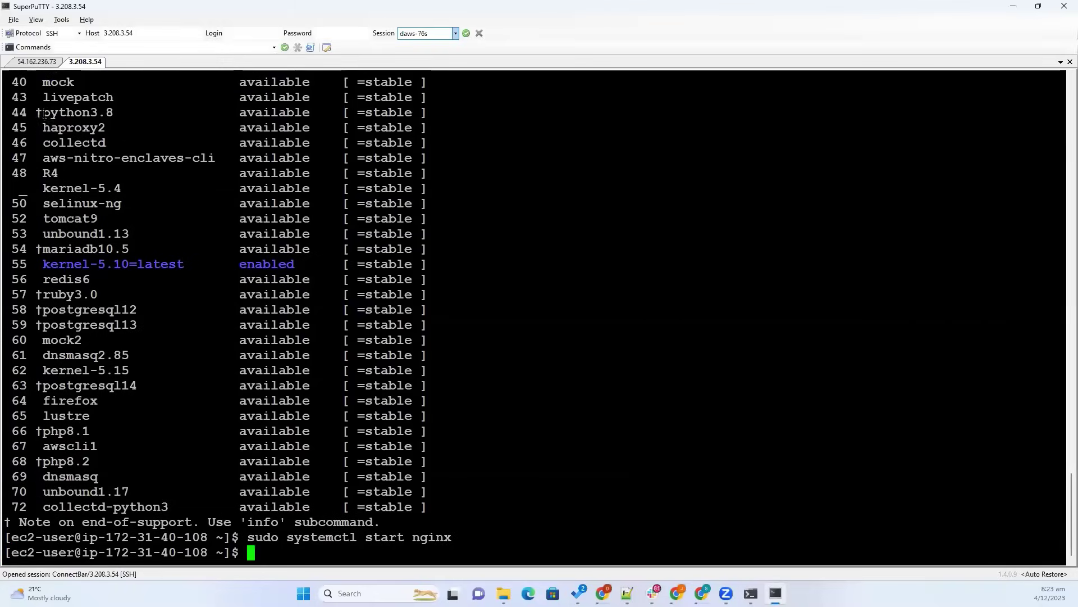
Step: Run telnet 3.208.3.54 80 from the frontend instance's session and examine the port being tested
left_click(47, 64)
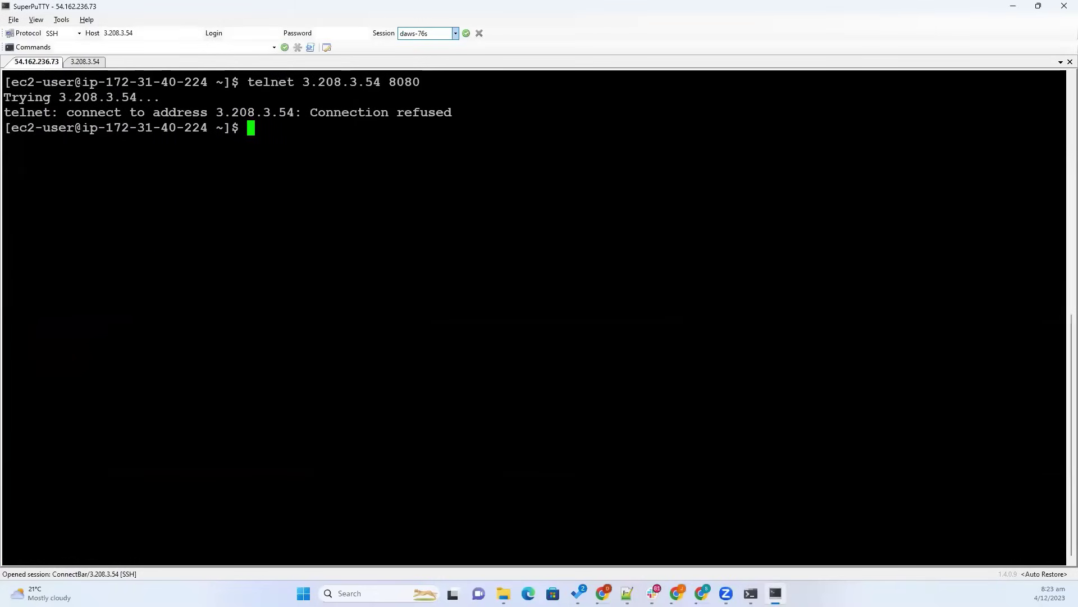
key("Up")
key("BackSpace")
key("BackSpace")
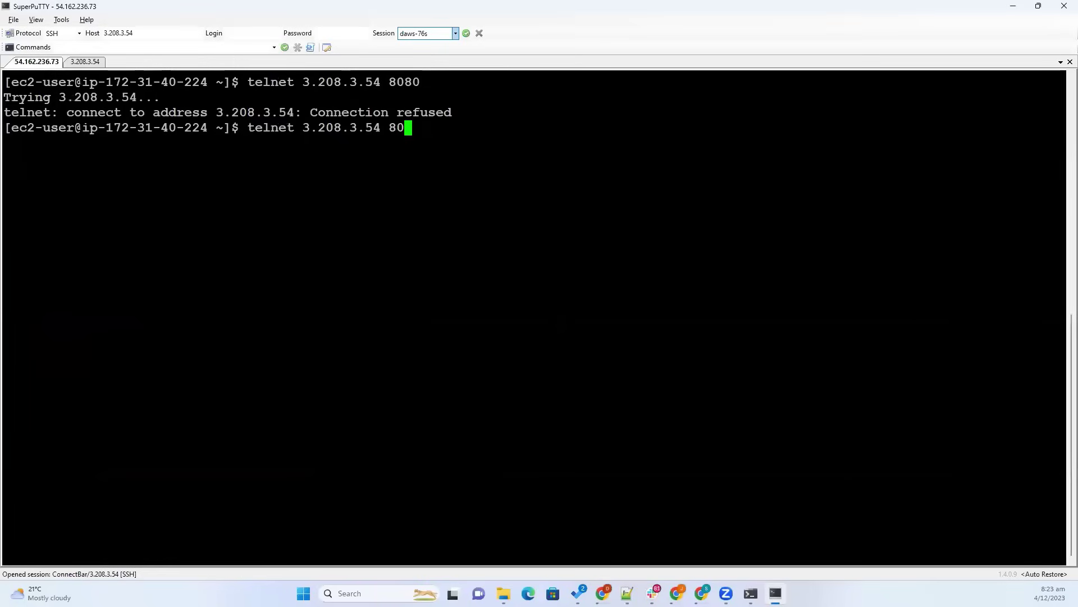
key("Return")
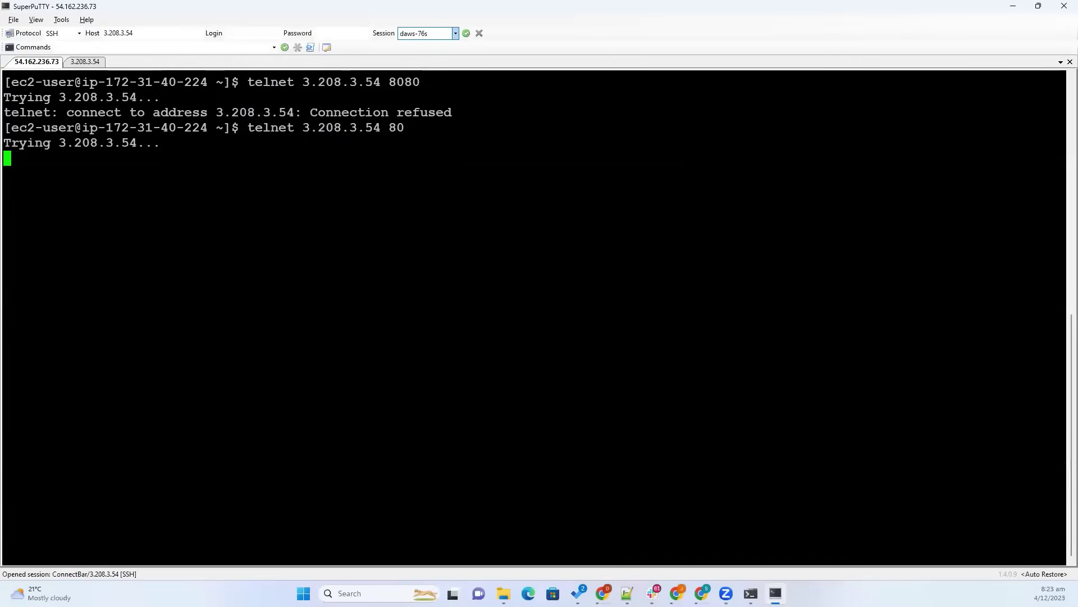
left_click_drag(382, 127, 397, 128)
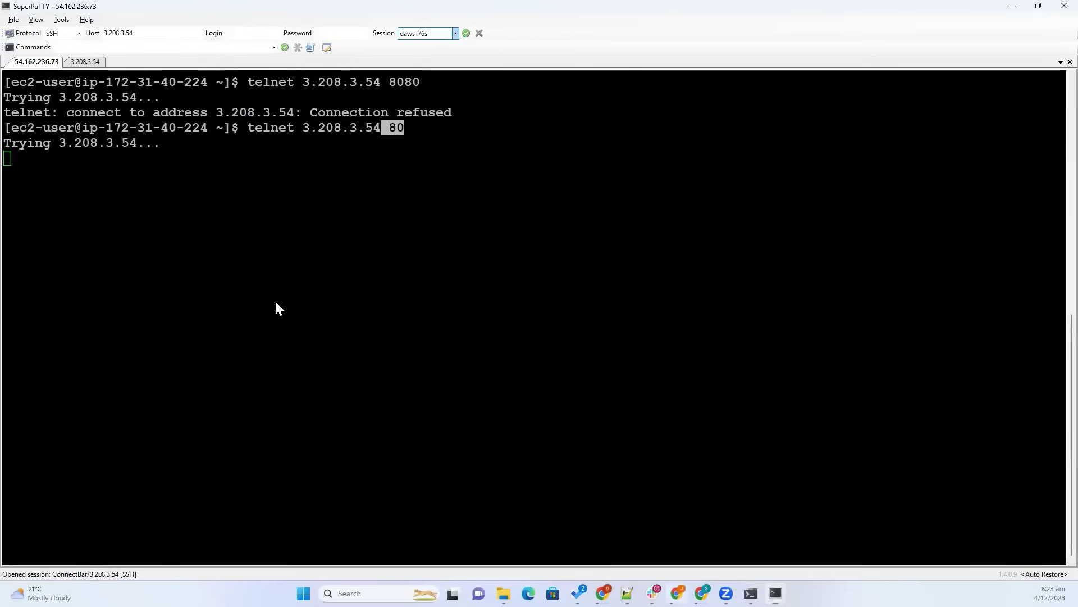
Step: Switch to the EC2 console, review the user instance's inbound rules and open its user security group
key("alt+Tab")
left_click(262, 316)
scroll(374, 426, "down", 2)
scroll(715, 481, "down", 1)
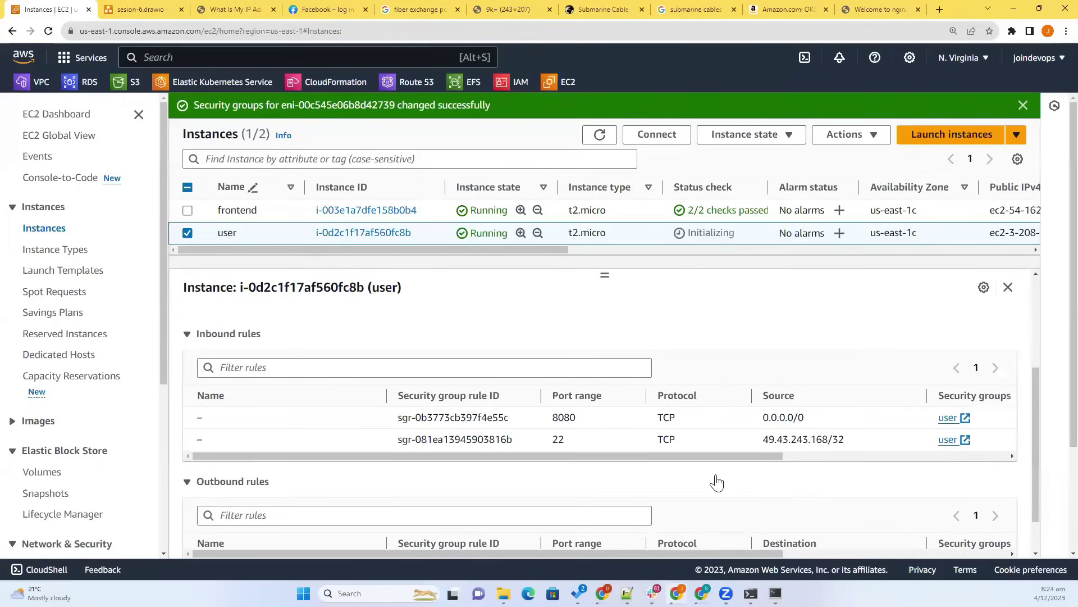
scroll(901, 430, "up", 2)
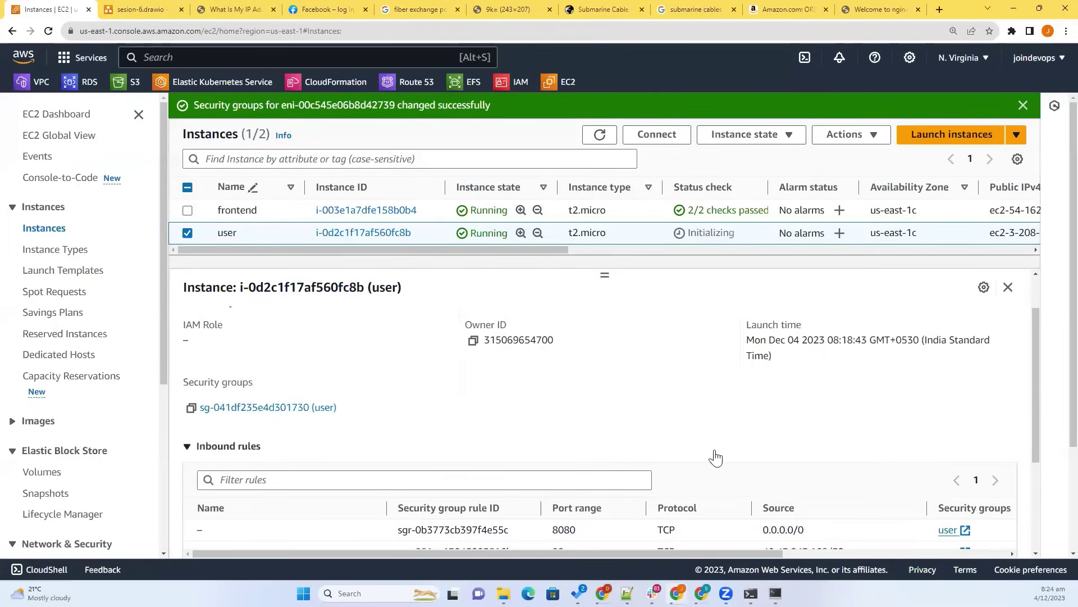
scroll(287, 495, "up", 1)
left_click(310, 464)
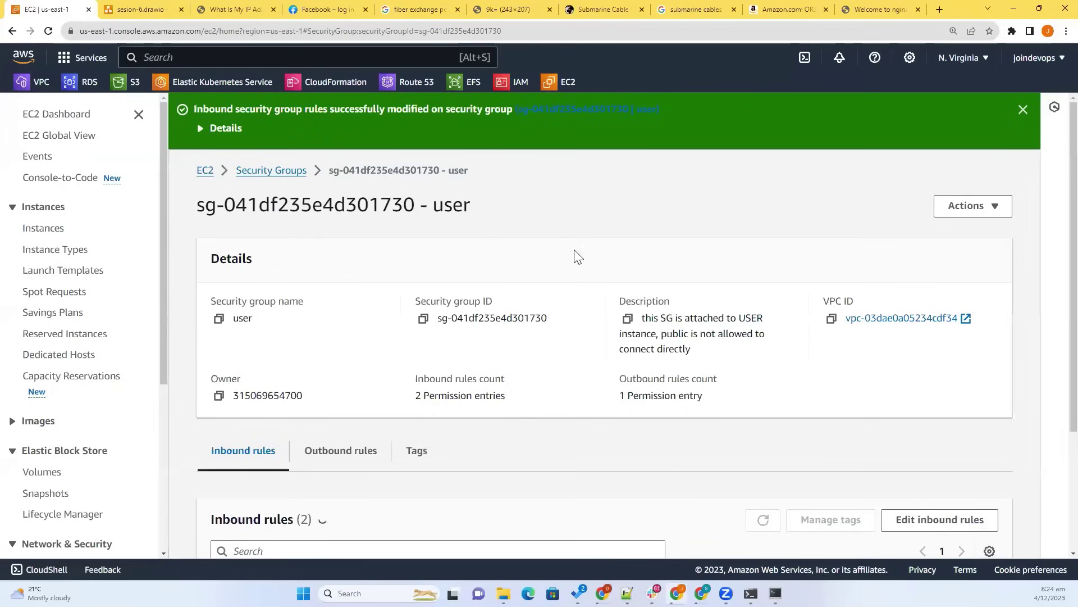
Step: Change the user security group's custom TCP 8080 inbound rule to port 80 and save the rules
scroll(900, 409, "down", 4)
left_click(906, 387)
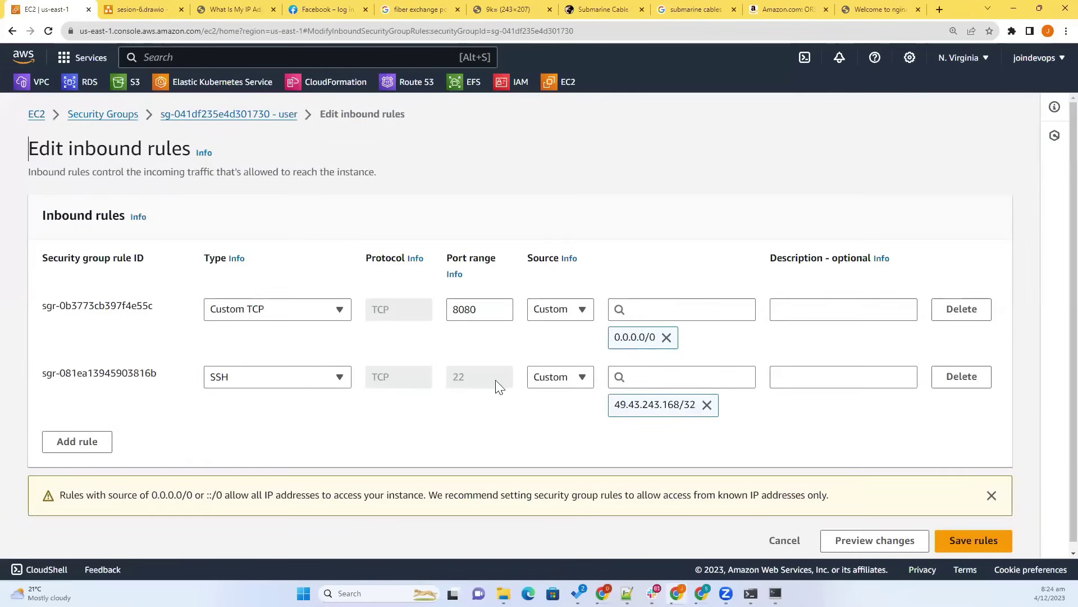
left_click(477, 313)
left_click(966, 540)
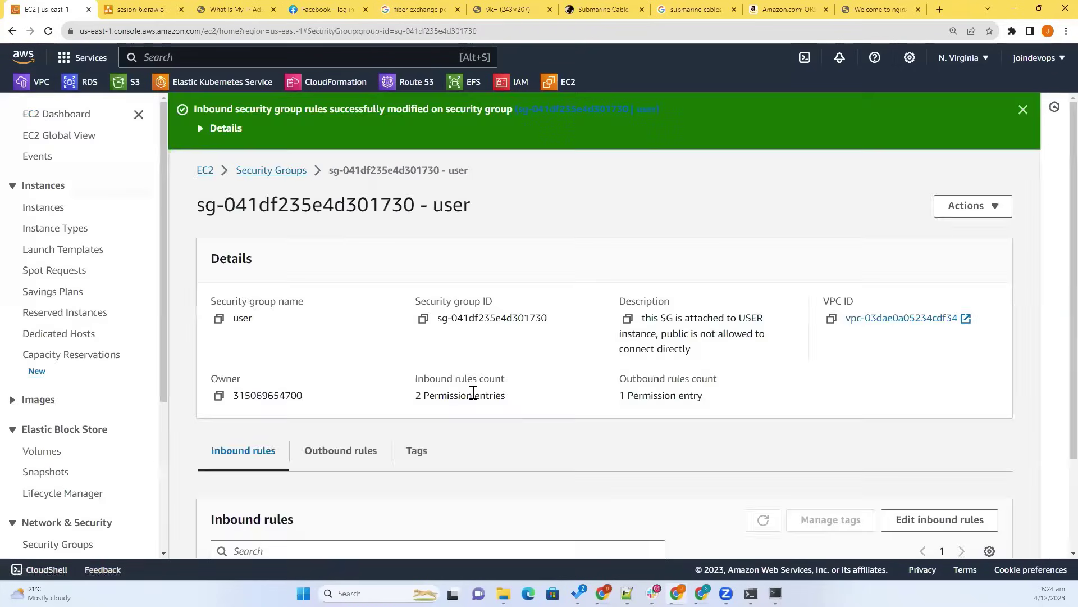
Step: Cancel the pending attempt in the frontend session, rerun telnet 3.208.3.54 80, examine the response and close the connection
key("alt+Tab")
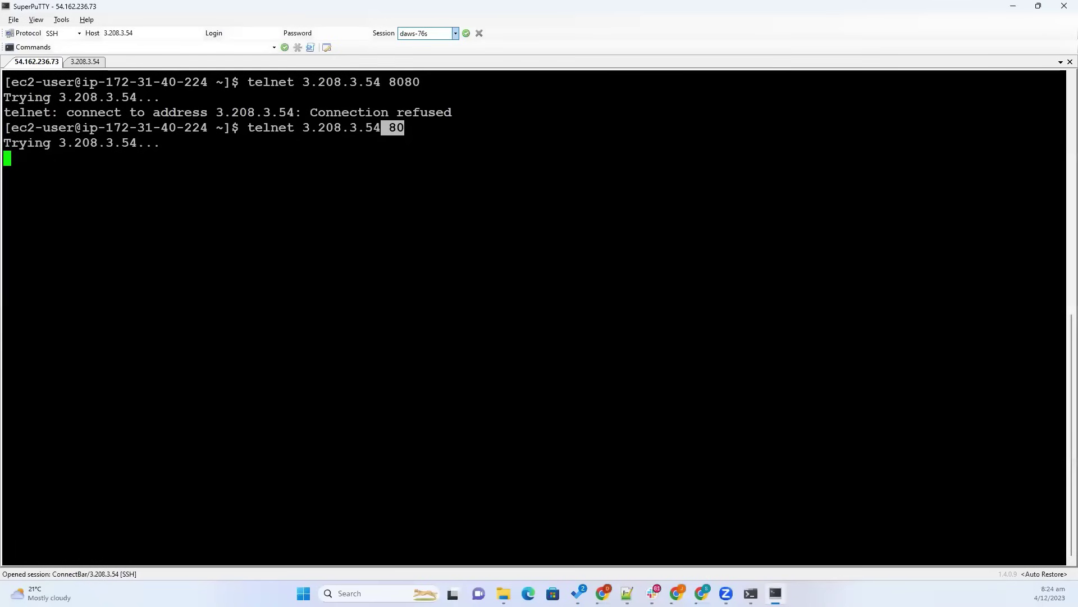
key("ctrl+c")
key("Up")
key("Return")
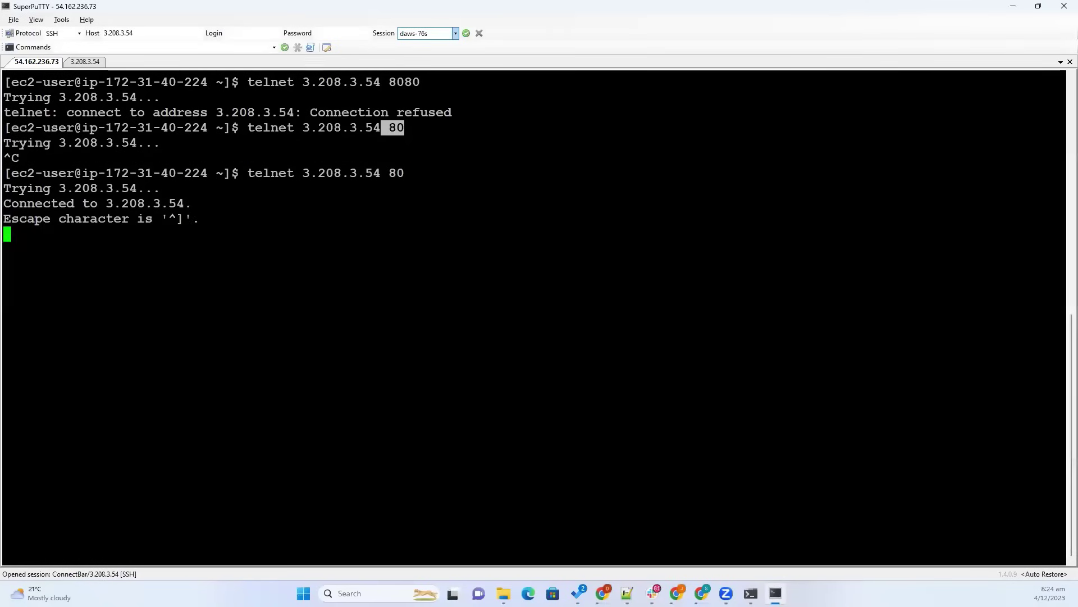
triple_click(70, 203)
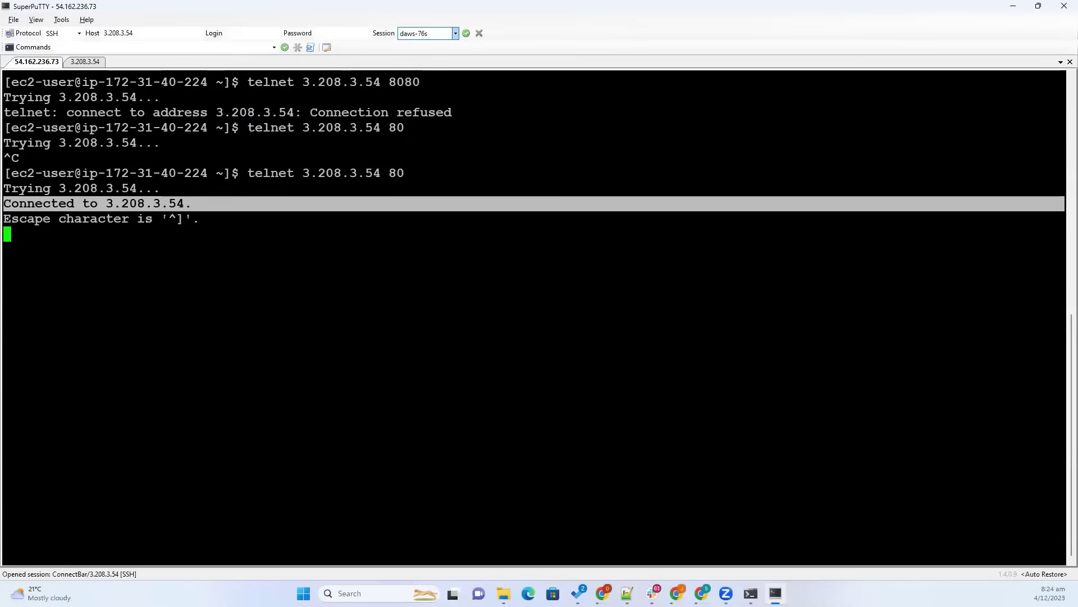
key("Escape")
key("ctrl+c")
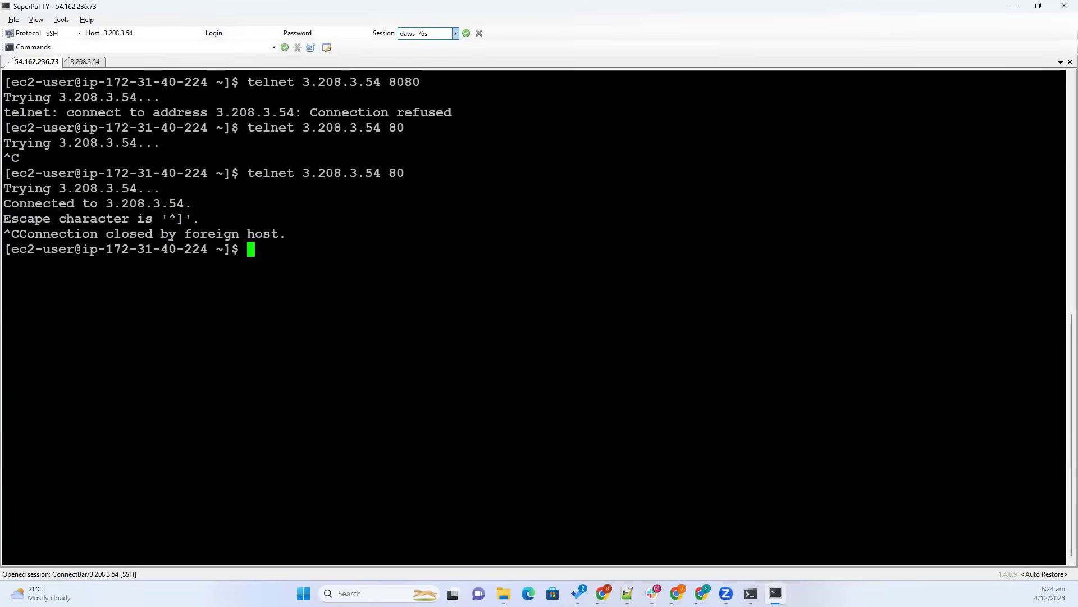
left_click_drag(382, 173, 397, 173)
key("Escape")
Step: In the sesion-6.drawio diagram, change the port label below the User box to 80
left_click(677, 593)
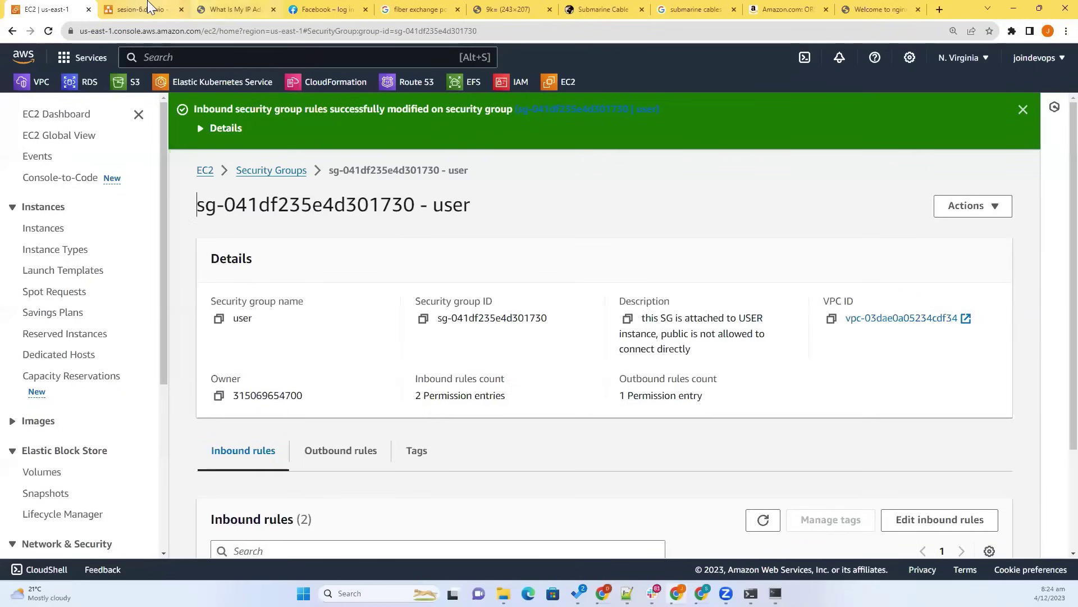
key("ctrl+Tab")
left_click(441, 250)
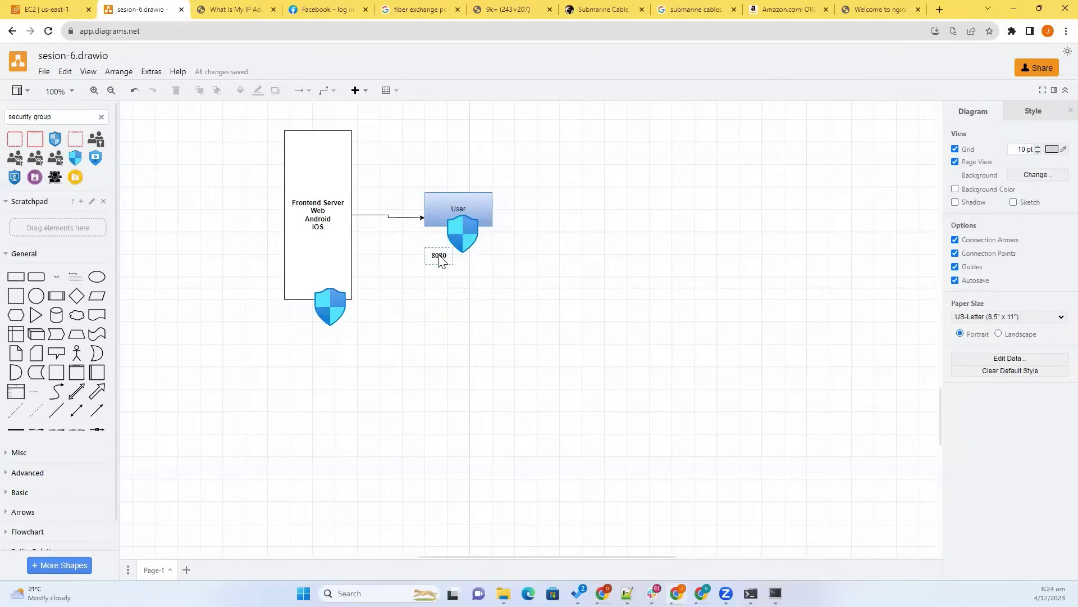
double_click(439, 256)
left_click(477, 314)
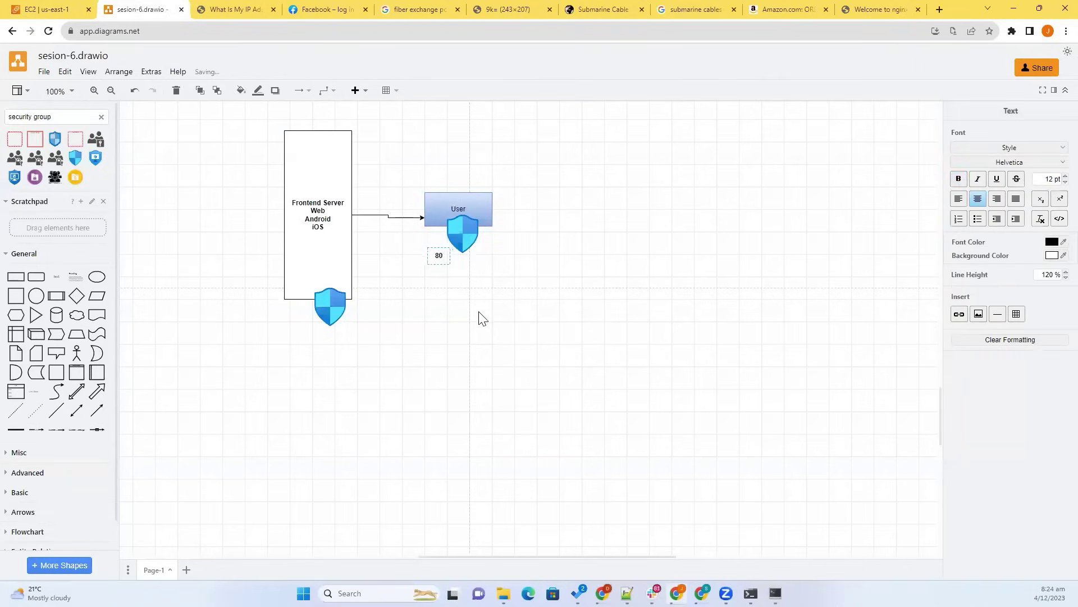
Step: Open the user security group's inbound rules for editing and compare them with the frontend-to-user connection in the diagram
left_click(48, 9)
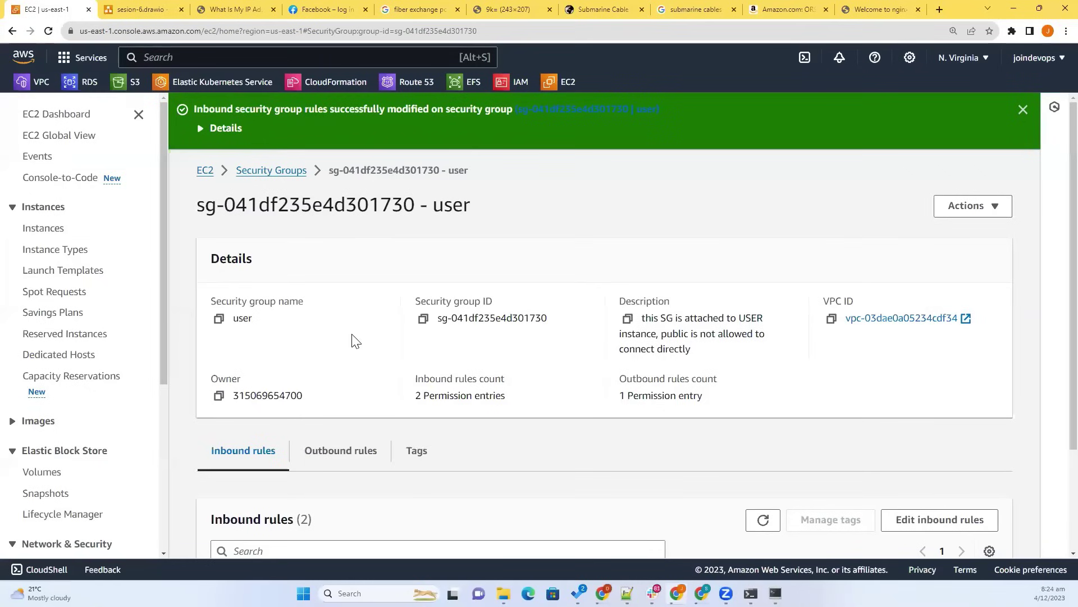
scroll(352, 336, "down", 2)
left_click_drag(749, 531, 1000, 528)
left_click(919, 385)
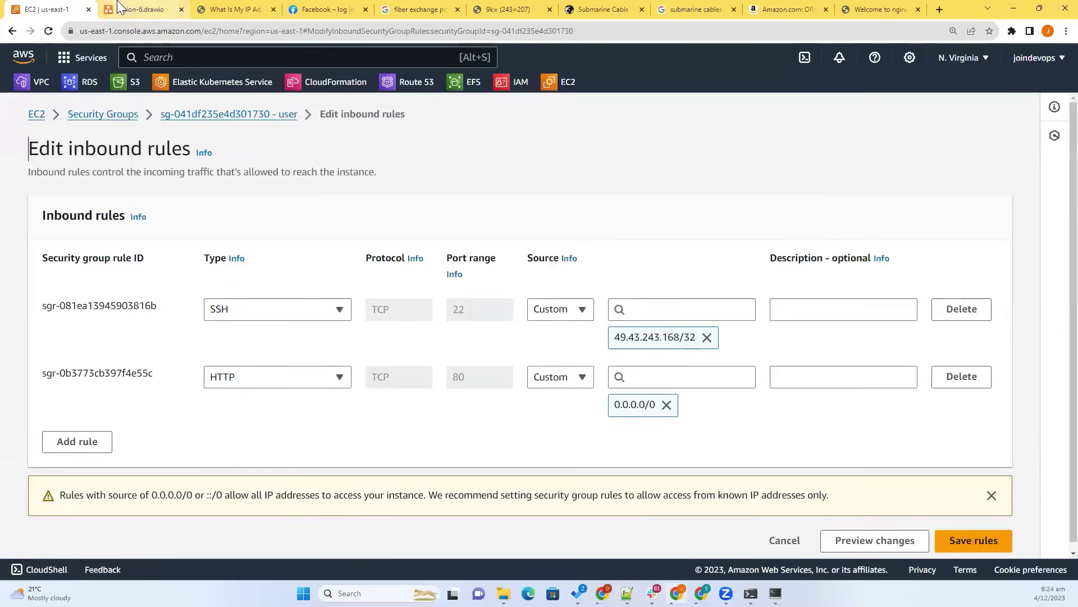
left_click(146, 9)
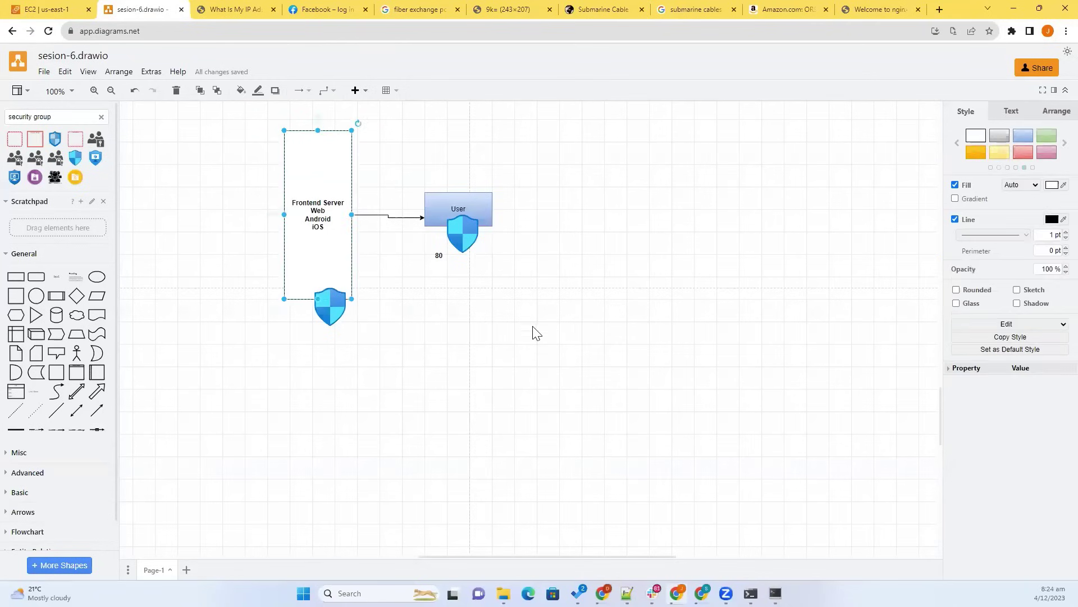
key("ctrl+1")
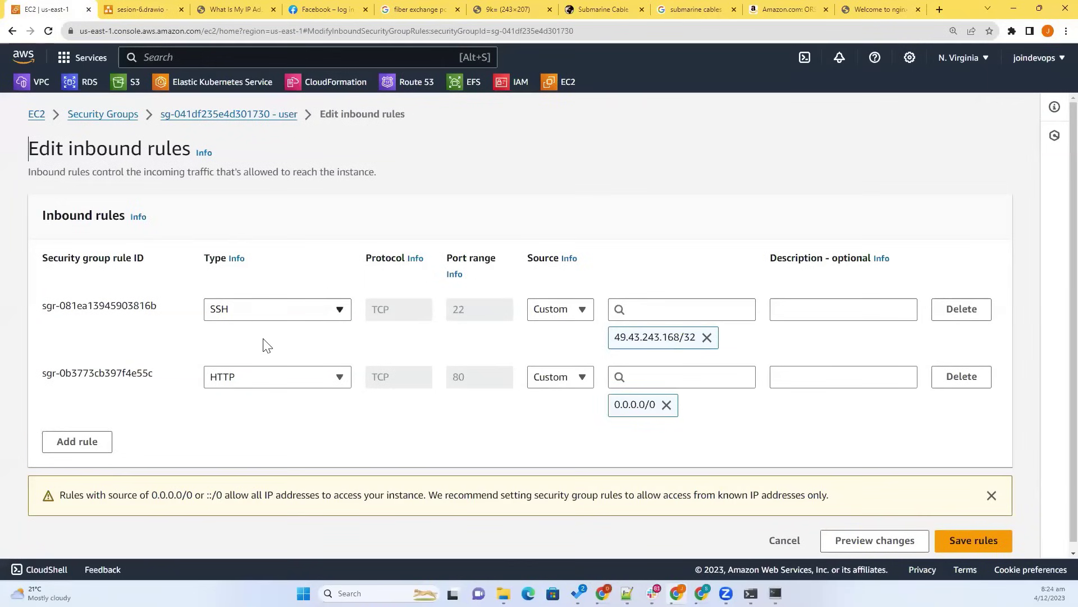
Step: Try to replace the HTTP rule's 0.0.0.0/0 source with the frontend security group, and cancel the rule edit
left_click(665, 405)
left_click(584, 384)
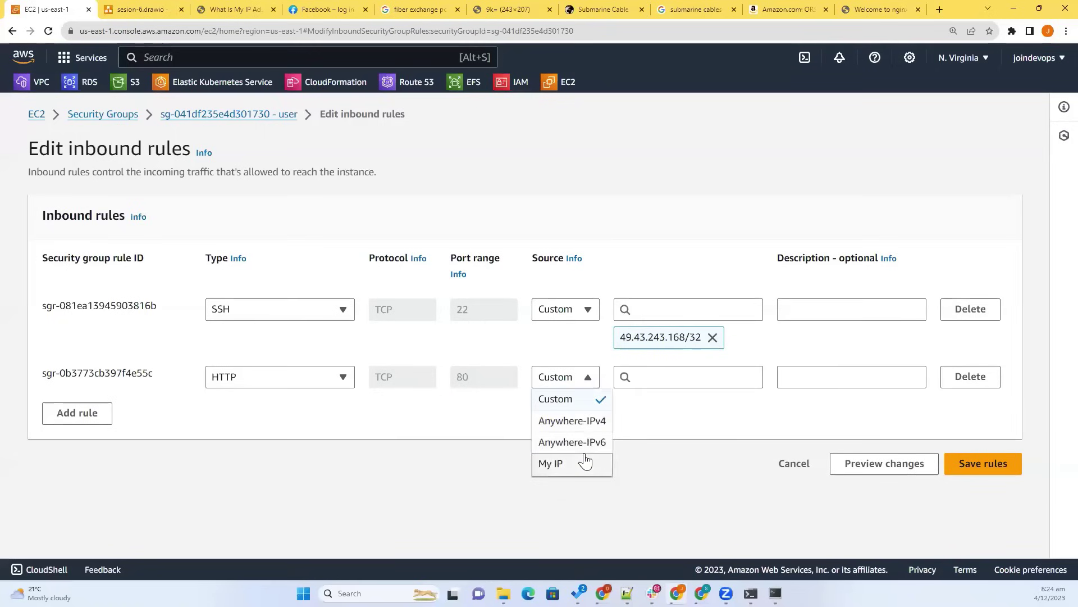
left_click(657, 388)
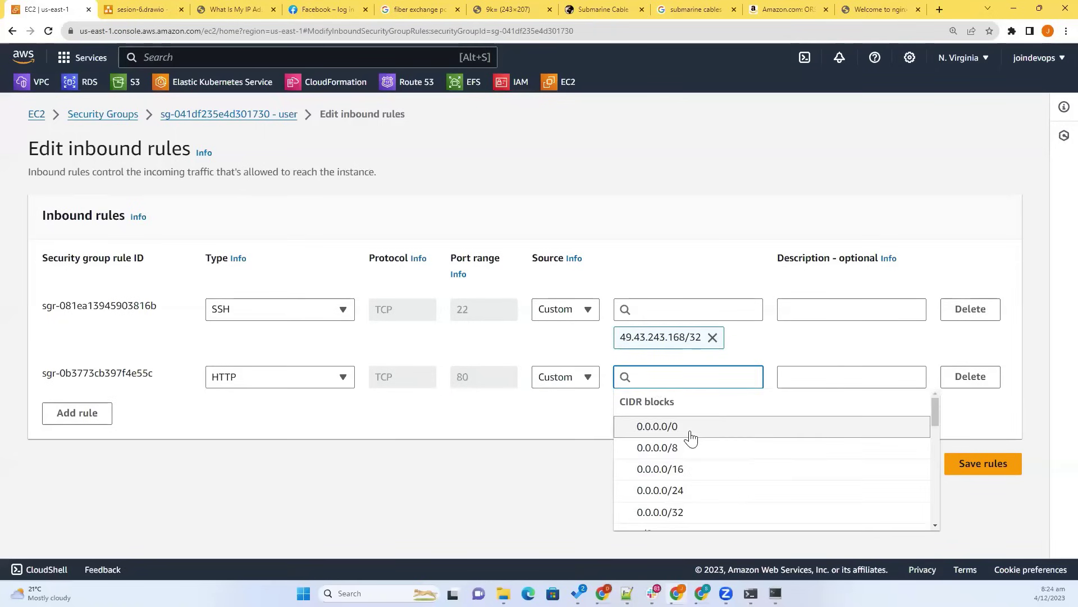
scroll(693, 438, "down", 5)
scroll(694, 447, "up", 1)
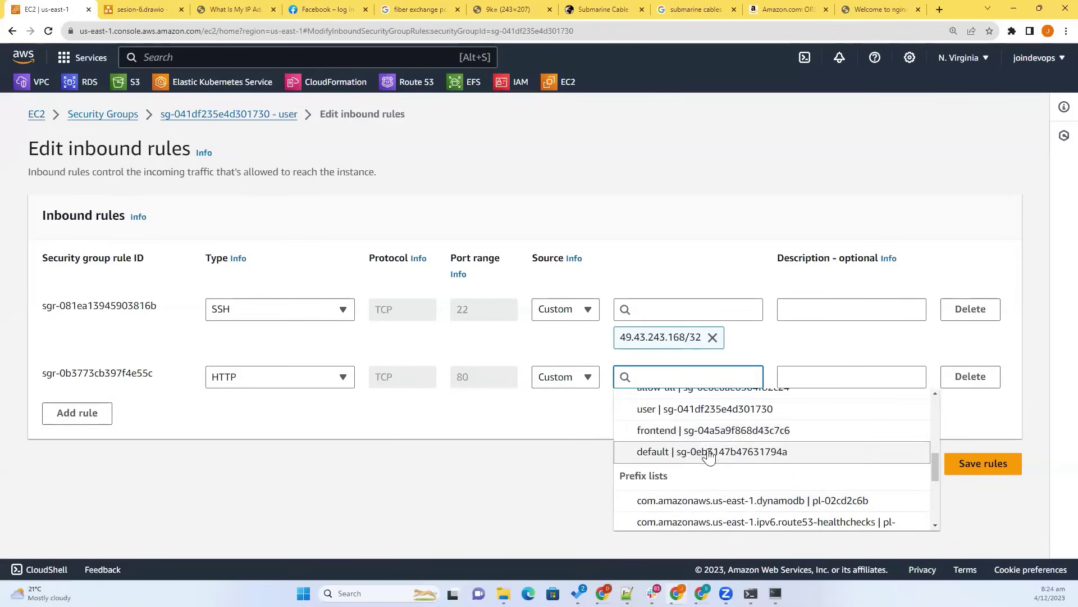
left_click(696, 430)
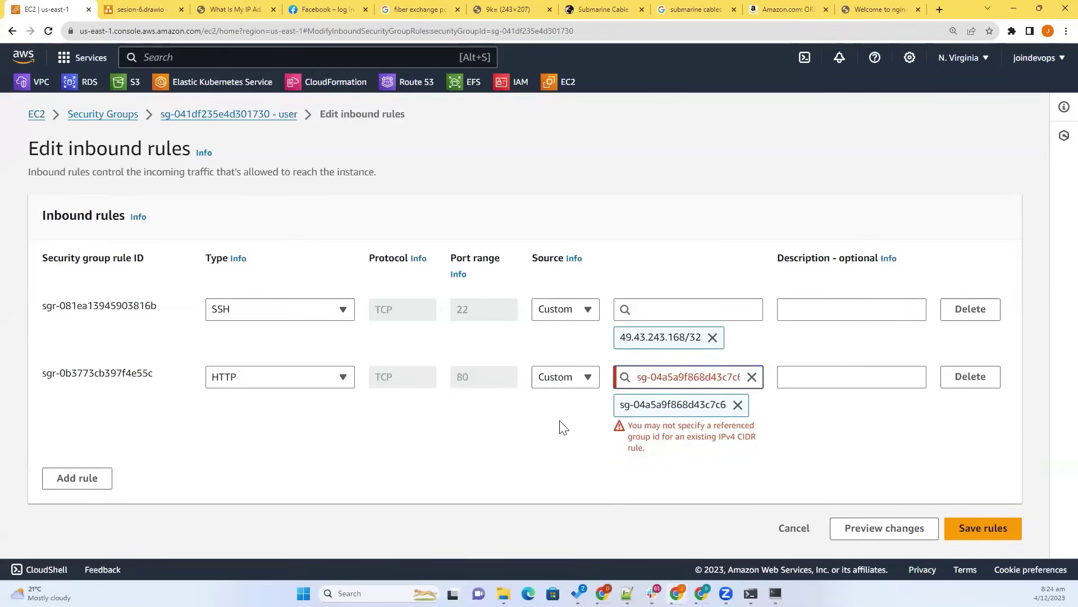
left_click(548, 447)
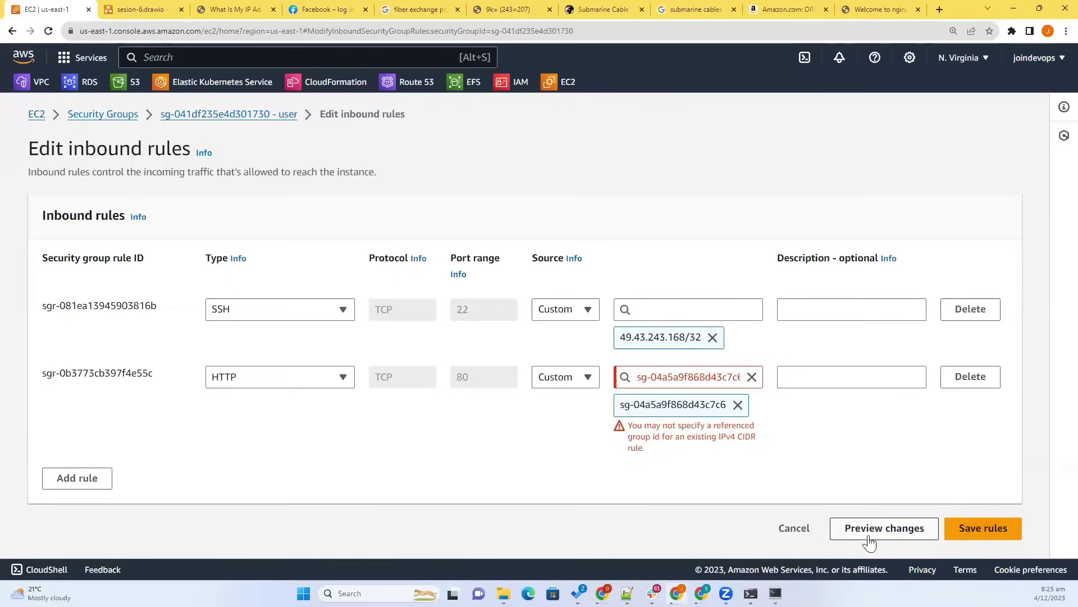
left_click(794, 528)
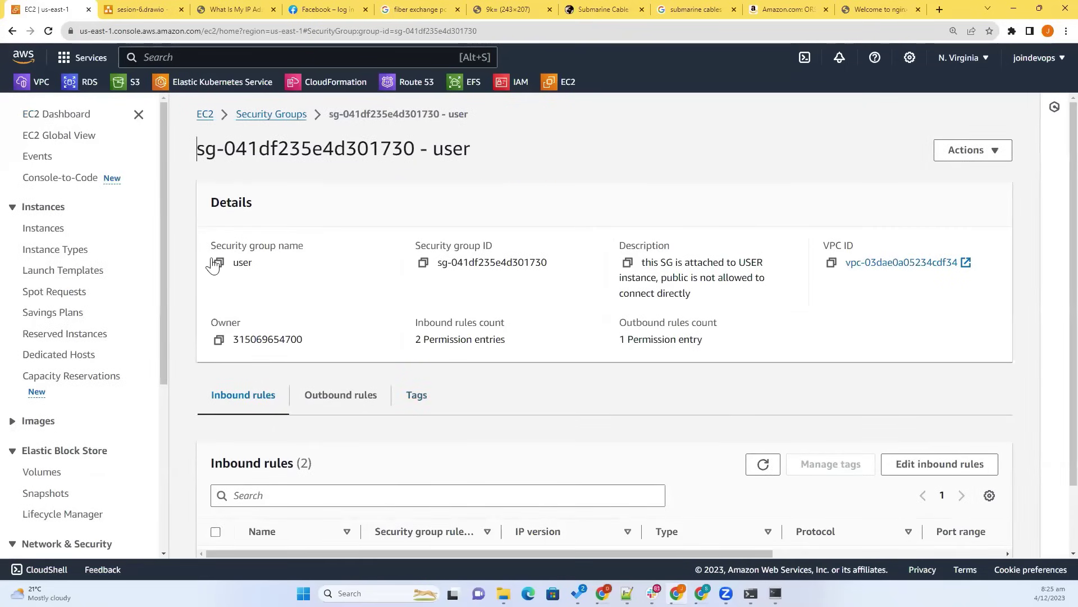
Step: Try to delete the HTTP rule while editing the user security group's inbound rules
left_click(941, 468)
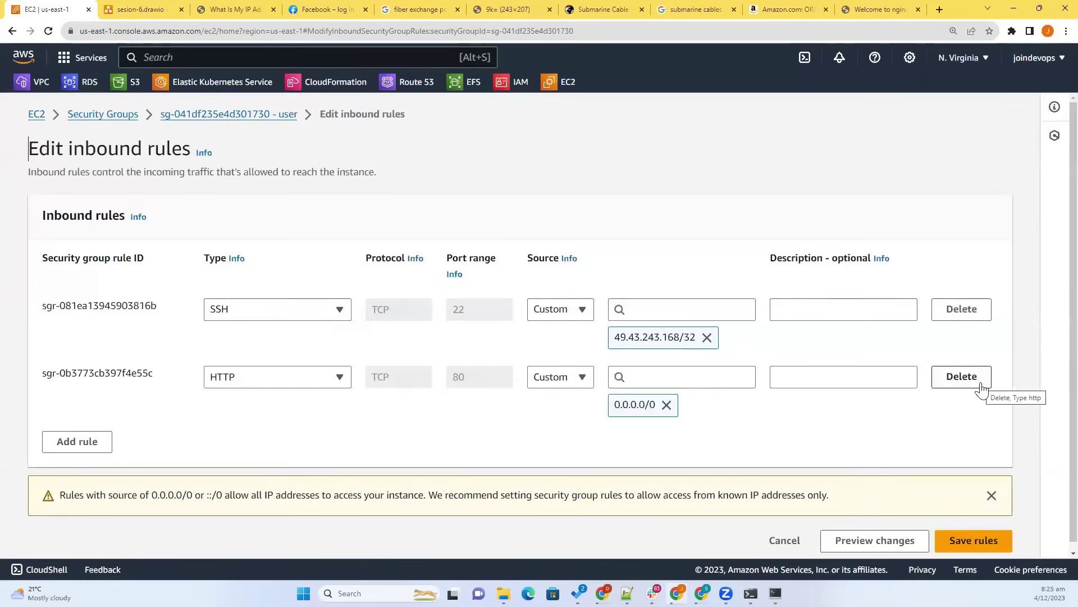
left_click(978, 383)
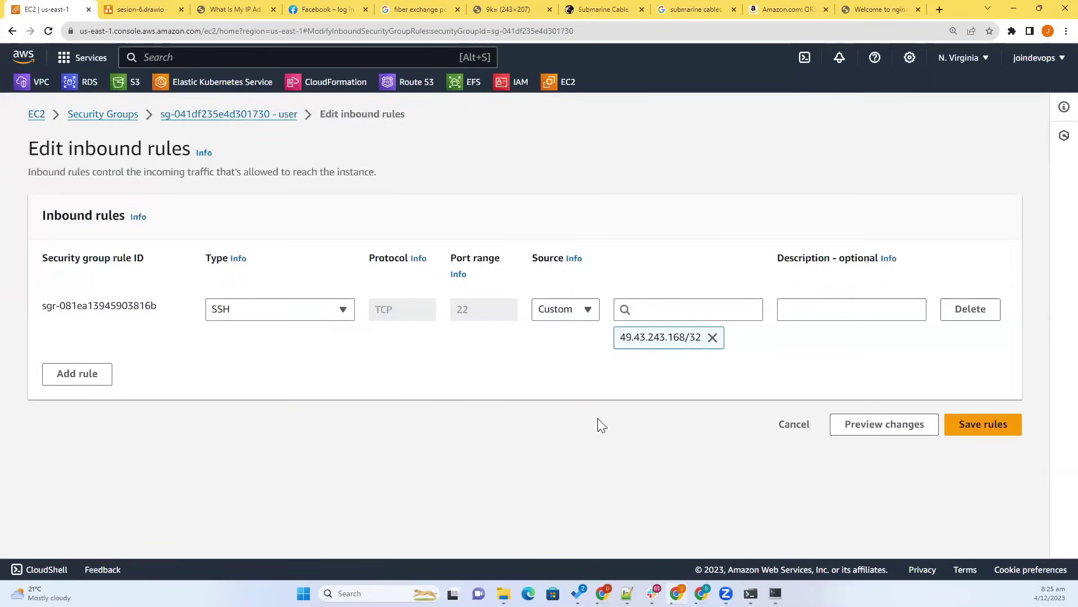
Step: In the sesion-6.drawio diagram, place a second Frontend Server box below the first and connect it to the User box
key("ctrl+Tab")
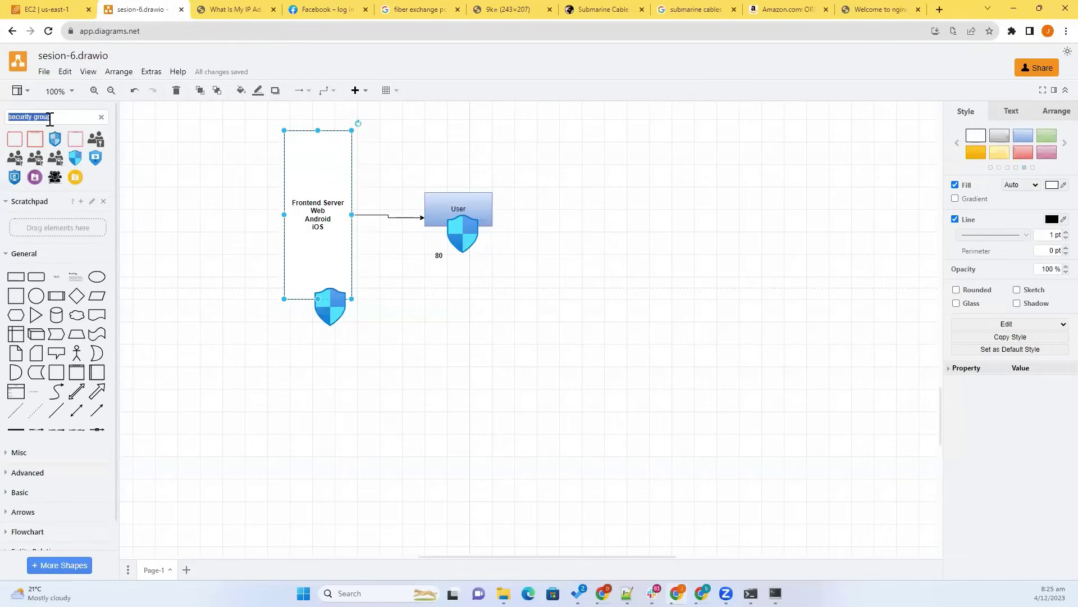
left_click_drag(320, 169, 187, 414)
left_click_drag(248, 456, 433, 223)
left_click(566, 367)
key("ctrl+shift+Tab")
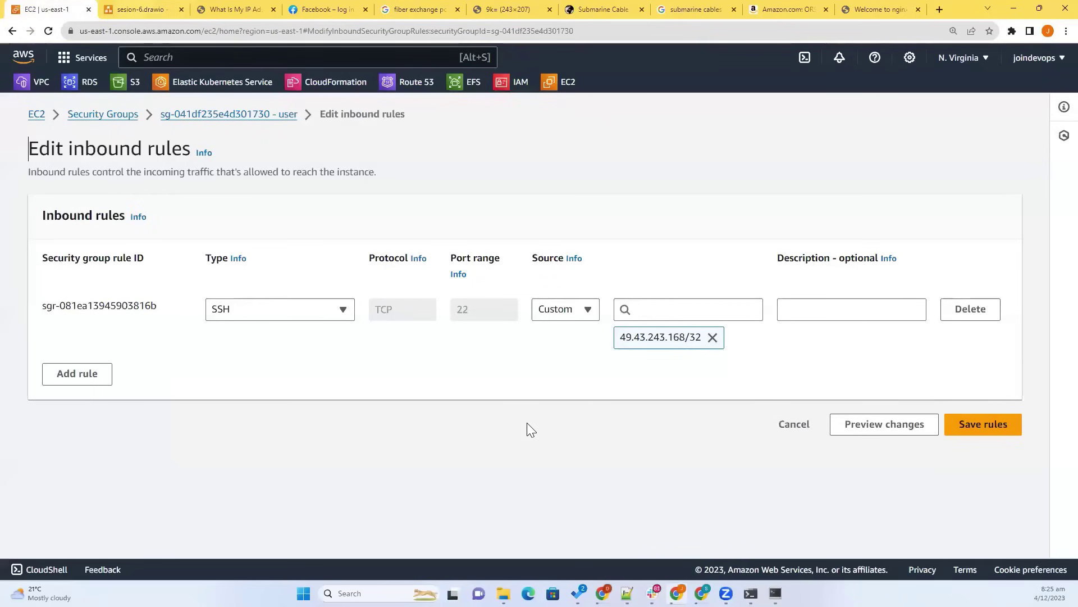
Step: Discard the pending inbound rule edit, compare the rules with the diagram, and delete and save the HTTP rule removal for the user security group
left_click(794, 424)
scroll(946, 404, "down", 2)
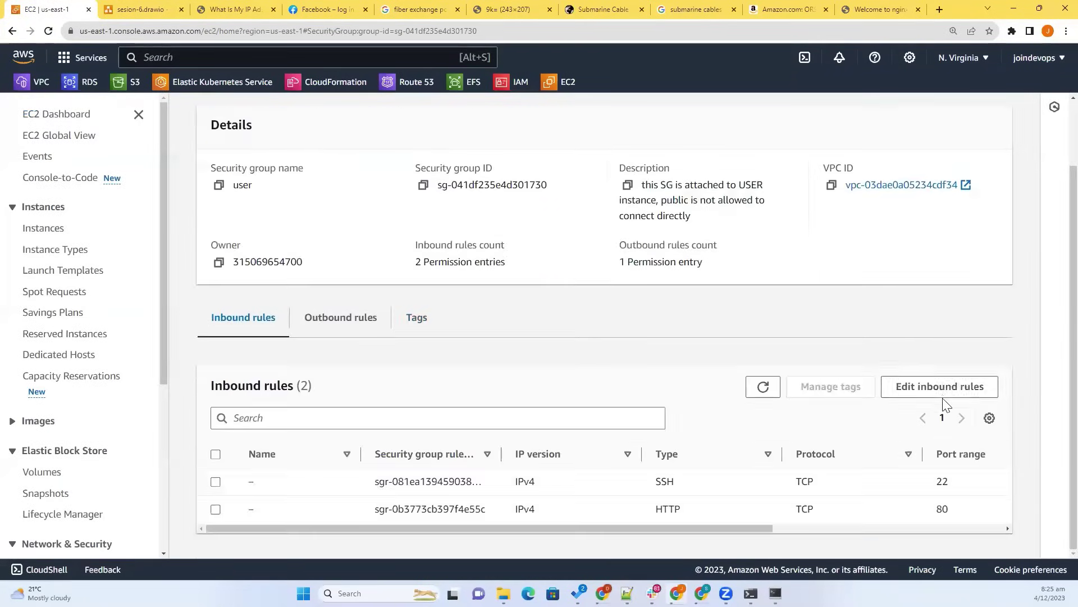
left_click(942, 390)
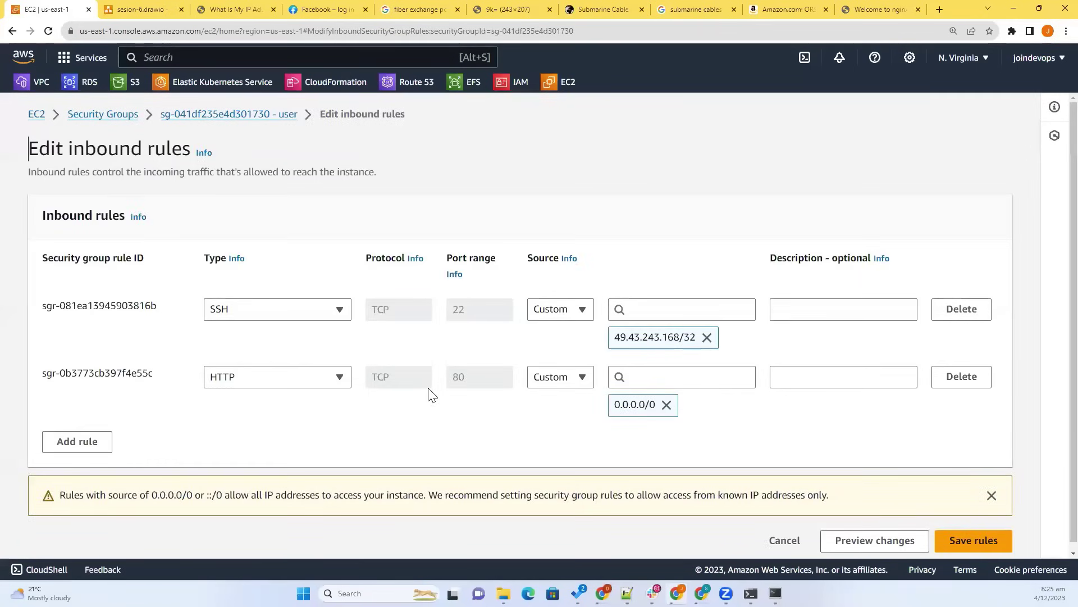
left_click(141, 9)
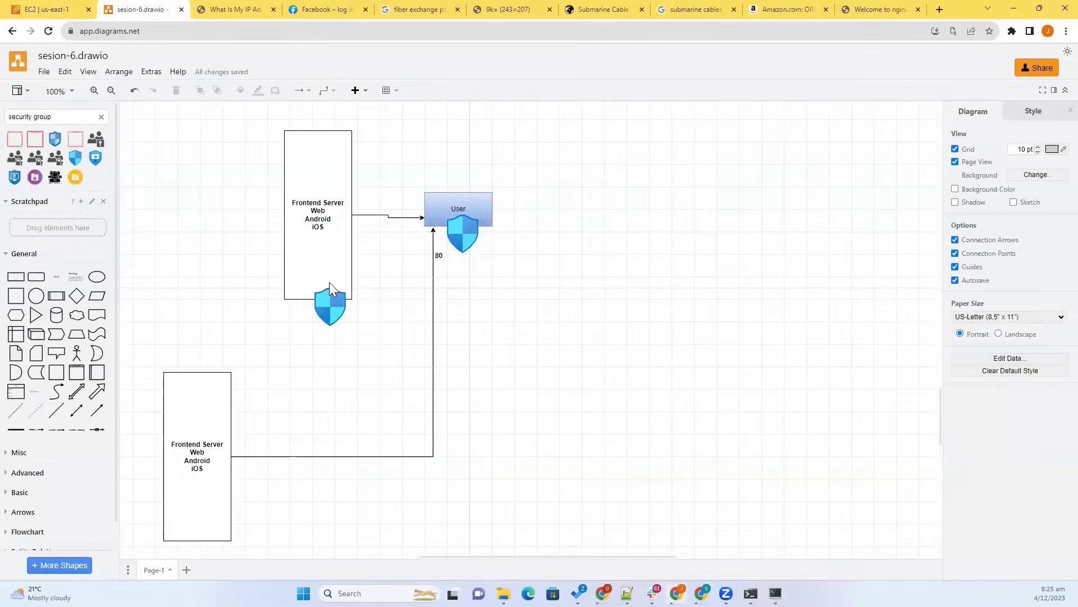
left_click(322, 176)
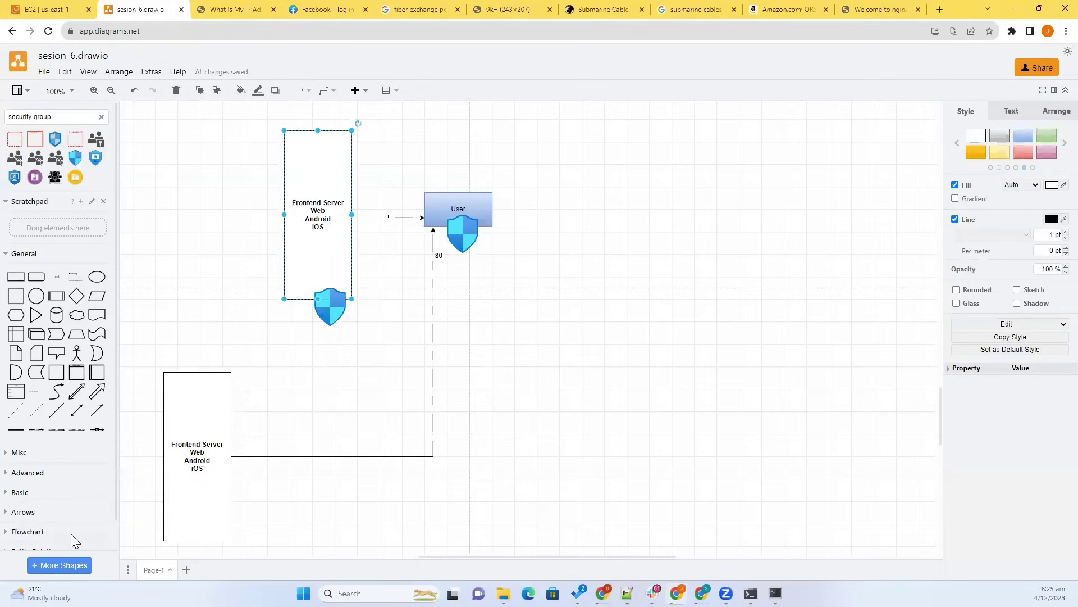
key("ctrl+shift+Tab")
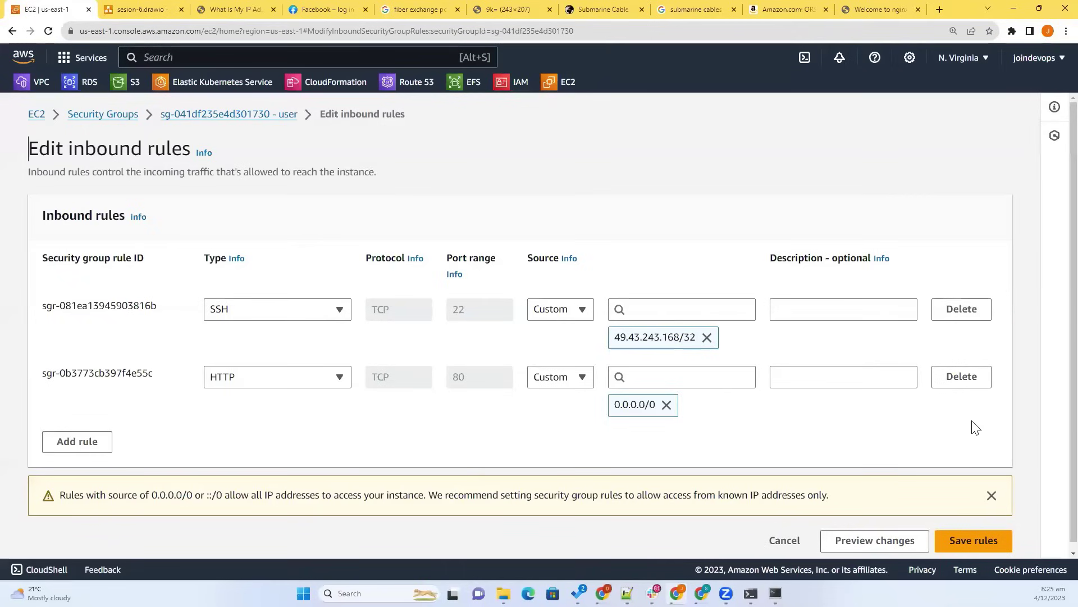
left_click(962, 377)
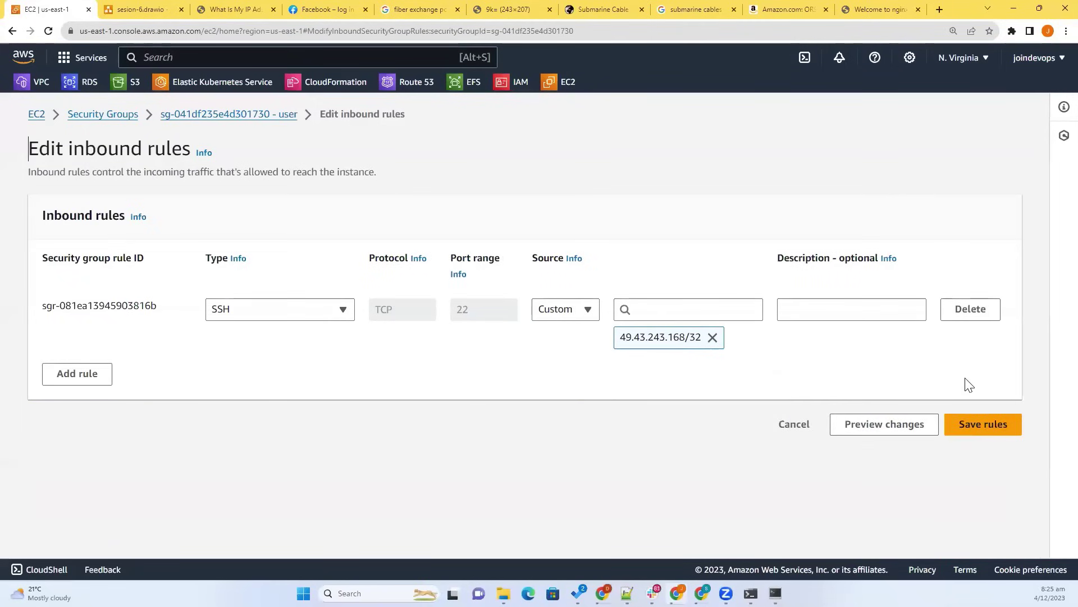
left_click(981, 423)
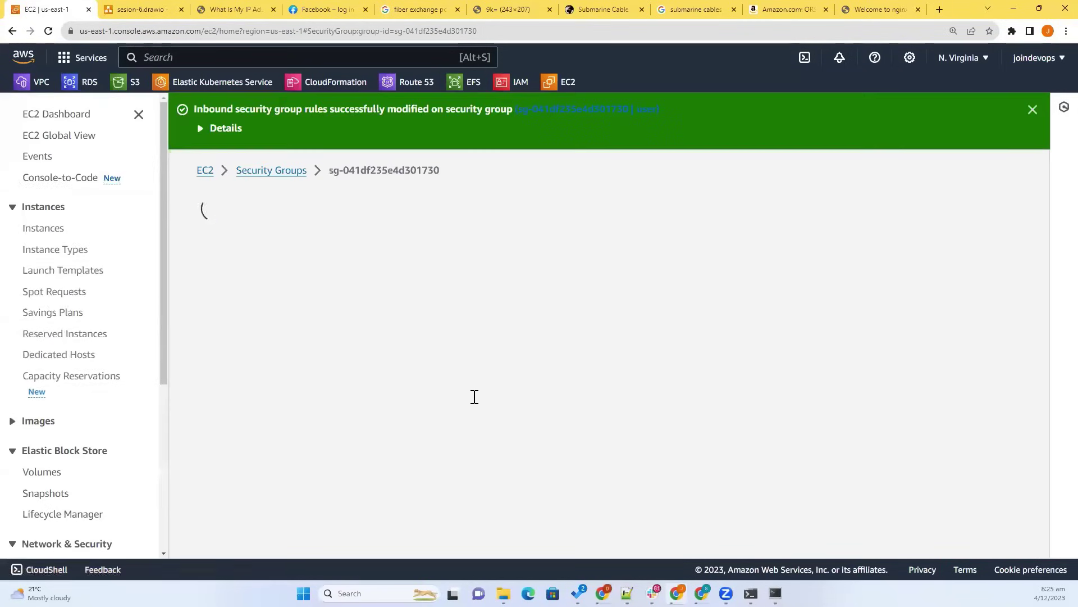
Step: Add a Custom TCP inbound rule for port 80 from anywhere (0.0.0.0/0) to the user security group and save it
scroll(865, 418, "down", 2)
left_click(934, 420)
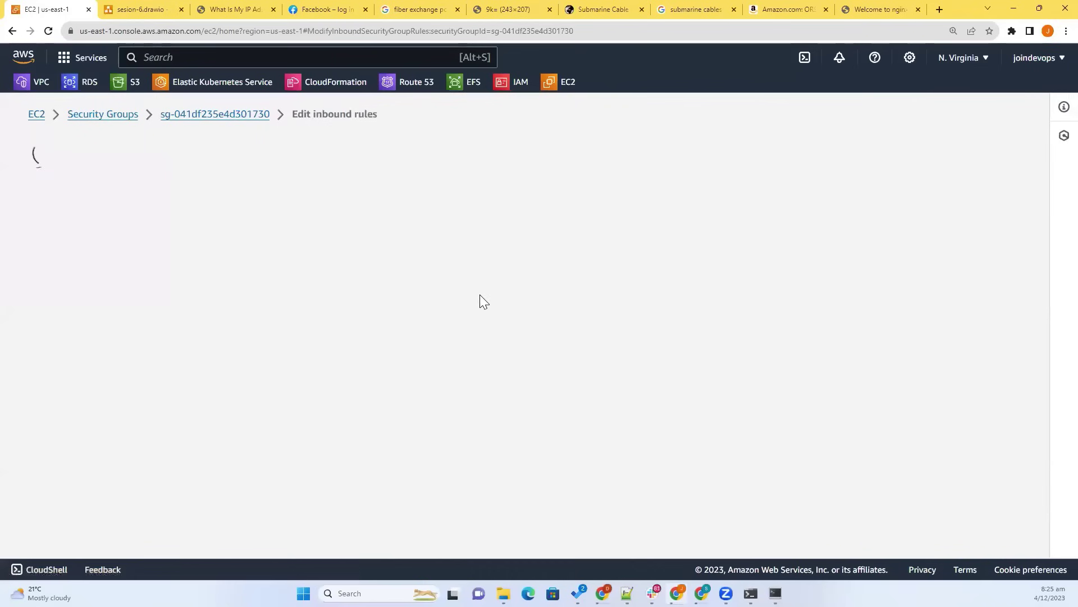
left_click(52, 374)
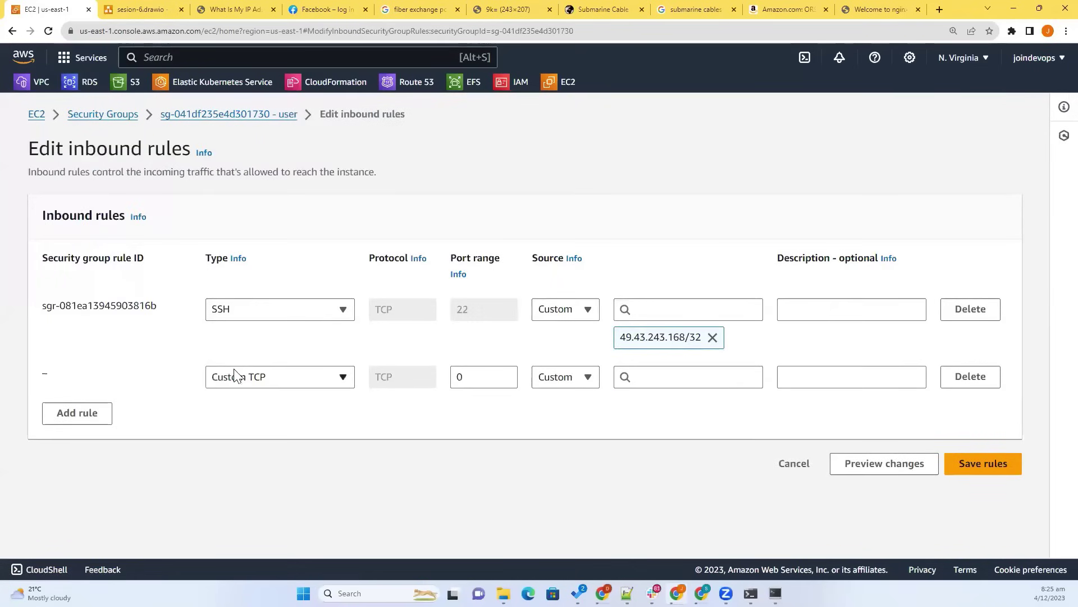
left_click(246, 384)
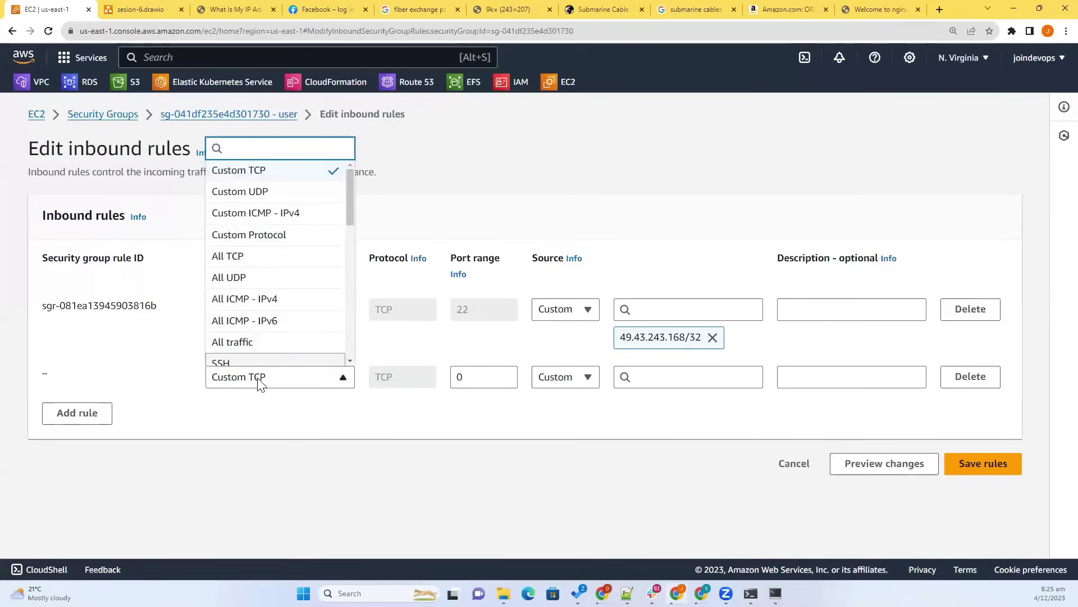
left_click(290, 418)
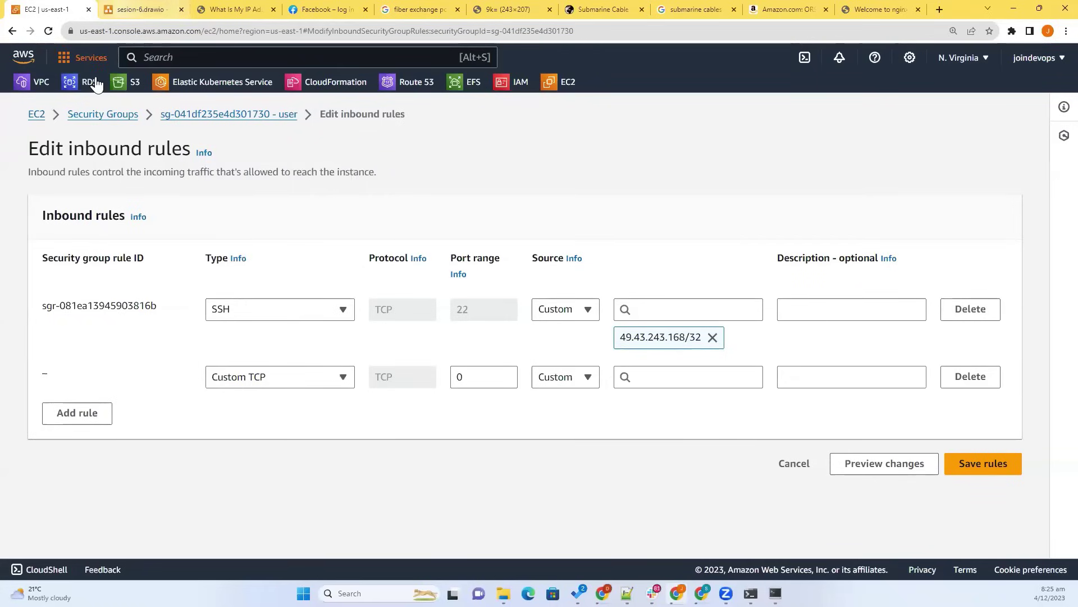
left_click(266, 377)
left_click(293, 172)
left_click(486, 375)
type("80")
left_click(655, 384)
left_click(664, 424)
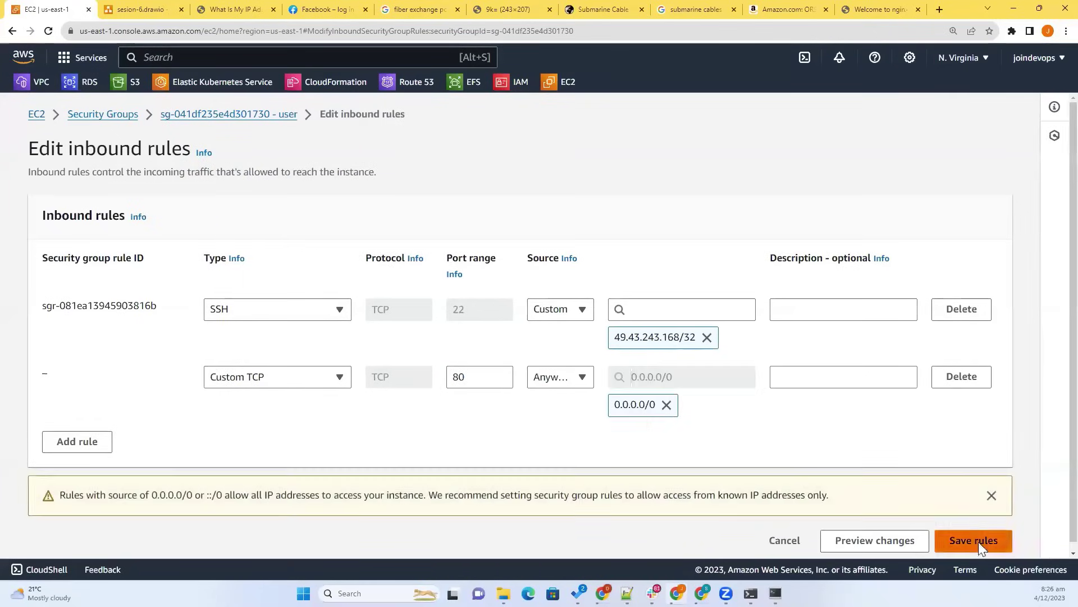
left_click(978, 541)
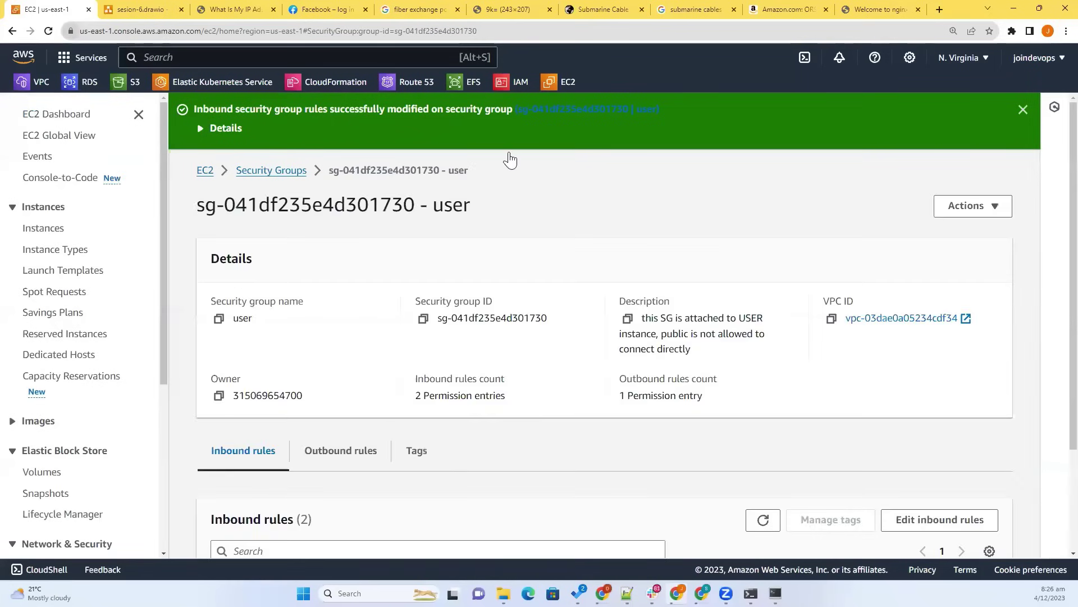
Step: Examine the frontend and user instance sessions in SuperPuTTY and return to the EC2 console in Chrome
left_click(775, 594)
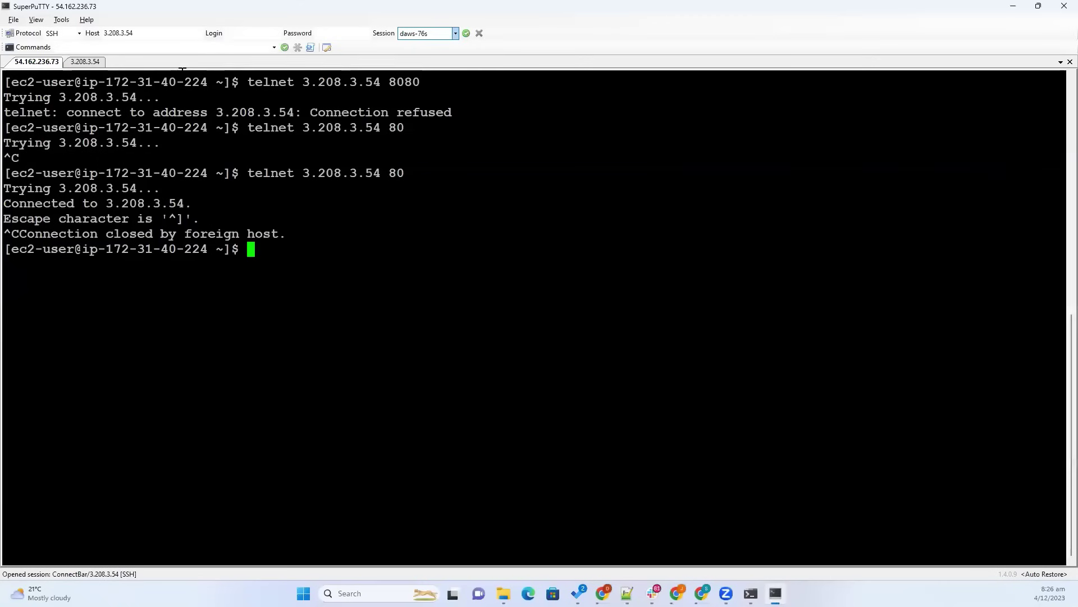
left_click(85, 62)
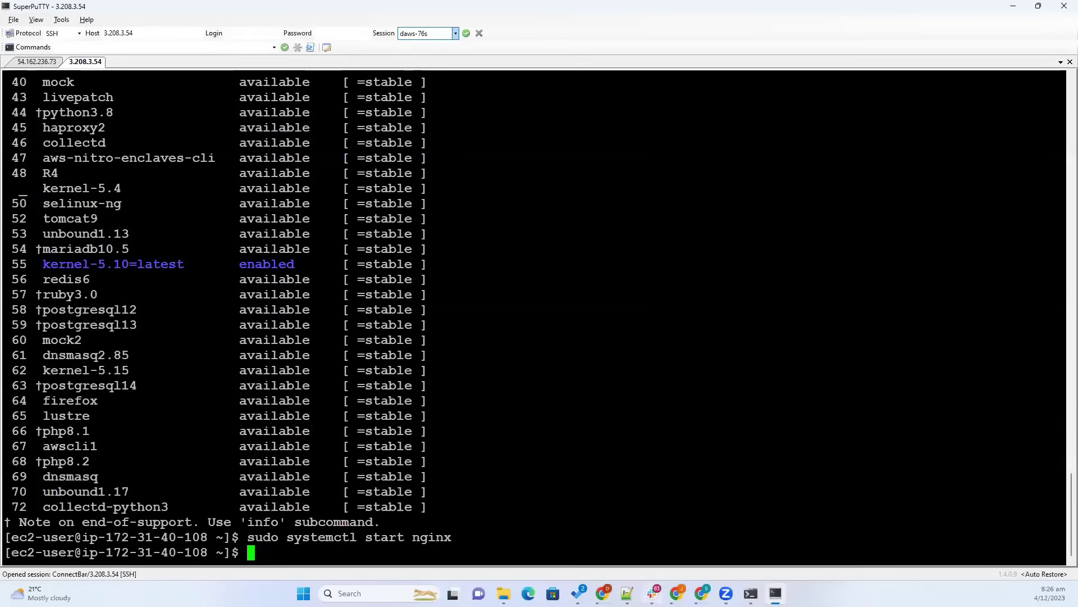
mouse_move(677, 593)
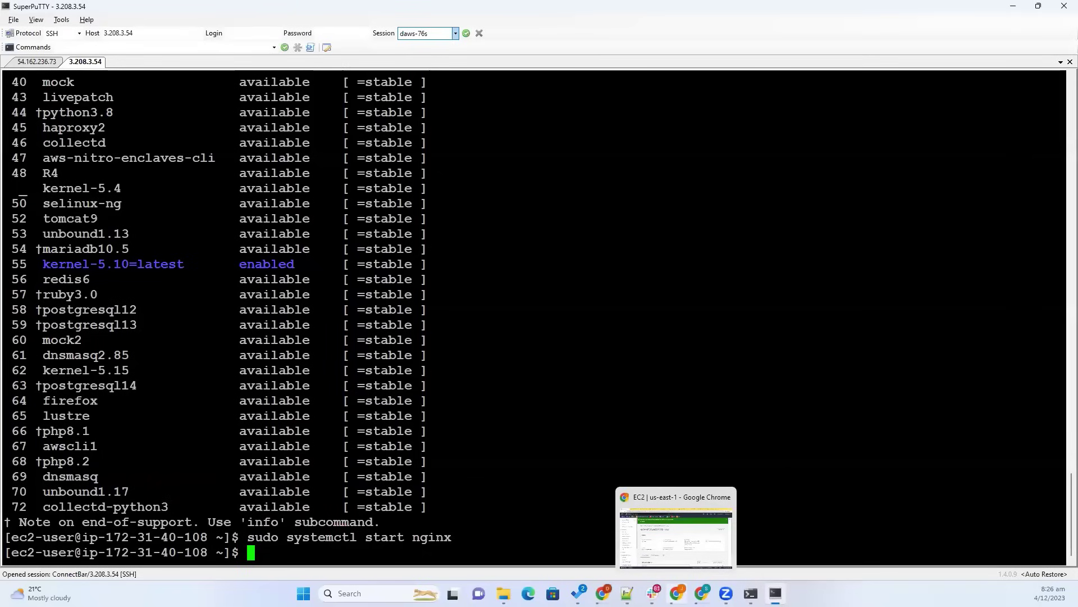
left_click(677, 536)
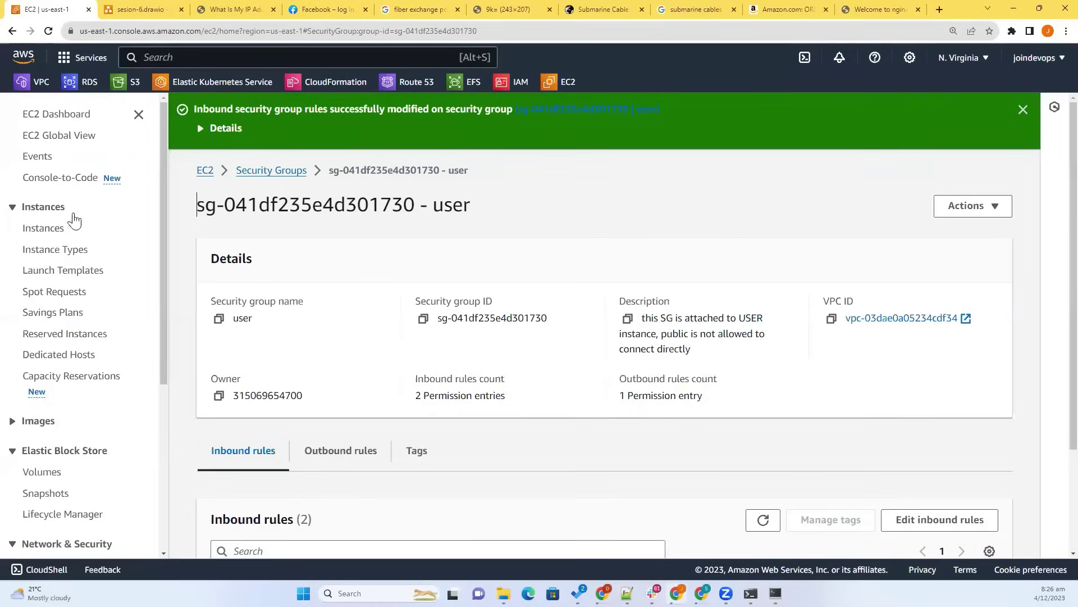
Step: Copy the user instance's public IPv4 address and load 3.208.3.54 in the nginx browser tab
key("alt+Left")
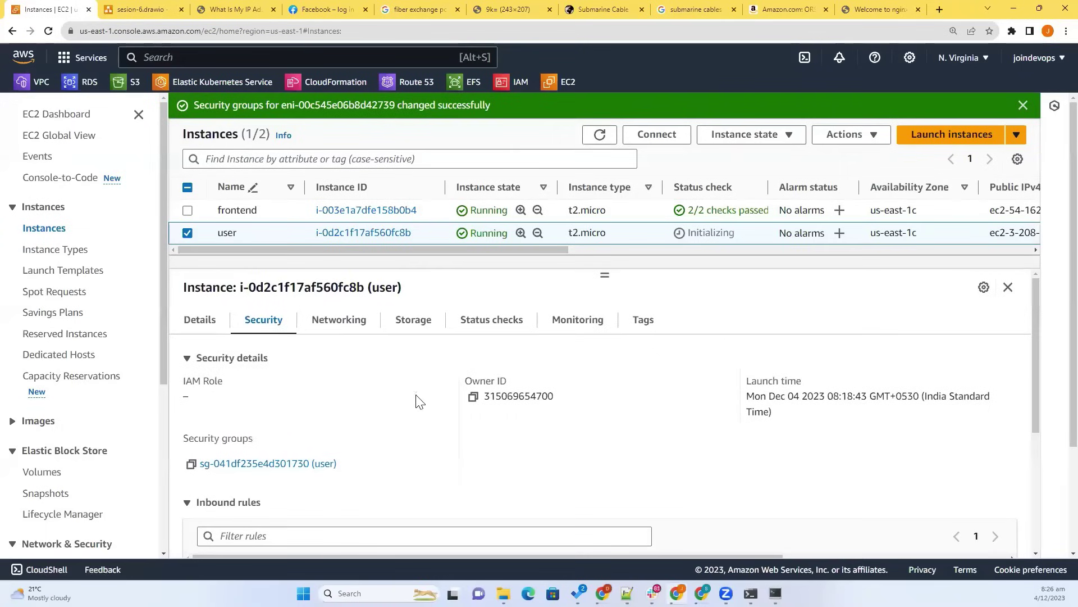
left_click(473, 396)
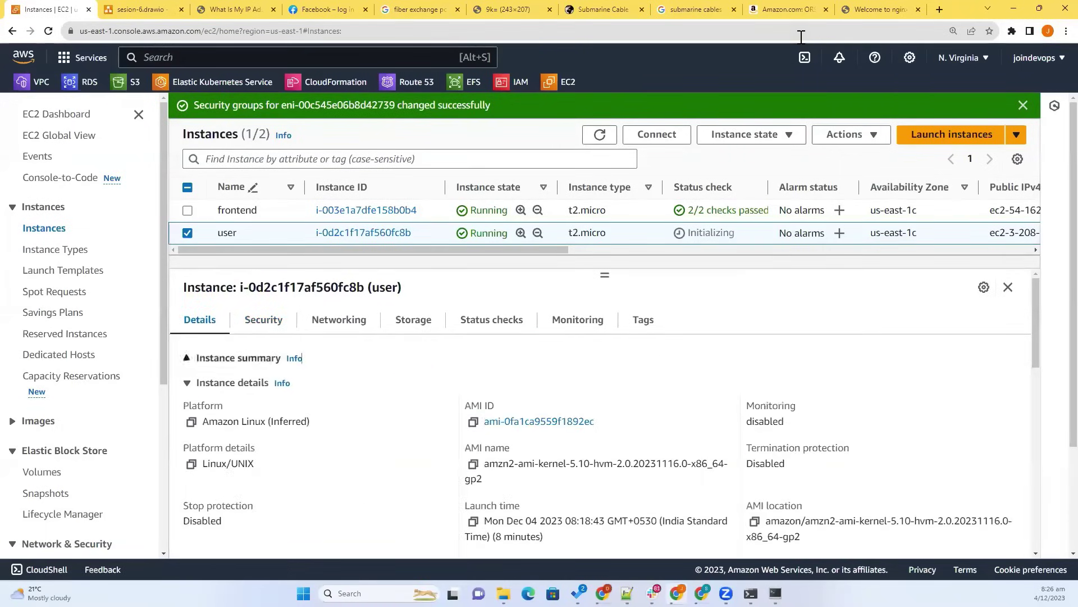
left_click(876, 10)
left_click(852, 31)
key("ctrl+v")
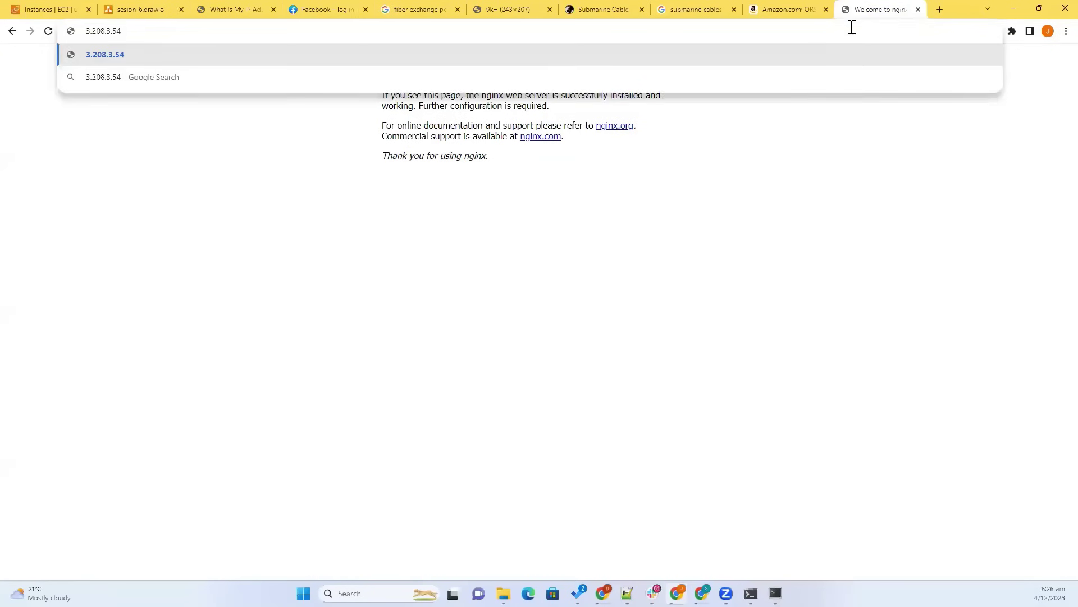
key("Return")
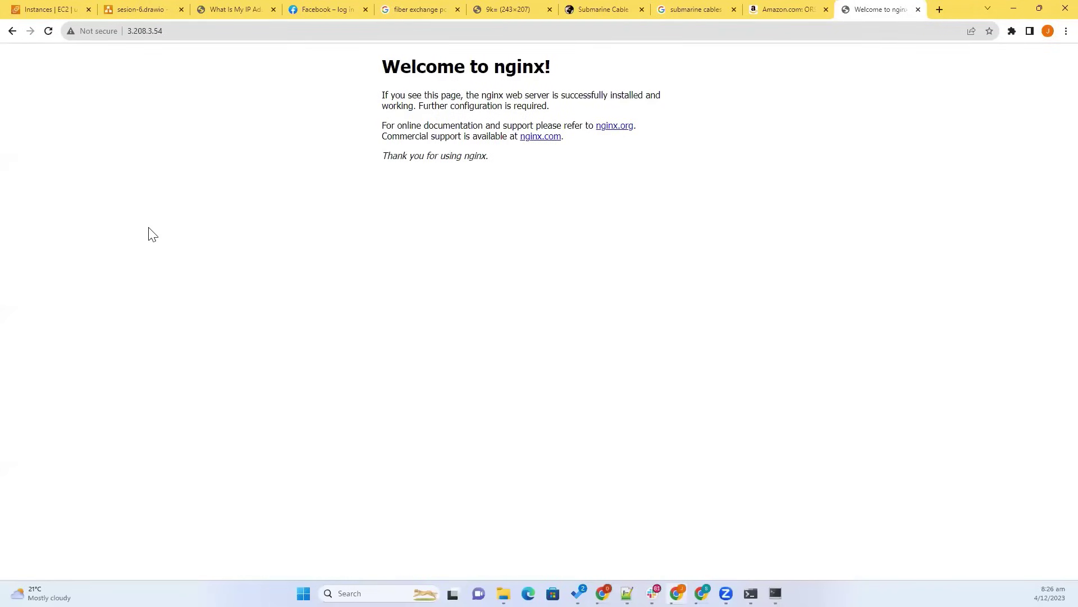
Step: Open the user instance's security group from the EC2 console and remove the HTTP rule in its inbound rules editor
left_click(27, 5)
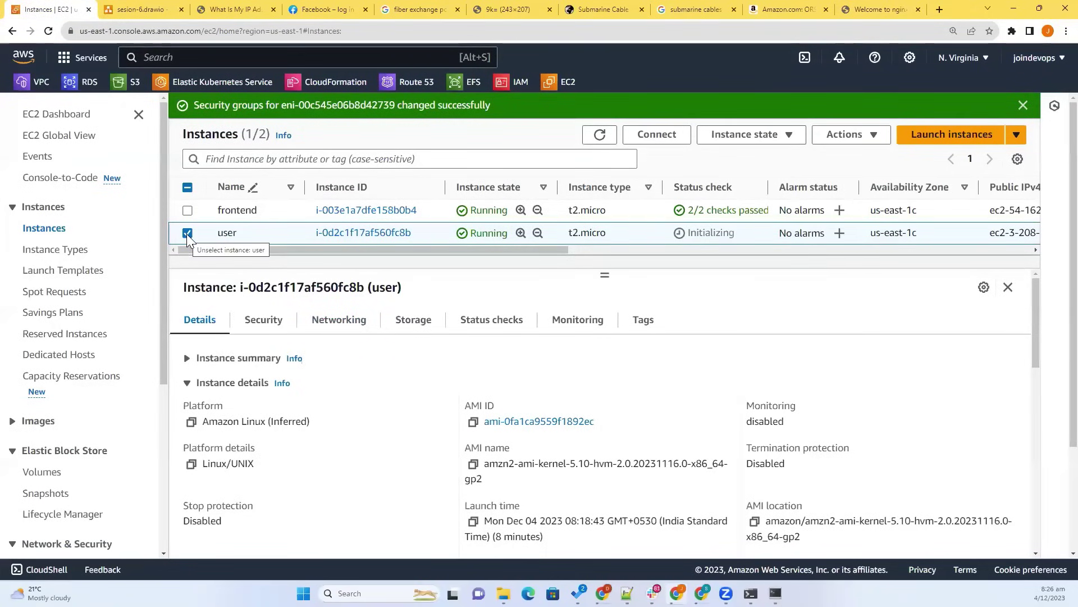
left_click(264, 321)
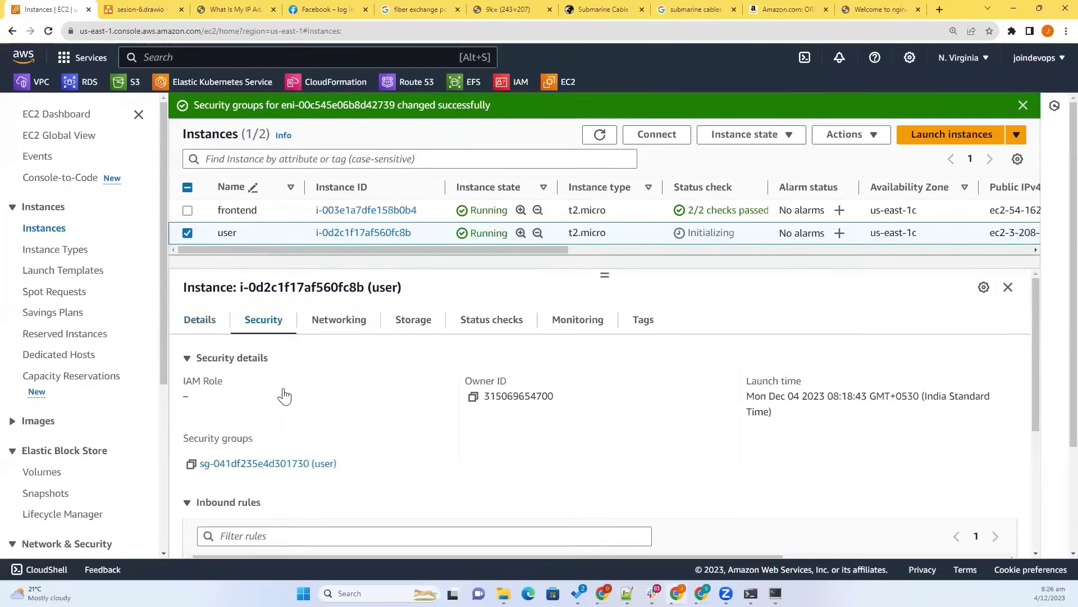
left_click(310, 464)
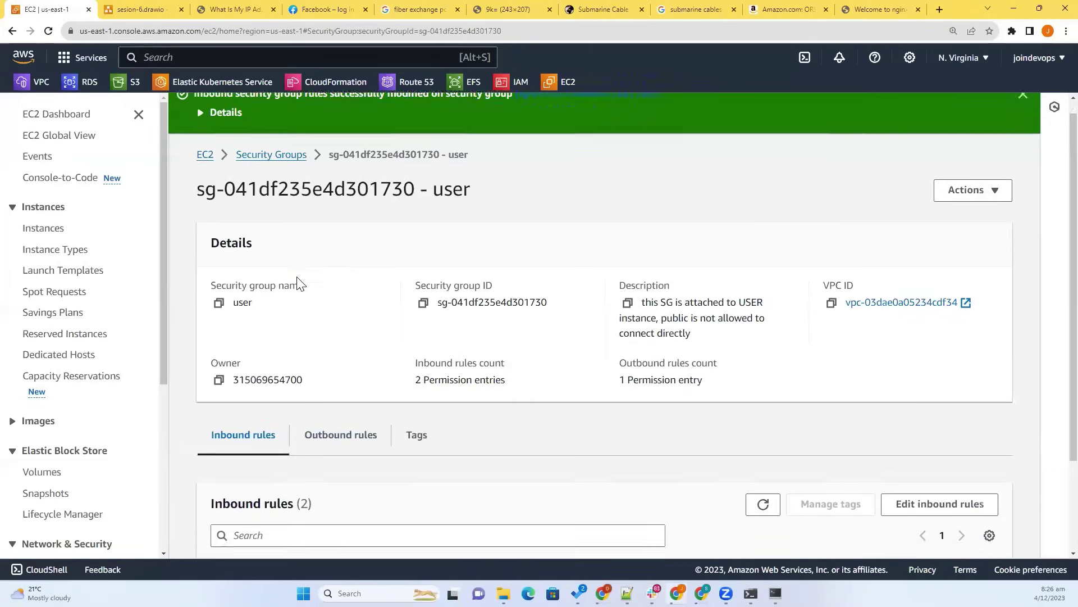
scroll(299, 284, "down", 3)
left_click(933, 388)
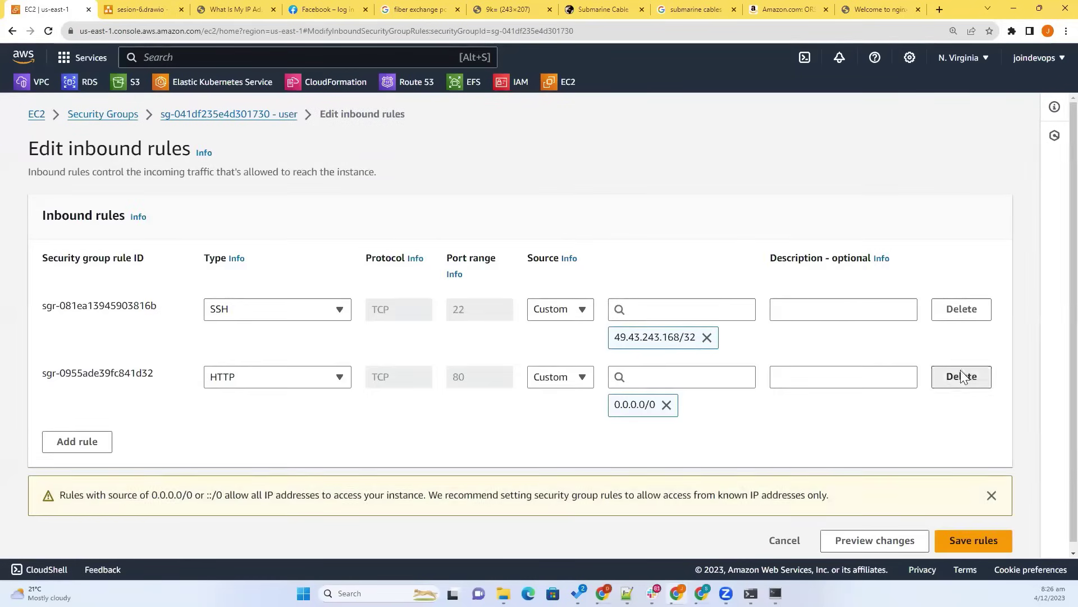
left_click(963, 376)
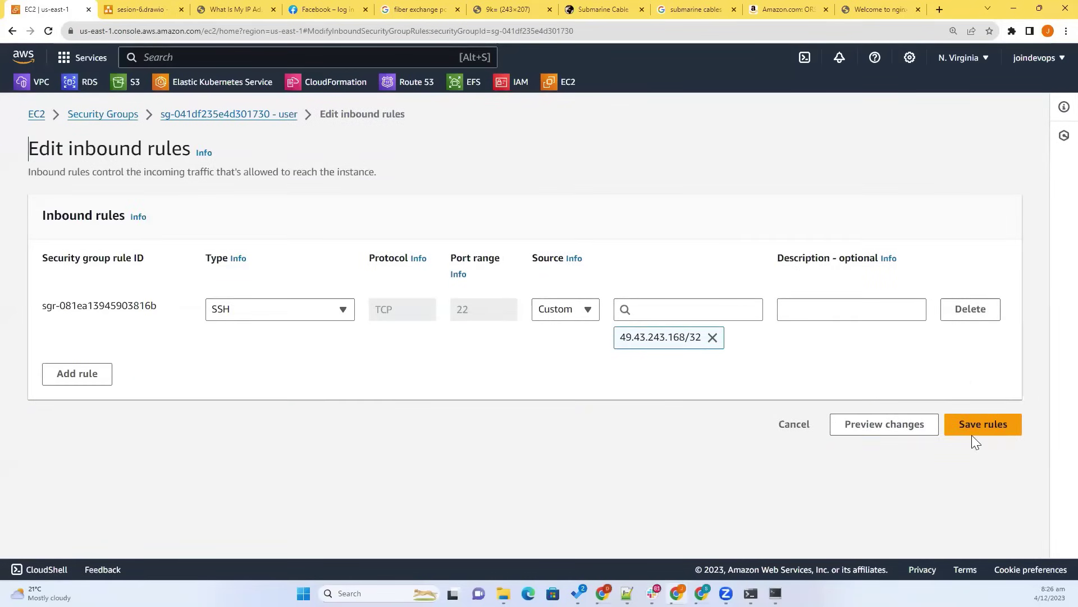
Step: Add a Custom TCP inbound rule for port 80 with the frontend security group as its source
left_click(102, 381)
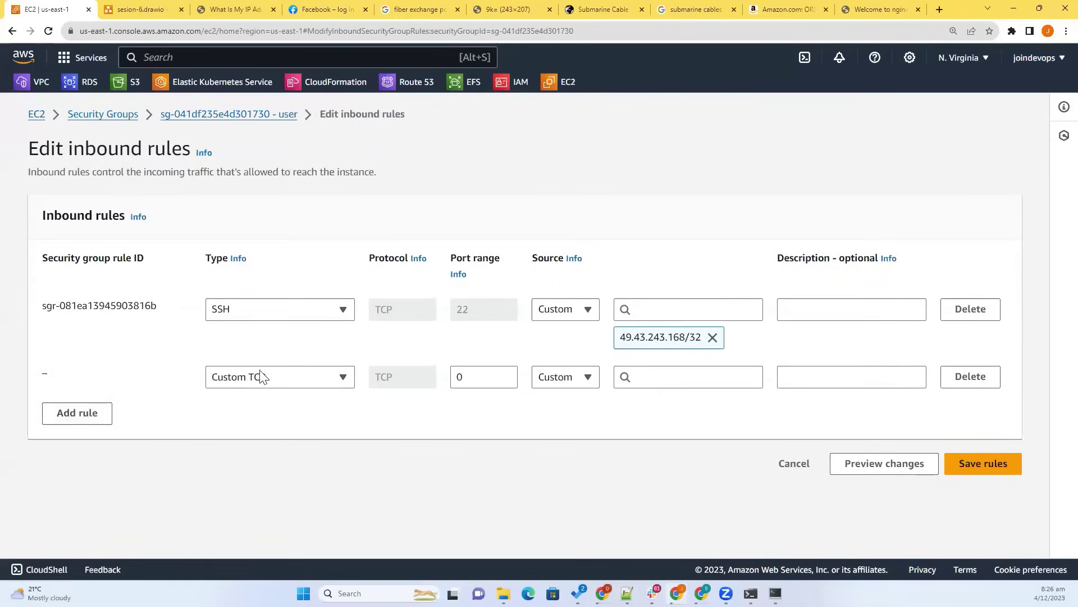
left_click(289, 381)
left_click(277, 171)
double_click(459, 377)
left_click(670, 382)
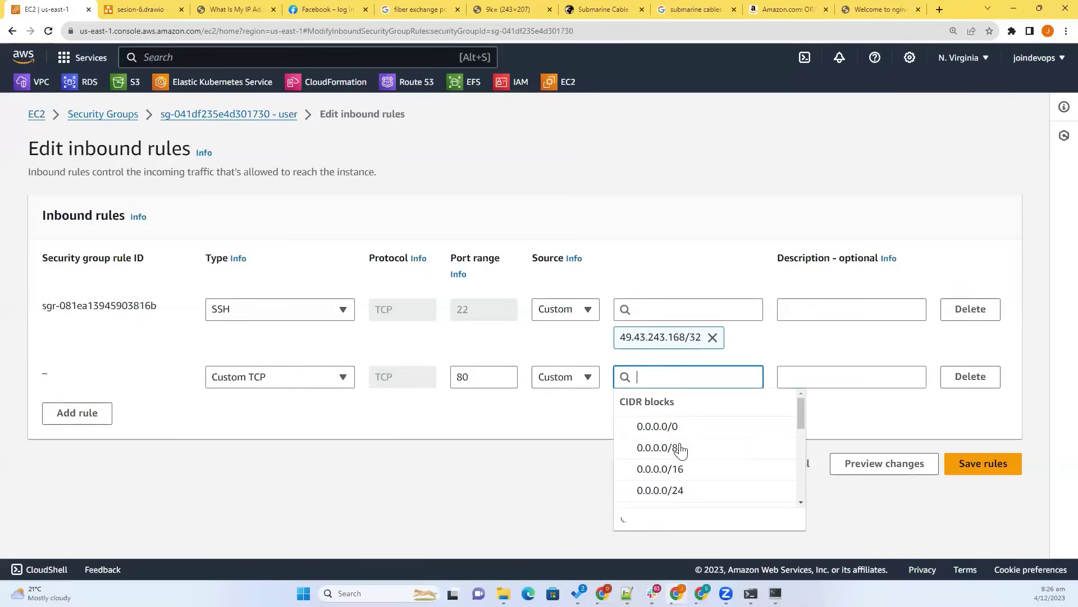
scroll(681, 449, "down", 5)
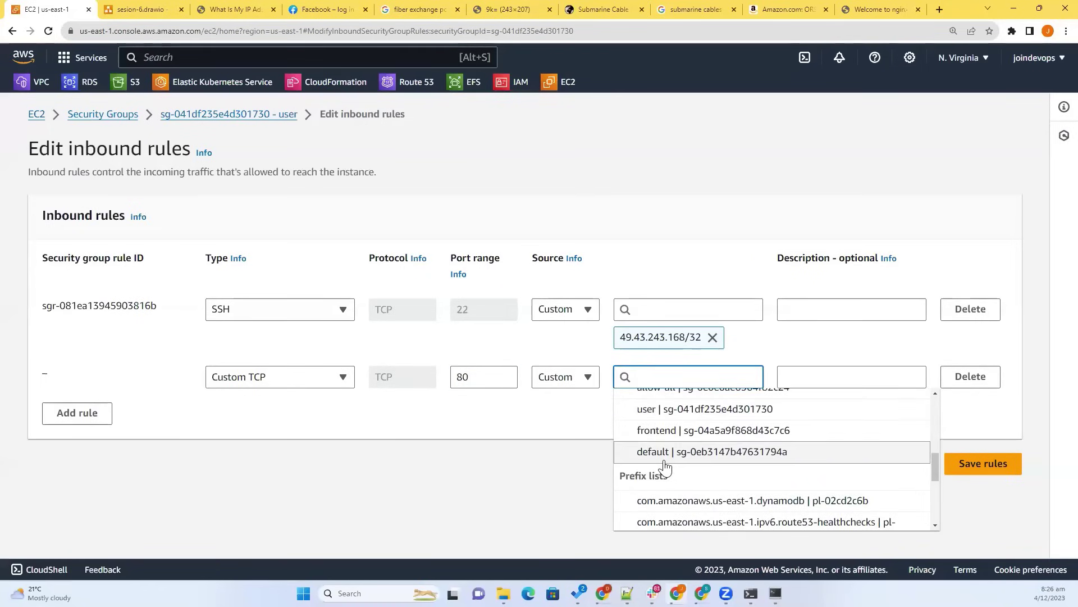
scroll(664, 465, "up", 2)
scroll(665, 465, "down", 2)
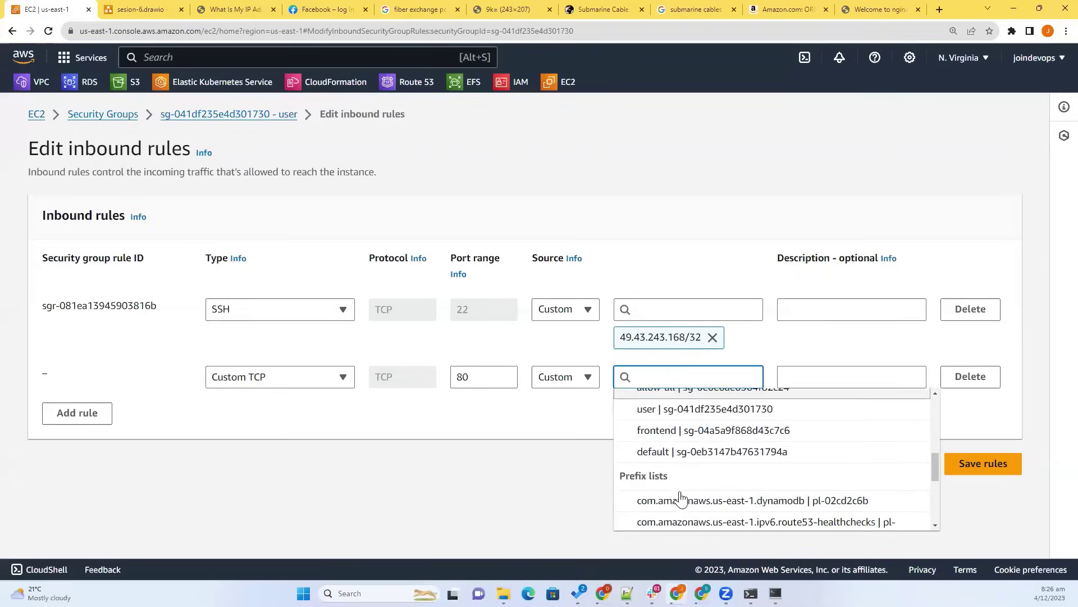
left_click(669, 430)
left_click(542, 438)
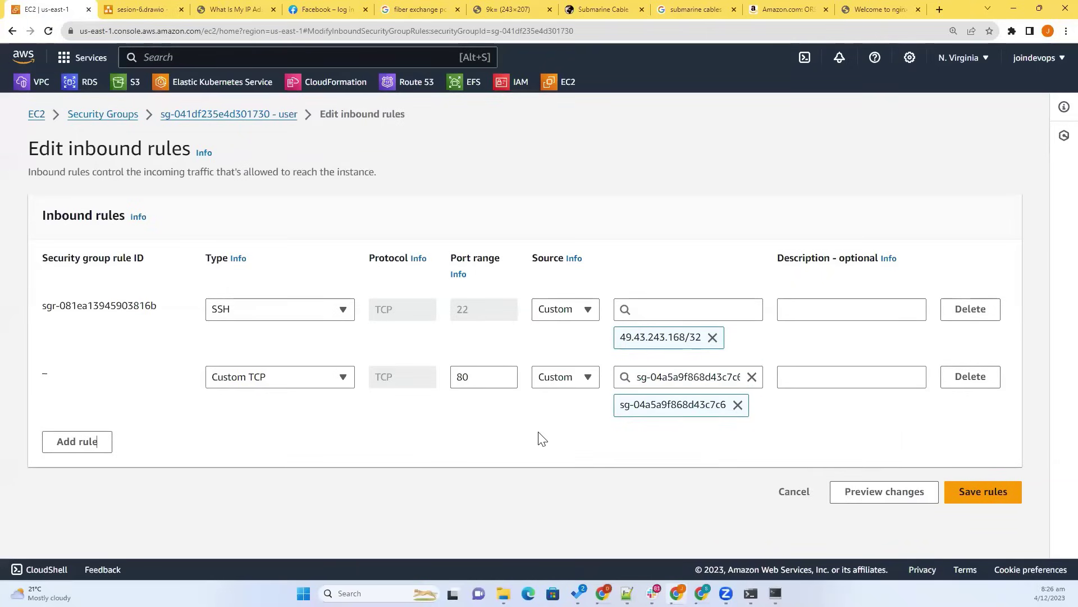
Step: Save the user security group's inbound rules and widen the Source column to show the port 80 rule's full source
left_click(962, 498)
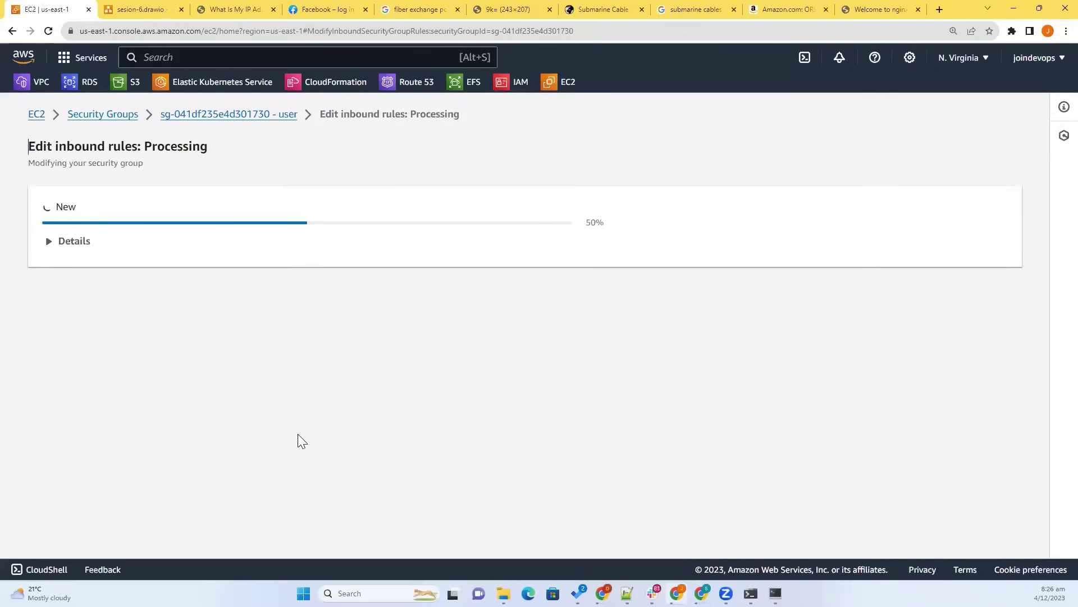
scroll(337, 414, "down", 3)
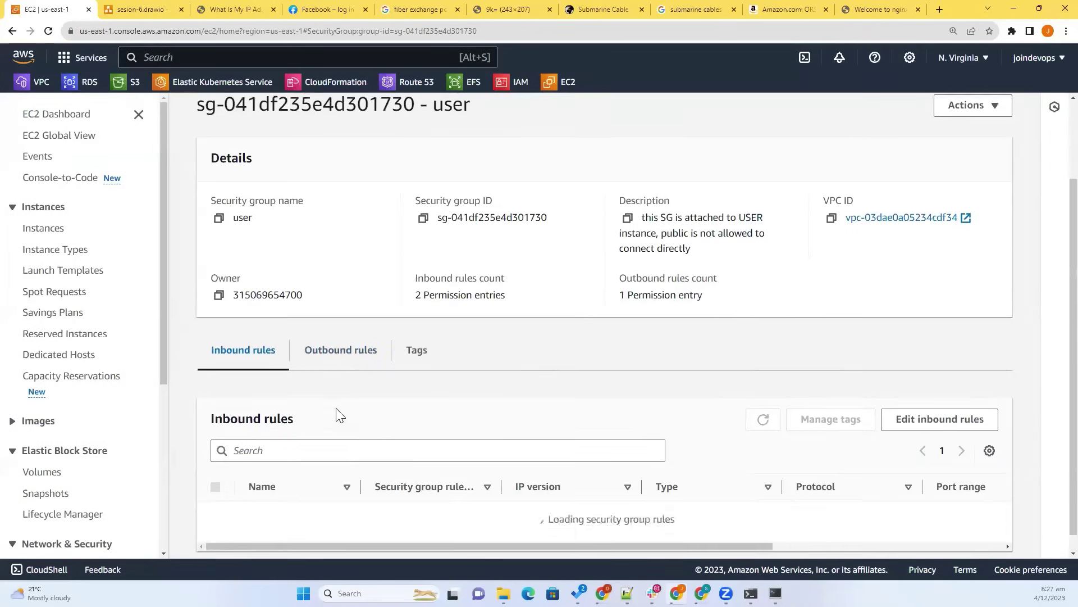
scroll(344, 406, "down", 1)
left_click_drag(677, 533, 917, 485)
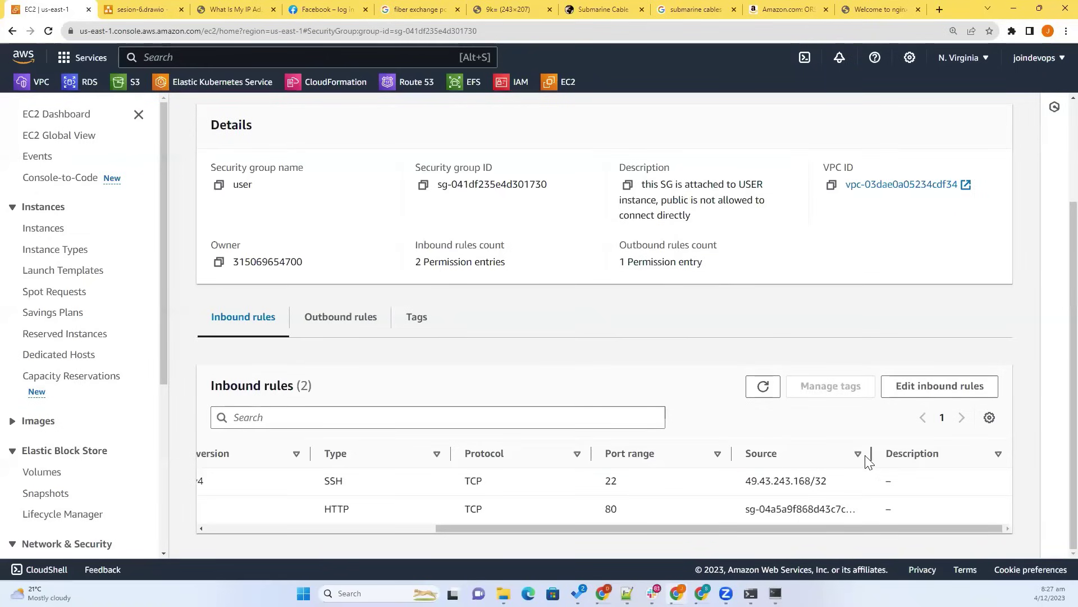
left_click_drag(870, 459, 966, 456)
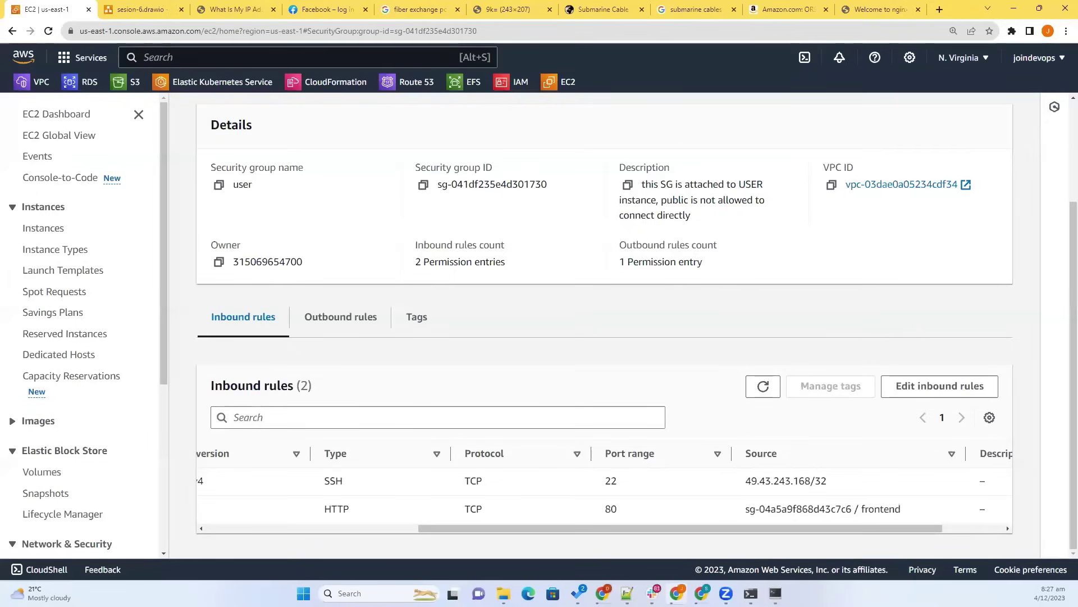
triple_click(800, 508)
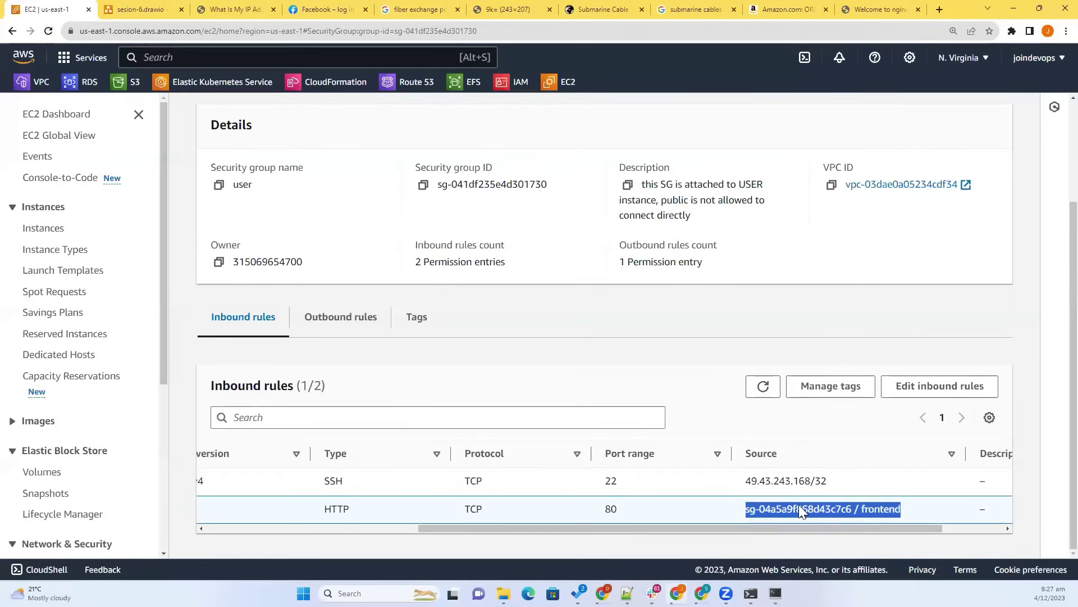
Step: Switch to Notepad++ and add the line "I selected frontend SG in USER SG" below the backend apps line
key("alt+Tab")
scroll(313, 431, "down", 1)
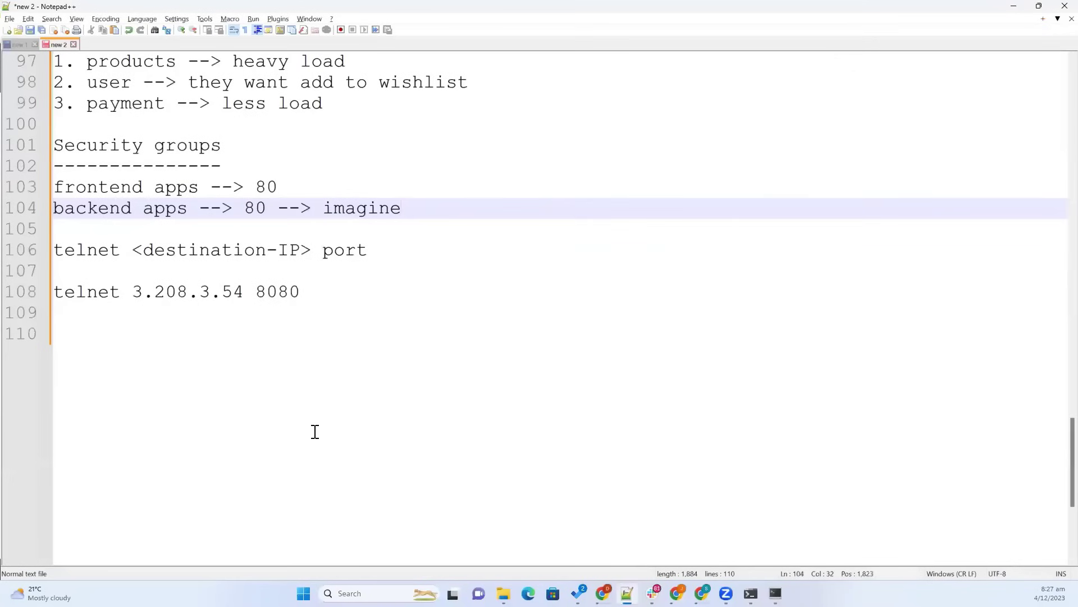
key("Return")
key("Return")
type("I")
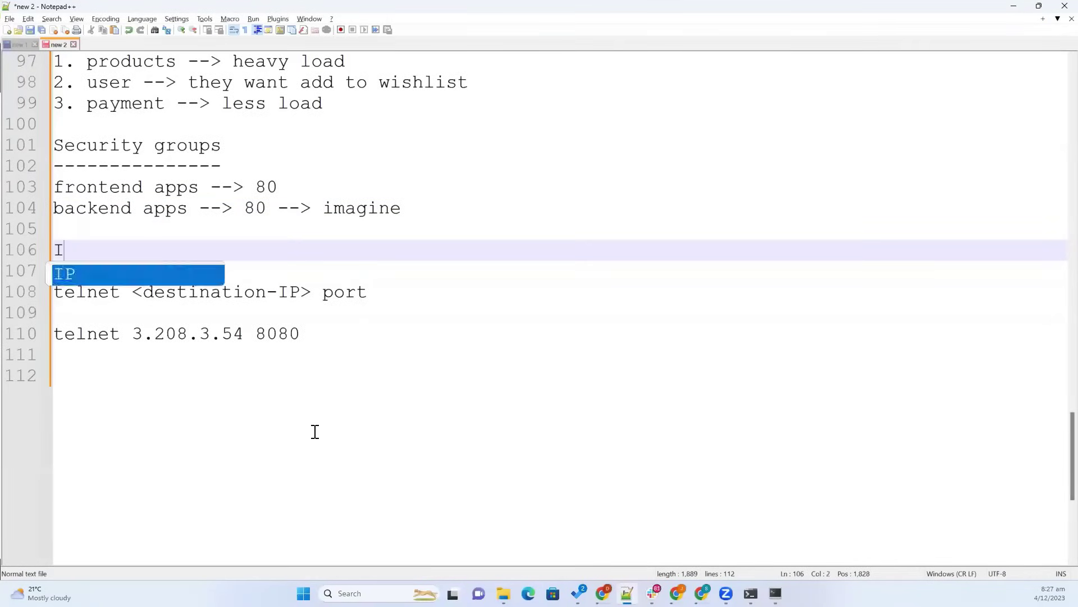
type(" selected ")
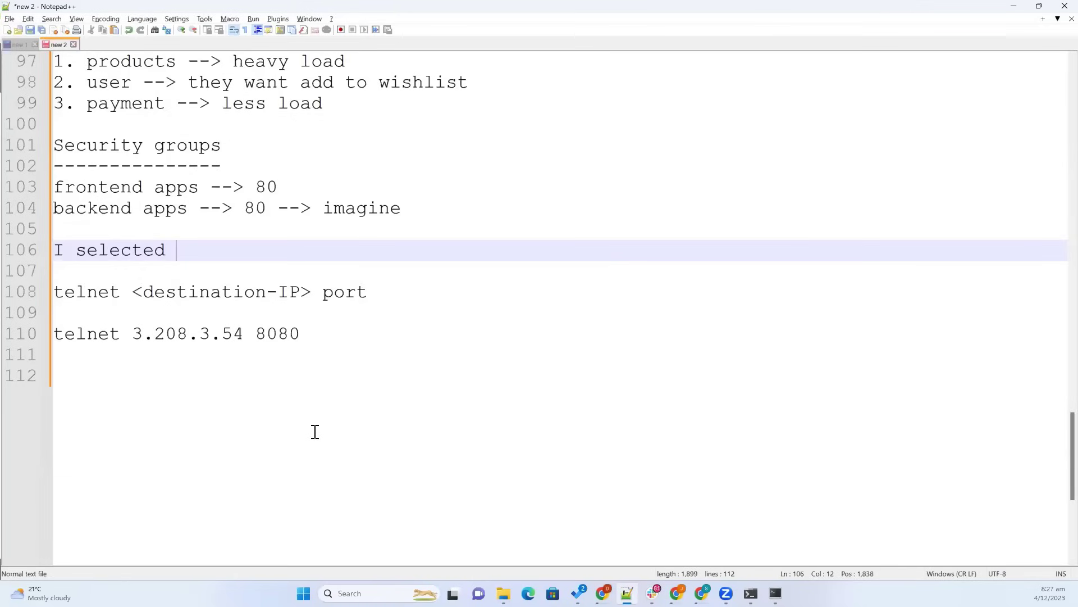
type("fro")
key("Return")
type("SG ")
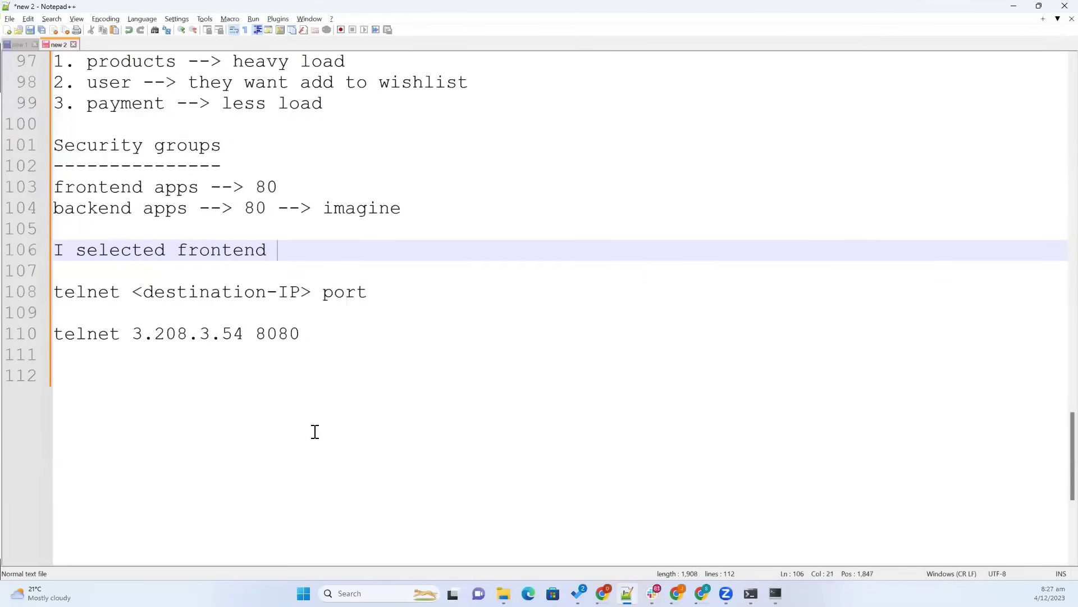
type("in th")
key("BackSpace")
key("BackSpace")
type("USER ")
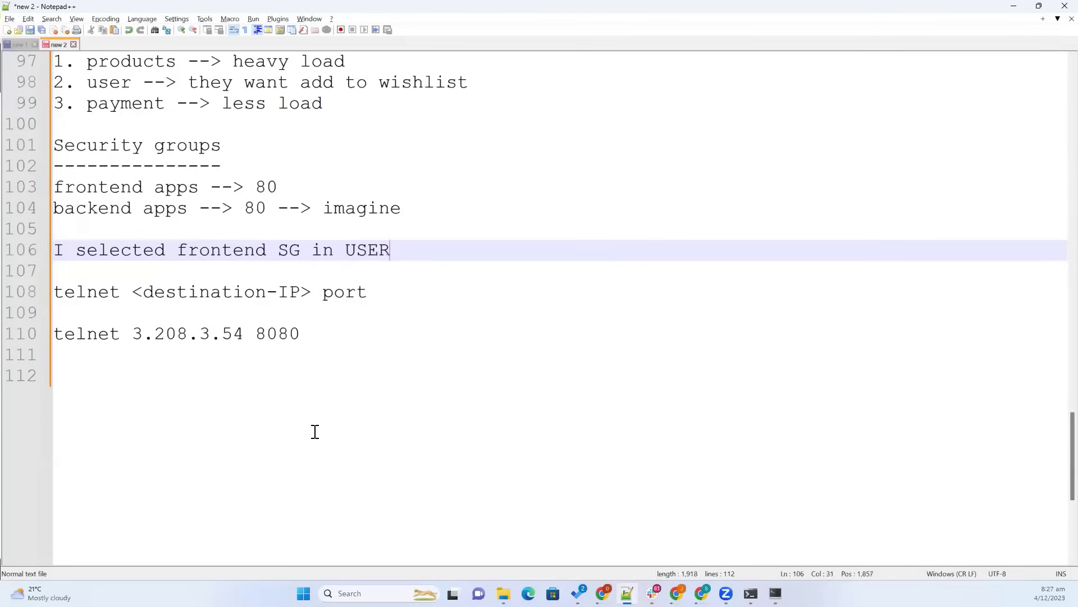
type("SG")
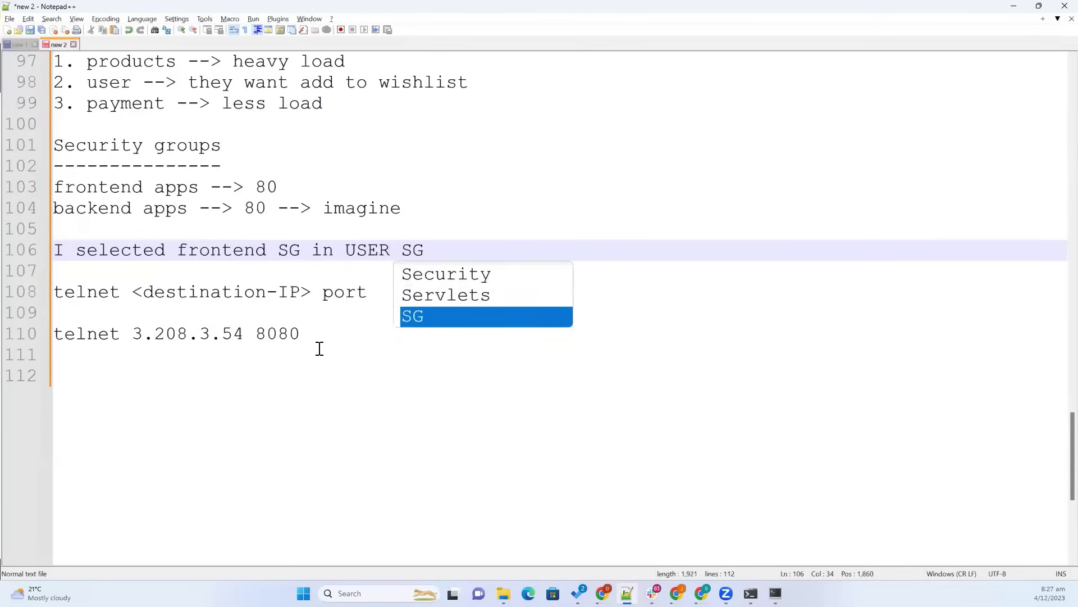
left_click(311, 334)
Step: Switch to Chrome, reload the nginx page at 3.208.3.54, test the same address in a new tab, and retry the original tab
key("alt+Tab")
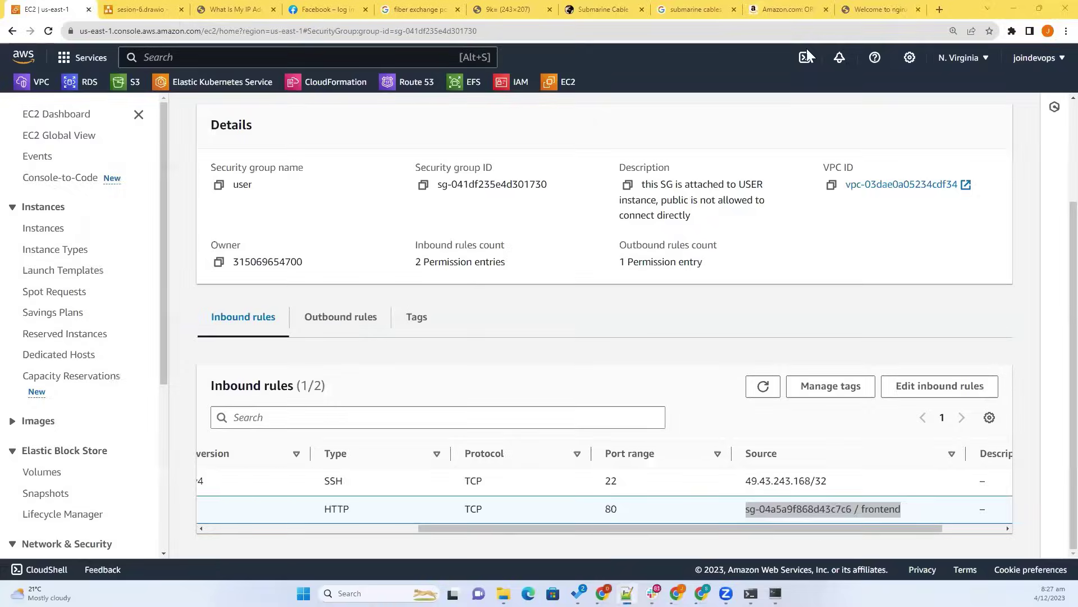
left_click(875, 9)
left_click(49, 31)
left_click(152, 37)
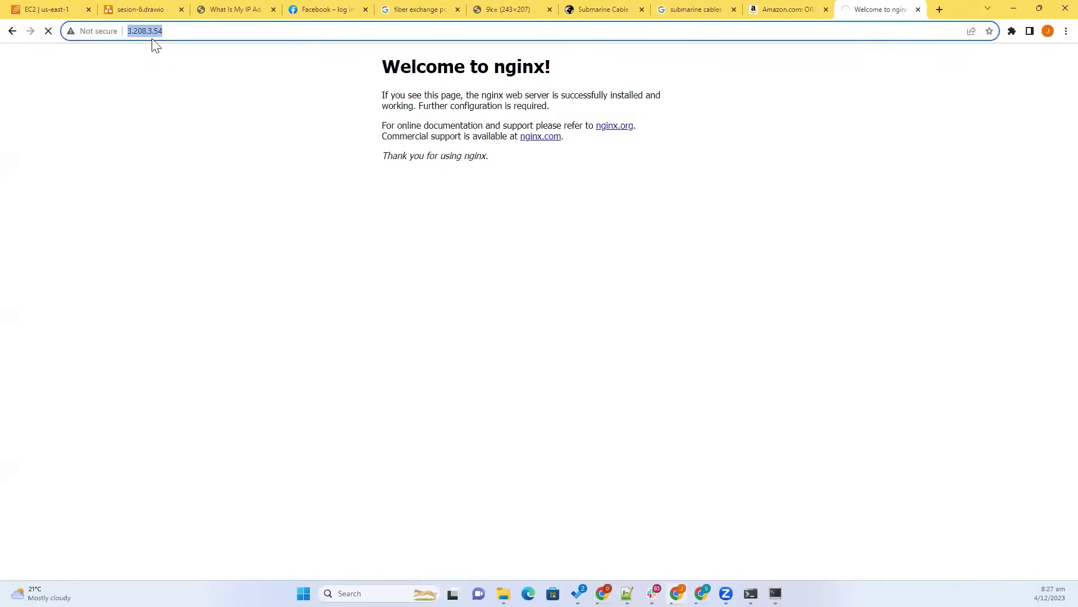
key("ctrl+c")
key("ctrl+t")
key("ctrl+v")
key("Return")
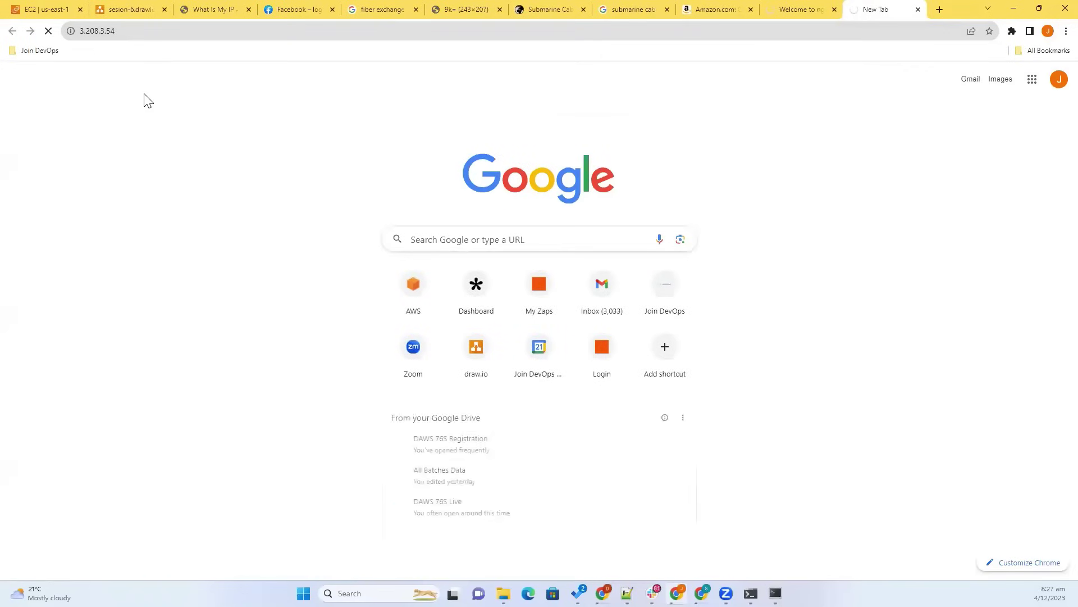
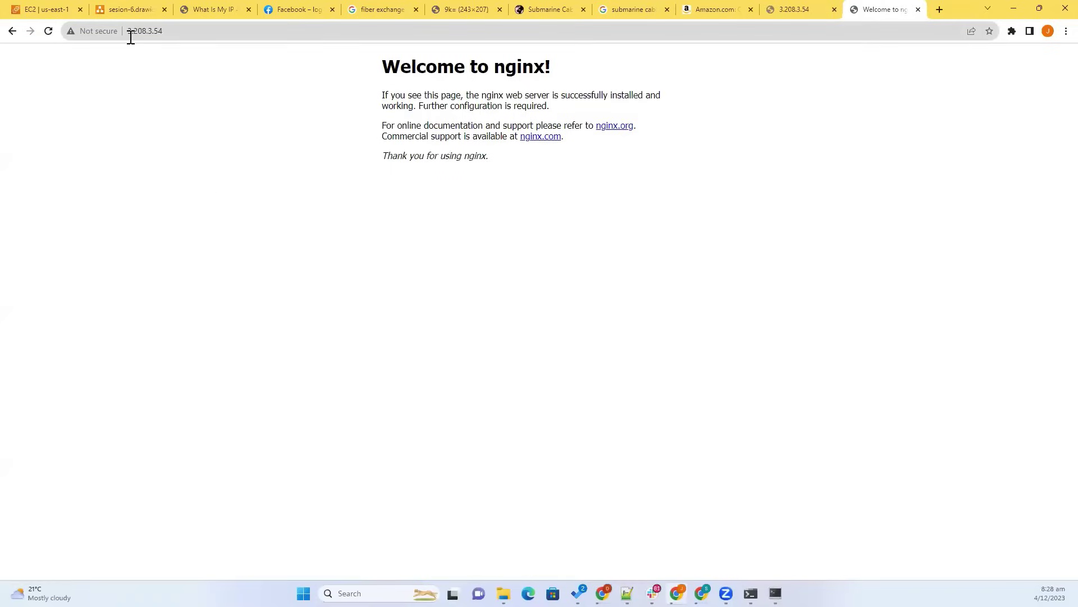
left_click(789, 10)
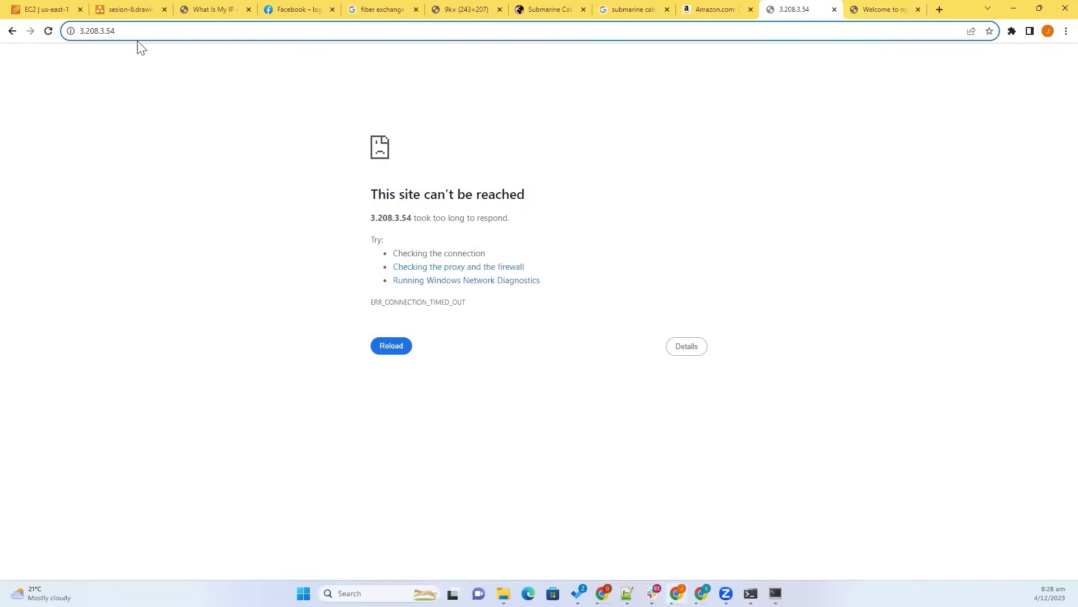
key("Return")
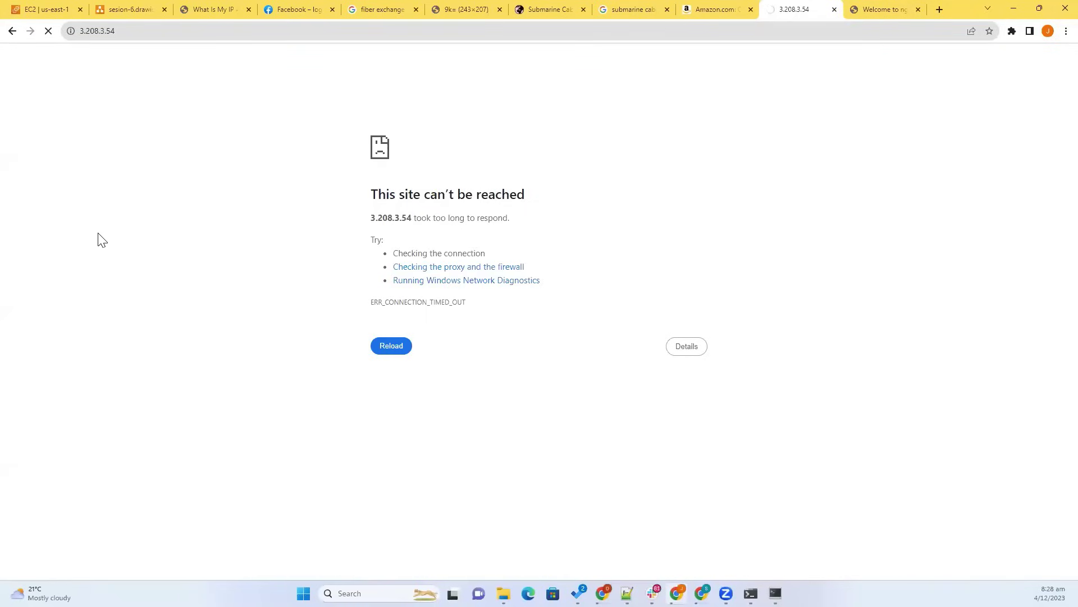
Step: Review the user security group's port 80 rule in the EC2 console alongside the sesion-6.drawio diagram
left_click(50, 9)
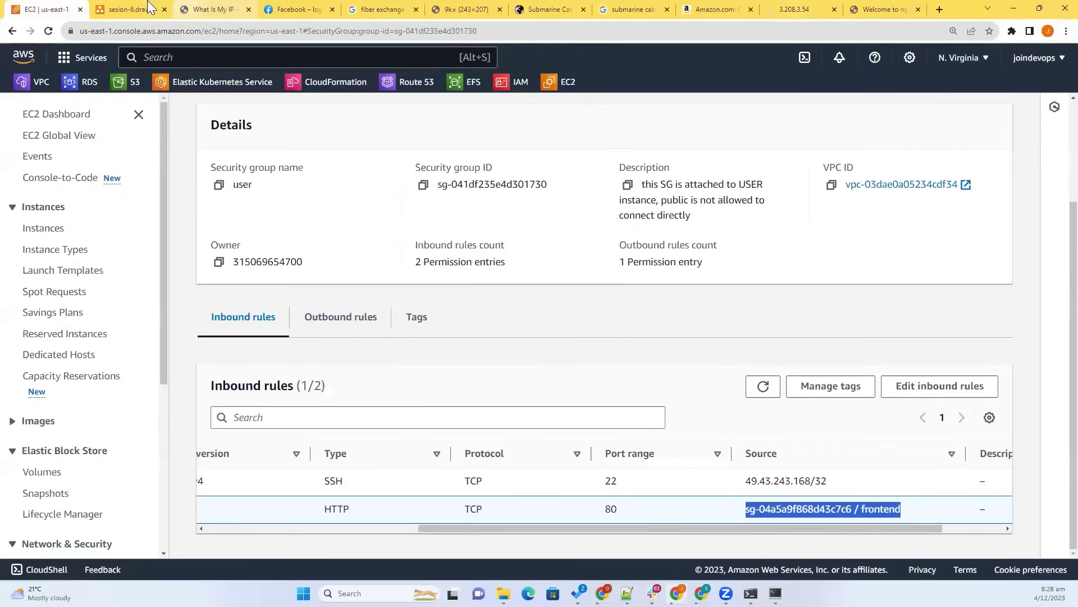
key("ctrl+Tab")
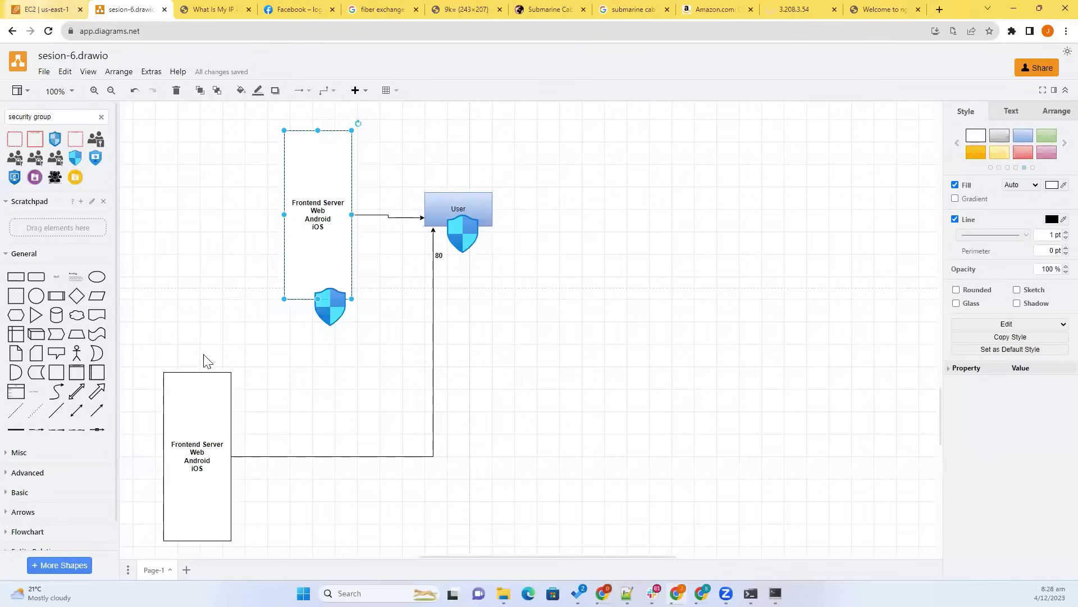
key("ctrl+shift+Tab")
left_click(393, 386)
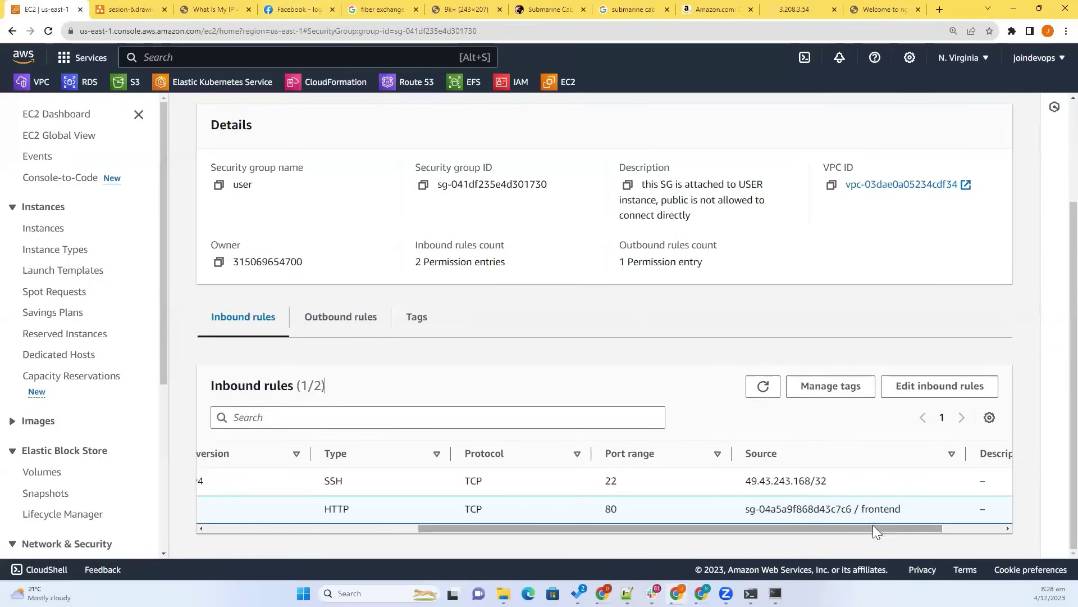
left_click_drag(878, 527, 797, 531)
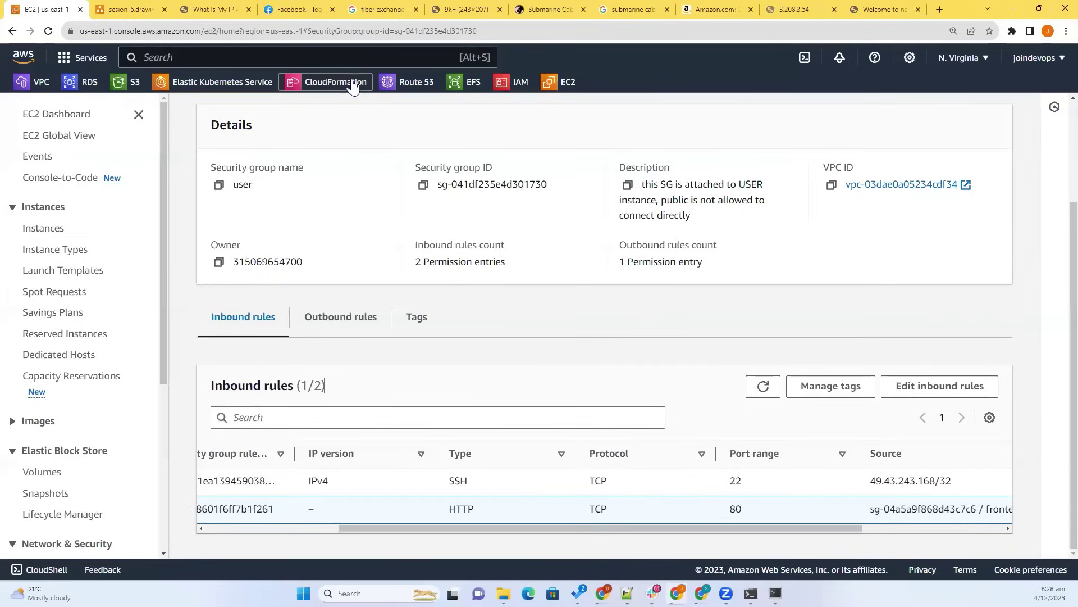
Step: In sesion-6.drawio, duplicate the upper Frontend Server box, placing the copy below it, and move the lower frontend box further down
left_click(131, 10)
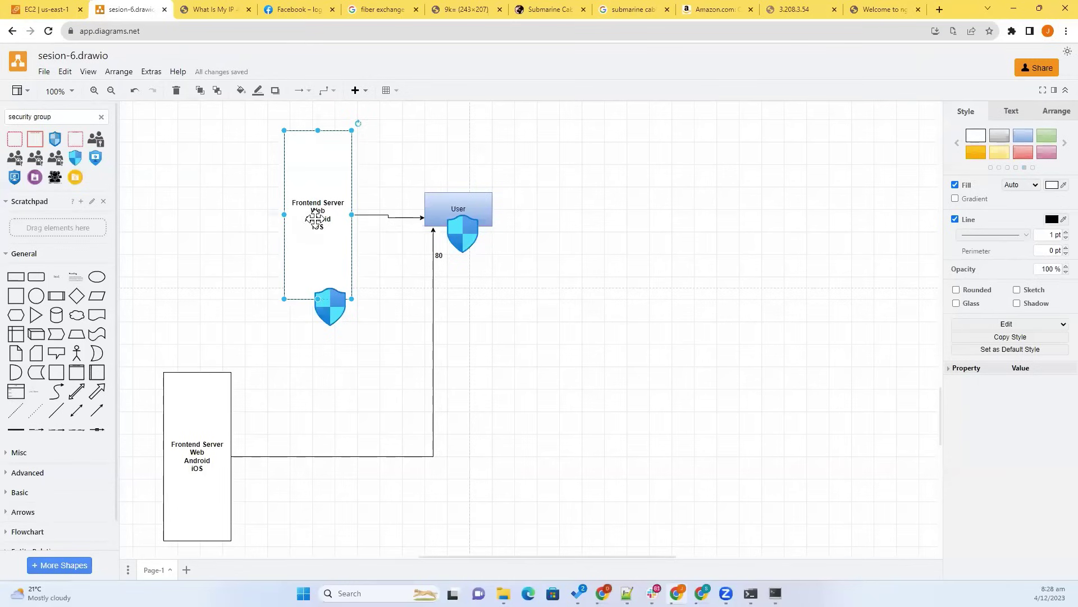
left_click_drag(315, 219, 236, 275, "ctrl")
left_click_drag(208, 444, 240, 534)
left_click_drag(248, 315, 329, 428)
Step: Copy the upper frontend box's shield onto the edge of the duplicated Frontend Server box facing the User box
left_click(336, 299)
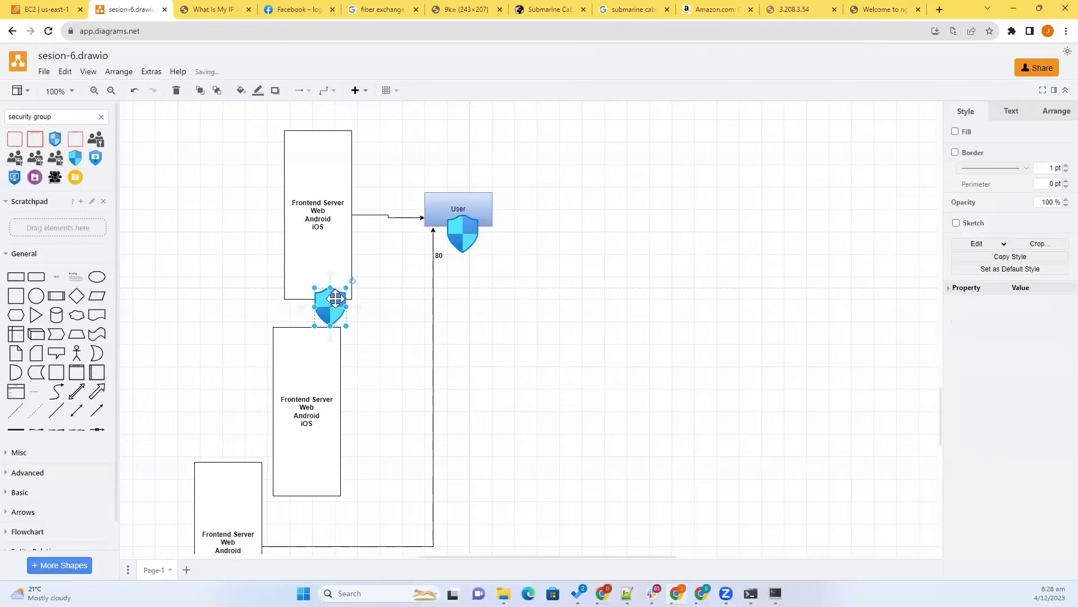
left_click_drag(336, 299, 353, 416, "ctrl")
left_click(597, 398)
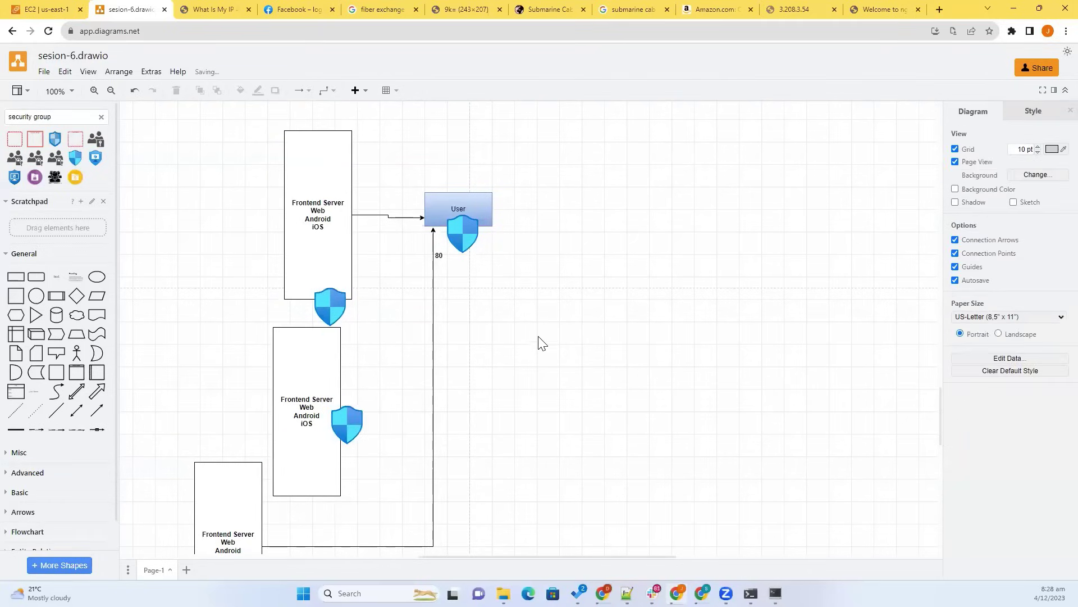
left_click(346, 415)
left_click(334, 301)
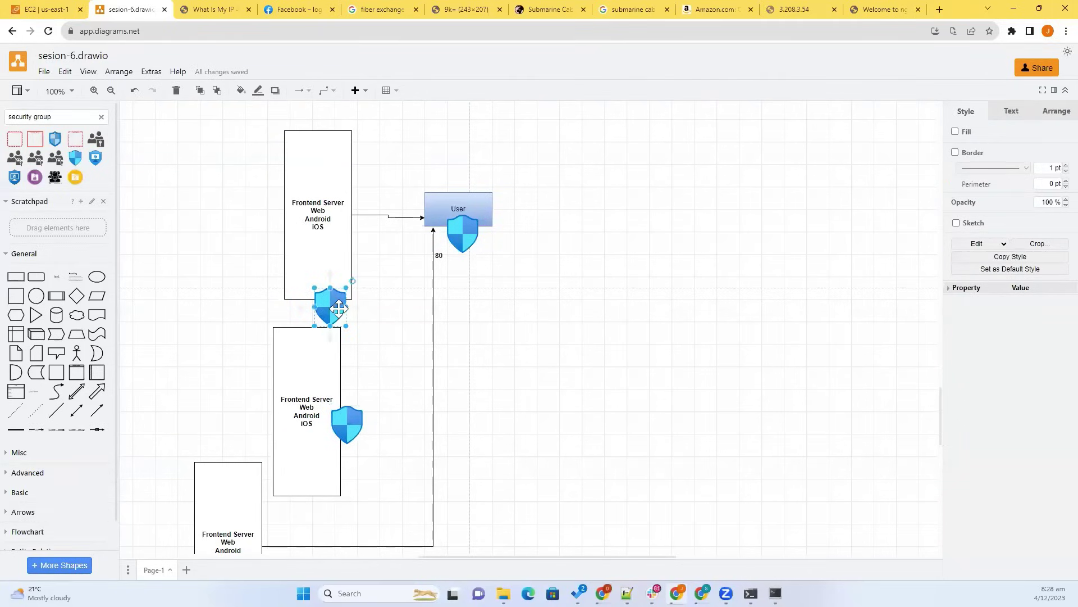
left_click(357, 406)
left_click(330, 306)
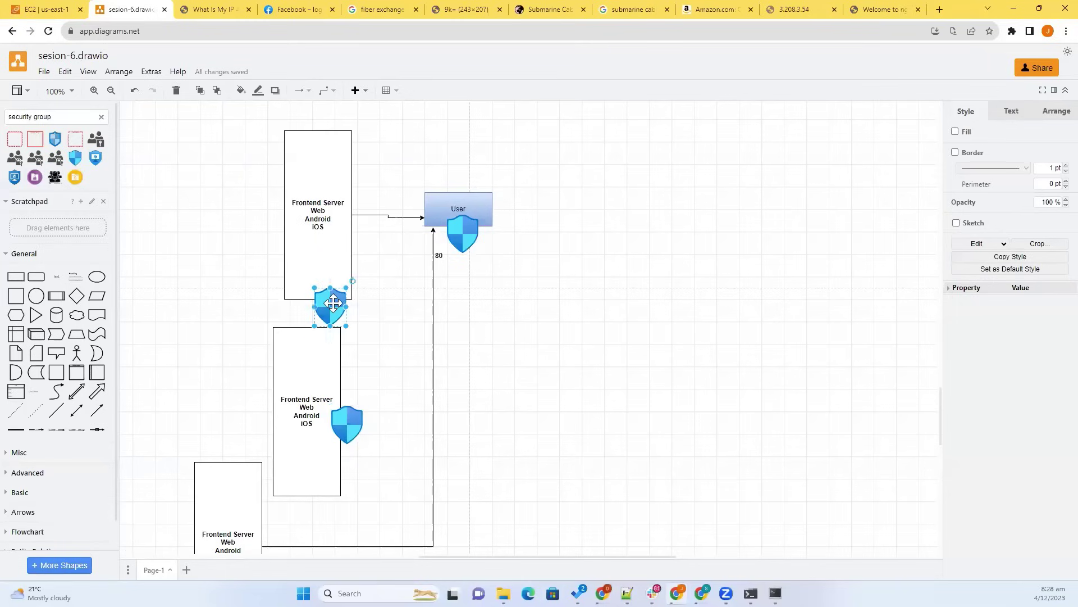
Step: Connect the duplicated frontend box's shield to the User box and delete the lowest frontend box's connector to User
left_click(333, 378)
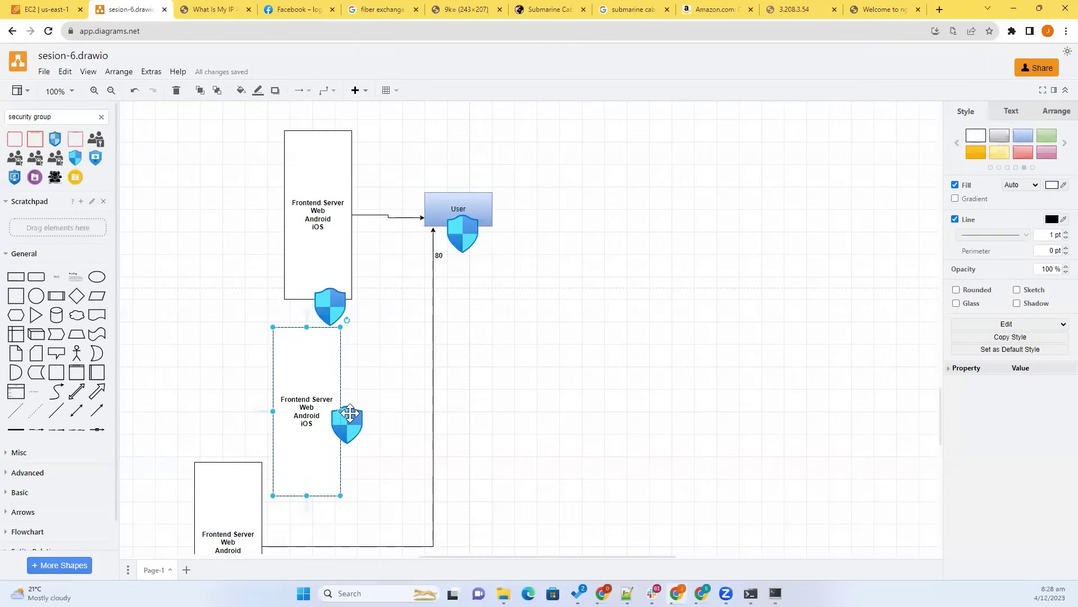
left_click_drag(357, 385, 459, 230)
left_click(459, 510)
left_click(433, 500)
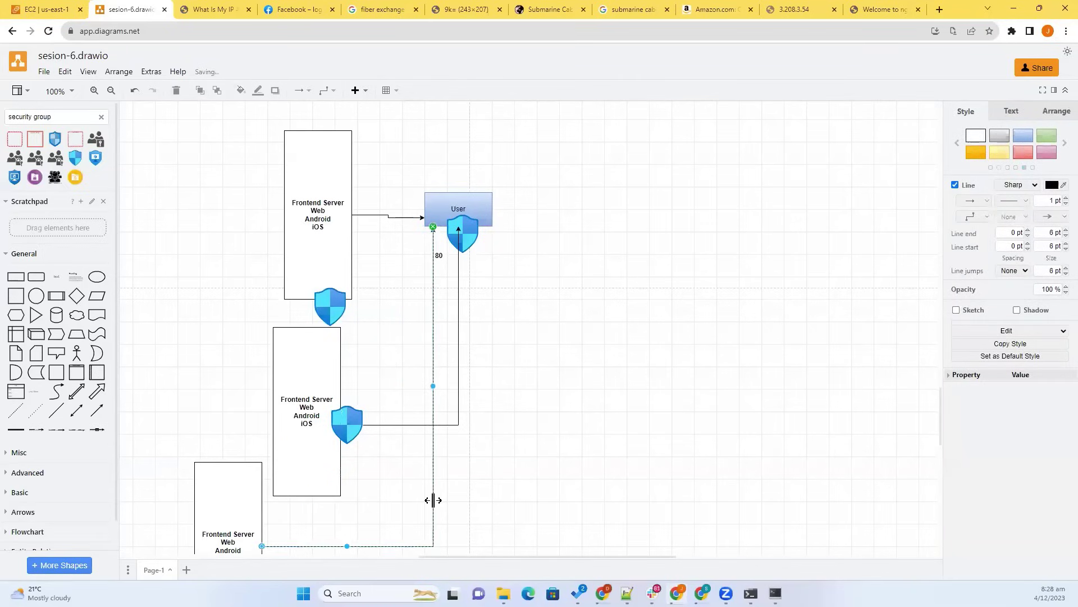
key("Delete")
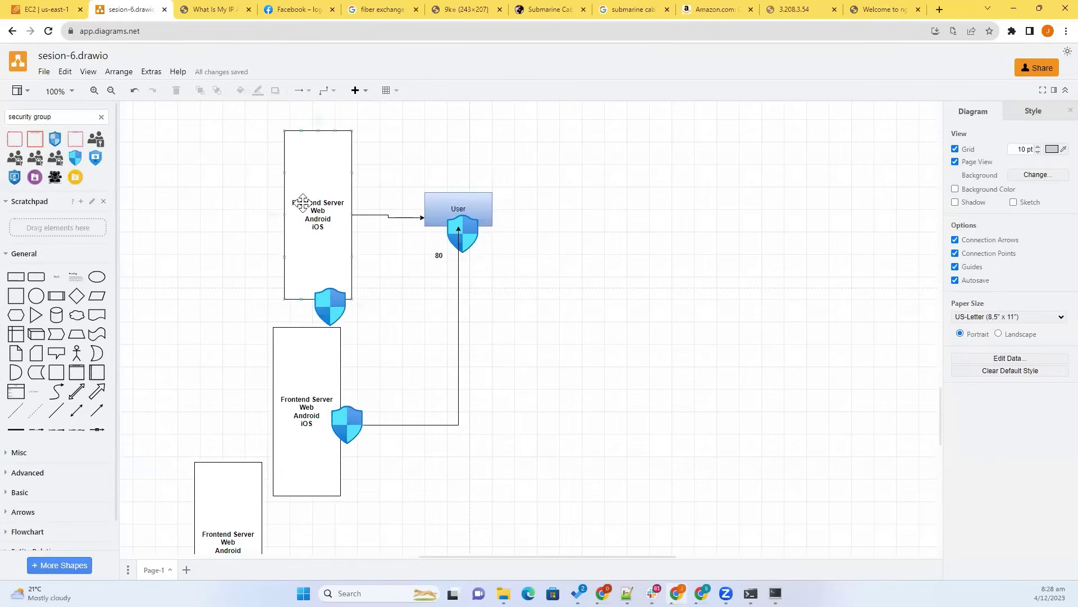
Step: Examine the frontend boxes and their shields in the diagram against the user security group's inbound rule list
left_click(312, 240)
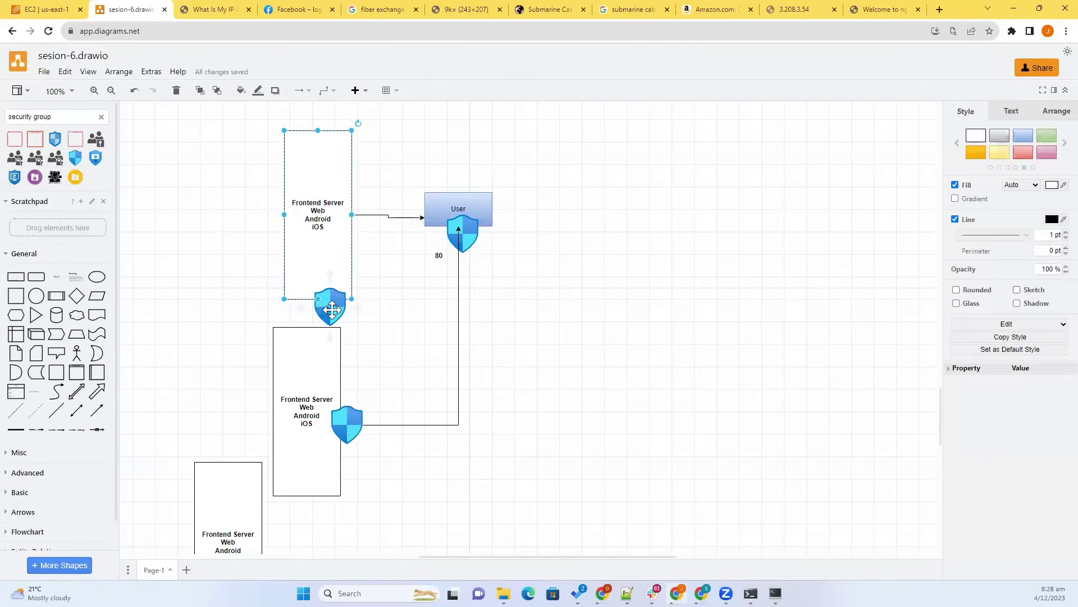
left_click(348, 426)
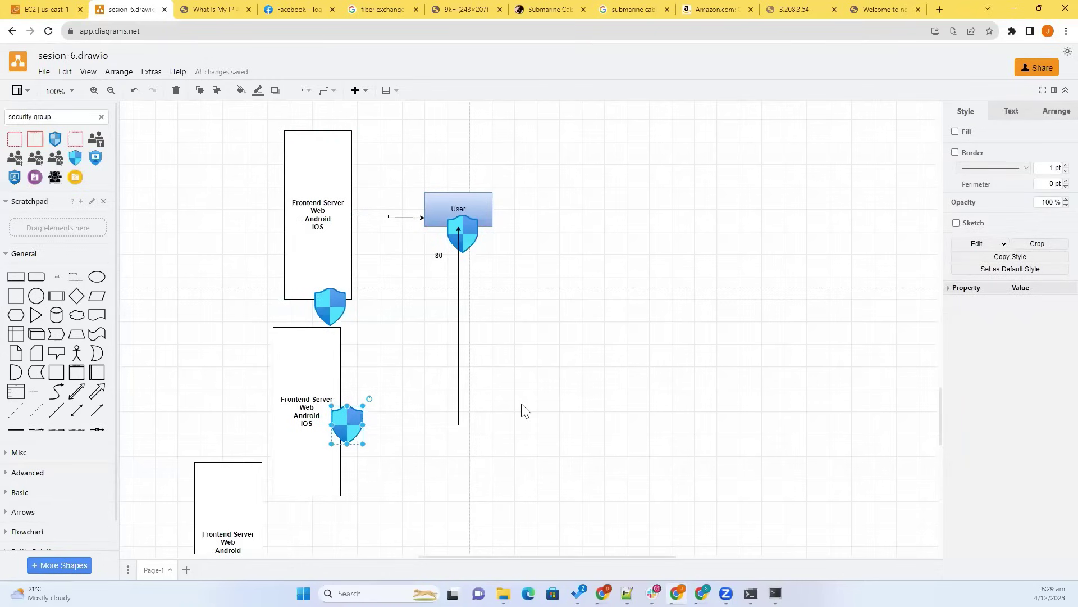
left_click(49, 11)
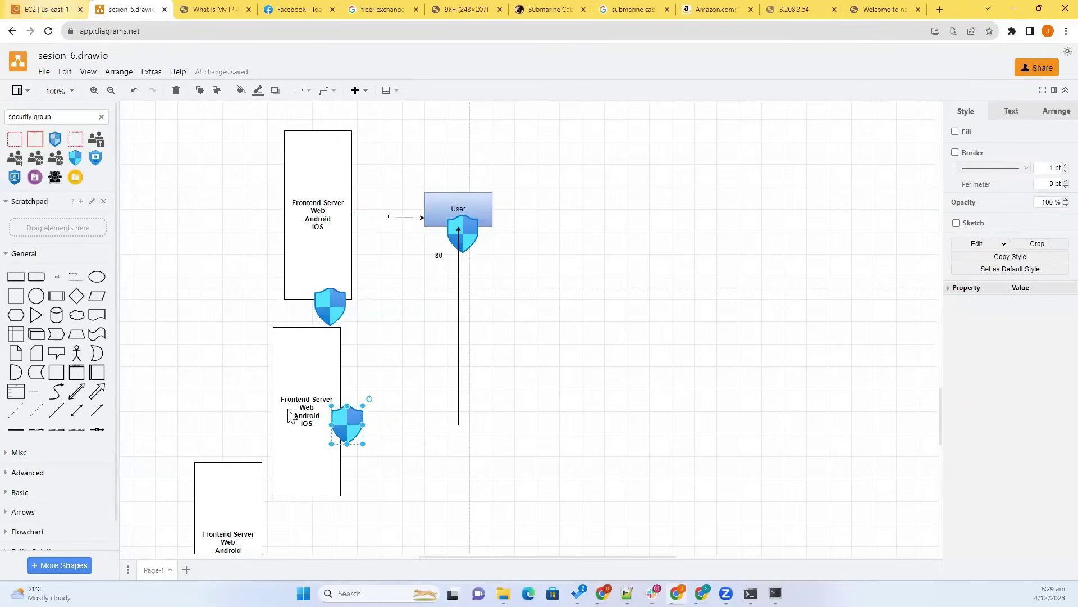
left_click_drag(647, 529, 520, 520)
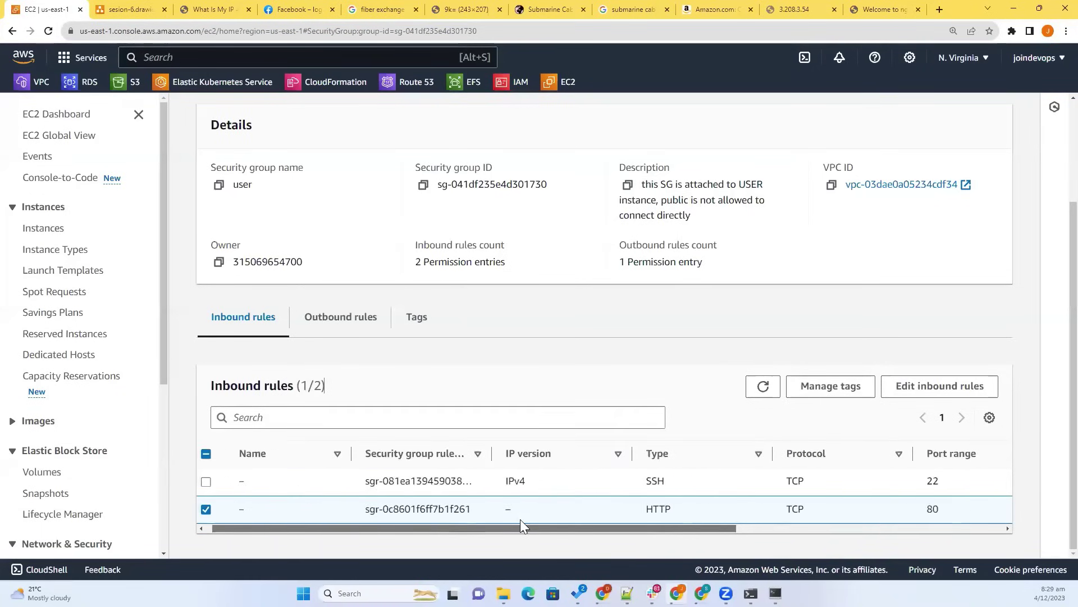
left_click_drag(520, 519, 492, 524)
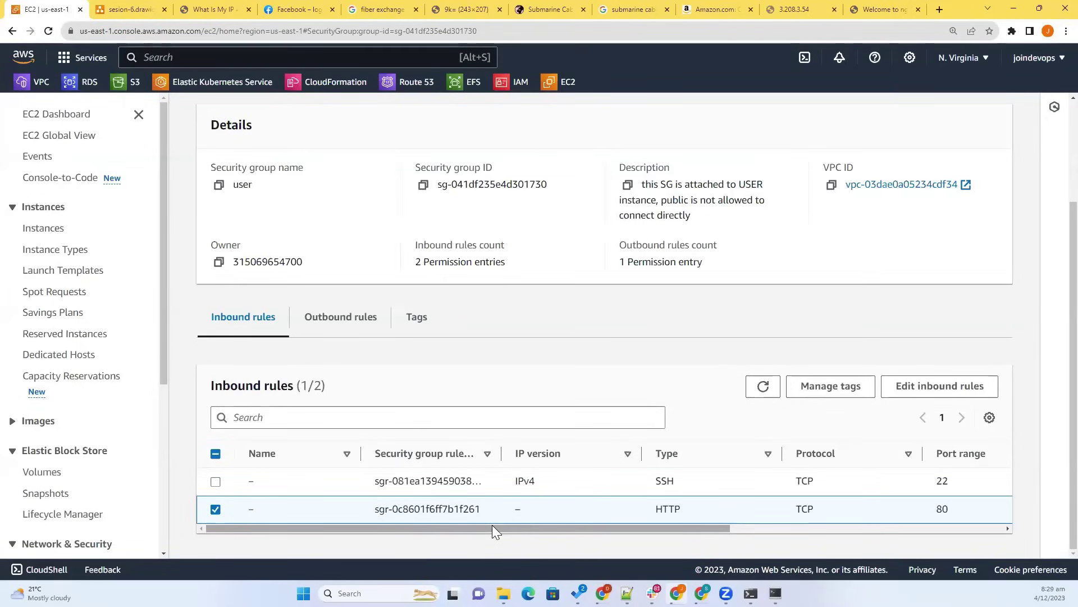
left_click(132, 9)
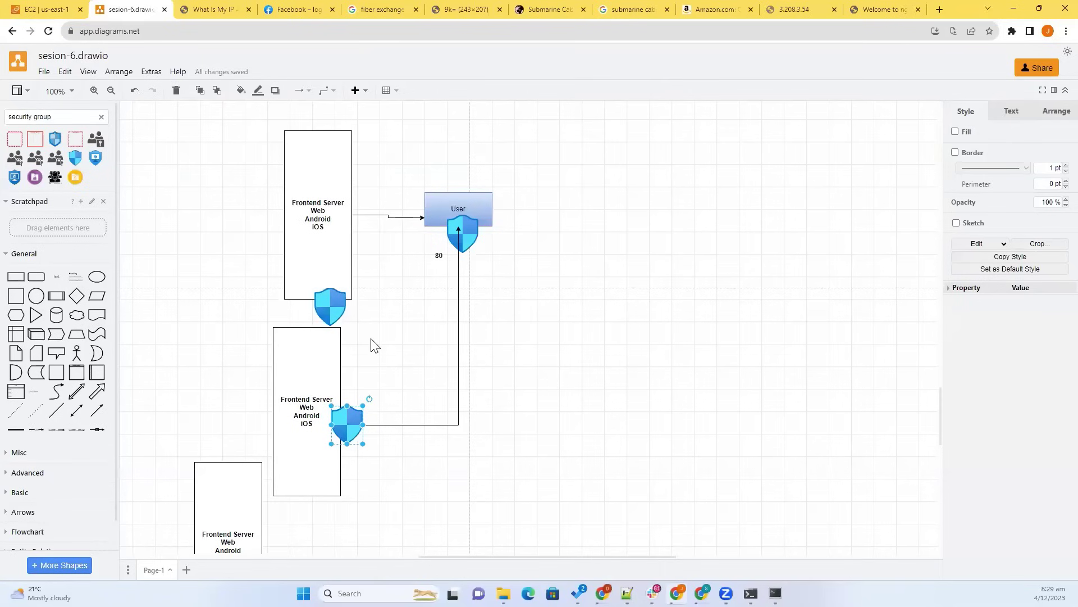
Step: Switch to SuperPuTTY, clear the frontend server's terminal, and test the user server's HTTP port with telnet 3.208.3.54 80
left_click(372, 339)
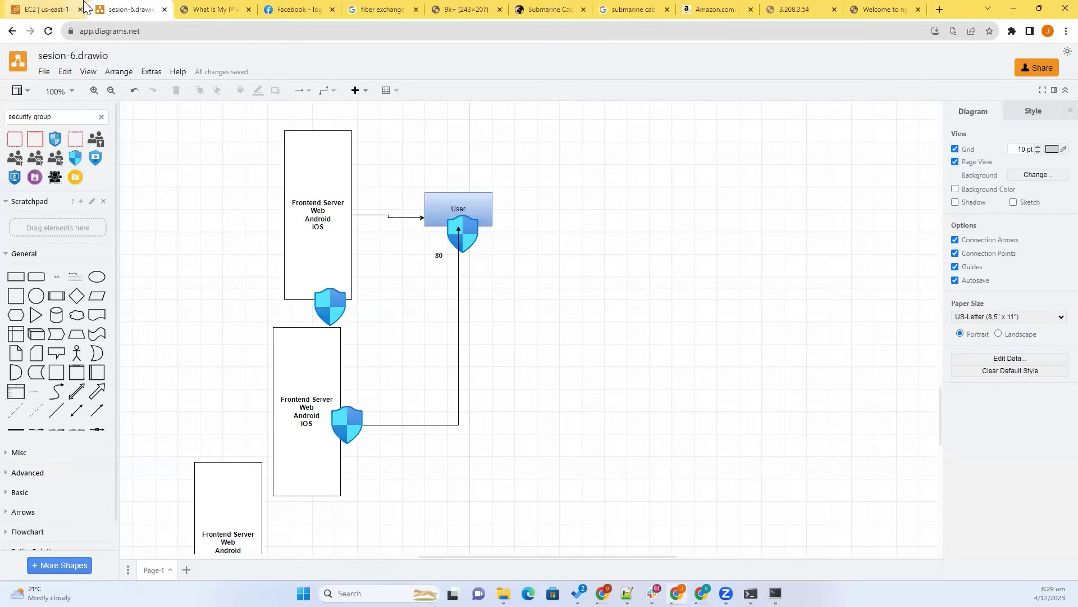
key("ctrl+shift+Tab")
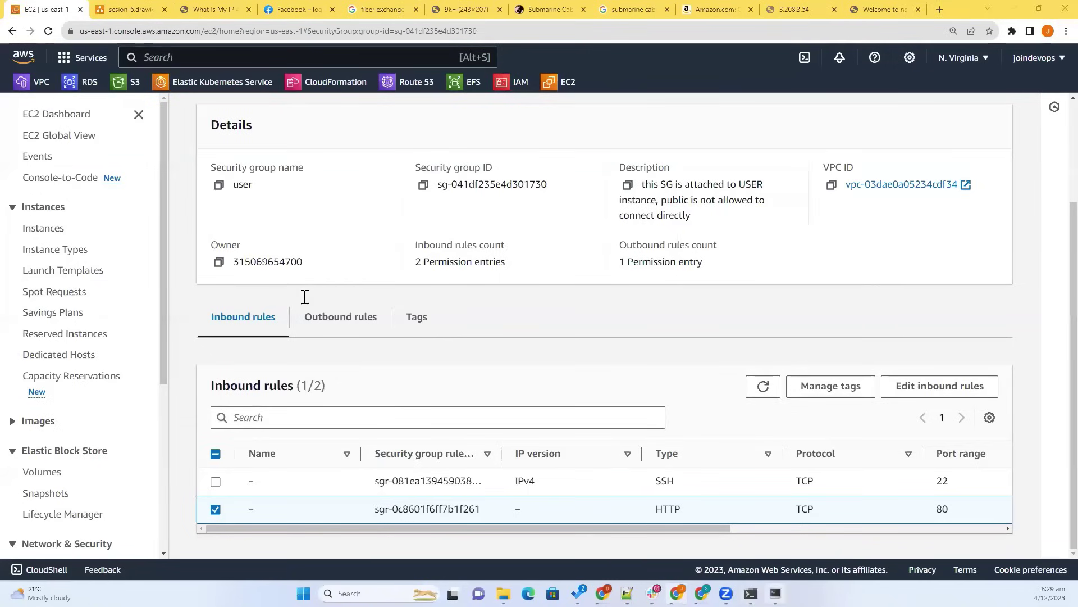
key("alt+Tab")
key("ctrl+Tab")
type("clear")
key("Return")
key("Up")
key("Up")
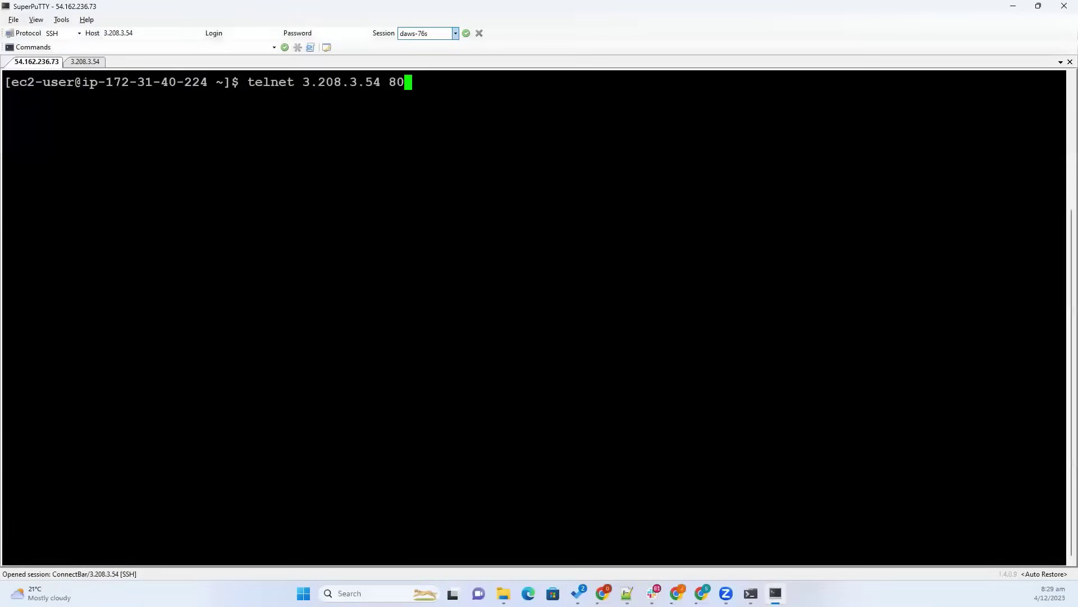
key("Return")
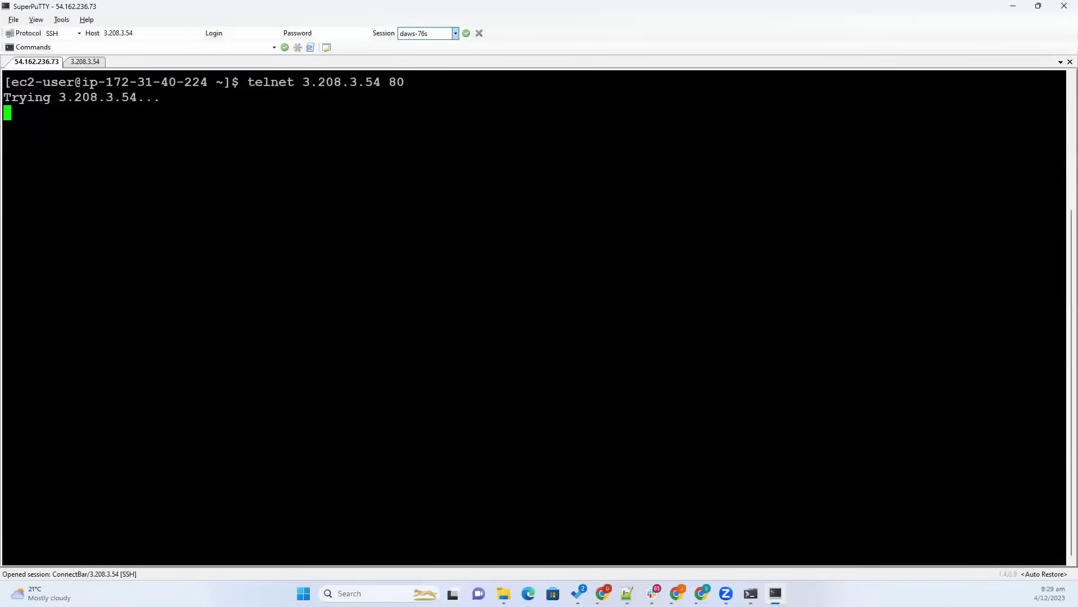
key("ctrl+c")
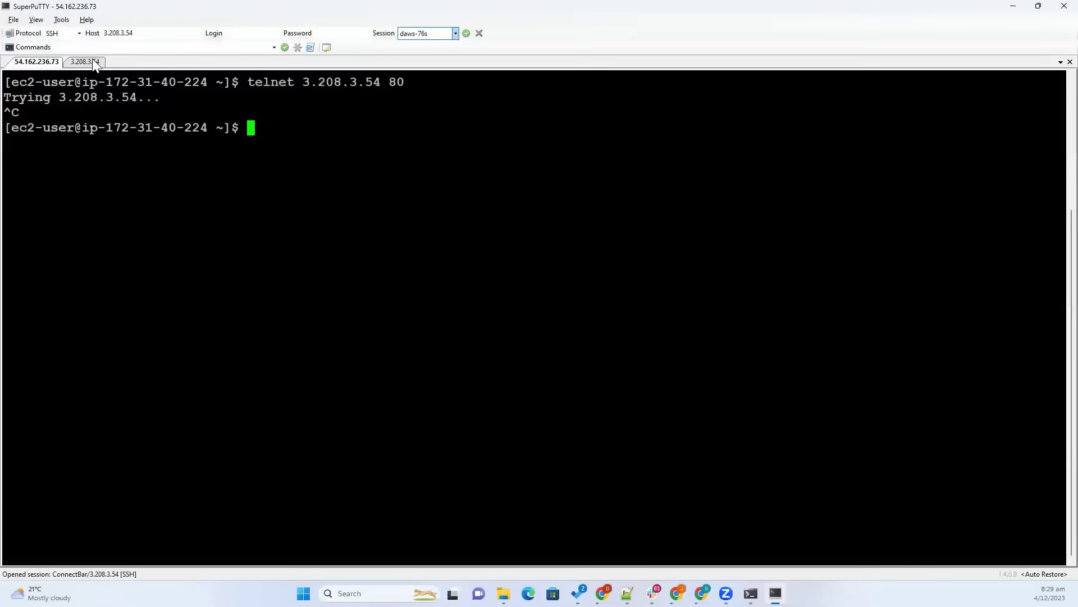
Step: In the 3.208.3.54 session, clear the terminal and list the listening TCP ports with netstat -lntp
key("ctrl+Tab")
type("lear")
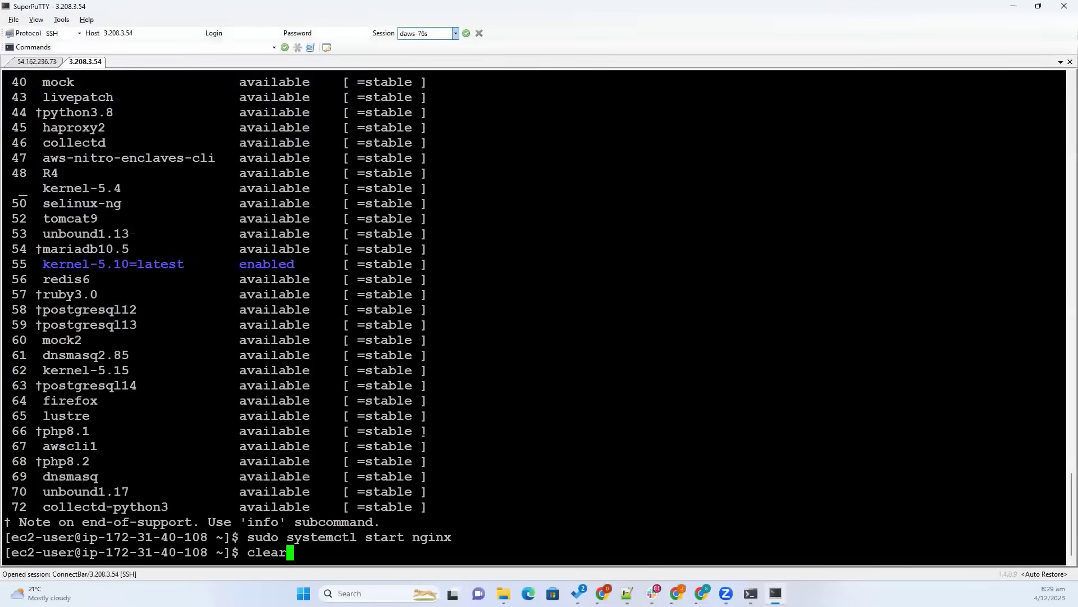
key("Return")
type("nets")
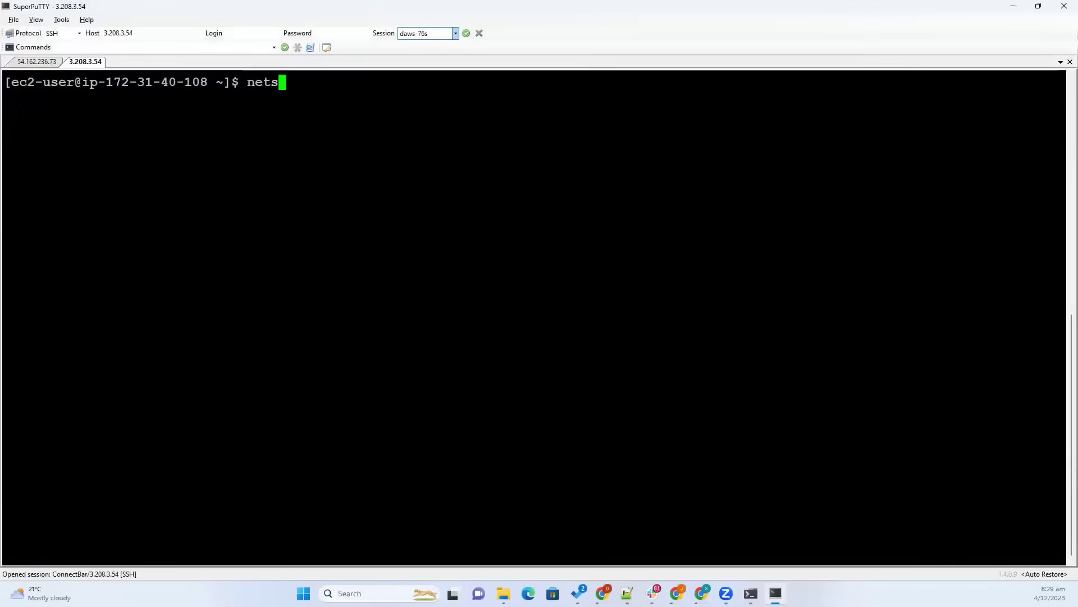
type("tat -lntp")
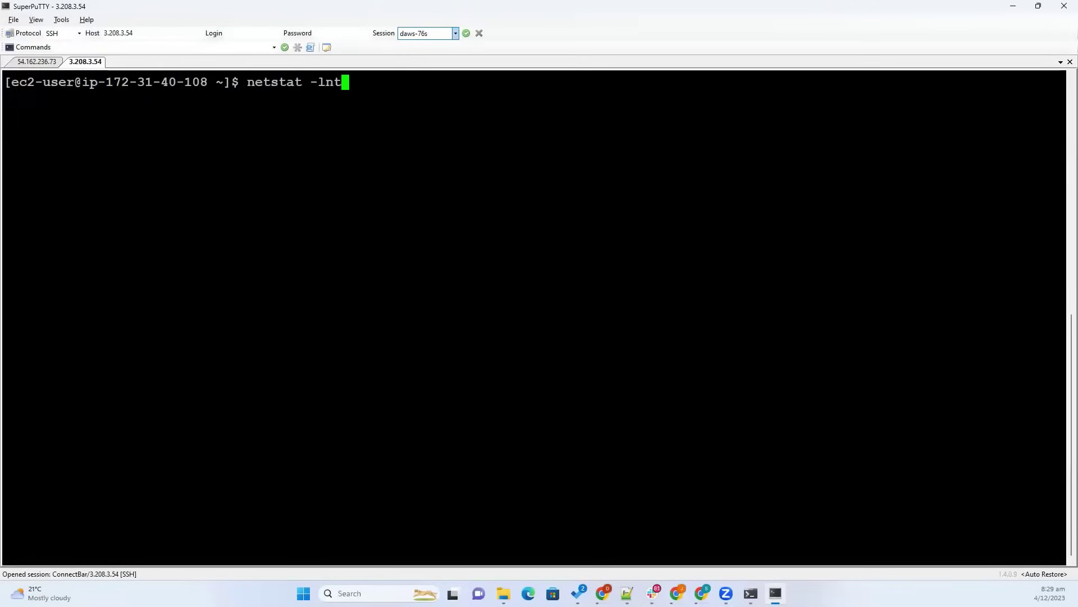
key("Return")
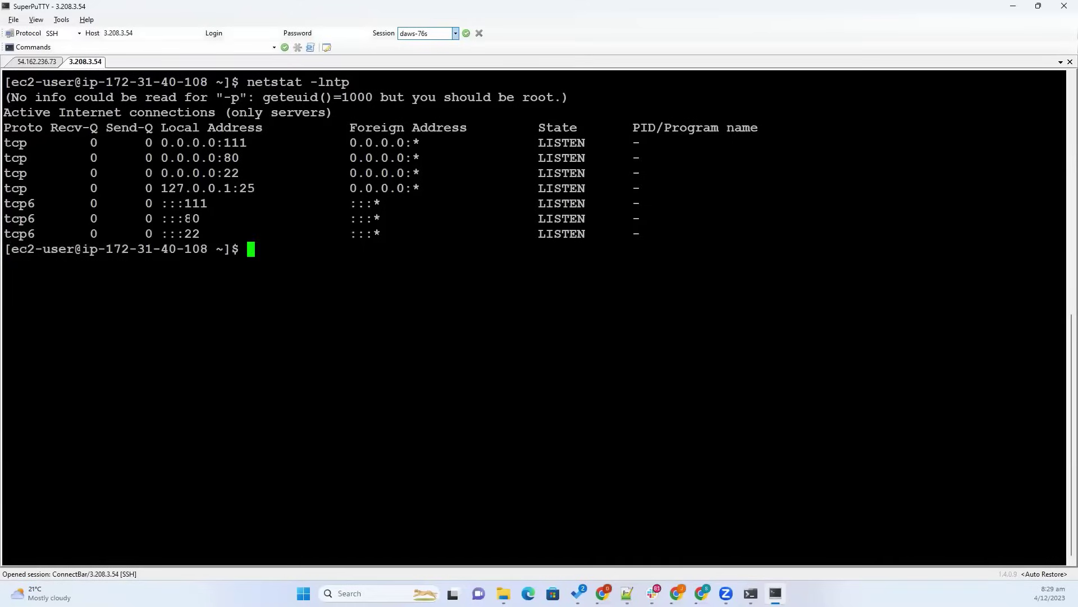
Step: Switch to the AWS console, check the sources of the user security group's inbound rules in the rule editor, and leave without changes
left_click(45, 62)
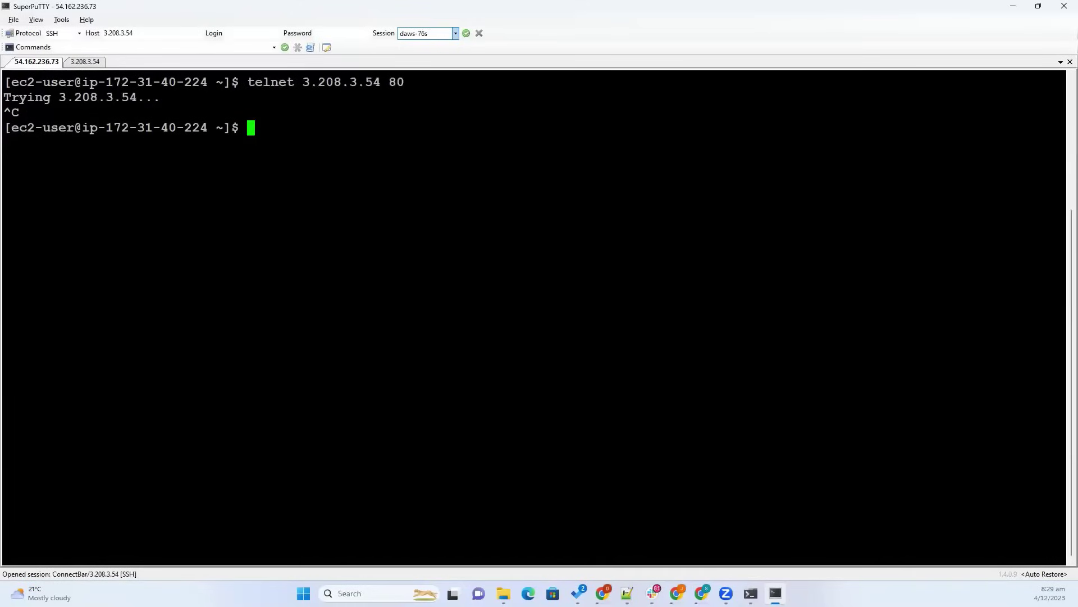
key("alt+Tab")
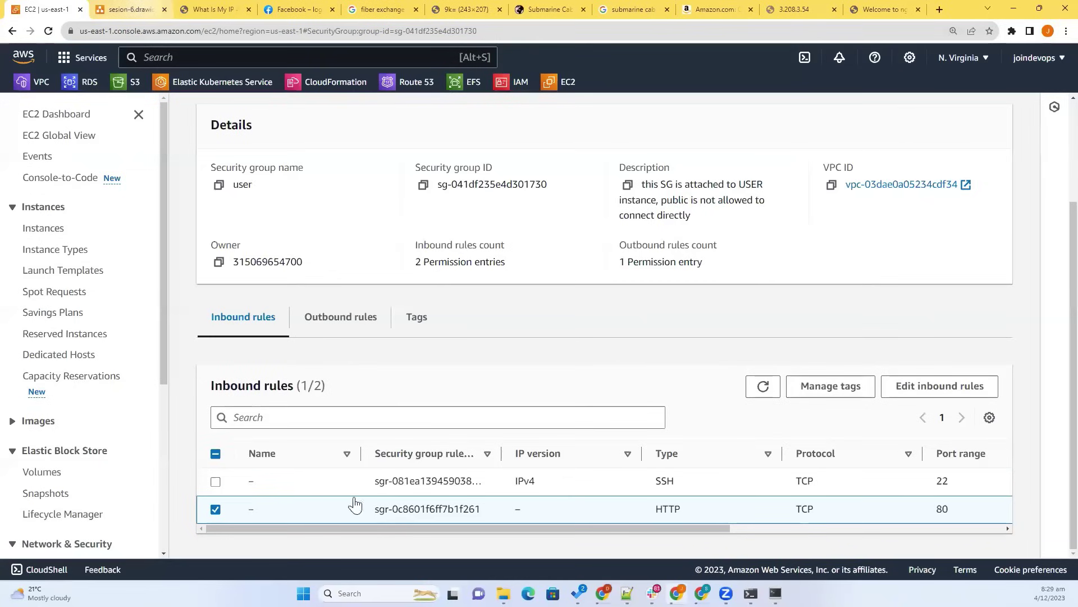
left_click_drag(723, 528, 939, 528)
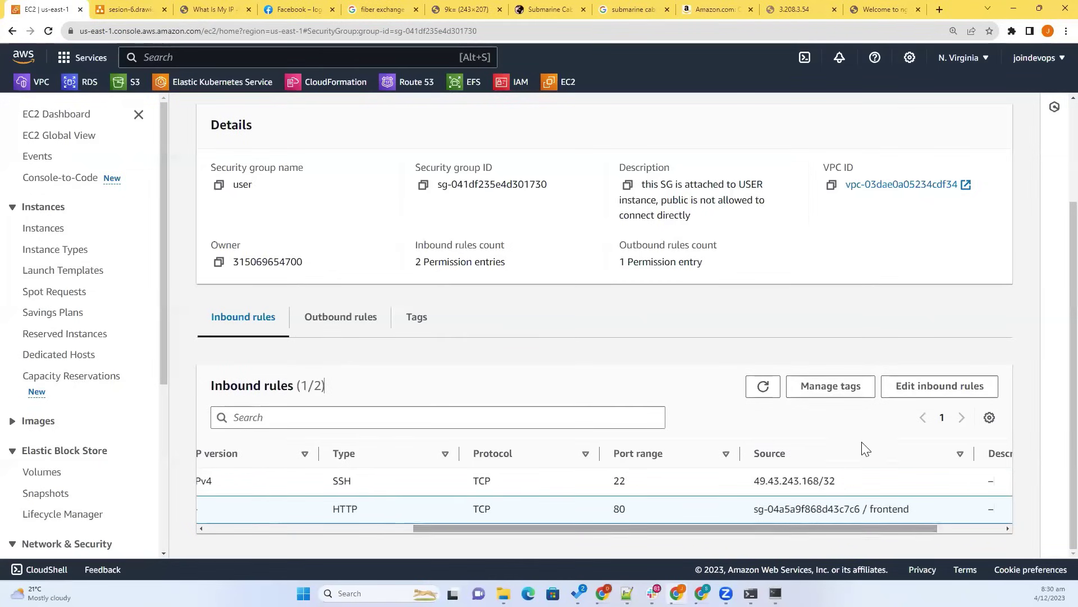
left_click(924, 395)
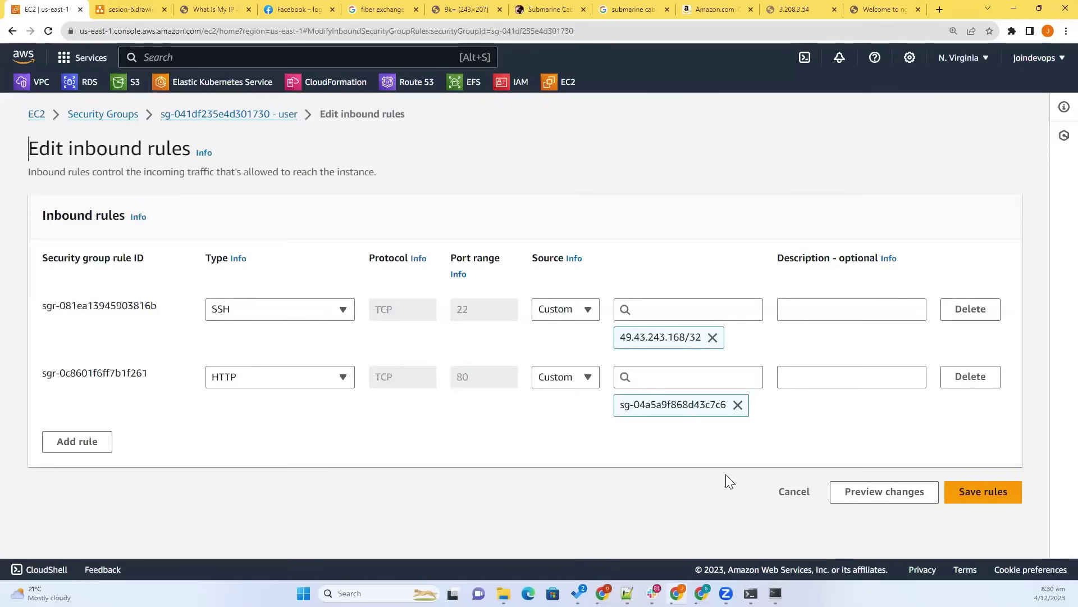
left_click(1010, 499)
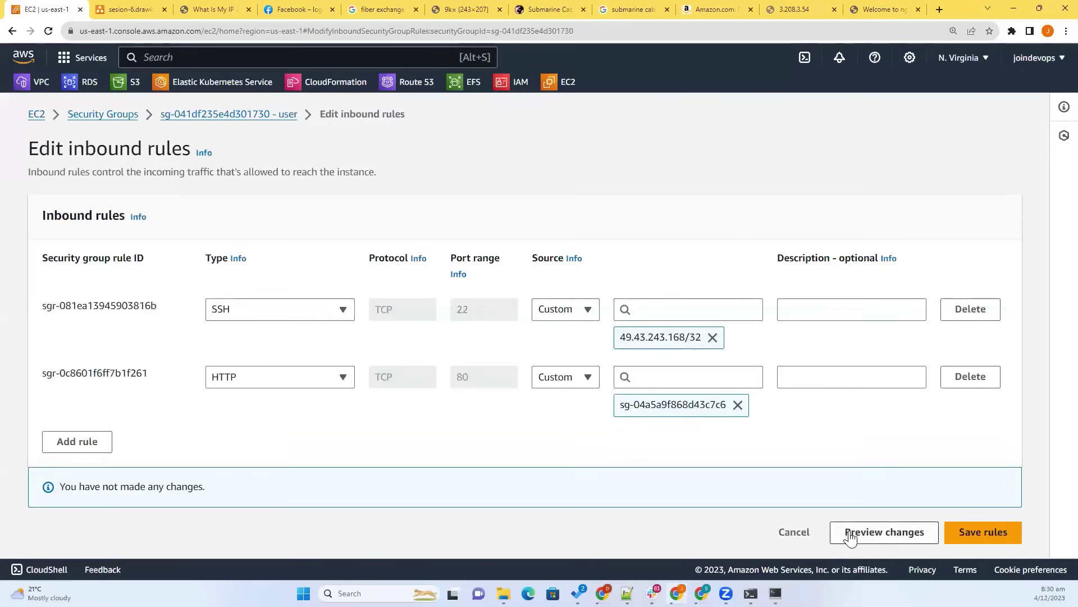
left_click(807, 537)
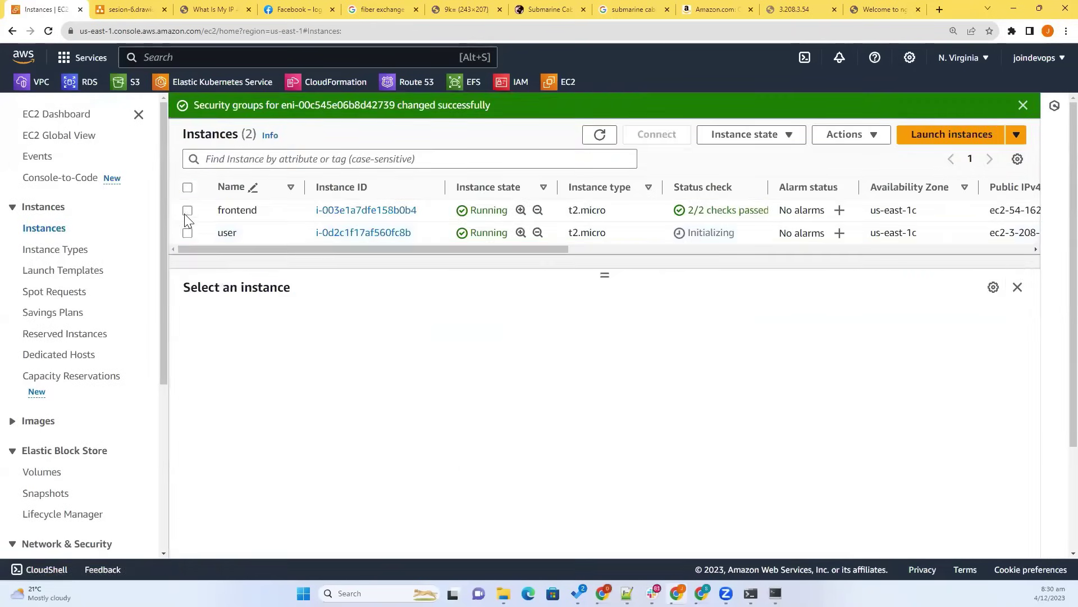
Step: Check the security groups attached to the frontend and user instances, and the user instance's inbound rule for port 80
left_click(261, 324)
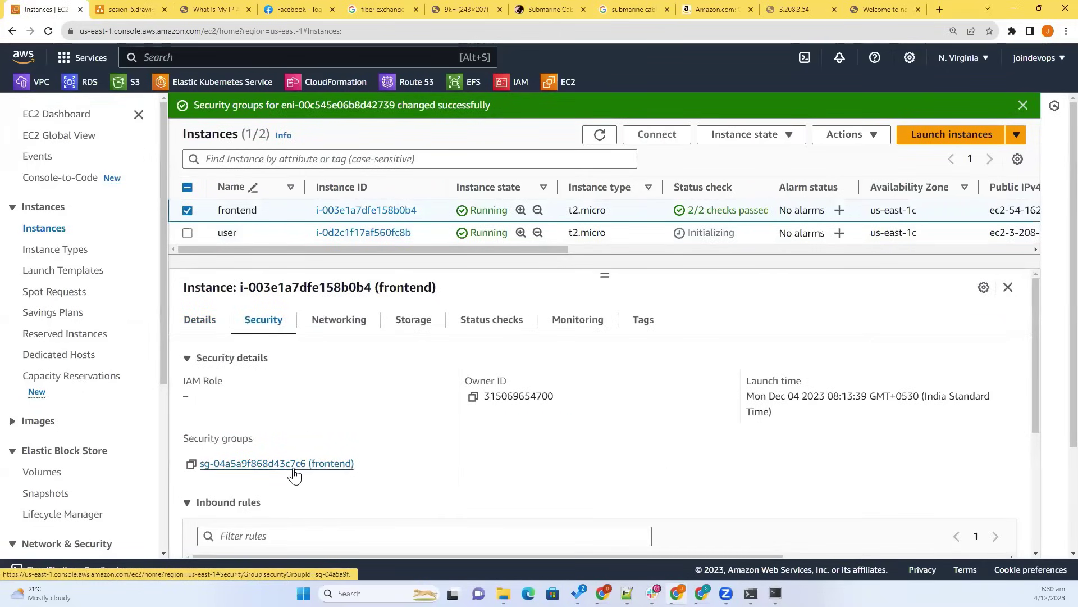
left_click(187, 233)
left_click(187, 210)
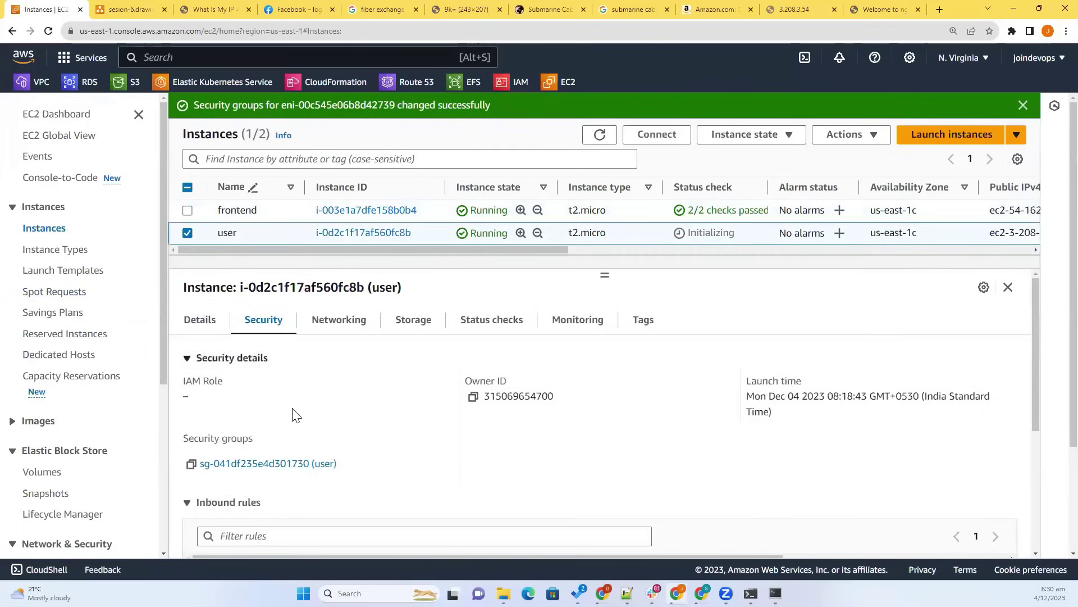
scroll(351, 476, "down", 2)
scroll(351, 477, "down", 2)
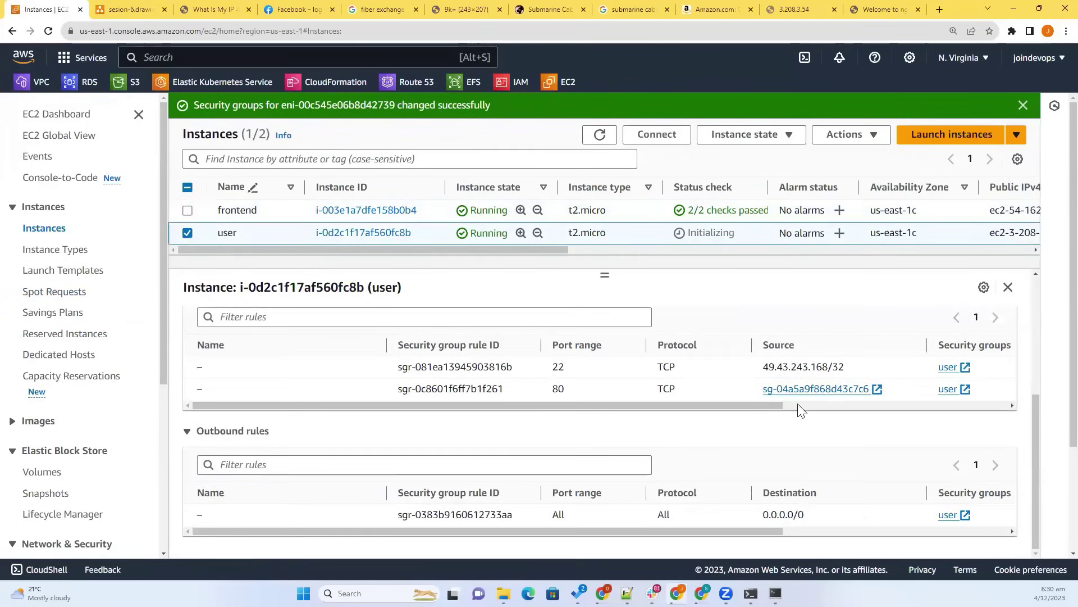
left_click_drag(765, 402, 738, 415)
double_click(667, 390)
left_click(553, 388)
Step: Switch to SuperPuTTY and retry telnet 3.208.3.54 80 from the frontend server, interrupting the attempt
key("alt+Tab")
key("Up")
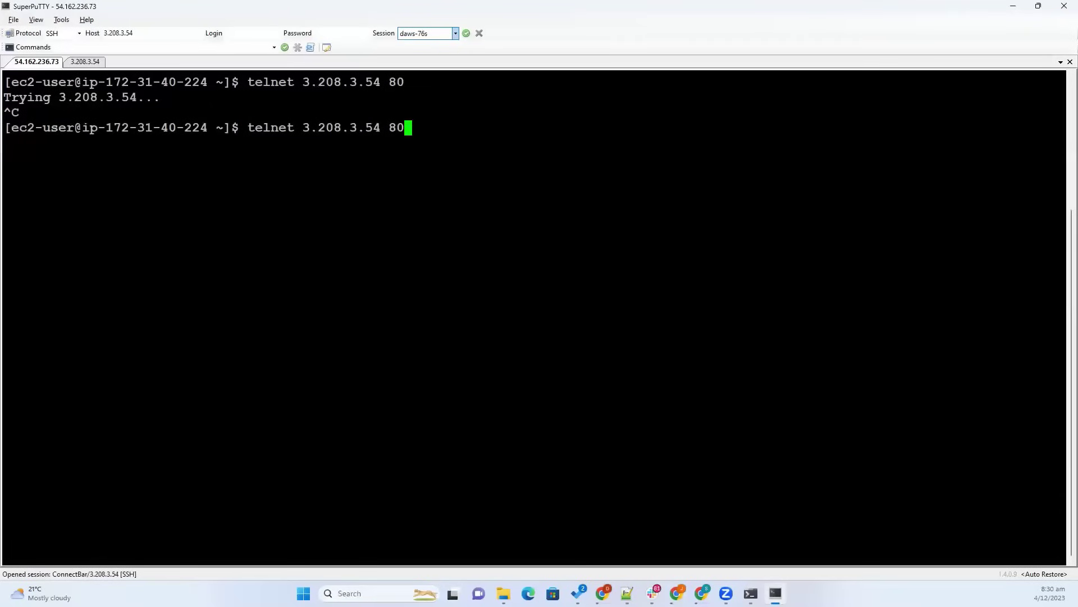
key("Return")
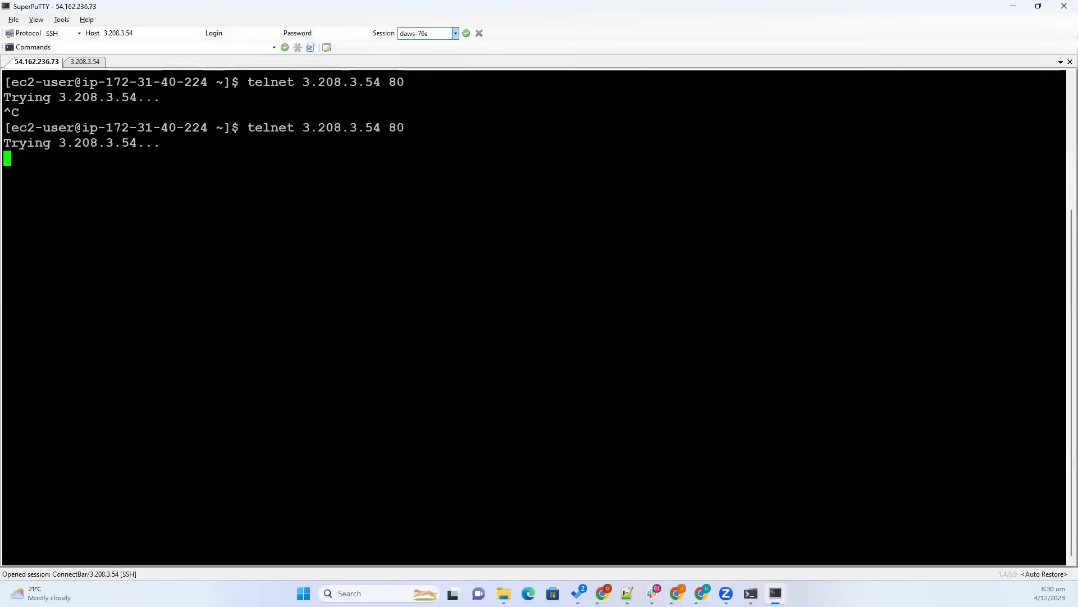
key("ctrl+c")
Step: Exit the frontend SSH session, copy the frontend instance's public IPv4 address from the AWS console, and reconnect to 54.162.236.73 in SuperPuTTY
type("exit")
key("Return")
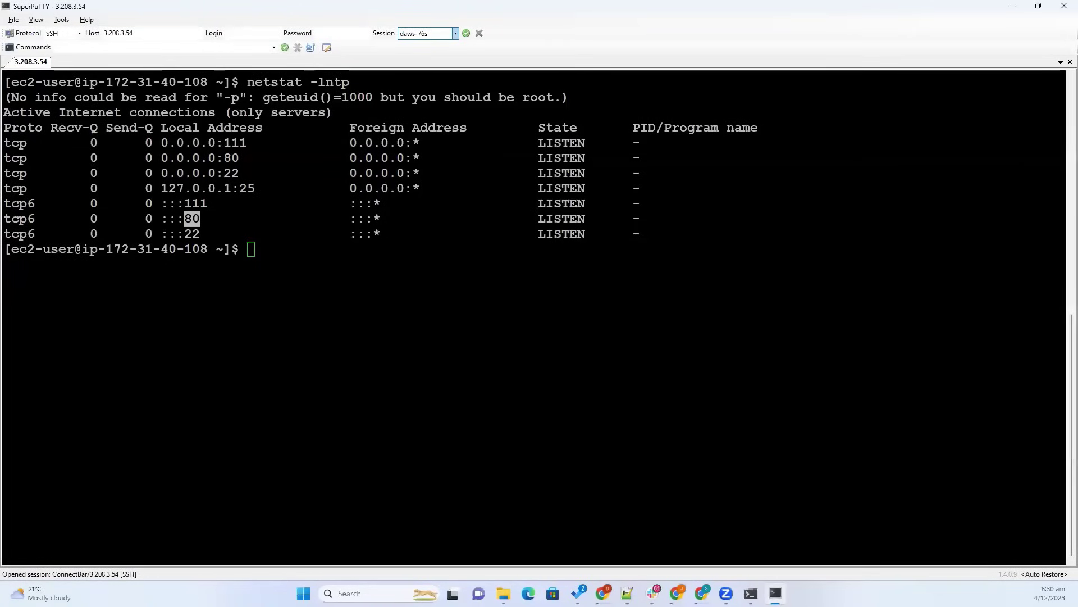
left_click(678, 593)
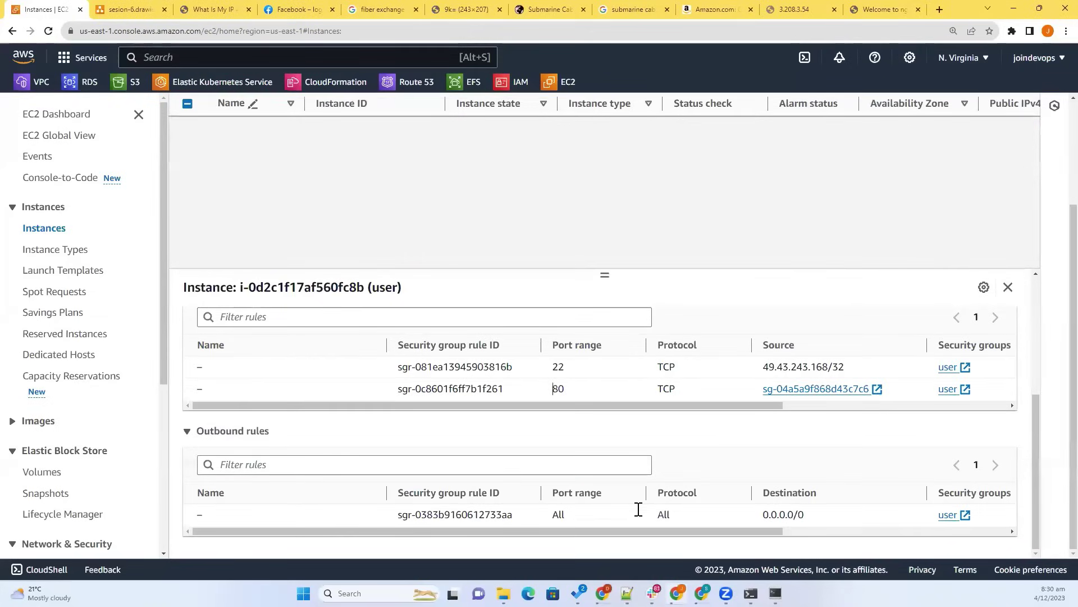
left_click_drag(688, 531, 404, 409)
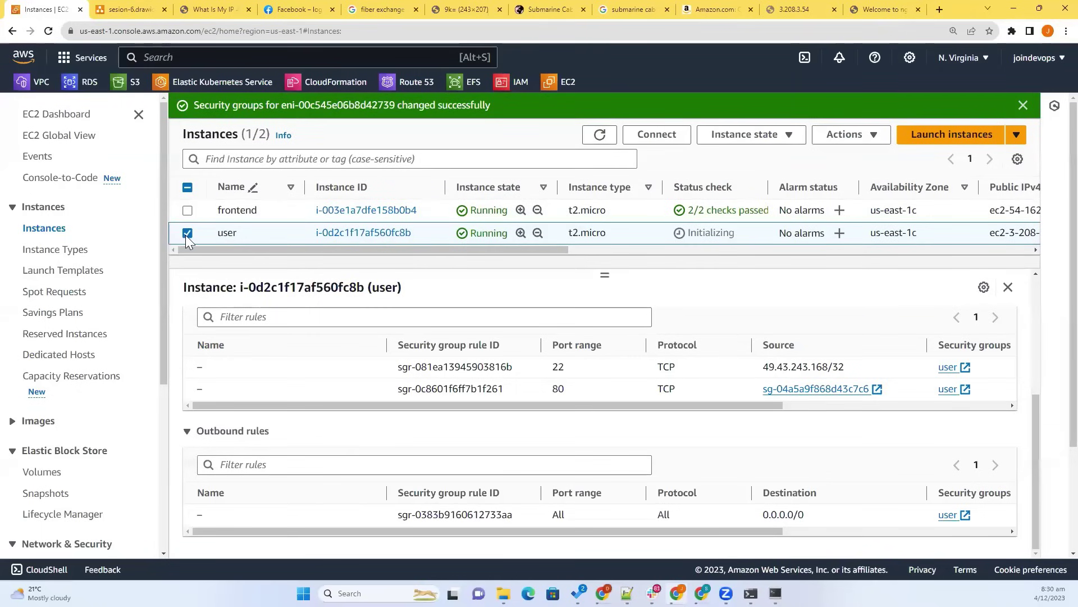
left_click(187, 233)
left_click(187, 210)
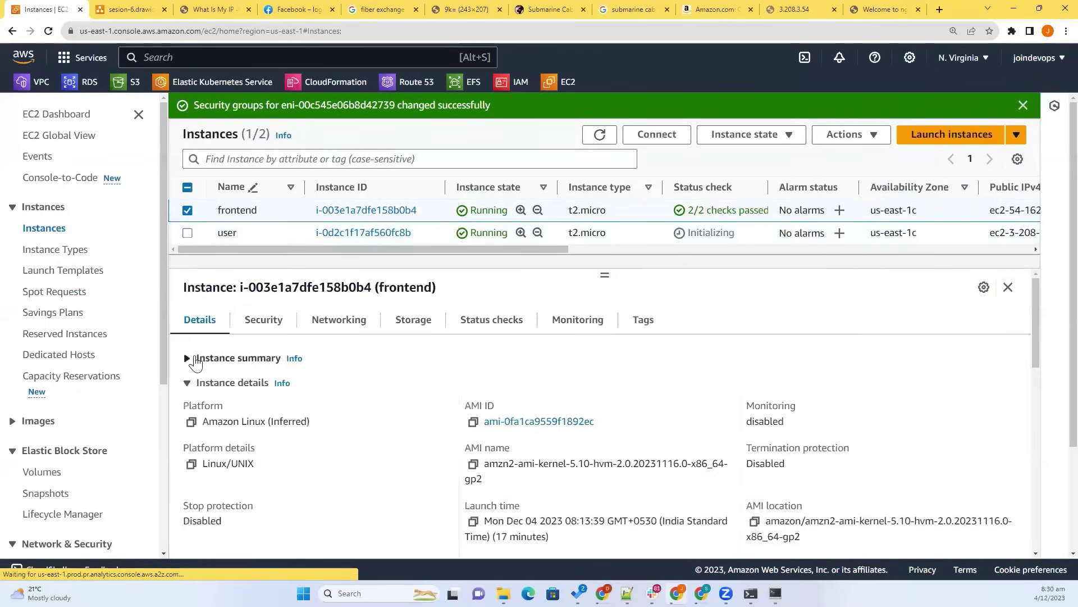
left_click(189, 358)
left_click(473, 396)
key("alt+Tab")
double_click(115, 35)
key("ctrl+v")
key("Return")
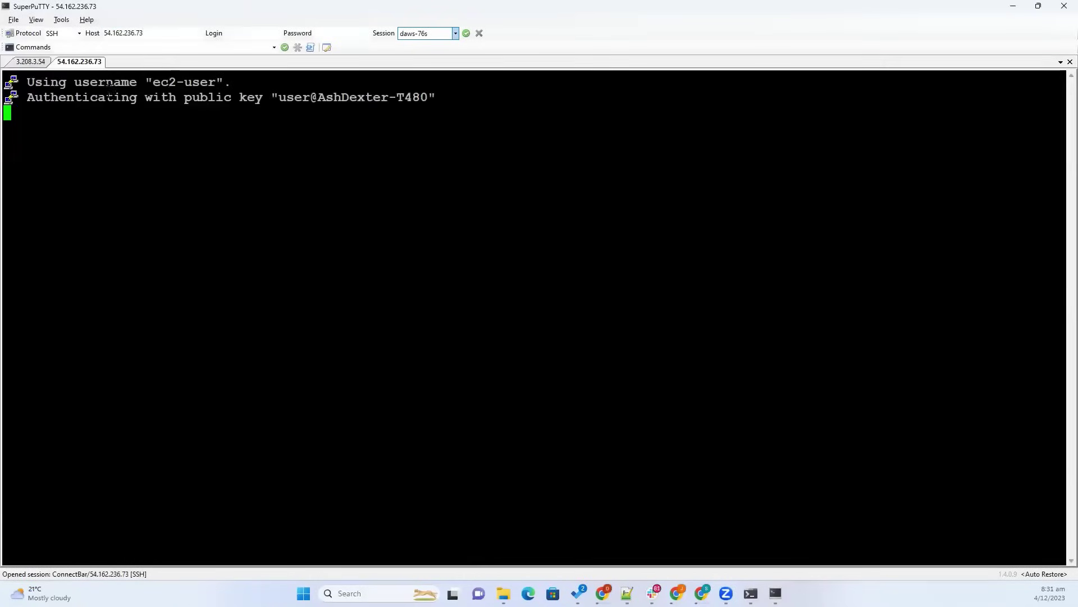
Step: Run telnet 3.208.3.54 80 in the reconnected frontend session
key("Up")
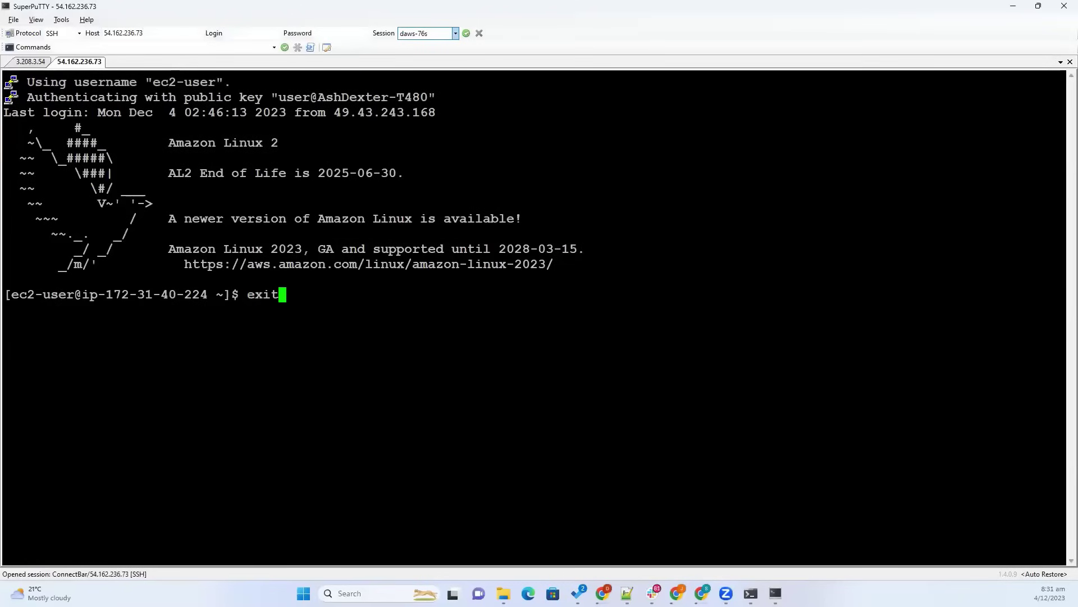
key("Up")
key("Return")
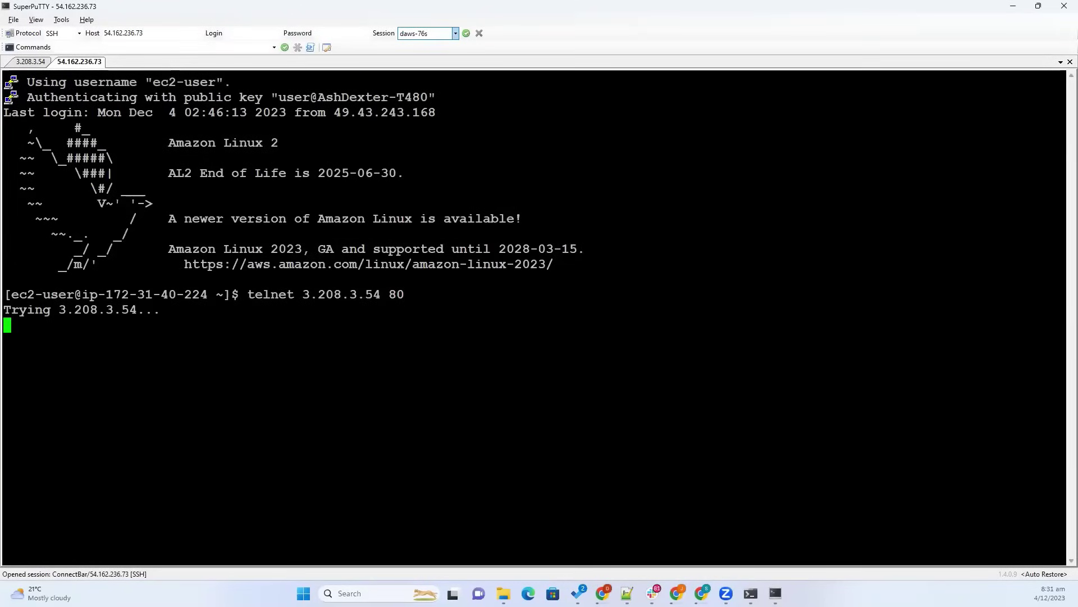
Step: Restart the web server in the 3.208.3.54 session with sudo systemctl restart nginx
left_click(31, 62)
type("sudo ")
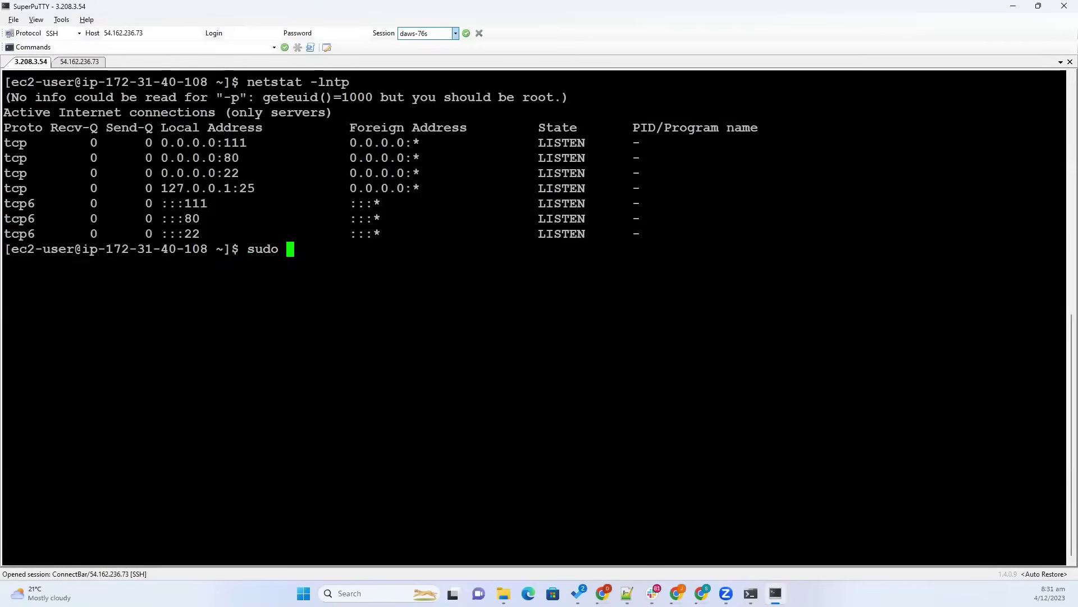
type("systemctl restart nginx")
key("Return")
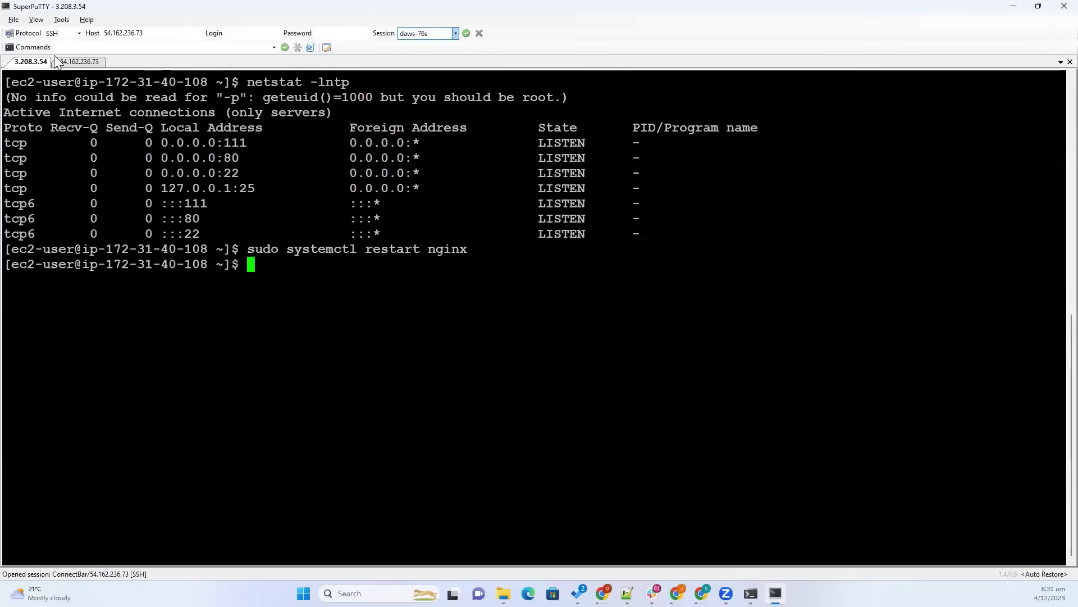
Step: In the frontend session, interrupt telnet and request the user server's web page with curl 3.208.3.54
left_click(90, 62)
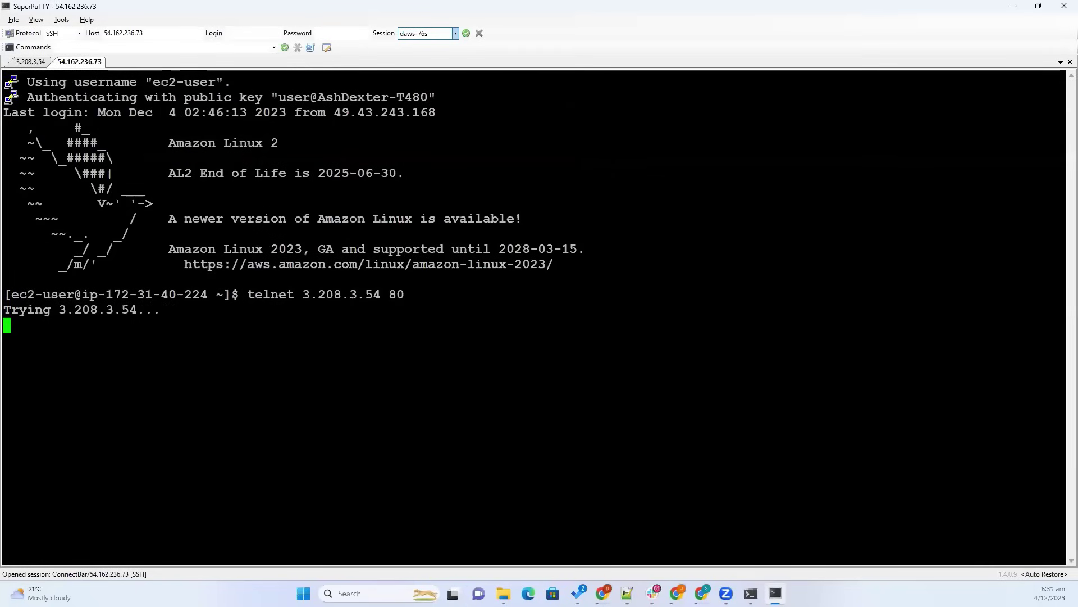
key("ctrl+c")
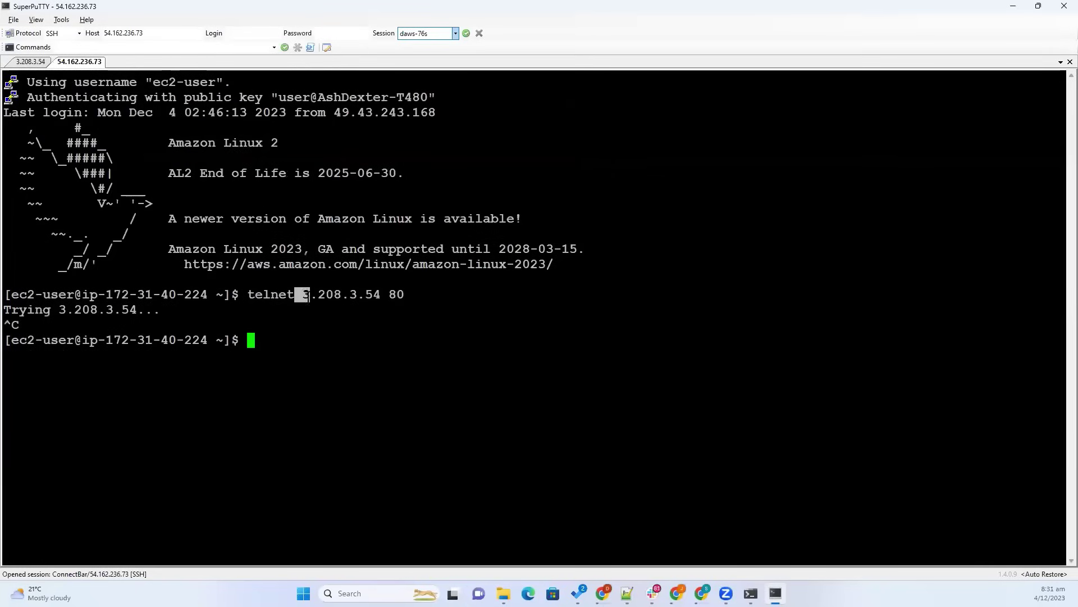
left_click_drag(303, 294, 375, 294)
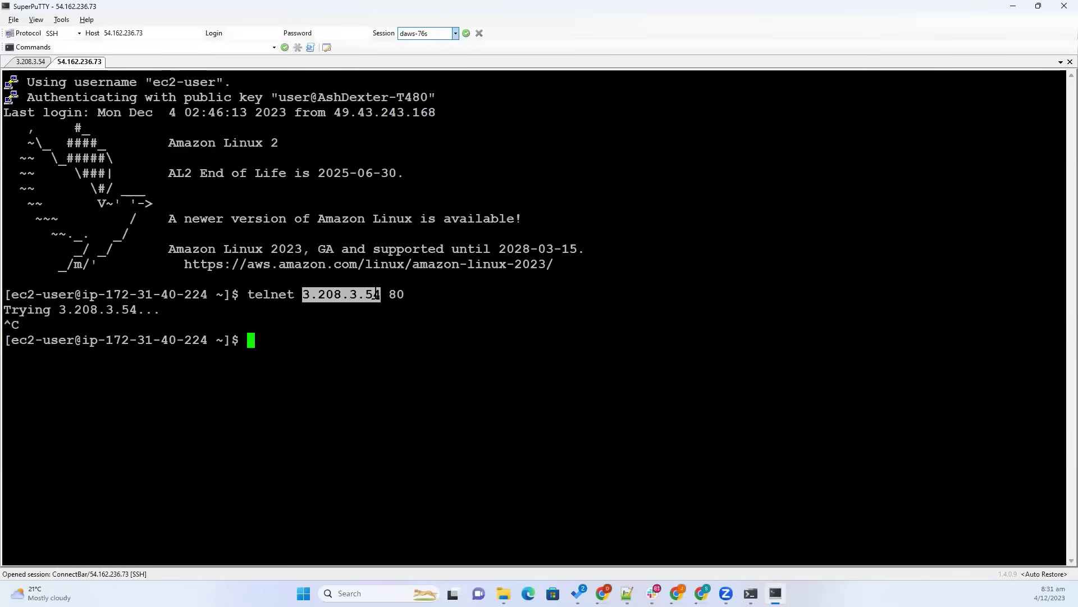
type("curl")
key("shift+Insert")
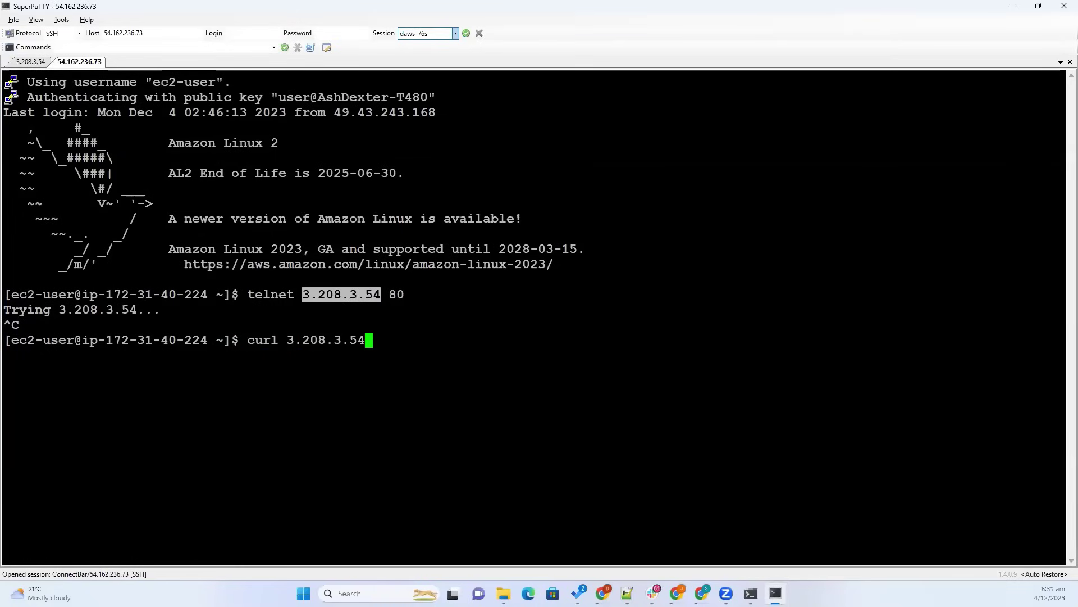
key("Return")
left_click(39, 64)
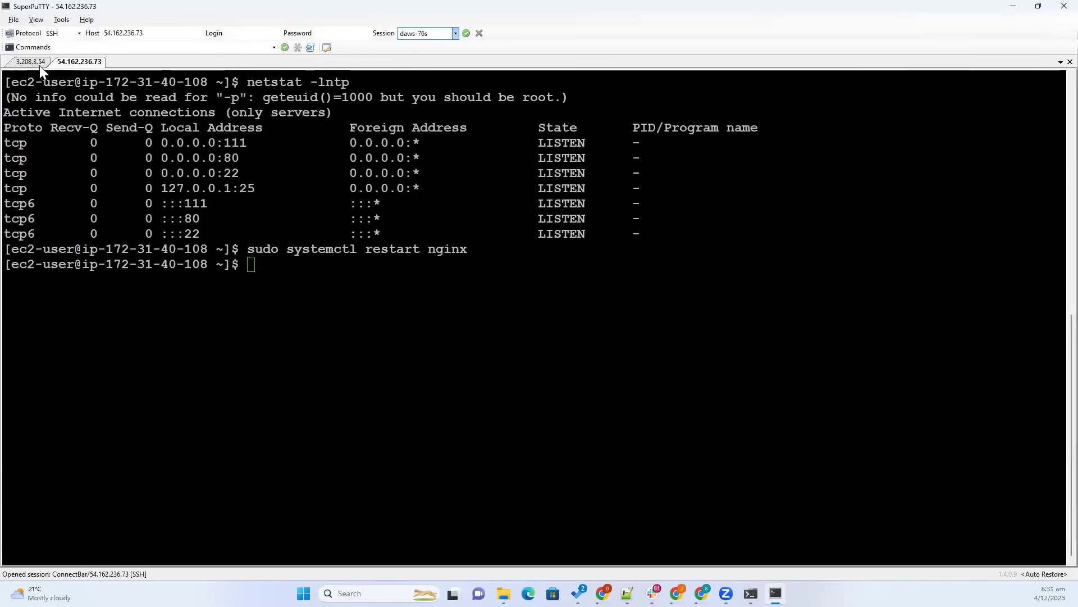
left_click(91, 63)
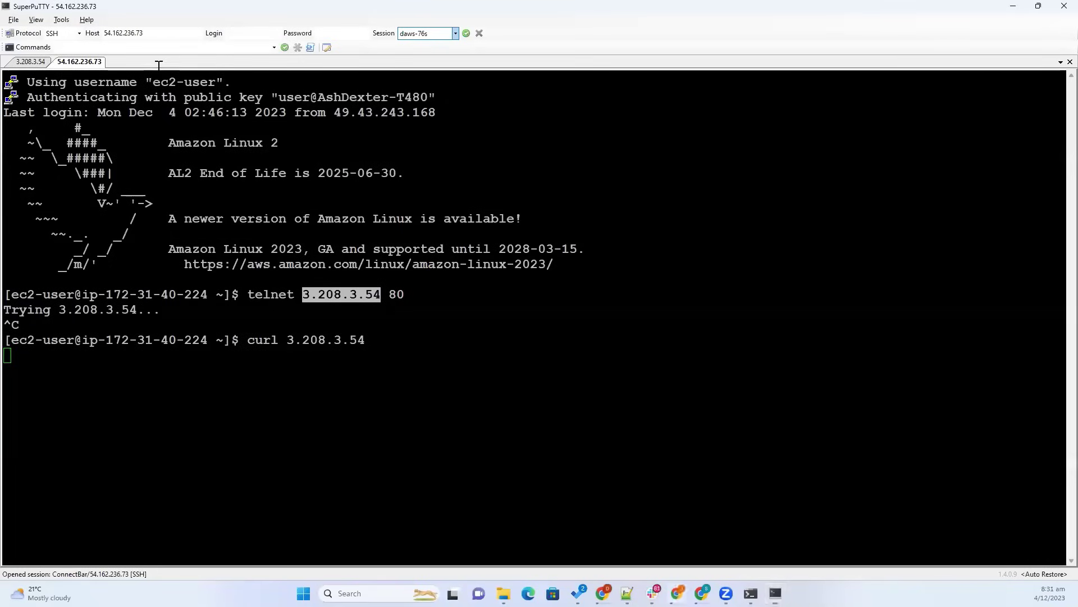
Step: Open the user instance's security group in the AWS console and check the ports and sources of its inbound rules
left_click(678, 593)
left_click(187, 210)
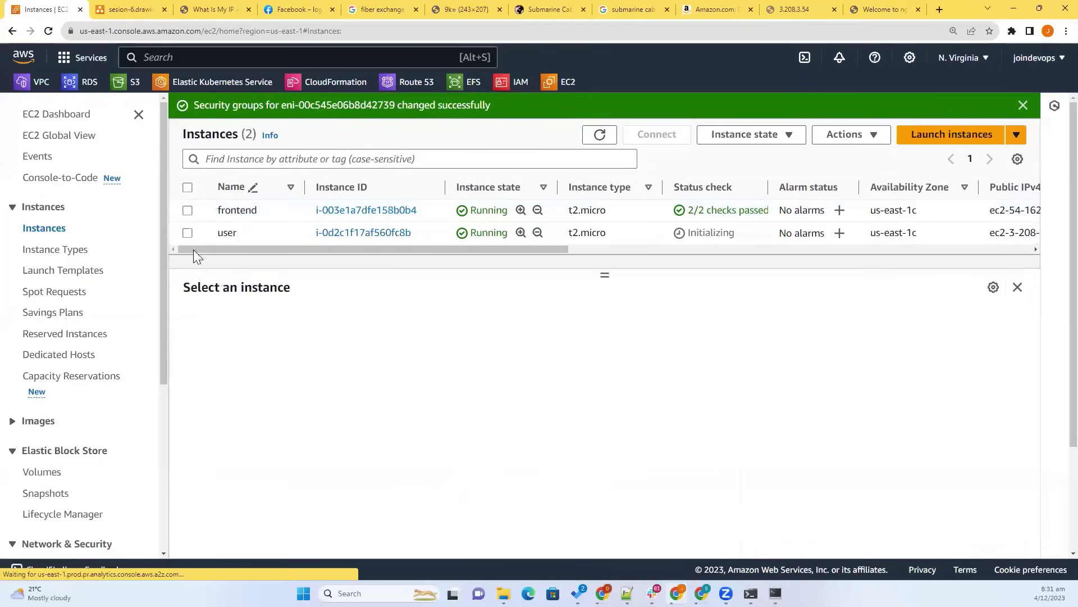
left_click(188, 233)
left_click(264, 325)
left_click(296, 463)
scroll(462, 451, "down", 2)
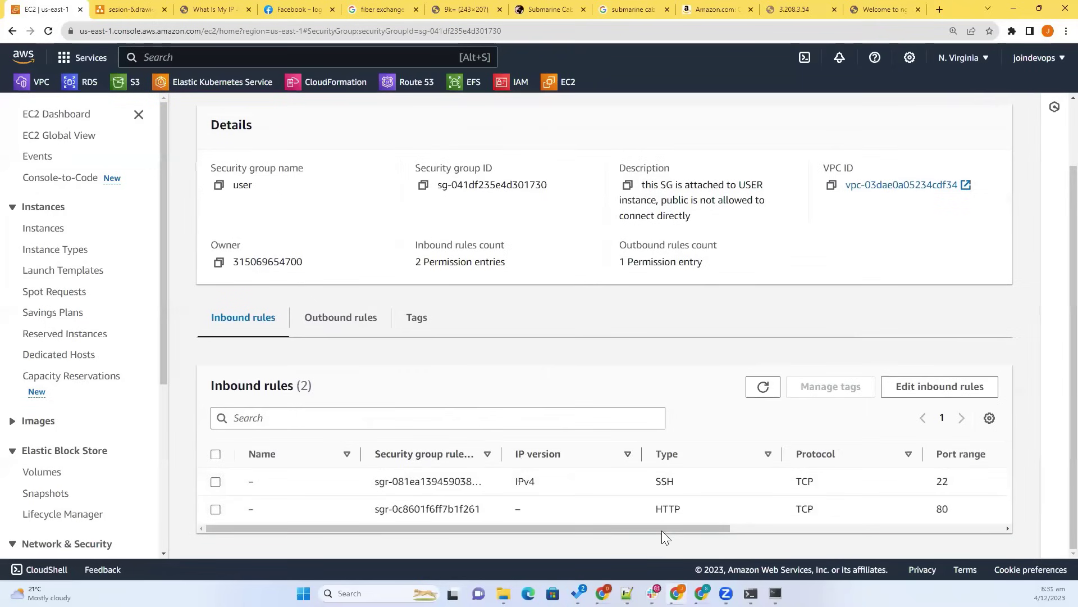
left_click_drag(670, 528, 725, 532)
key("alt+Tab")
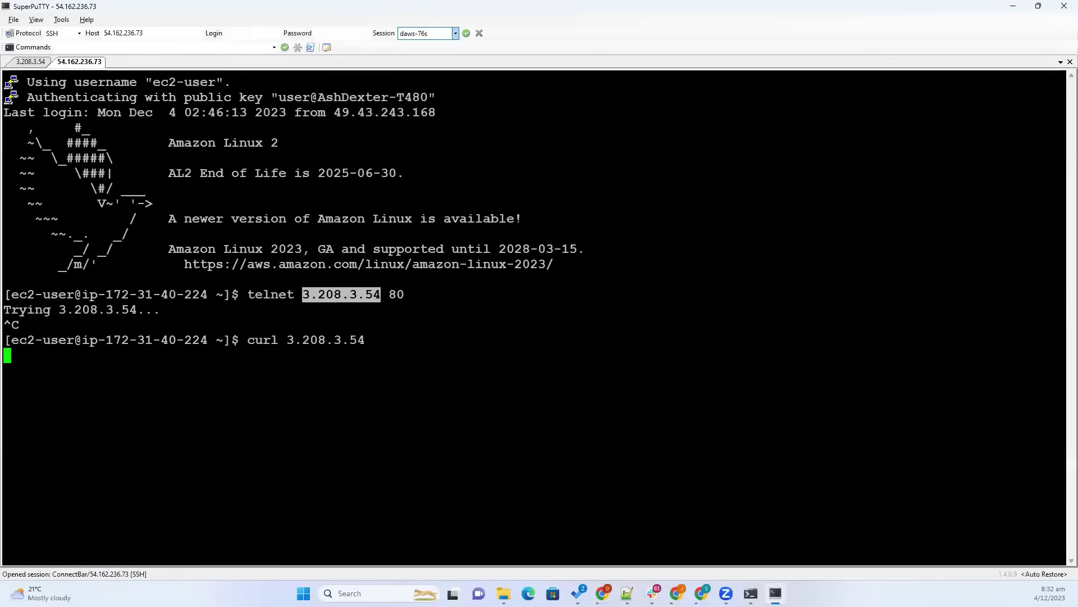
key("alt+Tab")
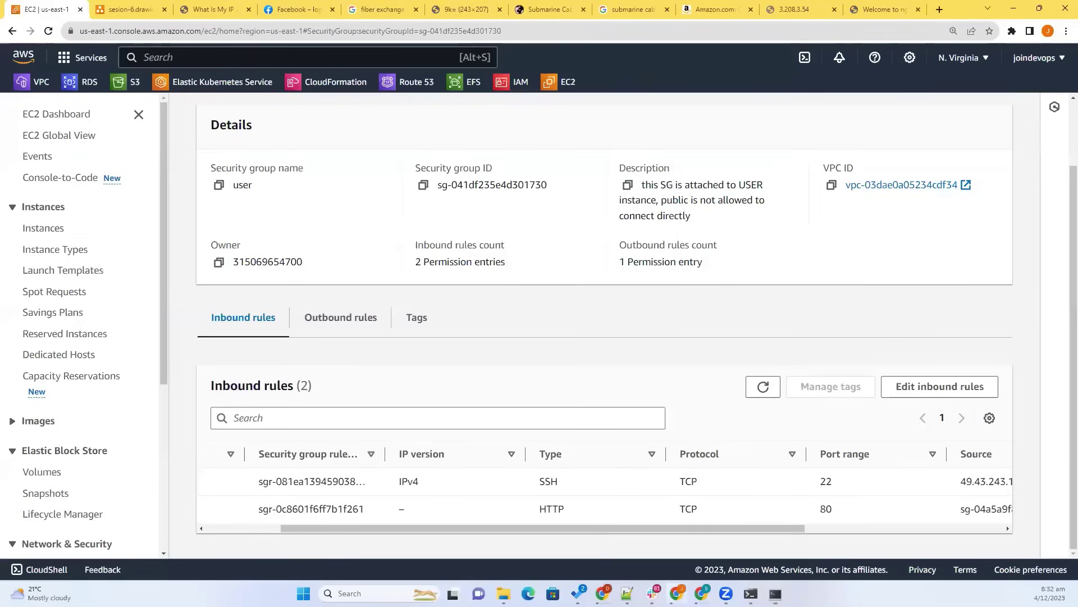
key("alt+Tab")
key("alt+Tab")
Step: Copy the user instance's private IPv4 address and replace the pending curl in the frontend session with telnet 172.31.40.108 80
left_click(30, 231)
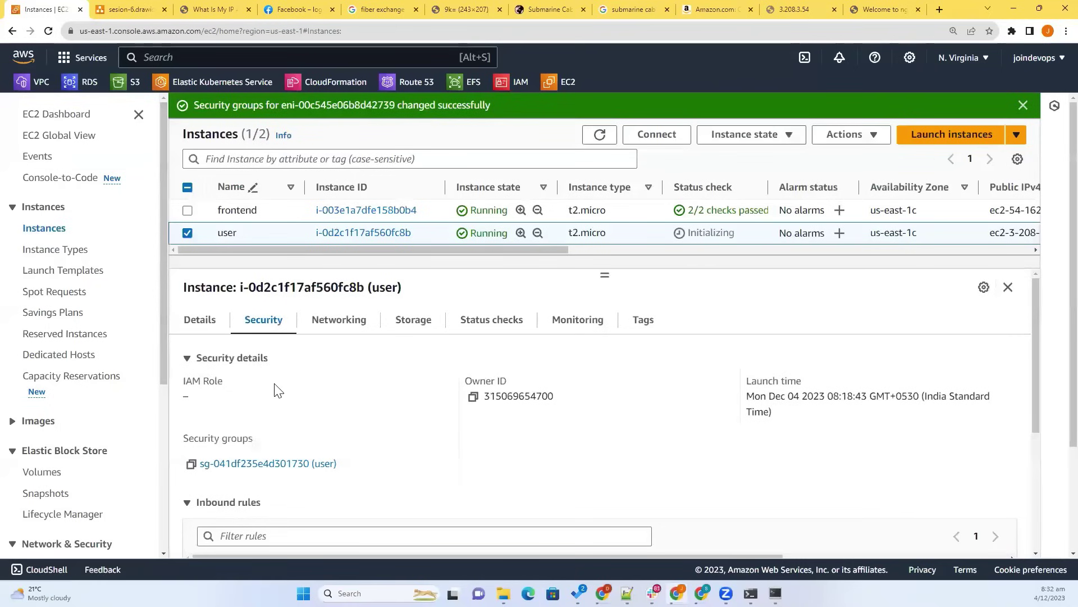
left_click(754, 396)
key("alt+Tab")
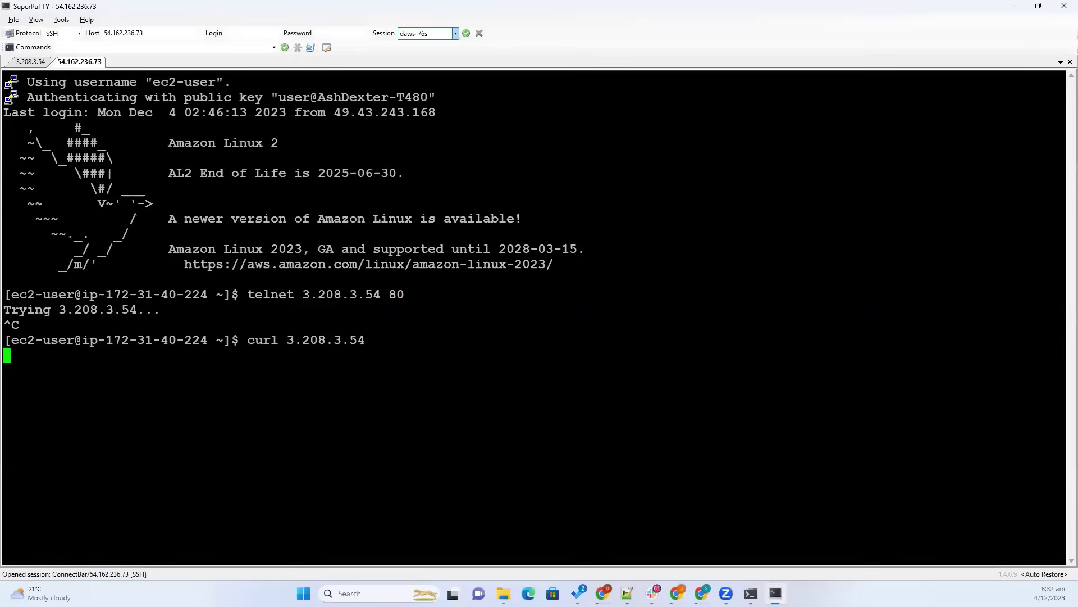
key("ctrl+c")
type("telnet")
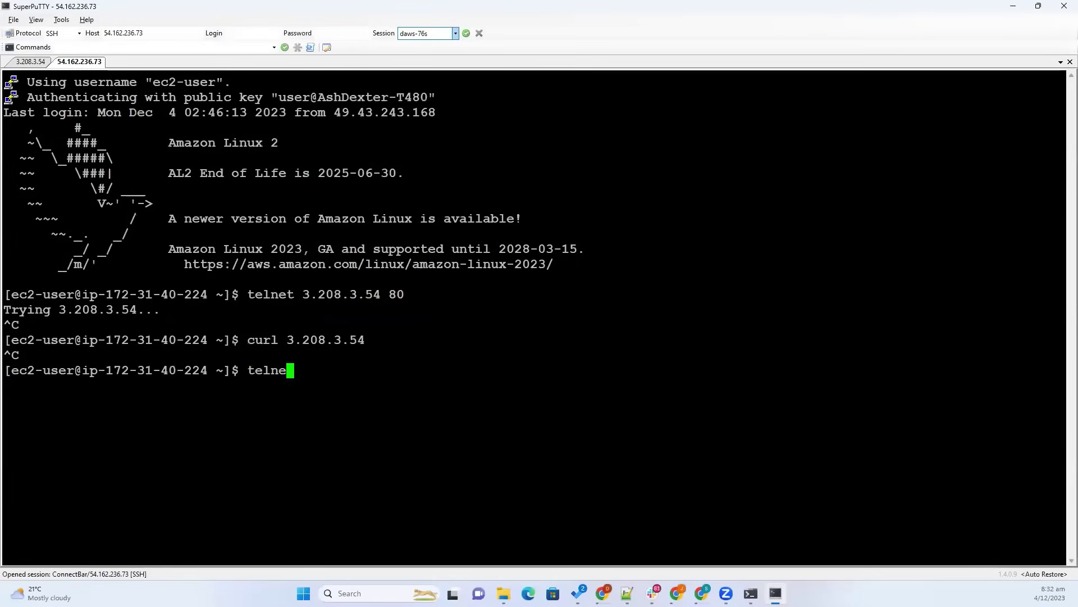
key("shift+Insert")
type("80")
key("Return")
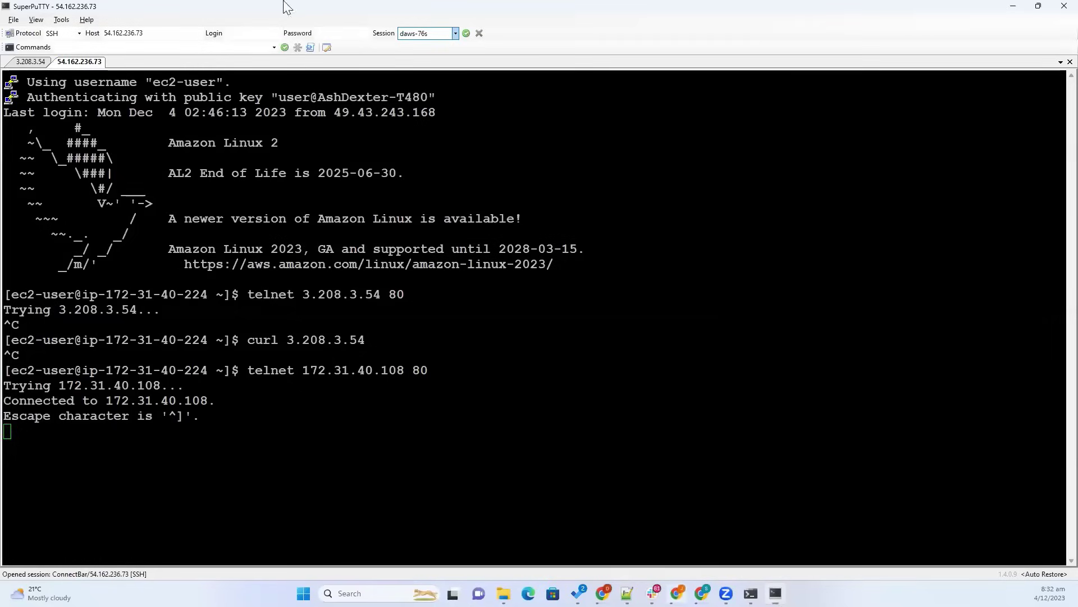
Step: Examine how the frontend server connects to the User, Products and payment services and where the security groups sit in the sesion-6.drawio diagram
key("alt+Tab")
key("ctrl+Tab")
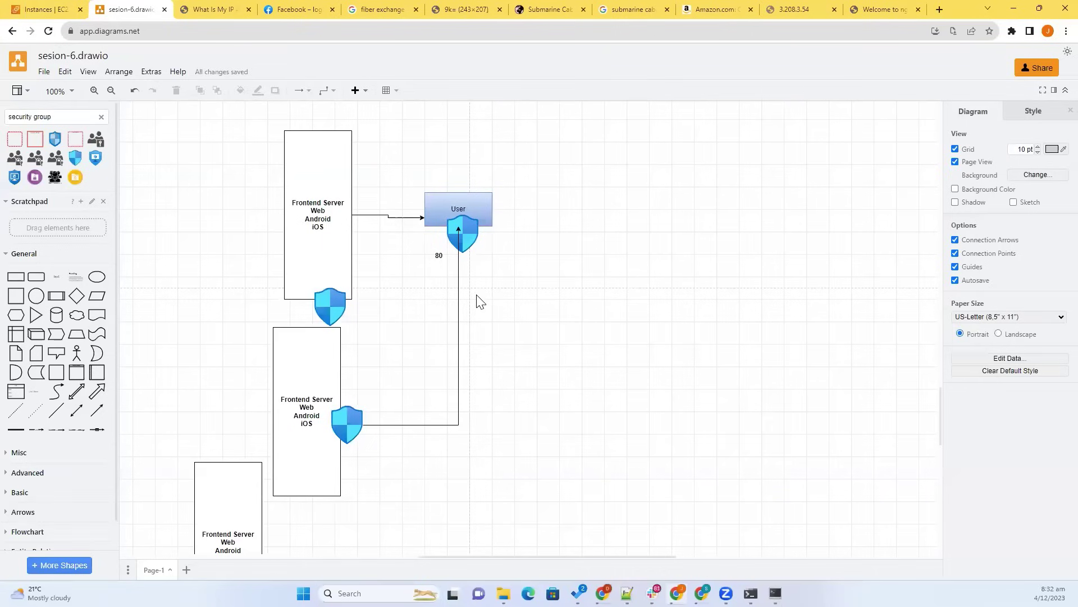
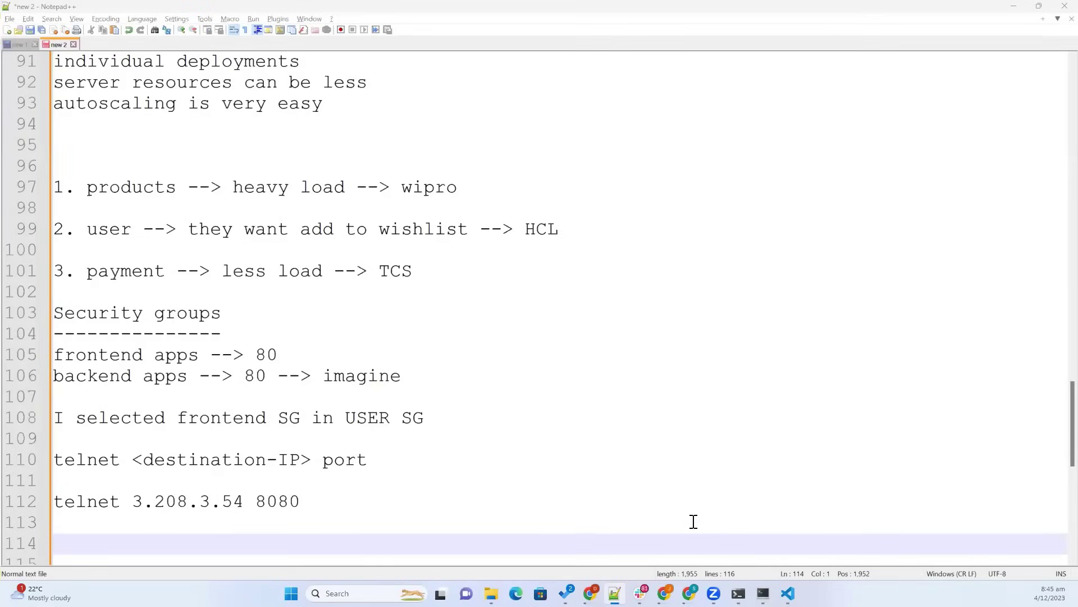
left_click(664, 593)
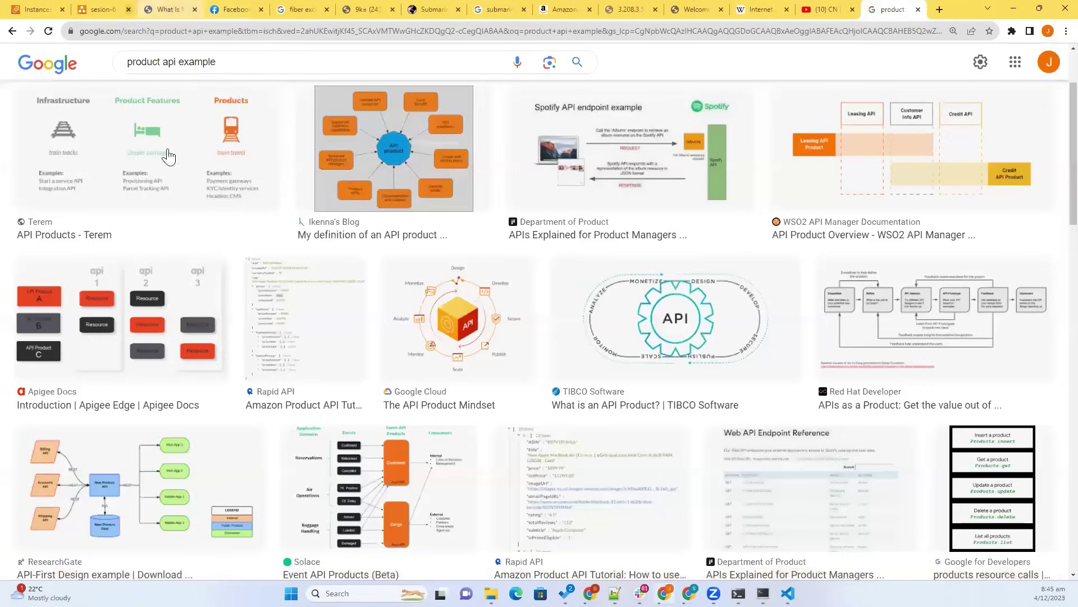
scroll(565, 387, "up", 2)
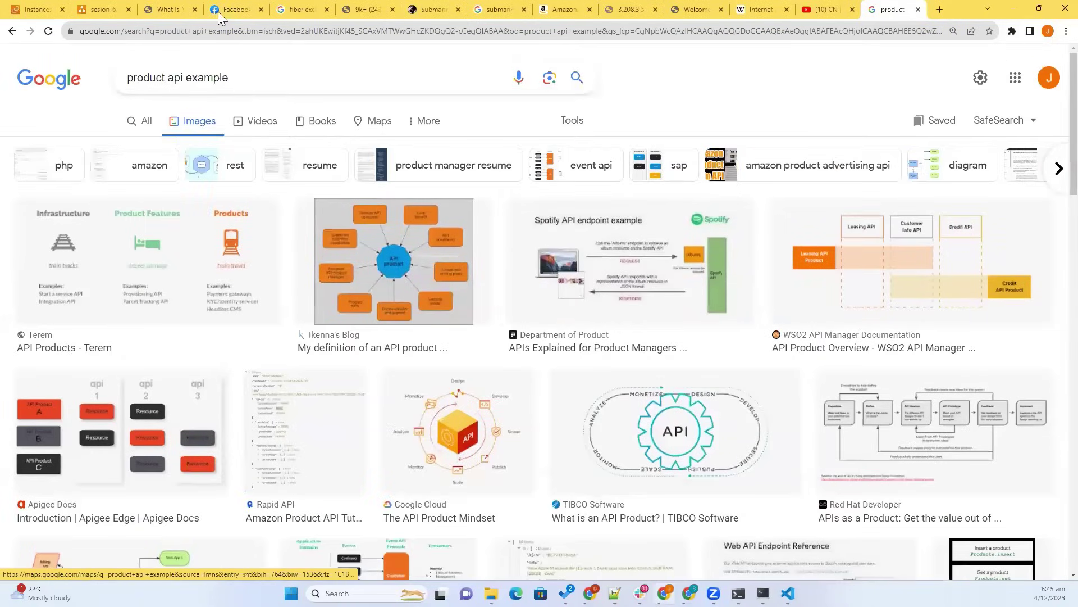
key("ctrl+2")
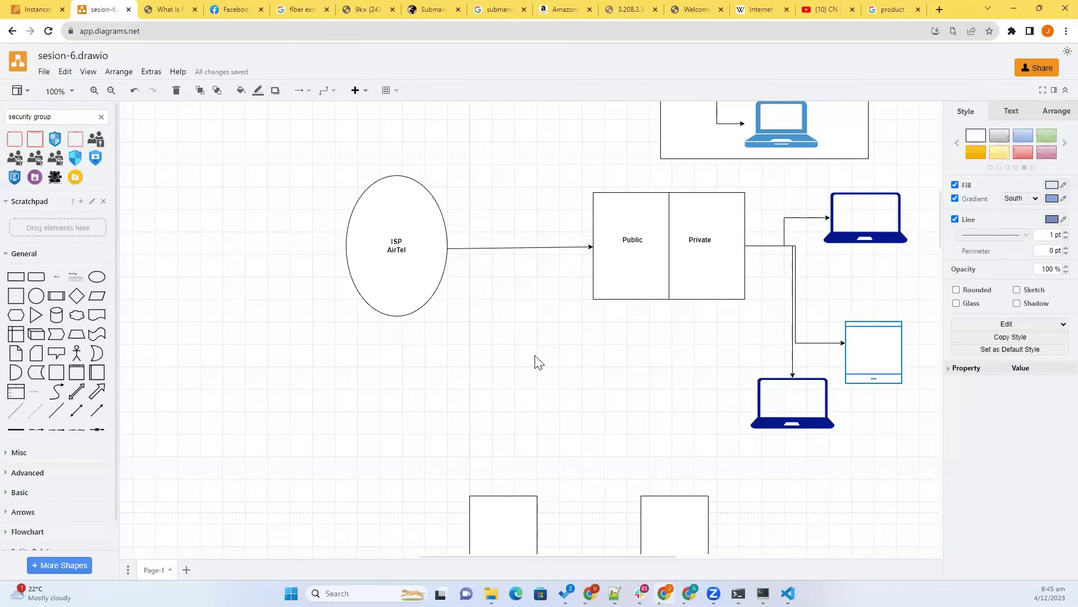
scroll(536, 360, "down", 15)
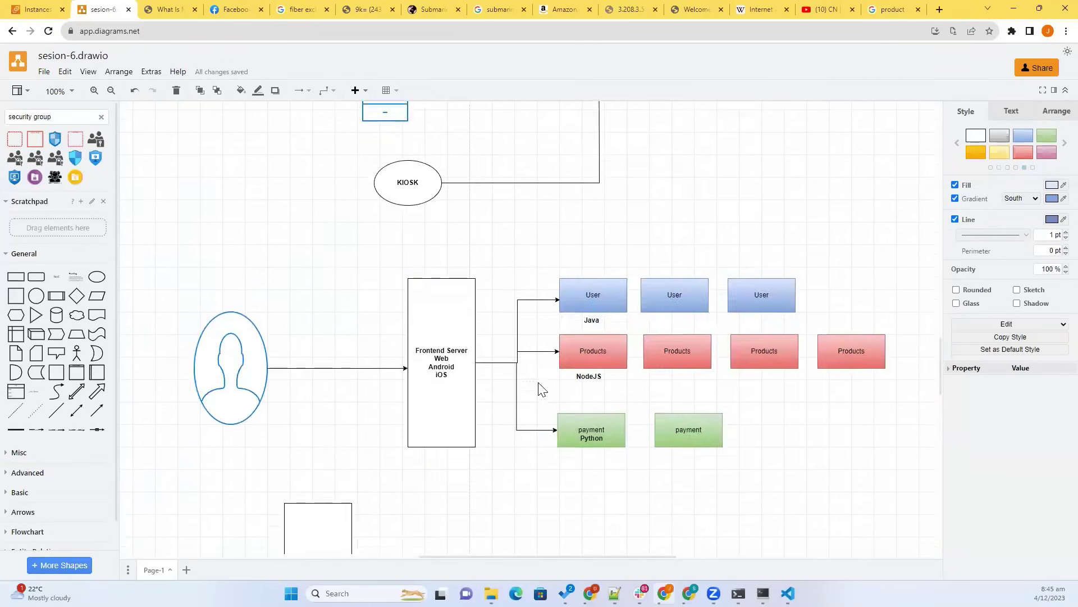
scroll(538, 387, "down", 4)
scroll(534, 410, "up", 3)
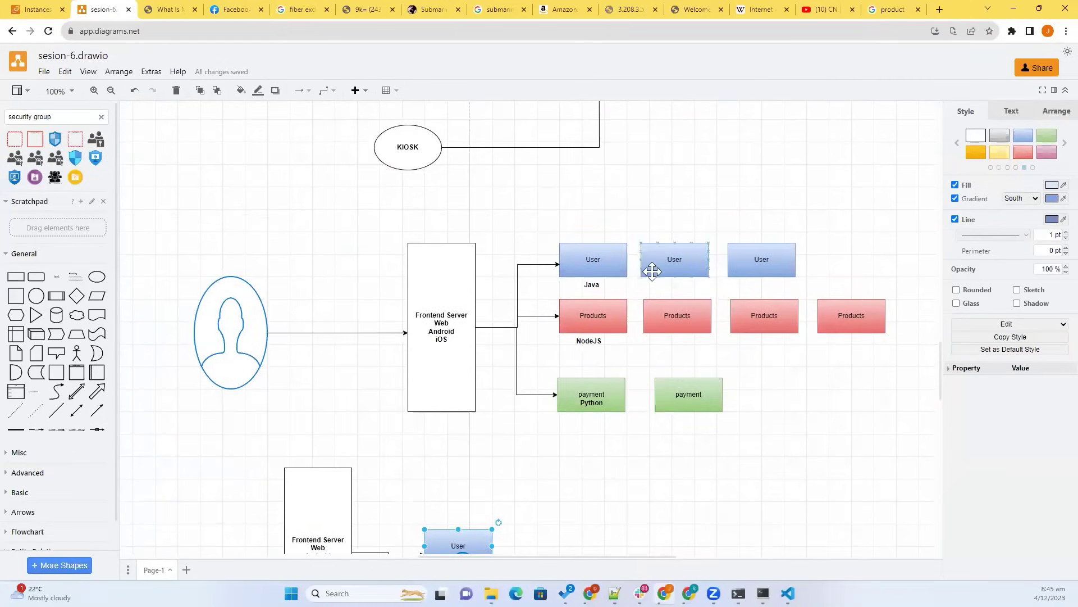
left_click(563, 220)
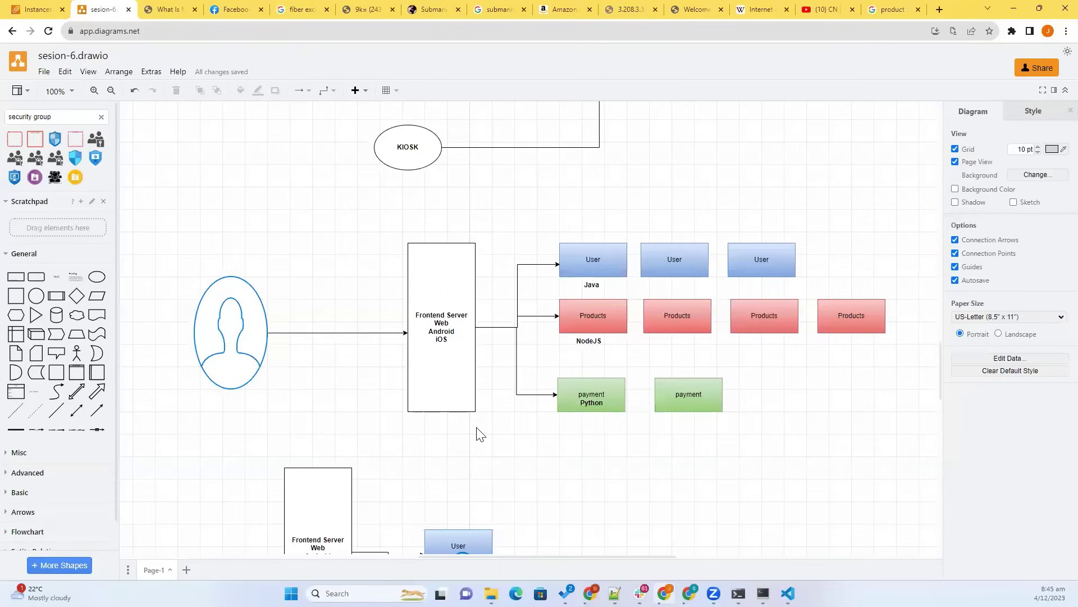
scroll(494, 434, "down", 3)
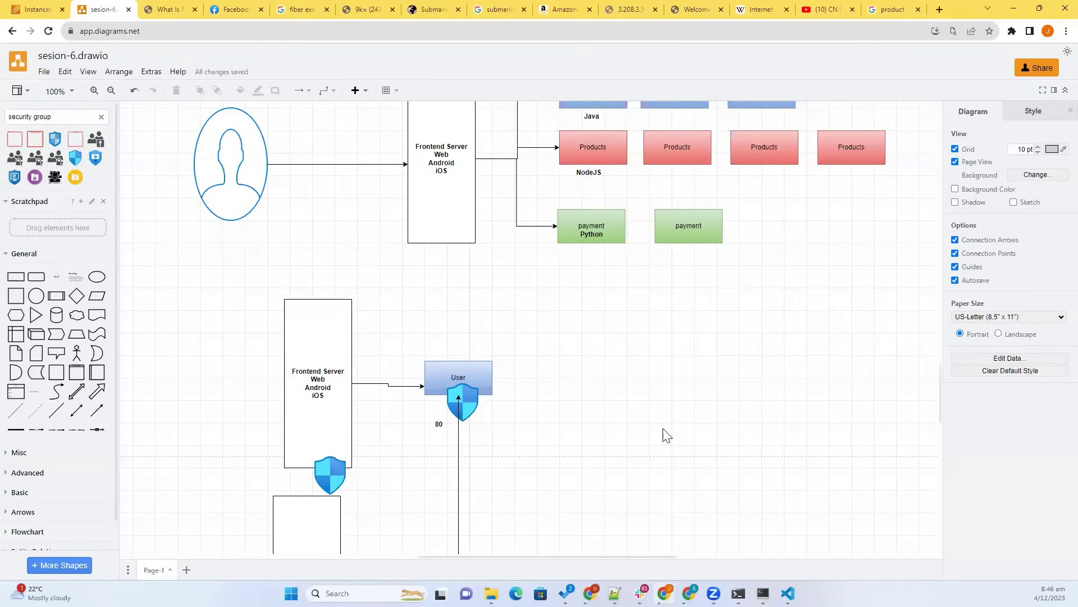
scroll(666, 435, "up", 2)
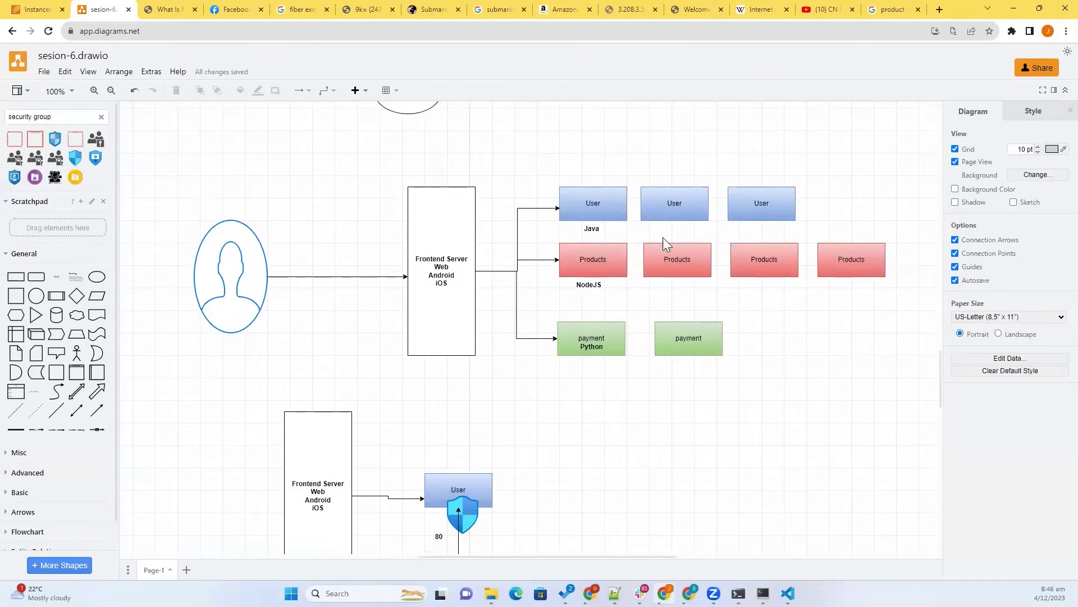
left_click(459, 238)
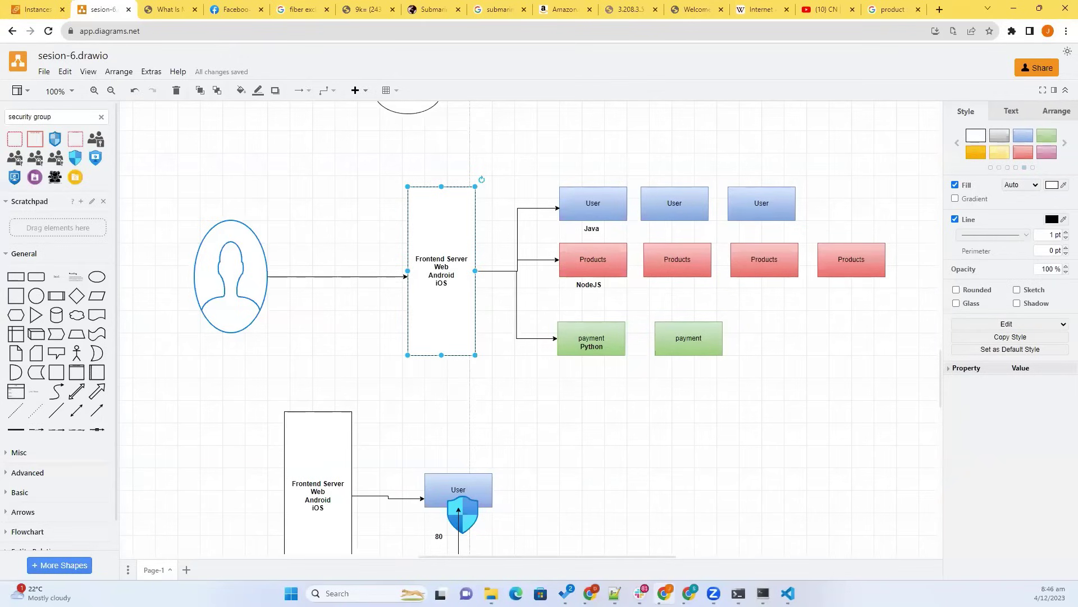
Step: Review the session notes in Notepad++ from the topic list through the Monolithic vs Microservices and Backend sections
key("alt+Tab")
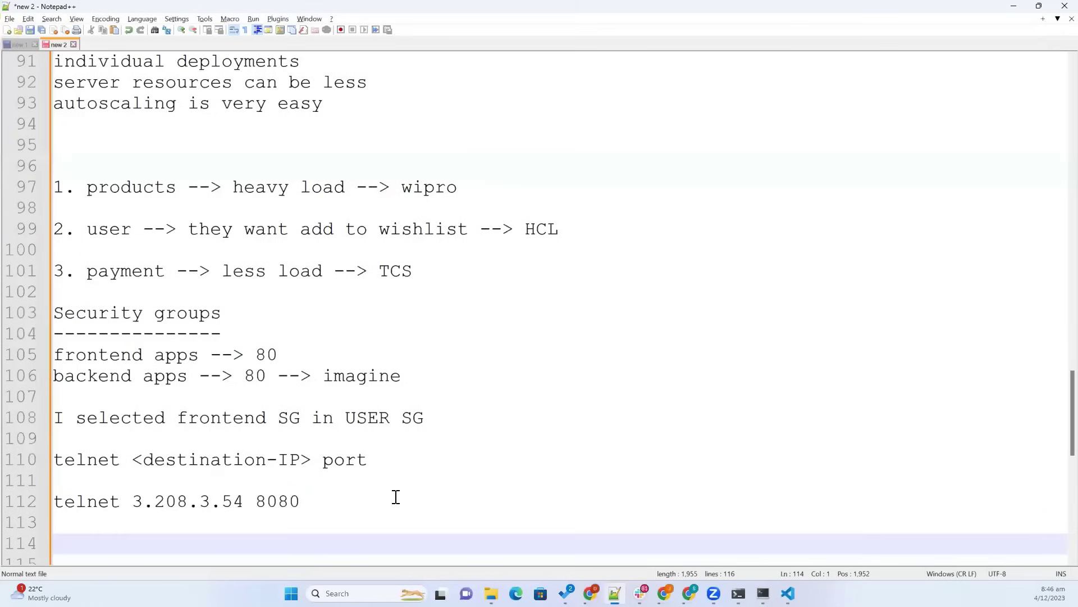
scroll(395, 496, "up", 14)
scroll(395, 496, "up", 16)
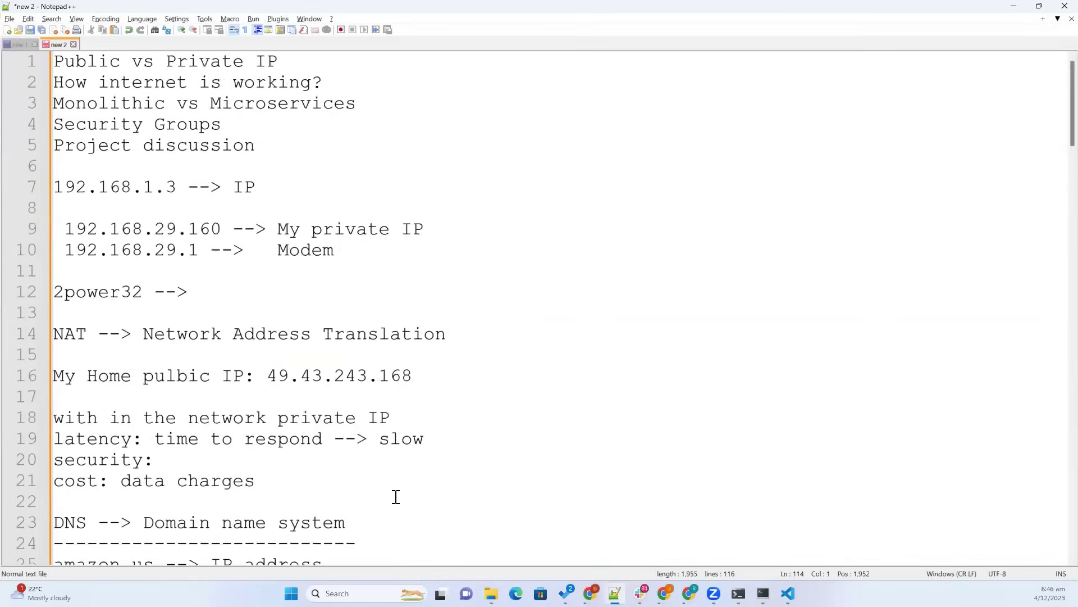
scroll(396, 496, "down", 16)
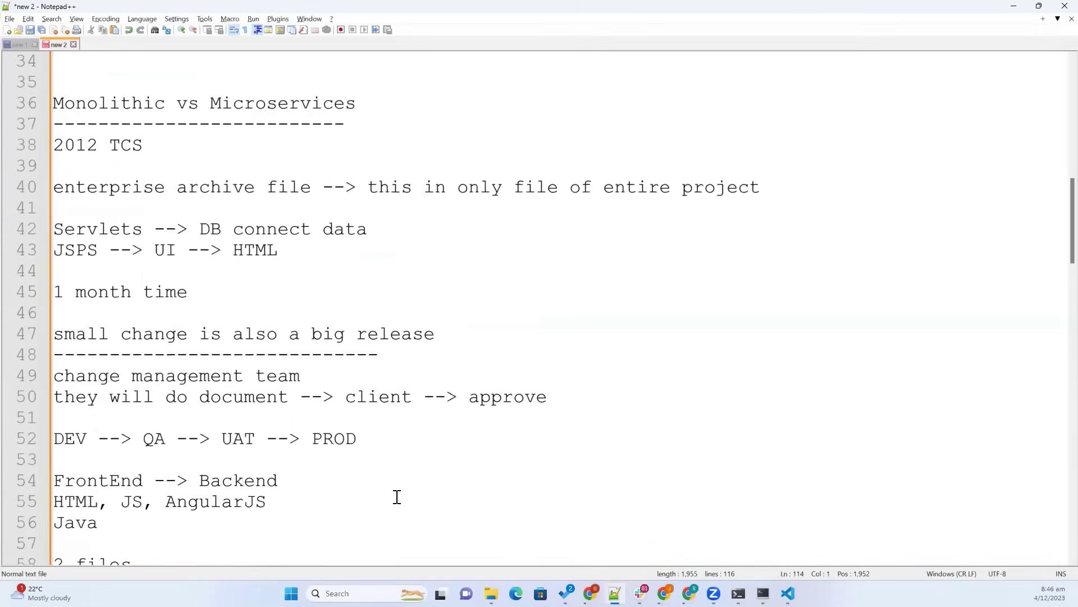
scroll(397, 496, "down", 4)
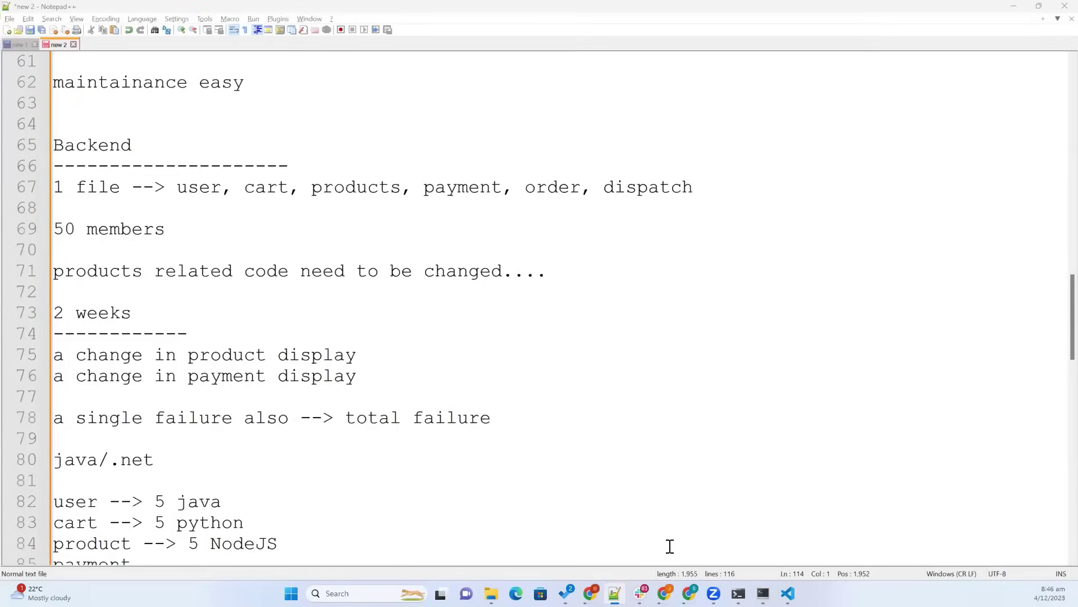
left_click(664, 593)
key("alt+Tab")
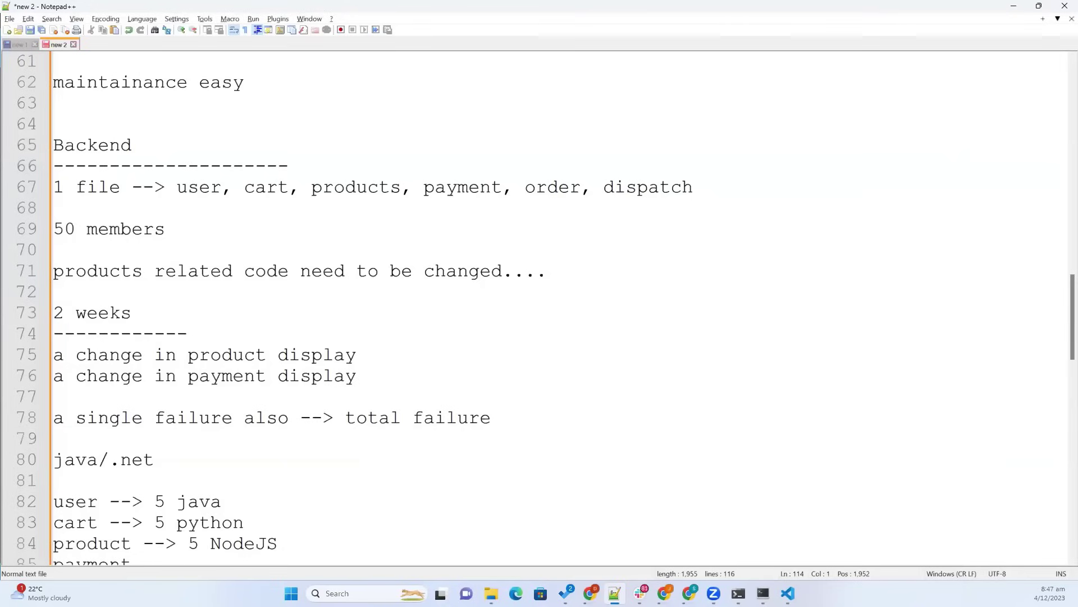
left_click(348, 379)
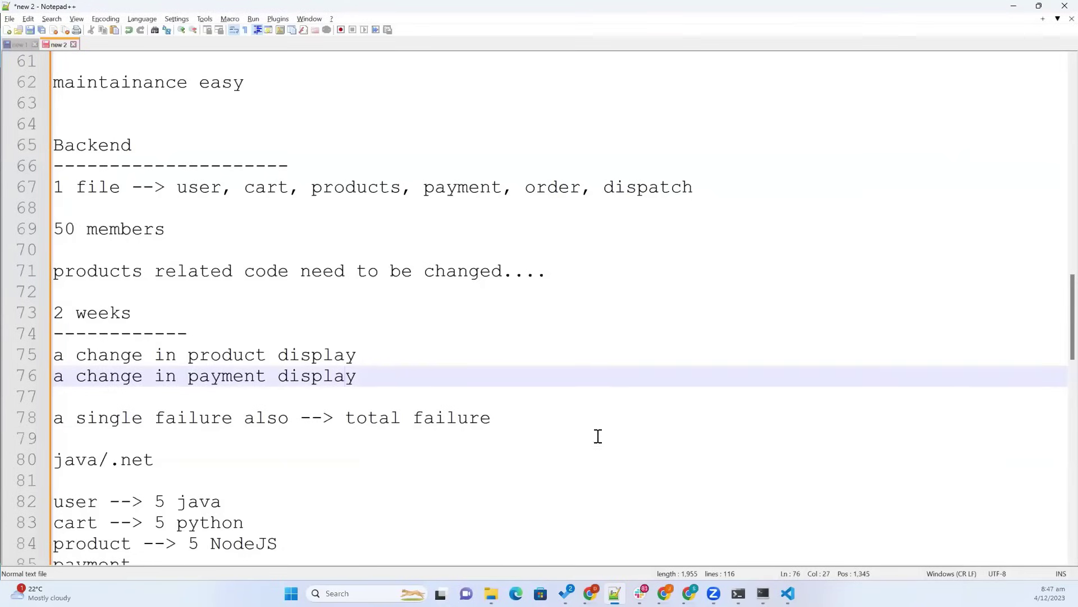
Step: Return to the AWS console and review the details and inbound rules of the security group attached to the user instance
left_click(664, 593)
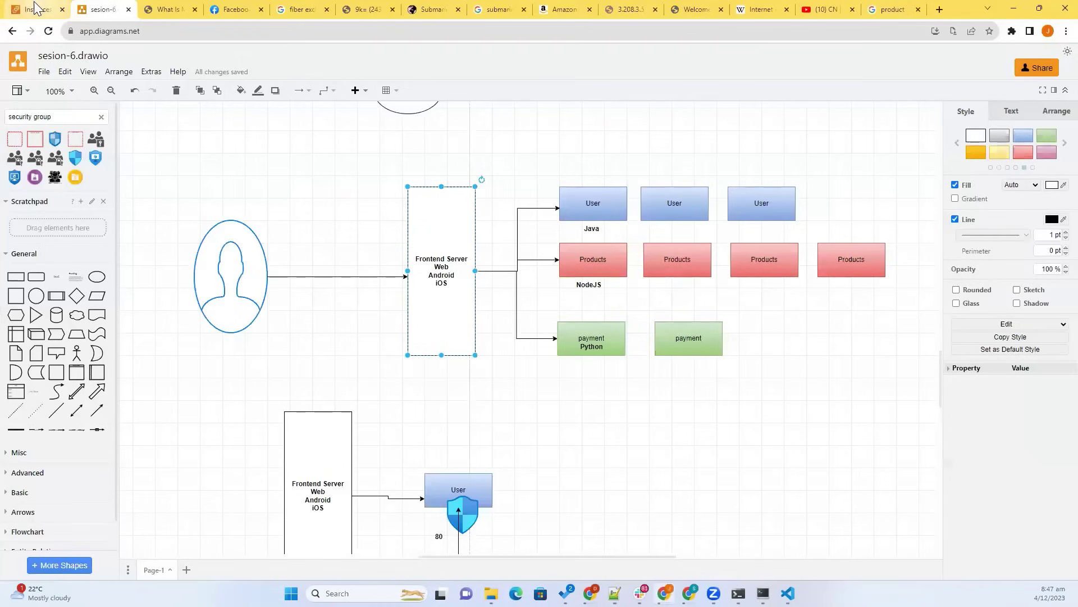
left_click(39, 9)
left_click(264, 320)
left_click(298, 463)
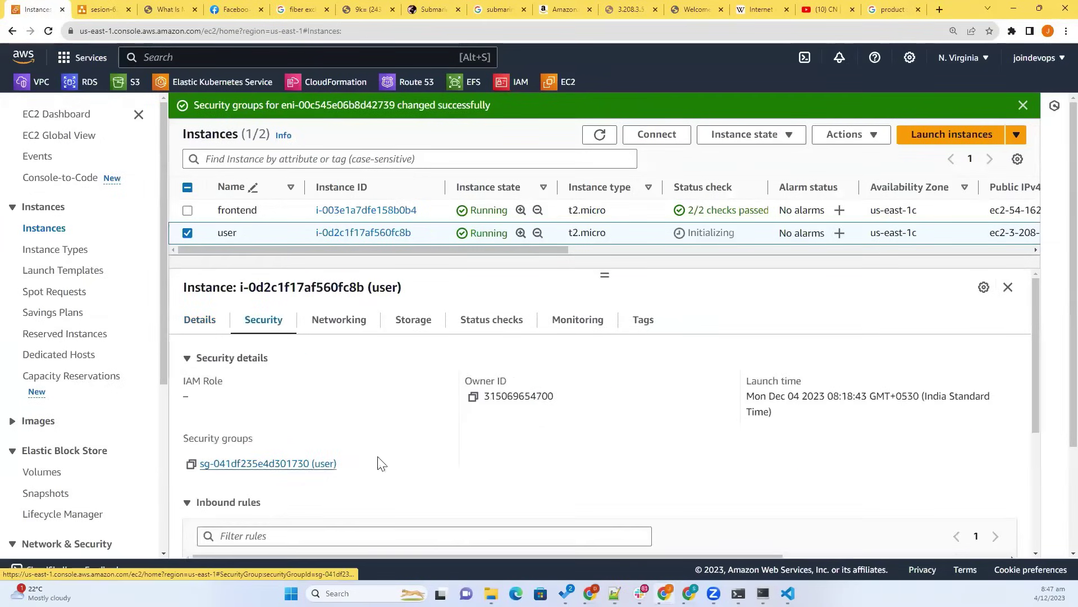
scroll(562, 402, "down", 2)
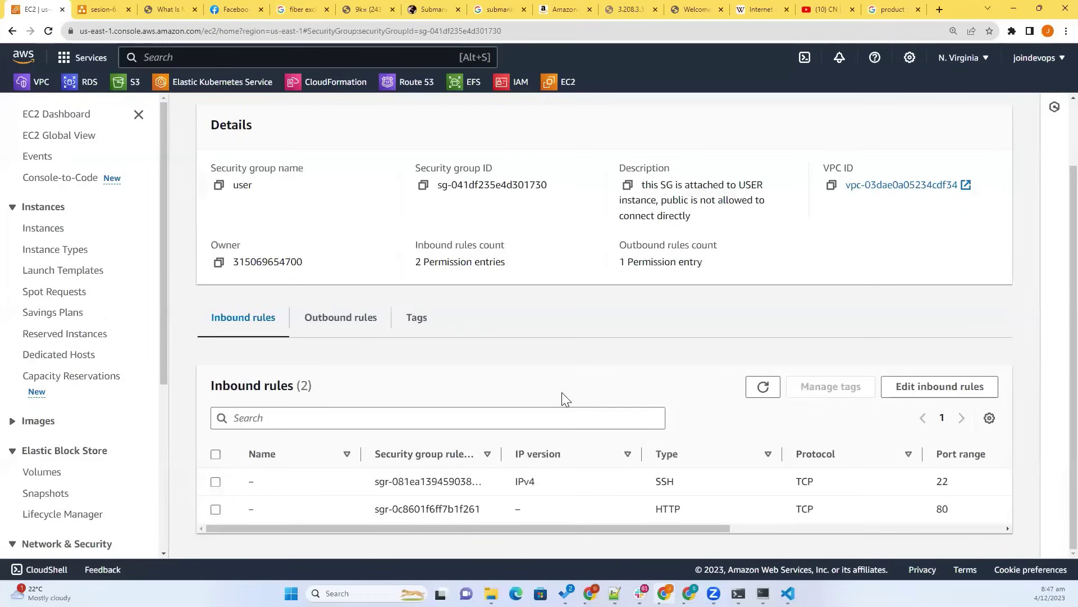
scroll(564, 399, "up", 2)
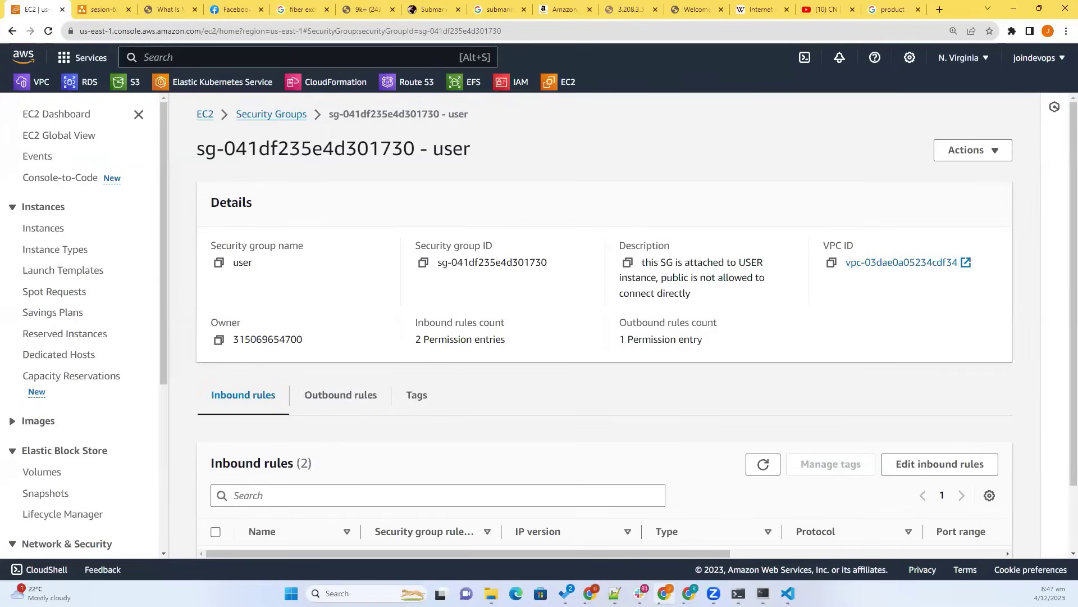
Step: Compare the user security group page with the frontend-to-User connections in the sesion-6.drawio diagram
key("ctrl+Tab")
scroll(549, 450, "down", 3)
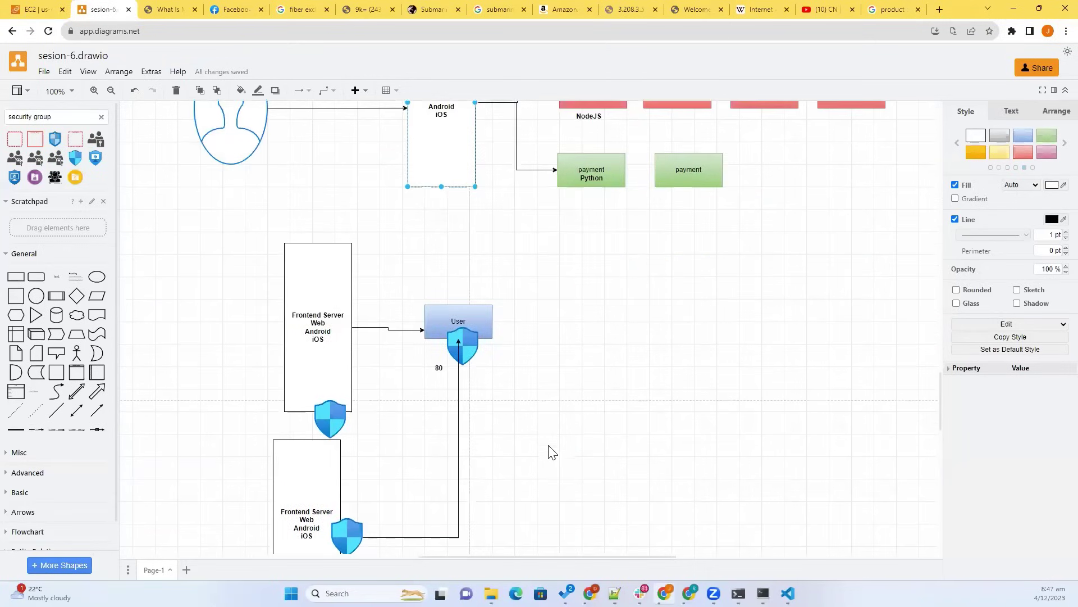
scroll(507, 490, "up", 2)
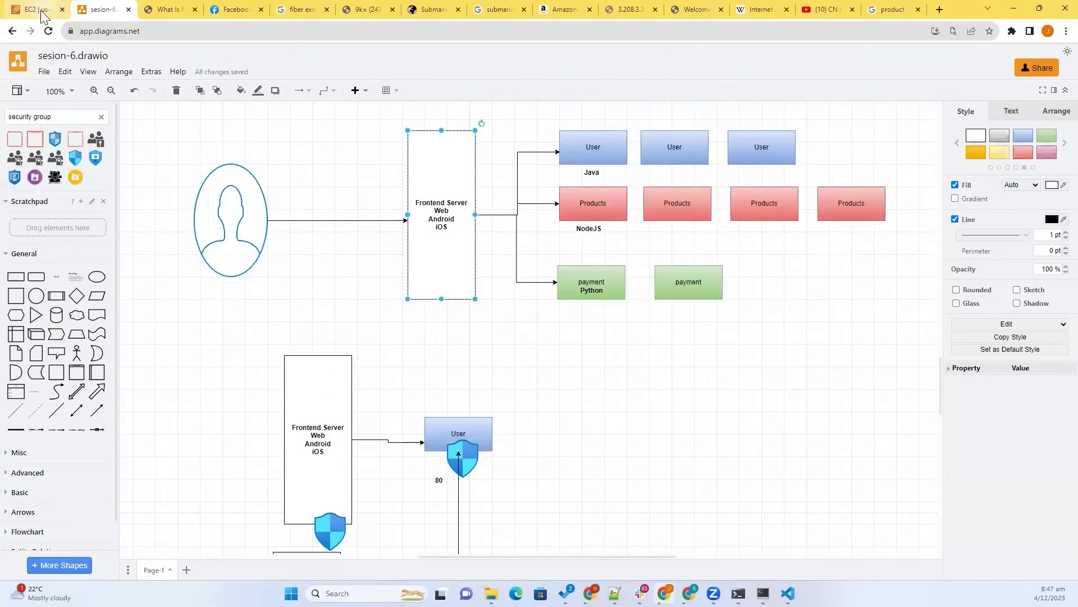
left_click(42, 13)
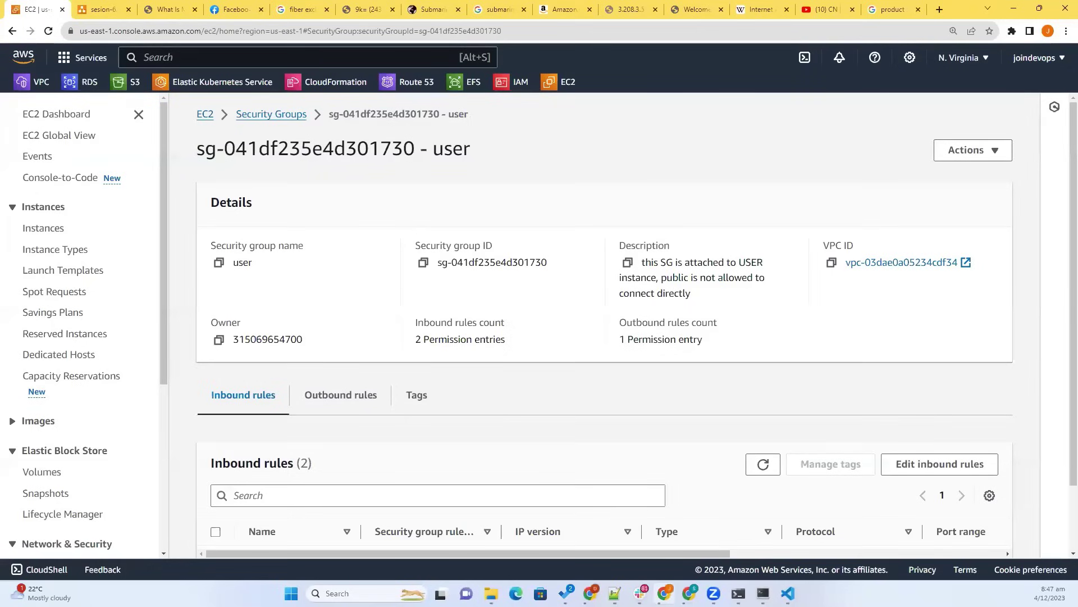
left_click(101, 9)
scroll(666, 444, "up", 3)
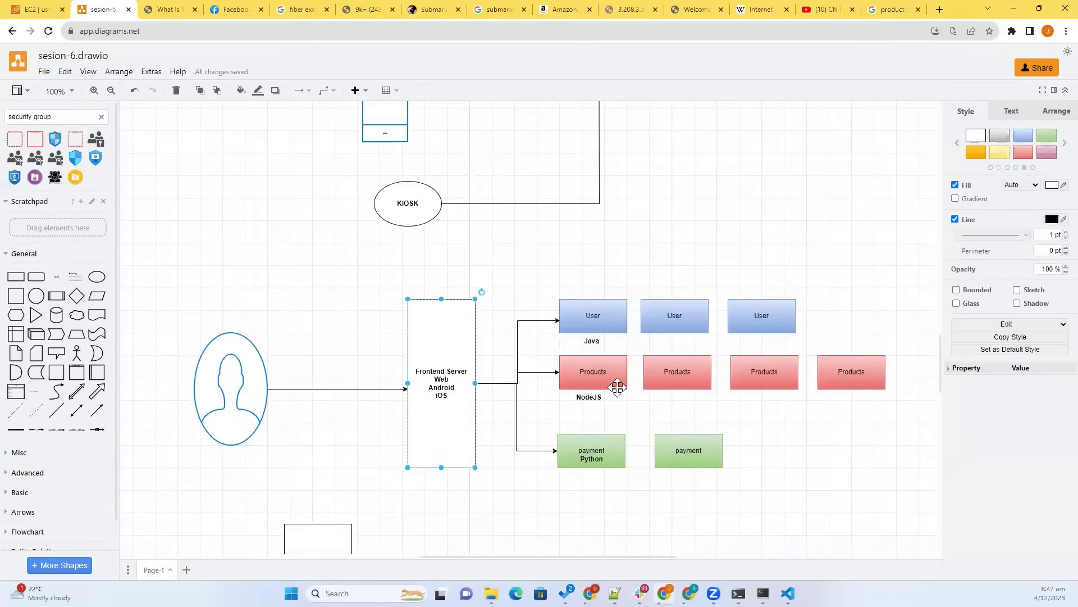
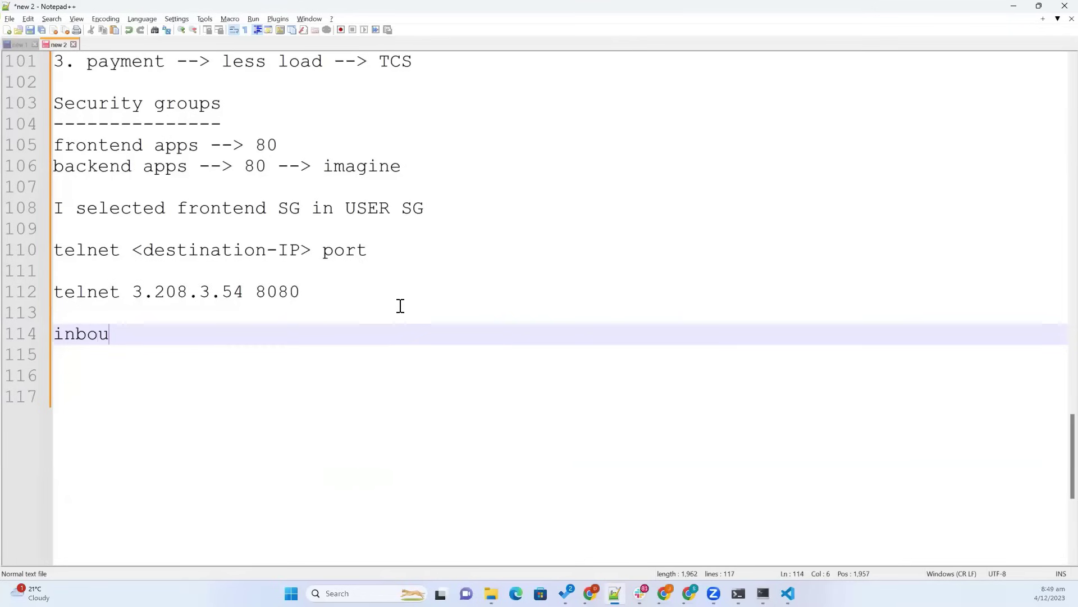
Step: Complete the security group note so the line reads "inbound --> incoming traffic"
type("-> incm")
key("BackSpace")
type("omi")
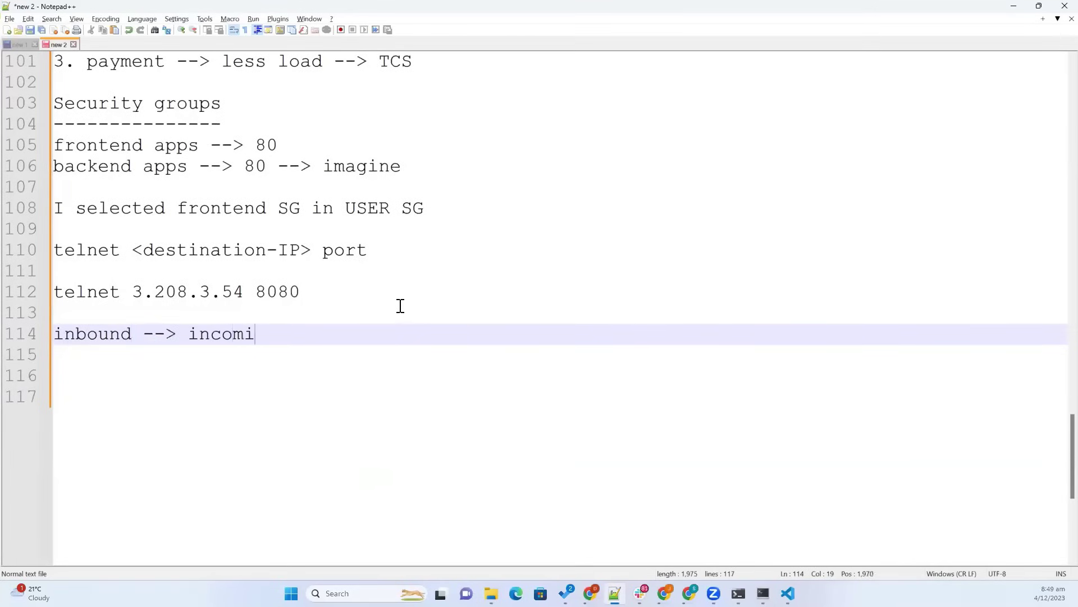
type("ng traffoc")
key("Return")
key("BackSpace")
key("BackSpace")
key("BackSpace")
type("ic")
Step: Add the line "outbound --> outbound" directly beneath the inbound note
key("Return")
type("out")
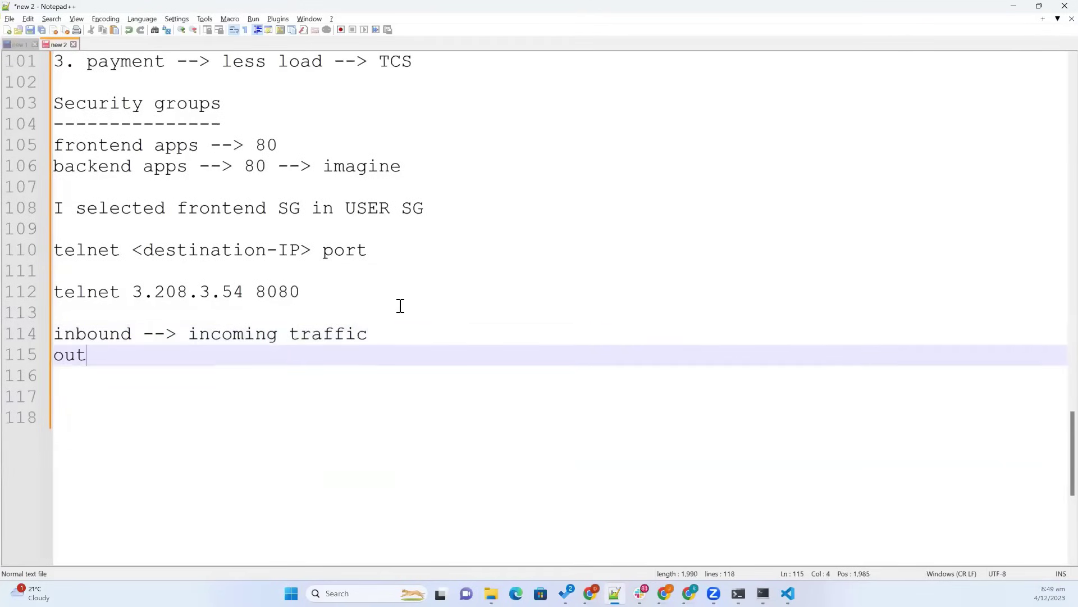
type("bound --> out")
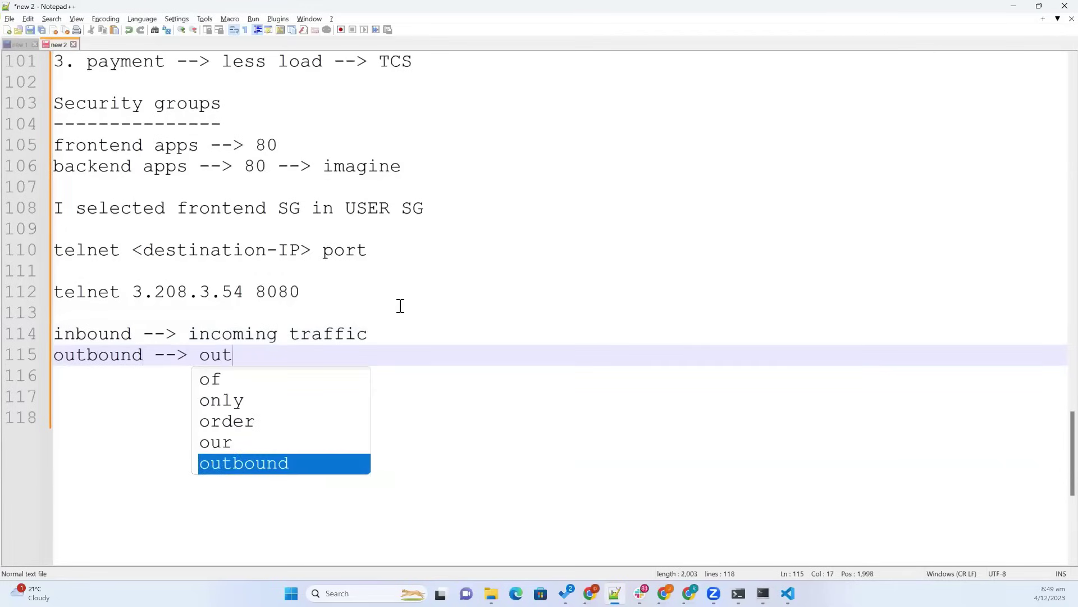
key("Return")
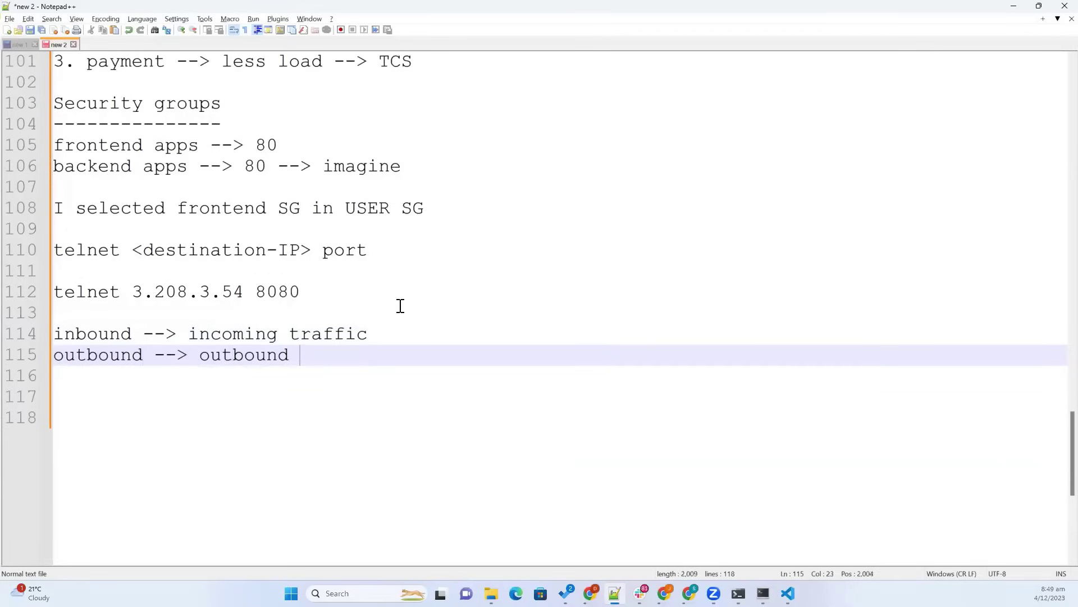
left_click_drag(368, 334, 54, 331)
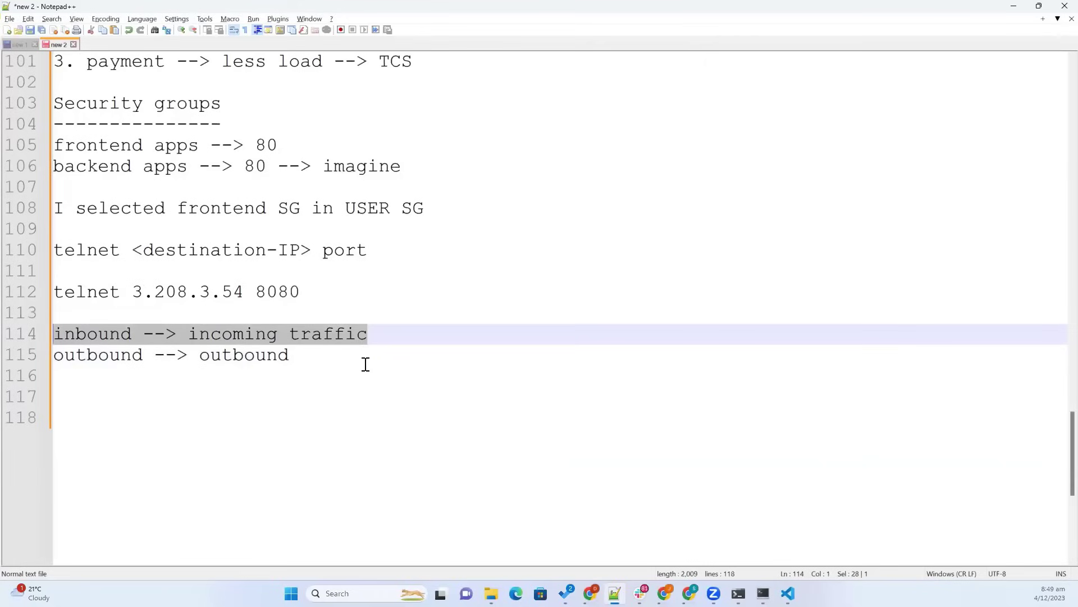
left_click(304, 356)
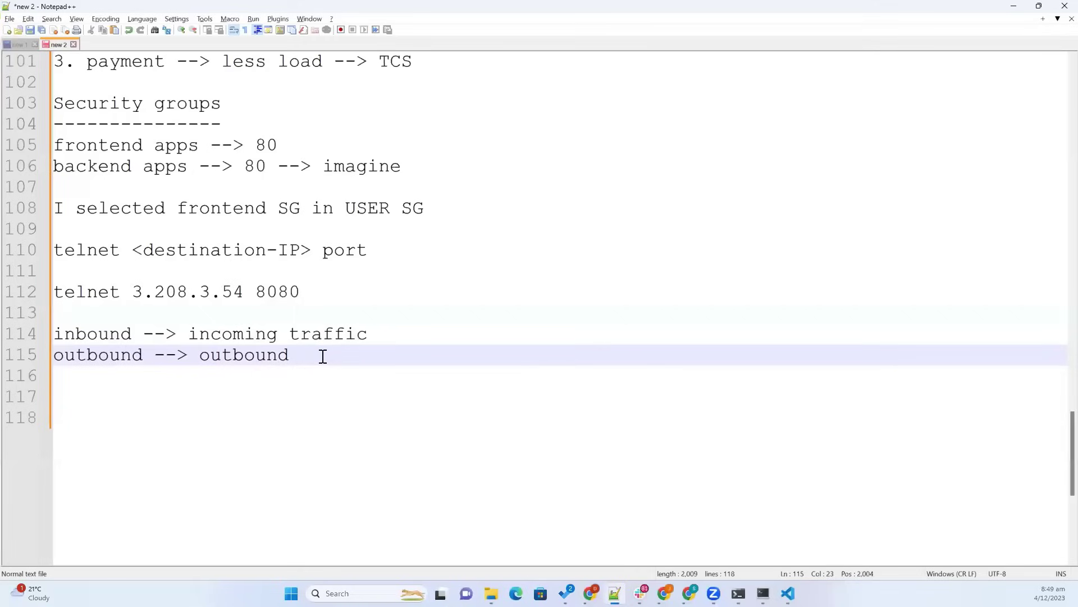
left_click_drag(320, 355, 56, 355)
left_click(356, 359)
Step: Extend the outbound line with "--> traffic originates from our server" and start new blank lines below it
type("--> traffic ro")
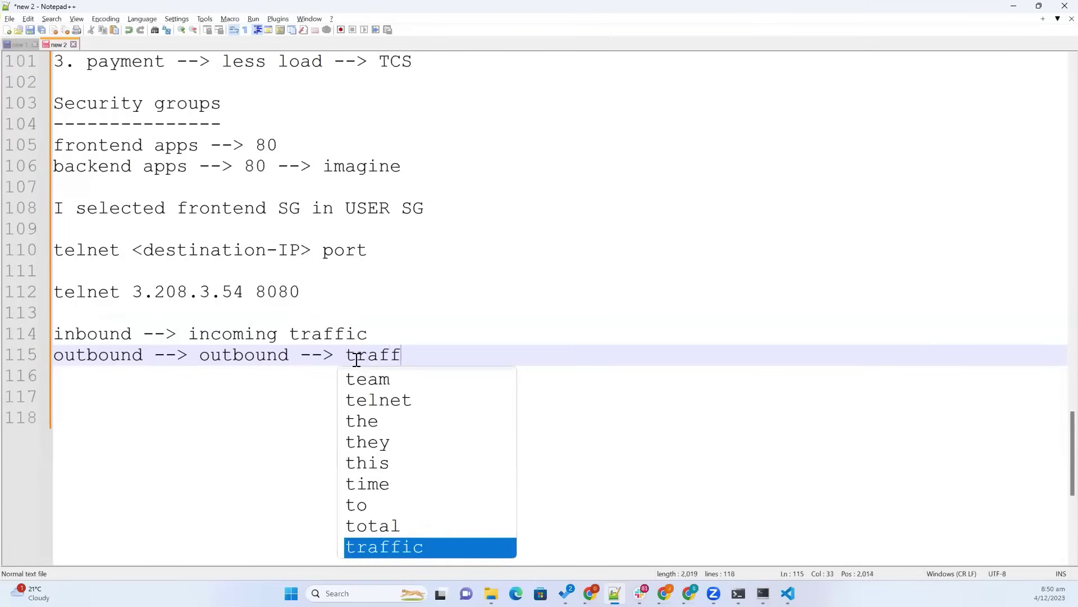
key("BackSpace")
key("BackSpace")
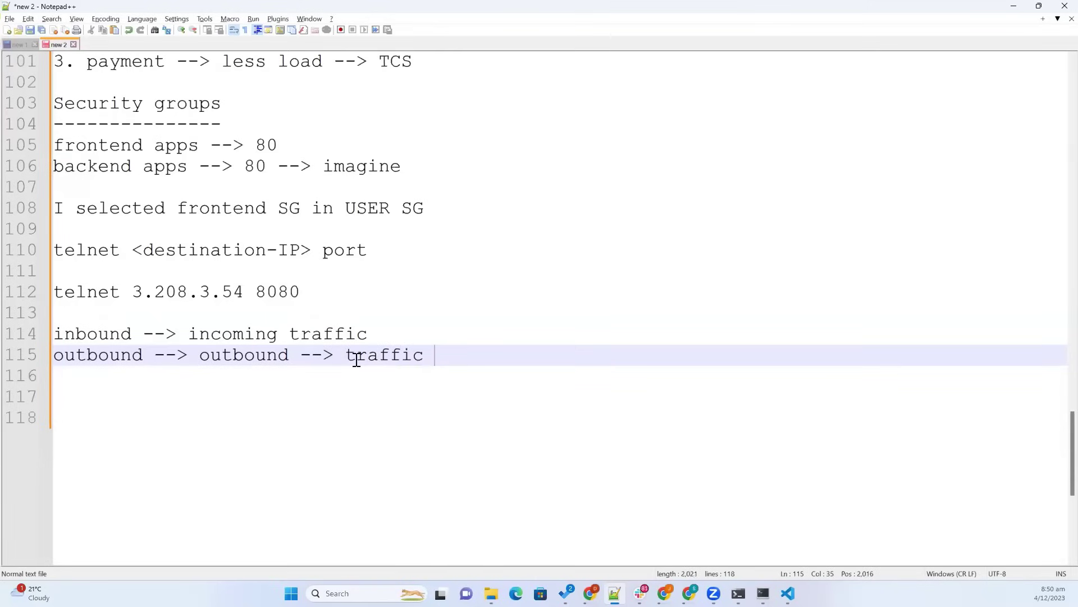
type("originates fr")
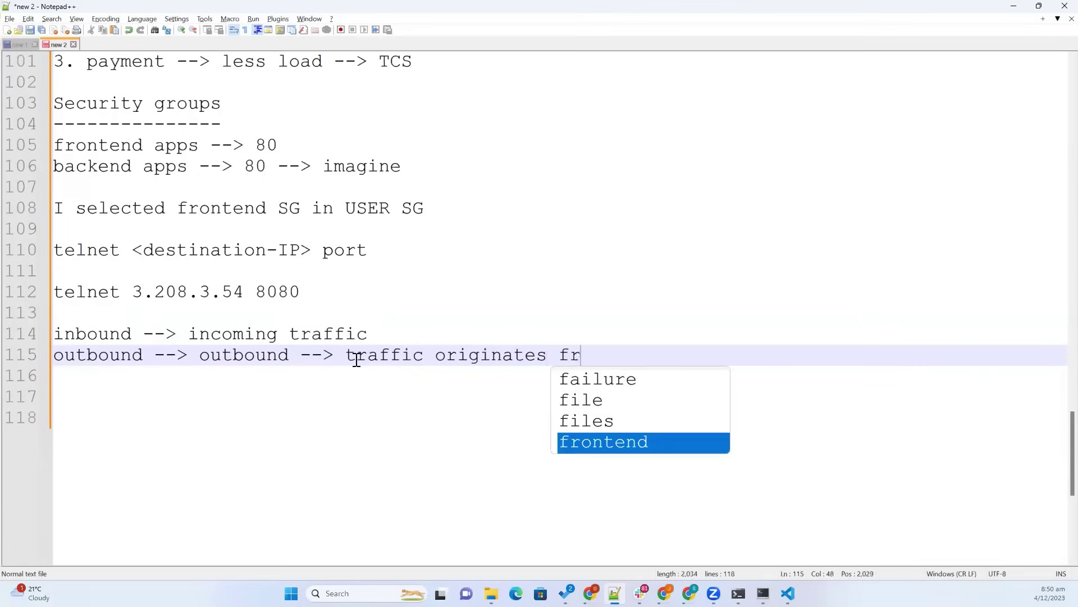
type("om out")
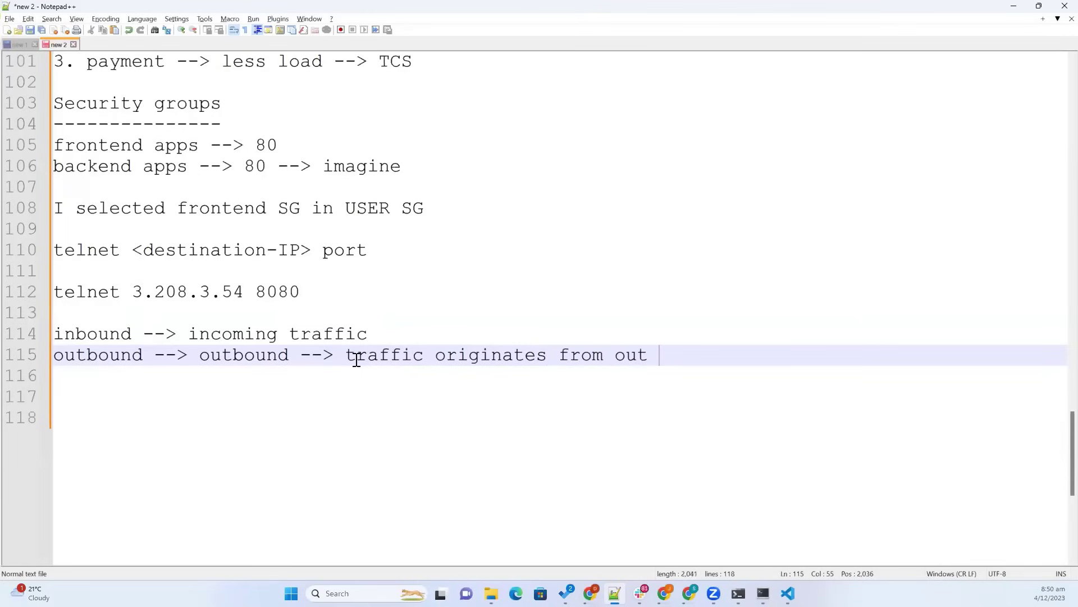
key("BackSpace")
key("BackSpace")
type("r server")
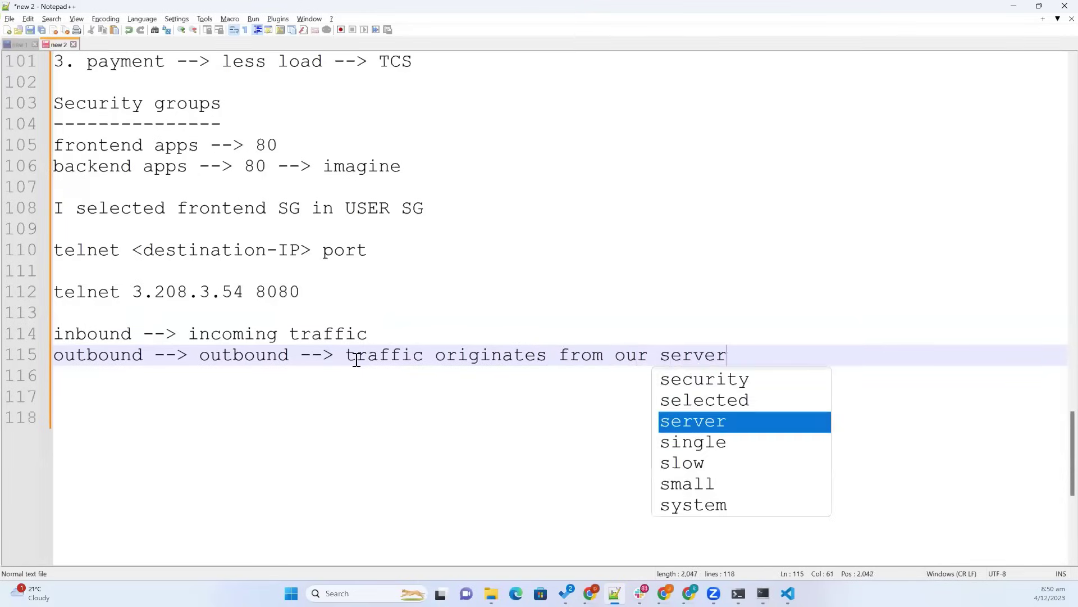
key("Return")
key("Return")
key("Return")
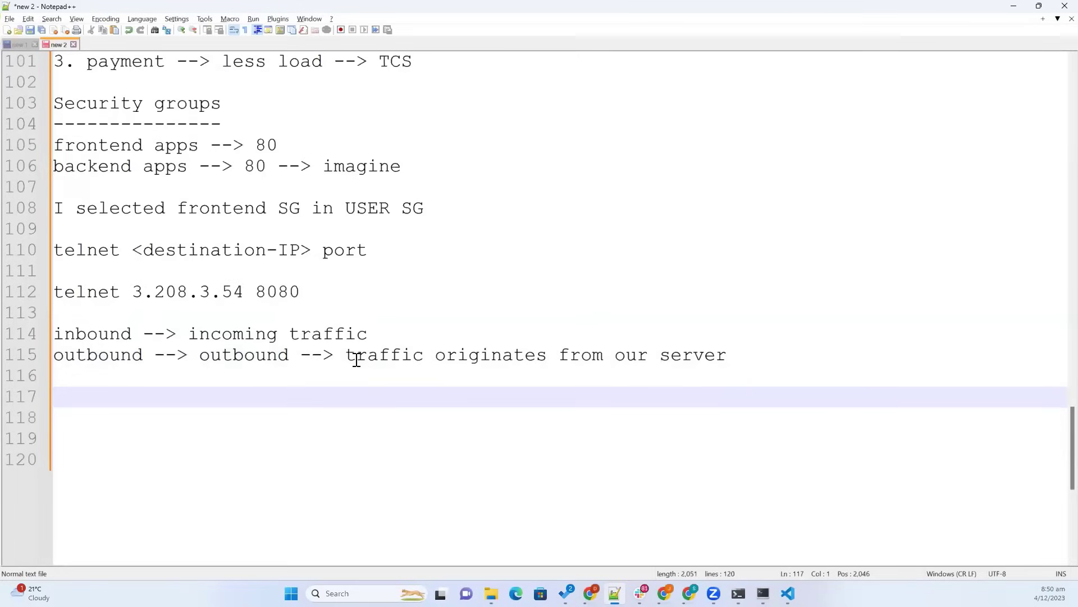
Step: Compare the inbound and outbound traffic definitions at the end of the notes
triple_click(115, 355)
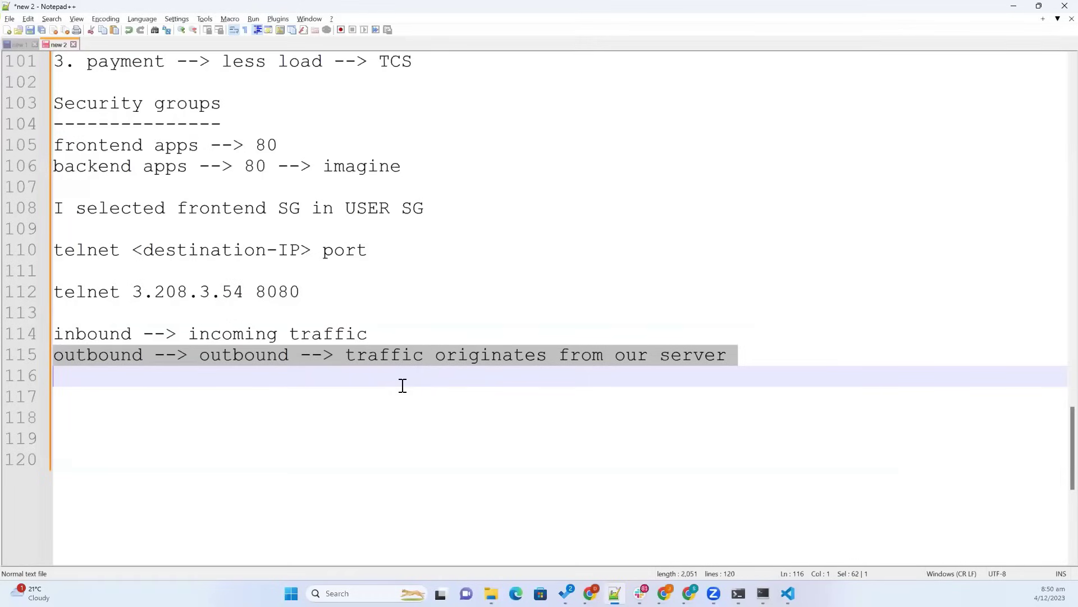
triple_click(320, 332)
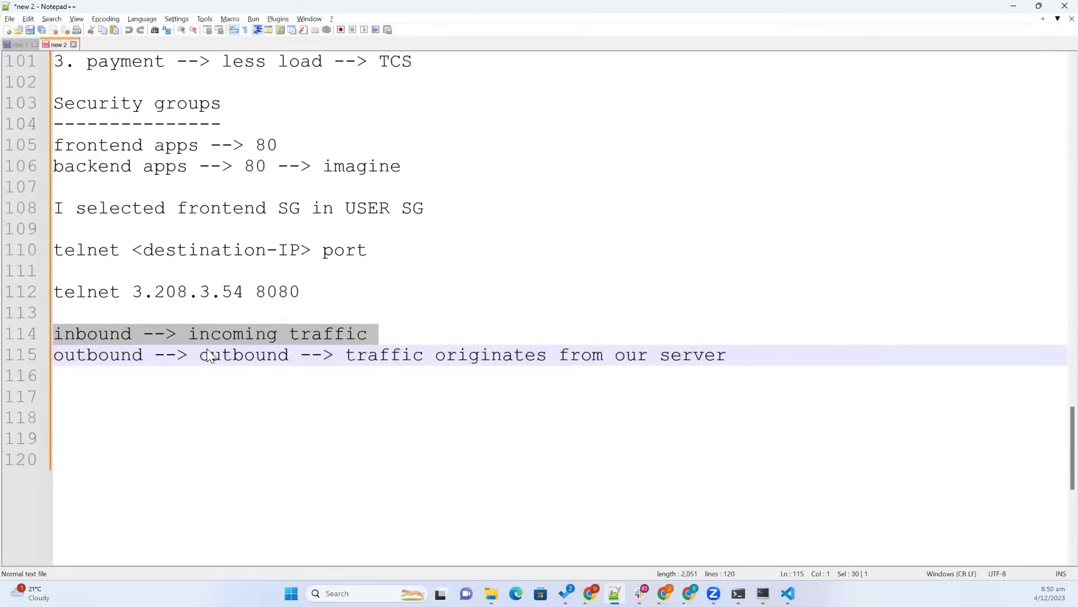
triple_click(244, 331)
triple_click(245, 353)
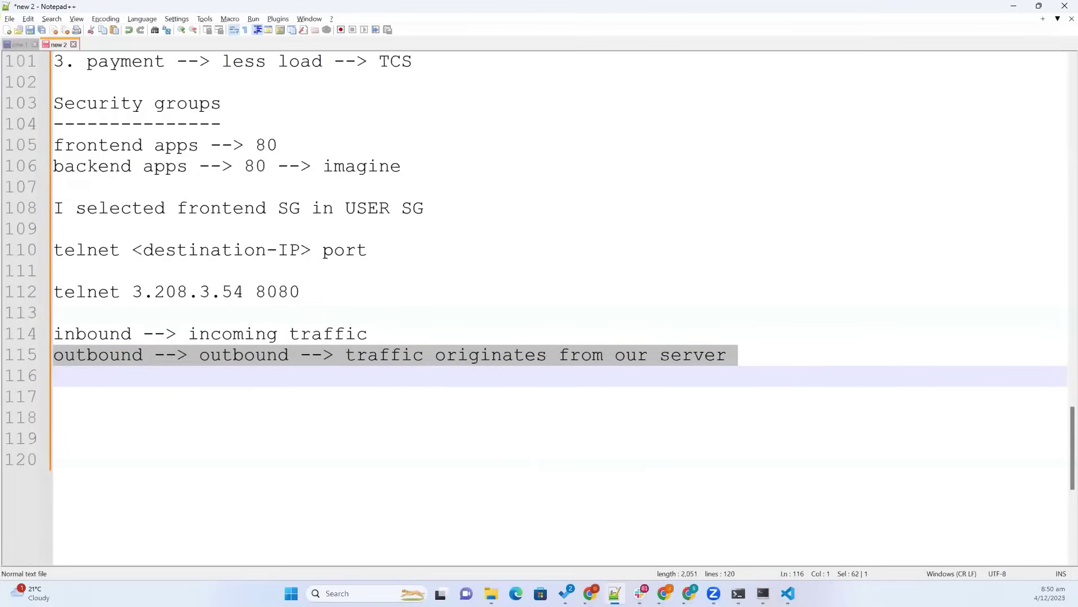
Step: Switch to the AWS console and review the type, port range and destination of the user security group's outbound rule
key("alt+Tab")
left_click(26, 7)
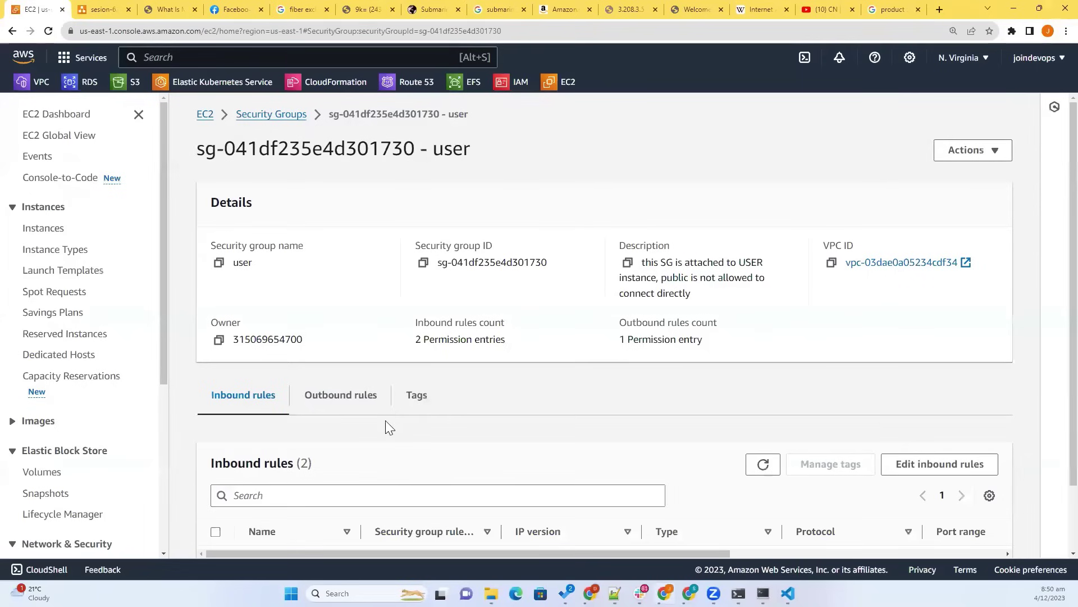
left_click(359, 403)
scroll(498, 433, "down", 1)
scroll(498, 440, "down", 1)
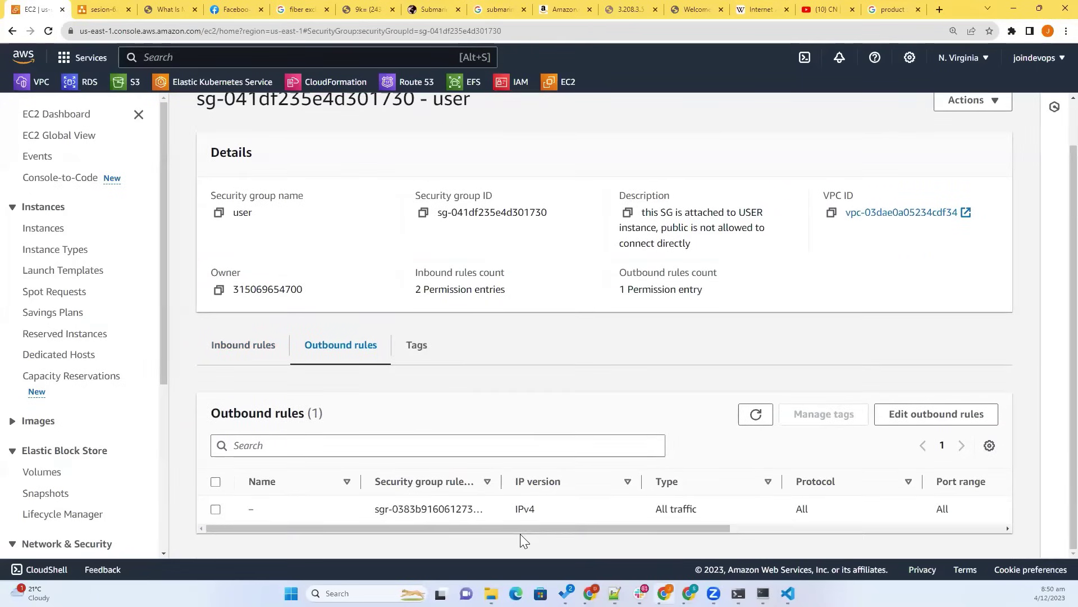
left_click_drag(520, 529, 783, 531)
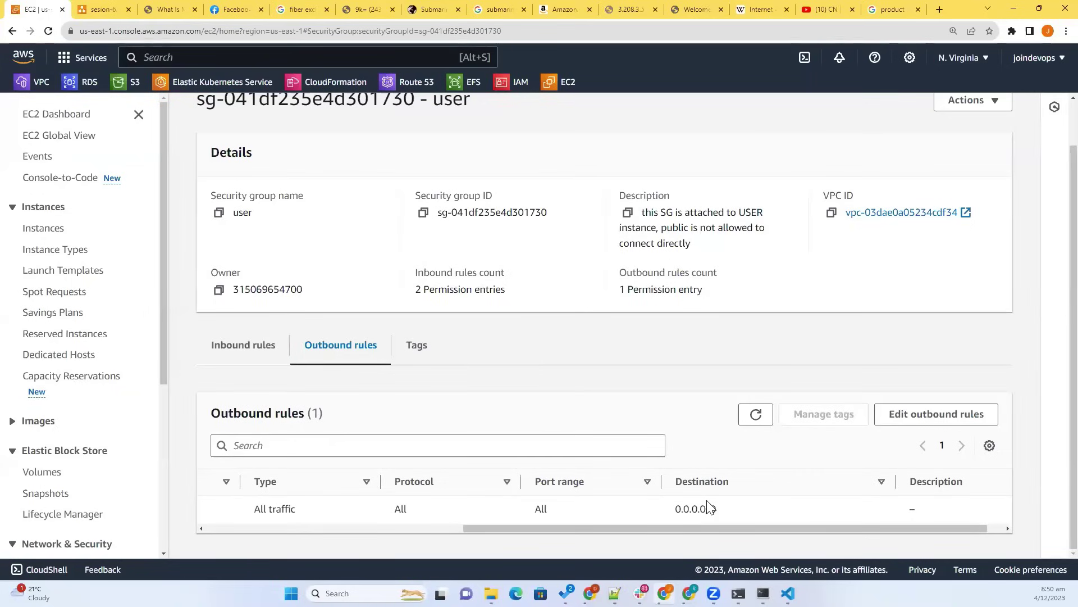
left_click_drag(735, 511, 492, 510)
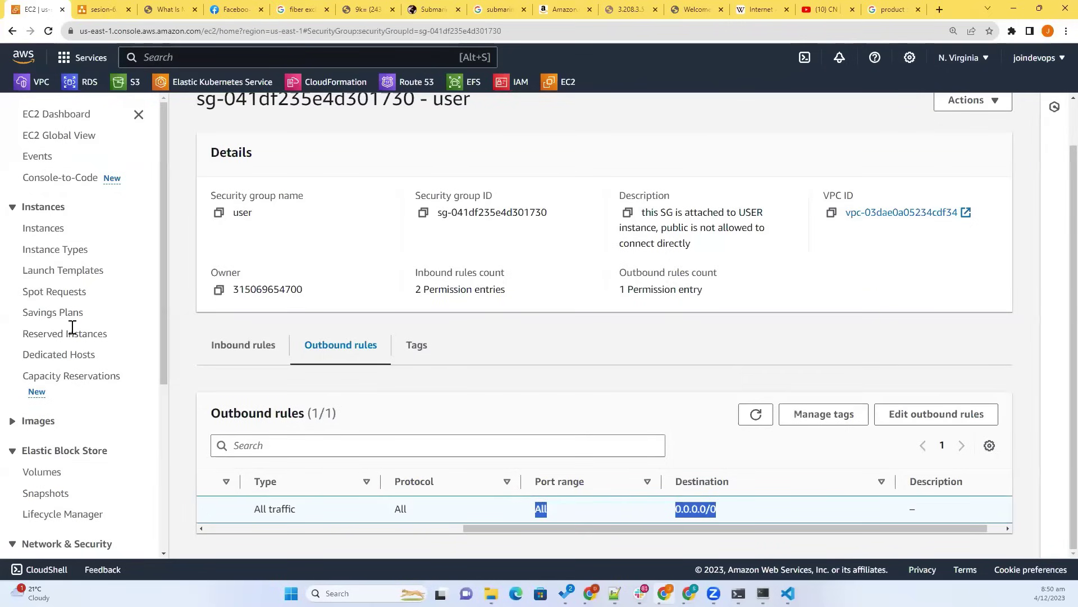
left_click(430, 530)
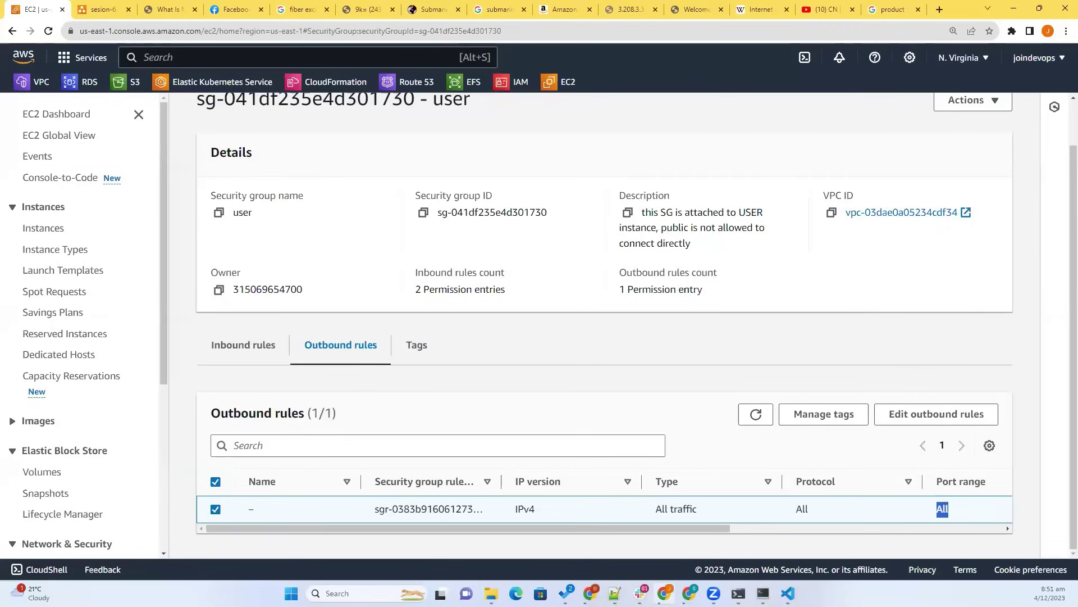
Step: Return to the EC2 instances list and review the user instance's state options, storage and summary details
left_click(49, 229)
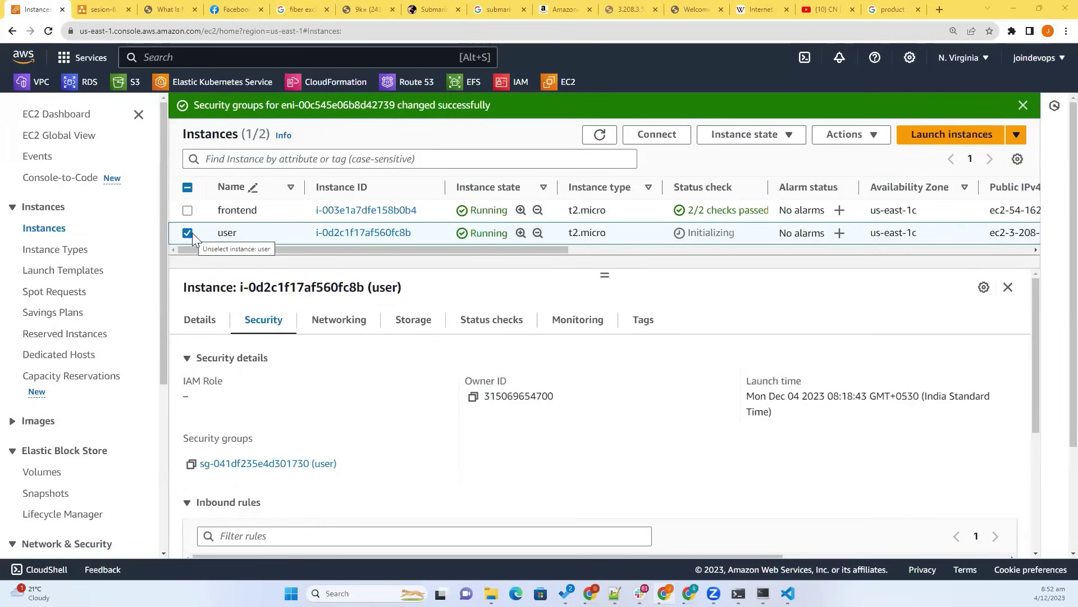
left_click(744, 137)
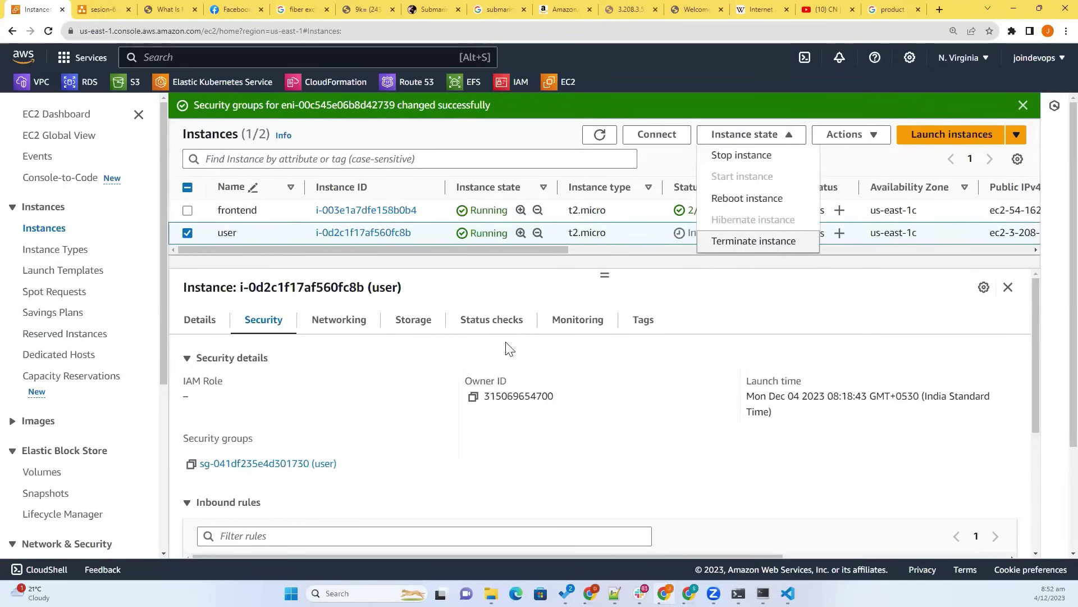
left_click(474, 284)
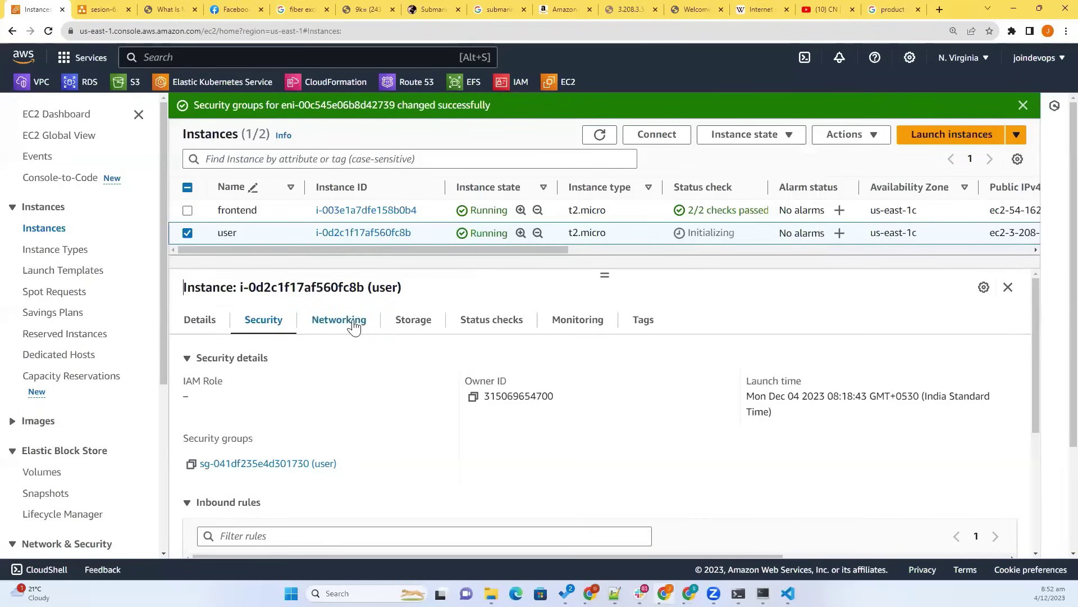
left_click(422, 326)
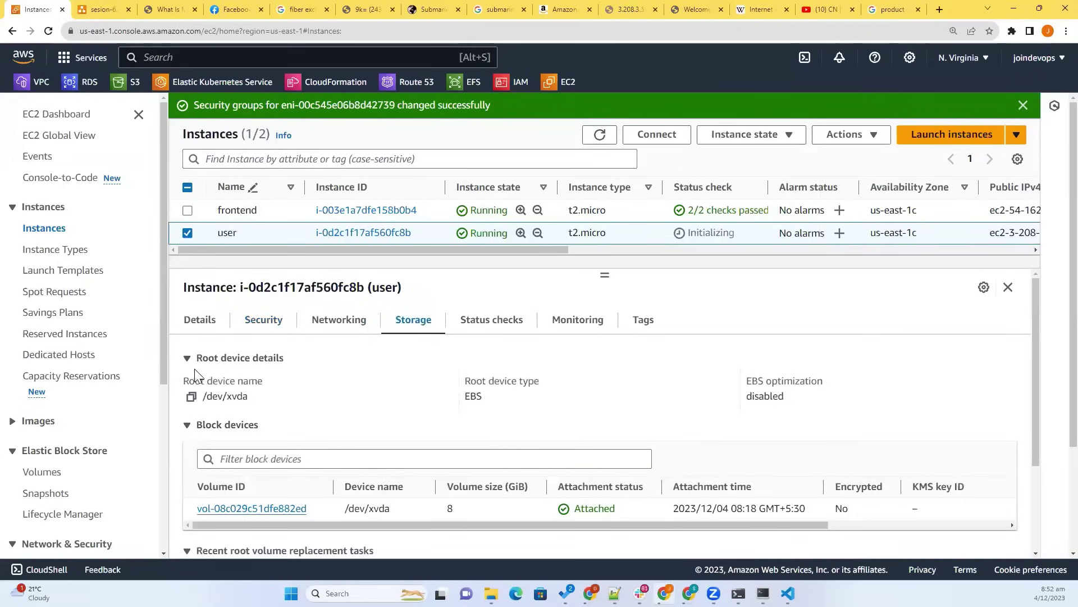
scroll(303, 434, "down", 2)
scroll(339, 493, "up", 2)
left_click(208, 325)
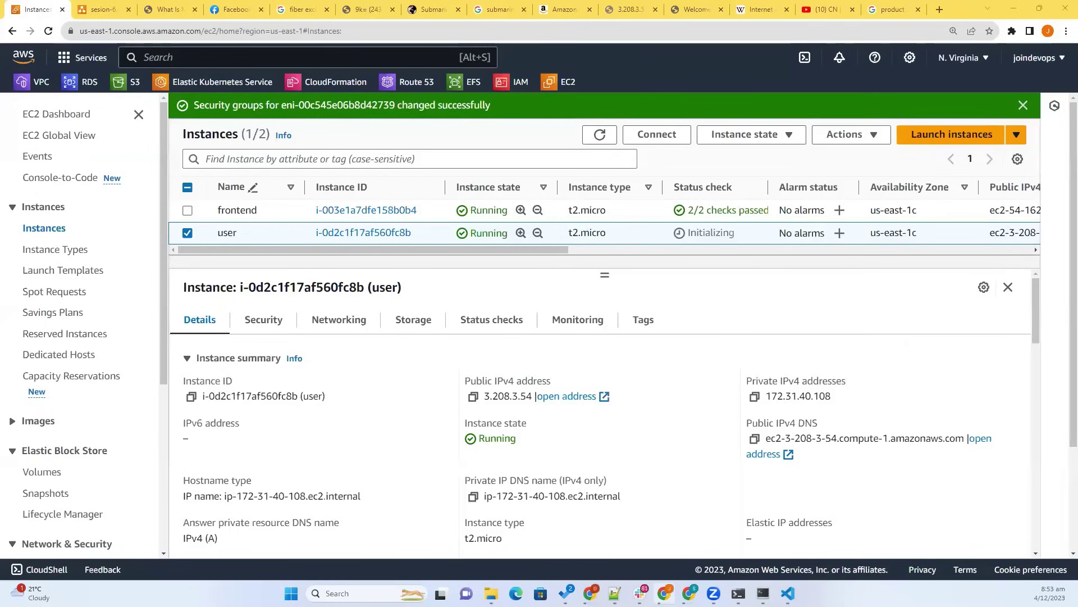
Step: Switch to the roboshop-documentation repository on GitHub and read the install and service commands in 02-mongodb.MD
mouse_move(590, 593)
left_click(578, 561)
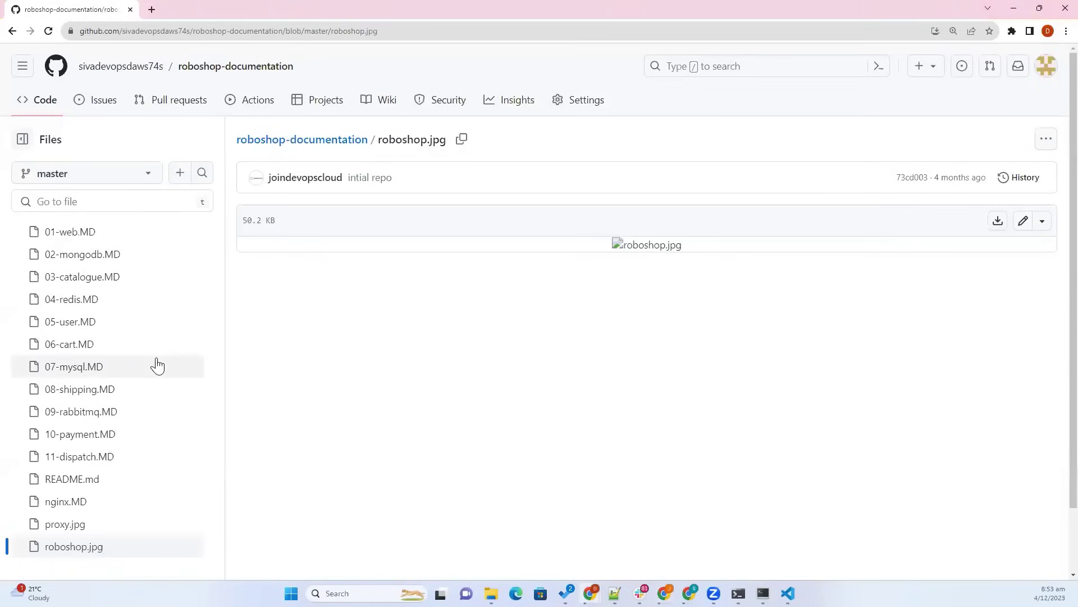
scroll(156, 365, "down", 1)
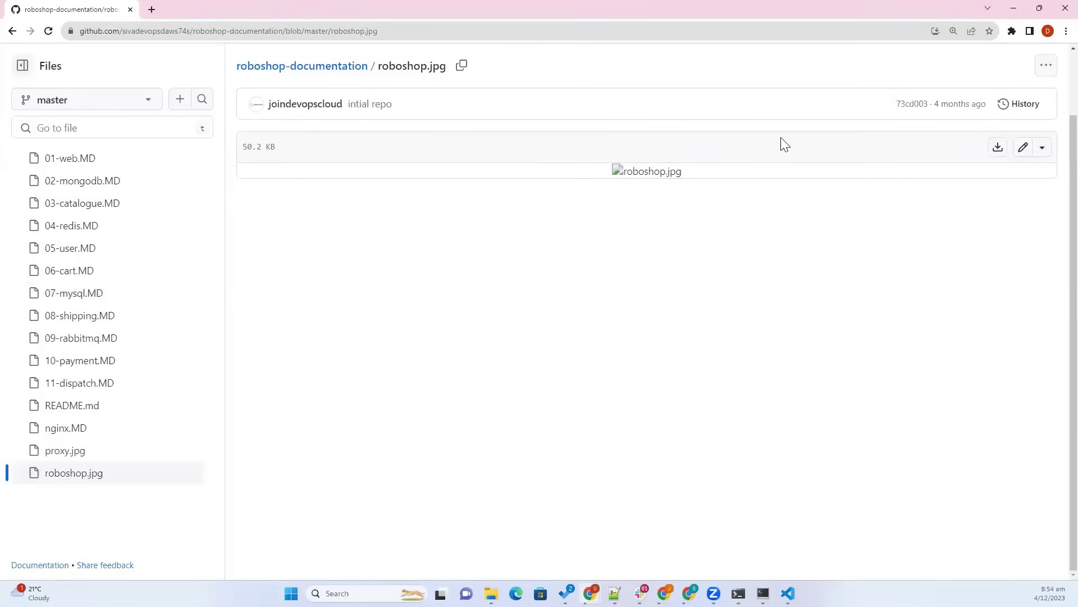
scroll(189, 402, "up", 1)
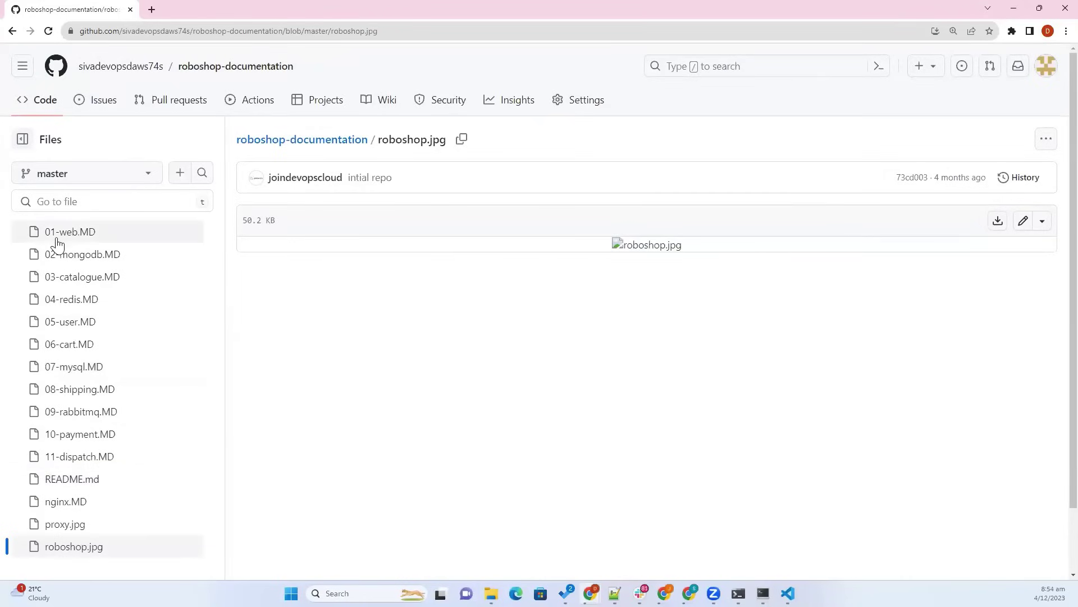
left_click(79, 257)
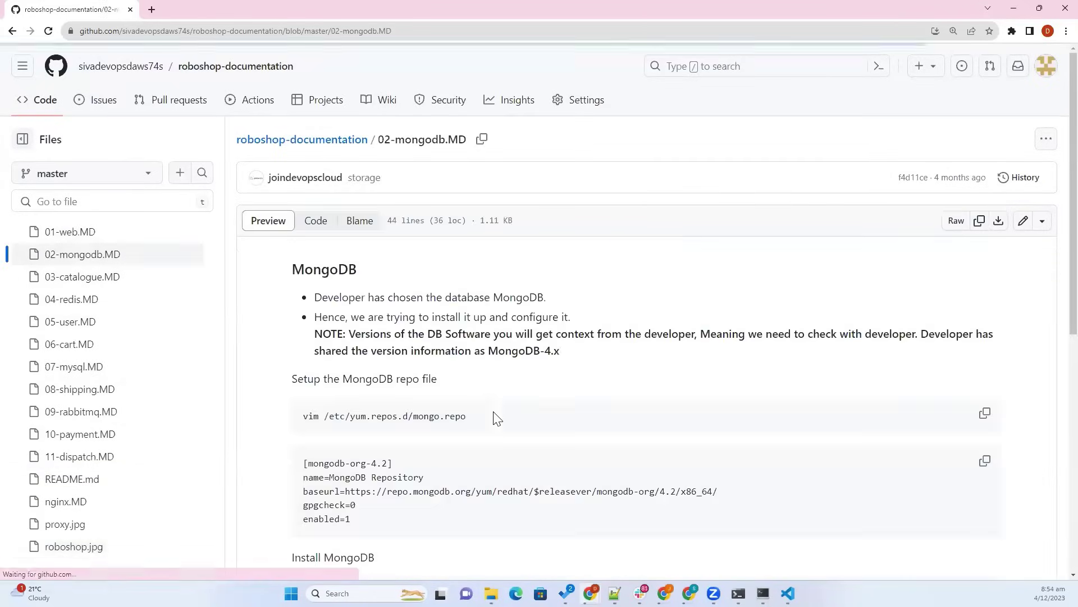
scroll(477, 438, "down", 1)
scroll(455, 455, "down", 4)
left_click_drag(319, 315, 291, 315)
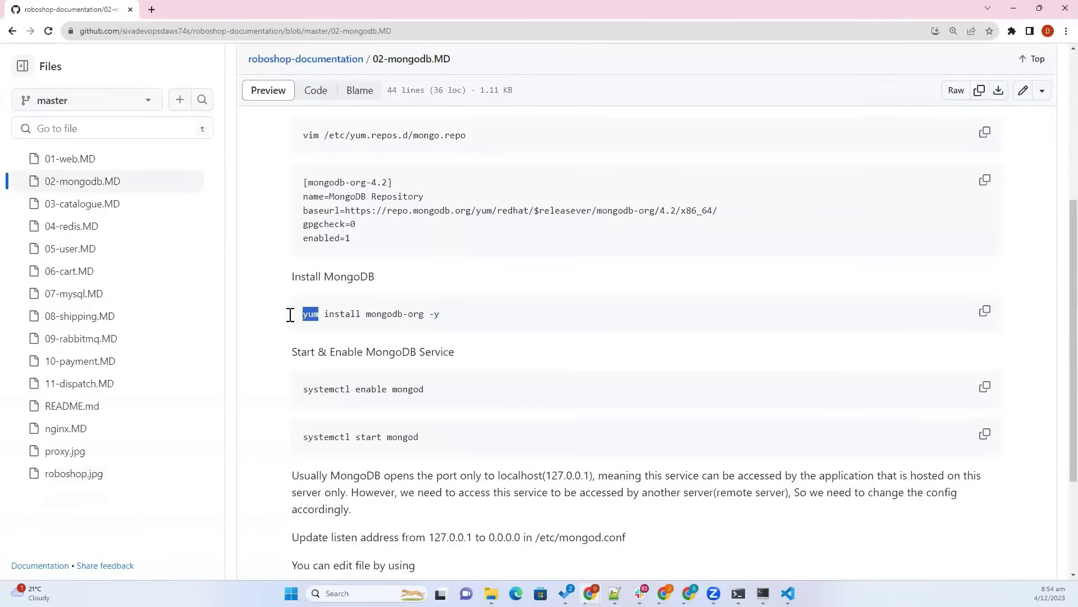
left_click_drag(450, 393, 299, 389)
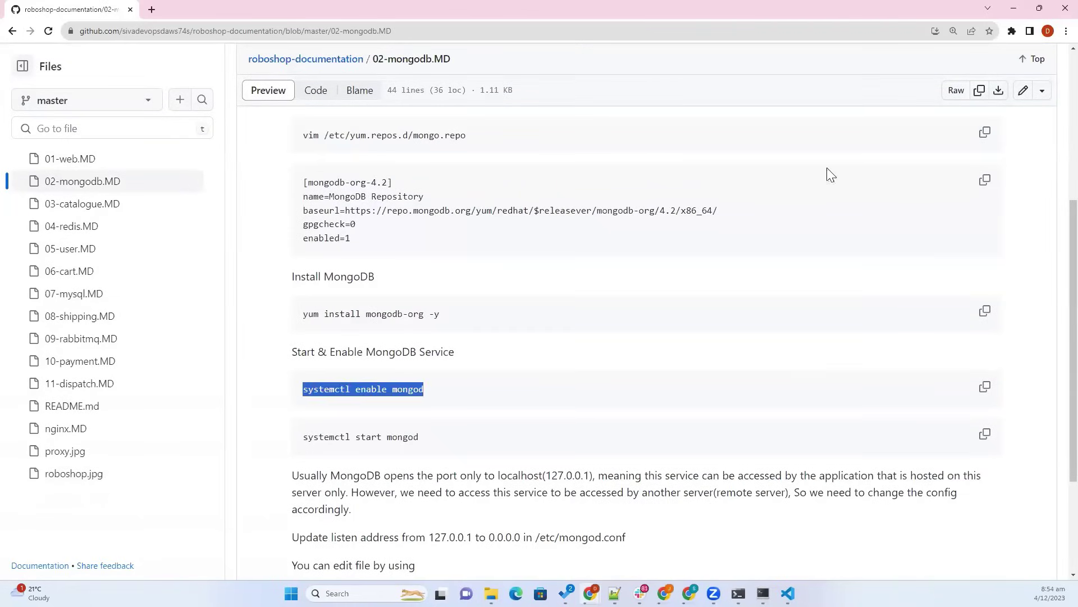
left_click(1007, 14)
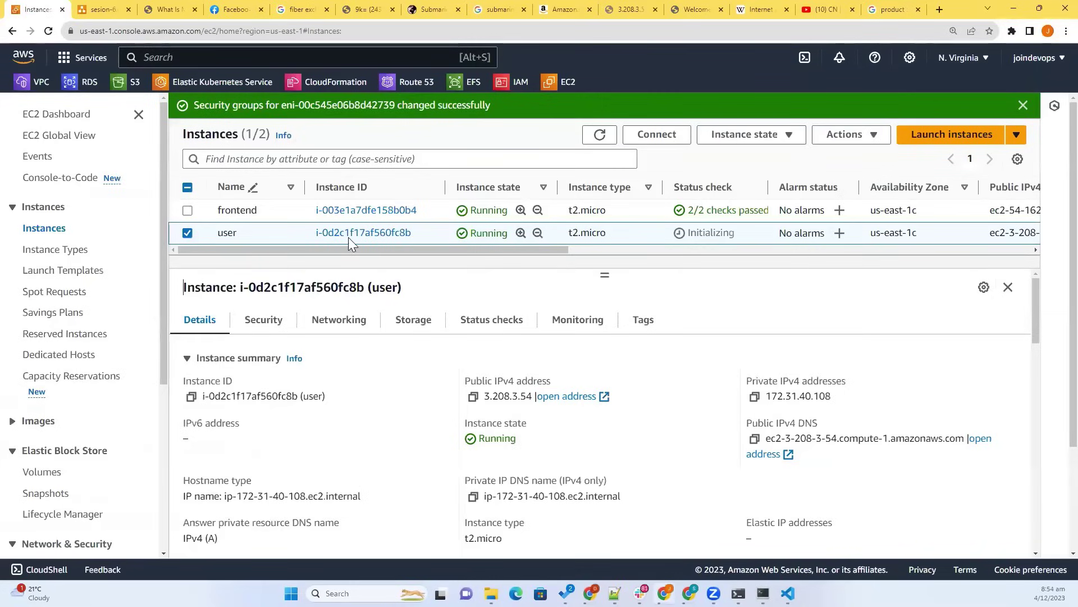
Step: Select the frontend instance instead of the user instance and dismiss the security group change notification
left_click(177, 235)
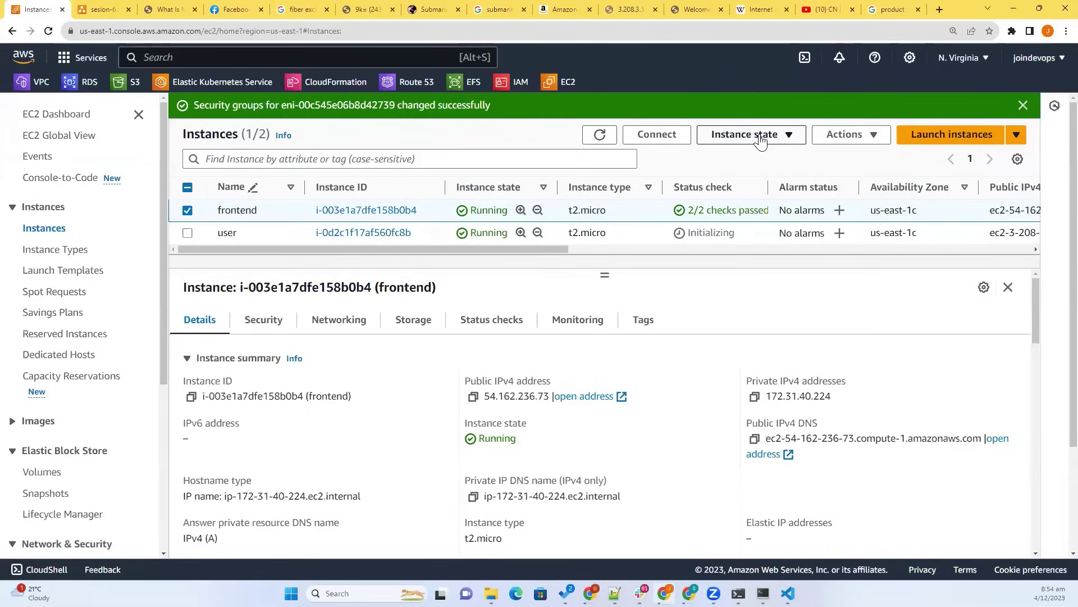
left_click(1024, 105)
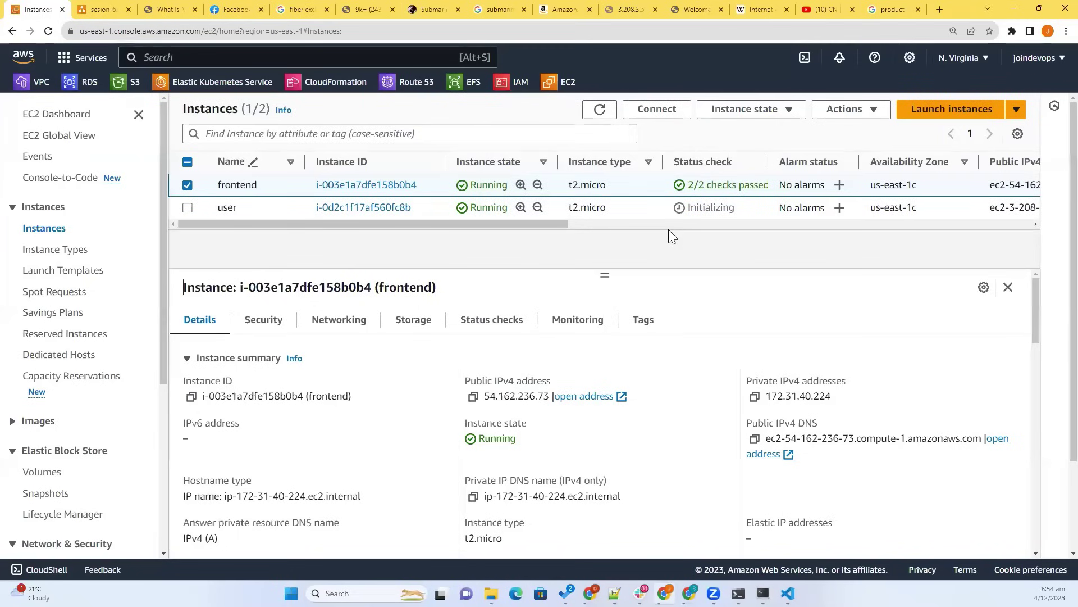